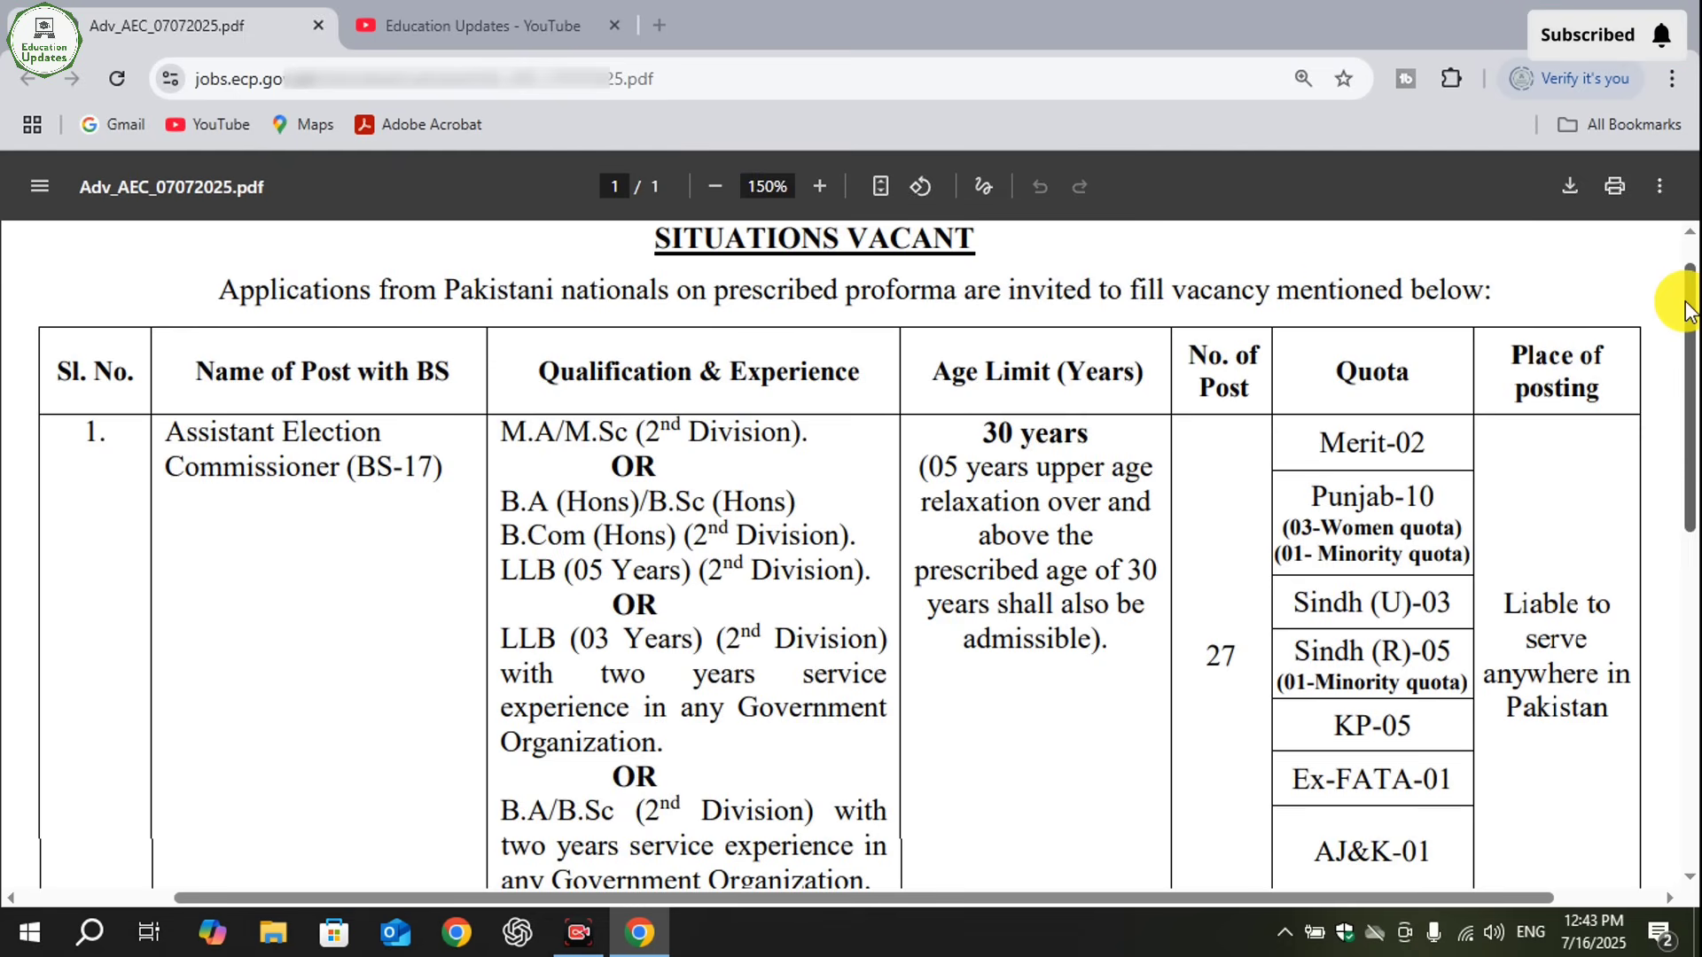
- Switch to the Education Updates YouTube channel and look over its page
click(486, 16)
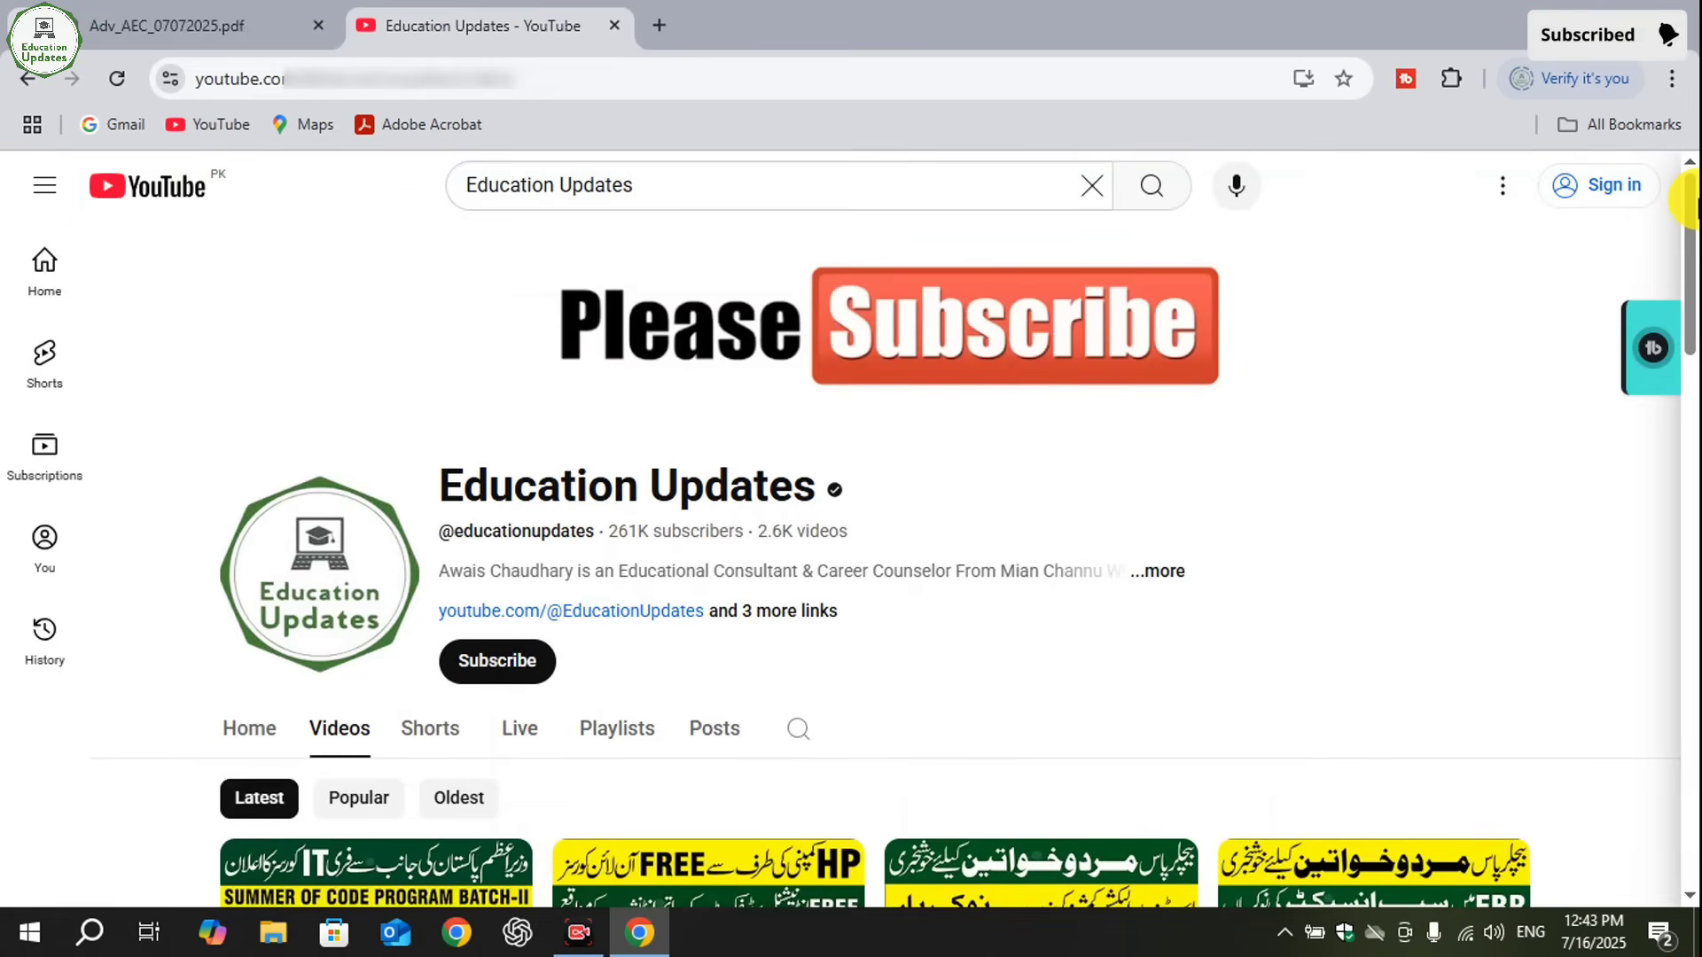
mouse_move(1688, 199)
mouse_down()
mouse_move(1690, 441)
mouse_move(1645, 550)
mouse_move(1689, 337)
mouse_move(1690, 200)
mouse_up()
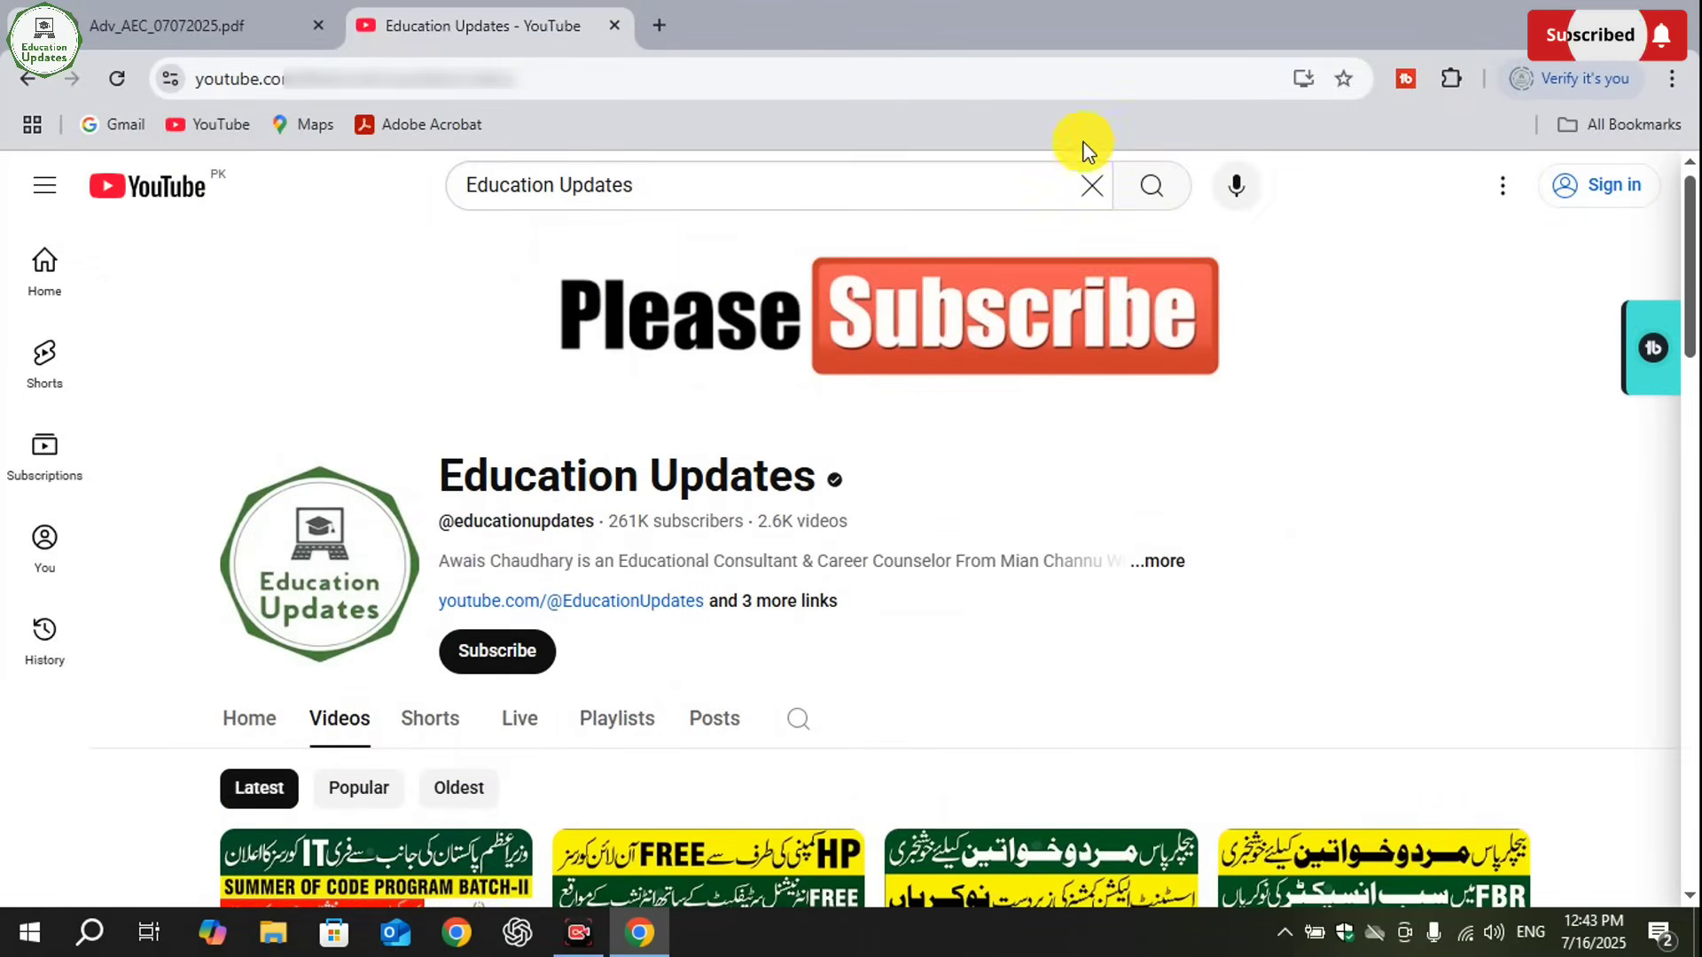
- Search Google for "ecp jobs" in a new browser tab
click(656, 39)
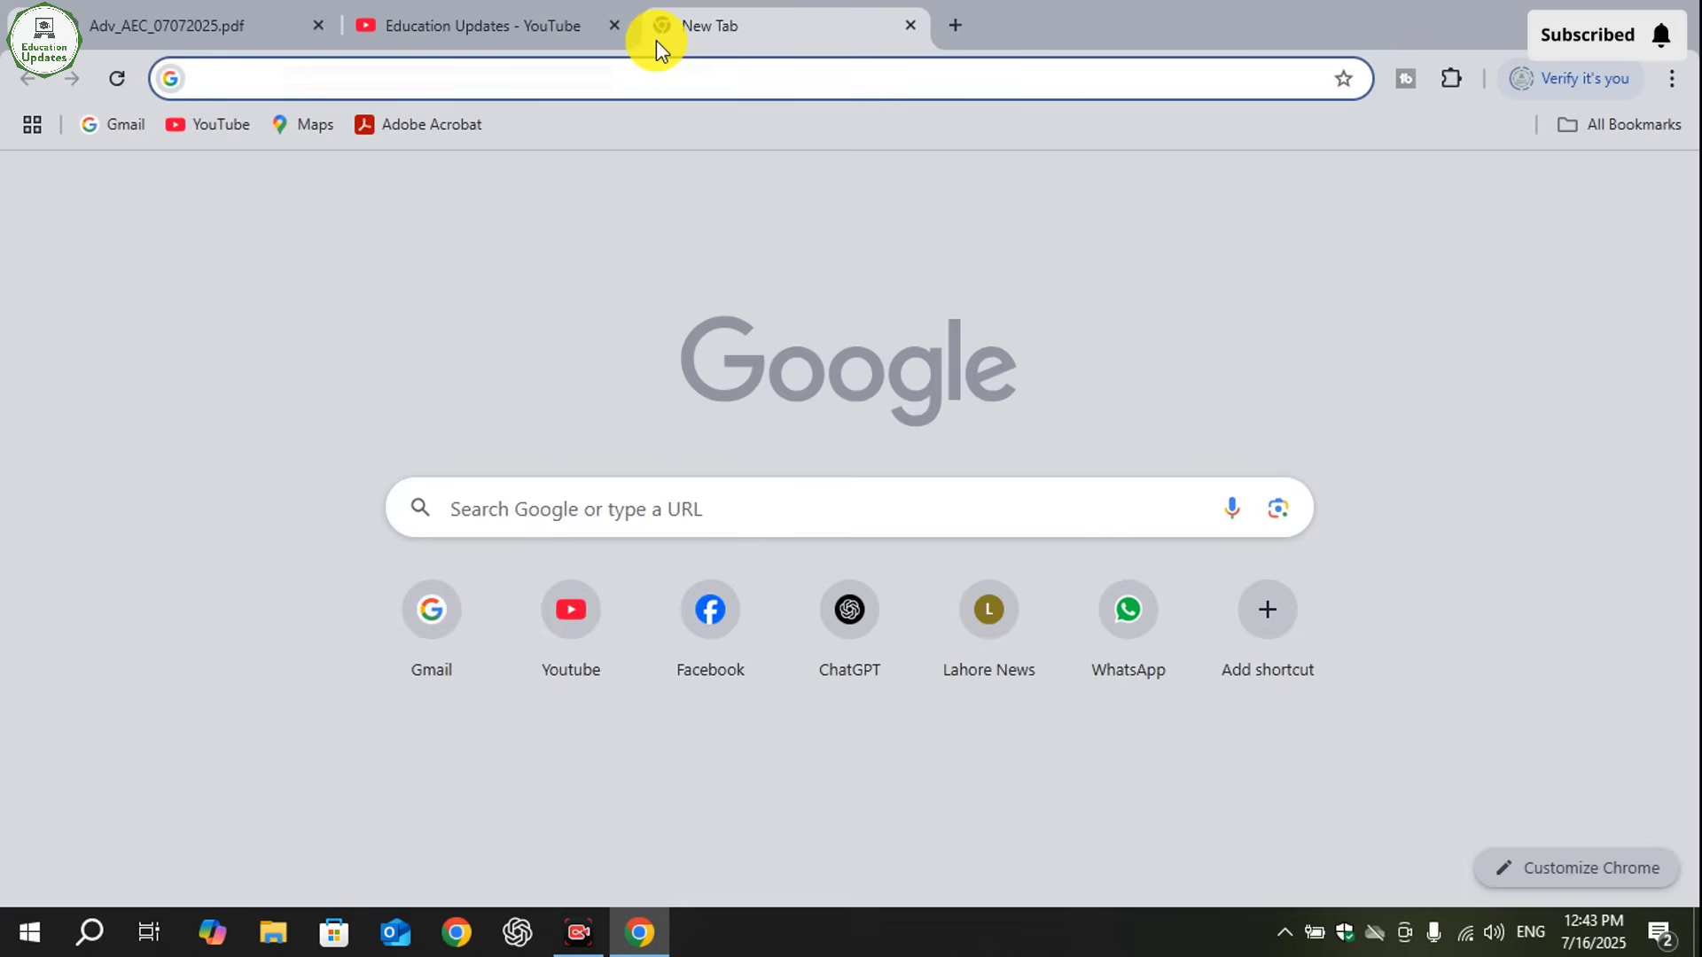
scroll(477, 434, up, 5)
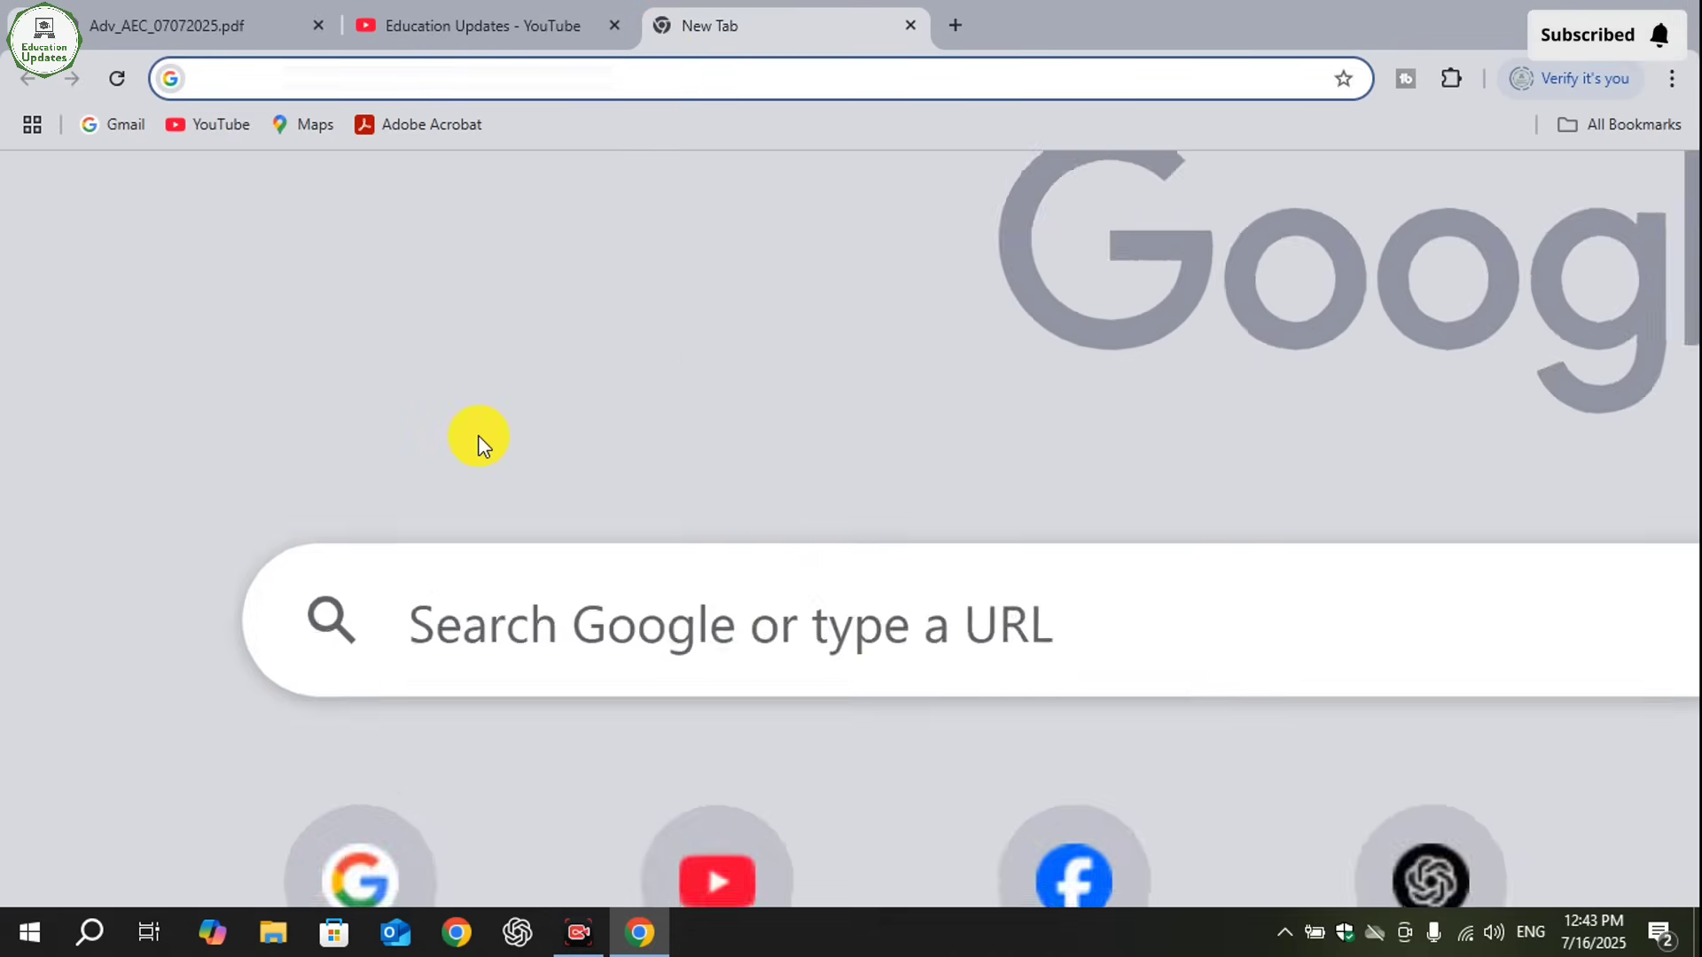
click(472, 677)
text(ecp jobs)
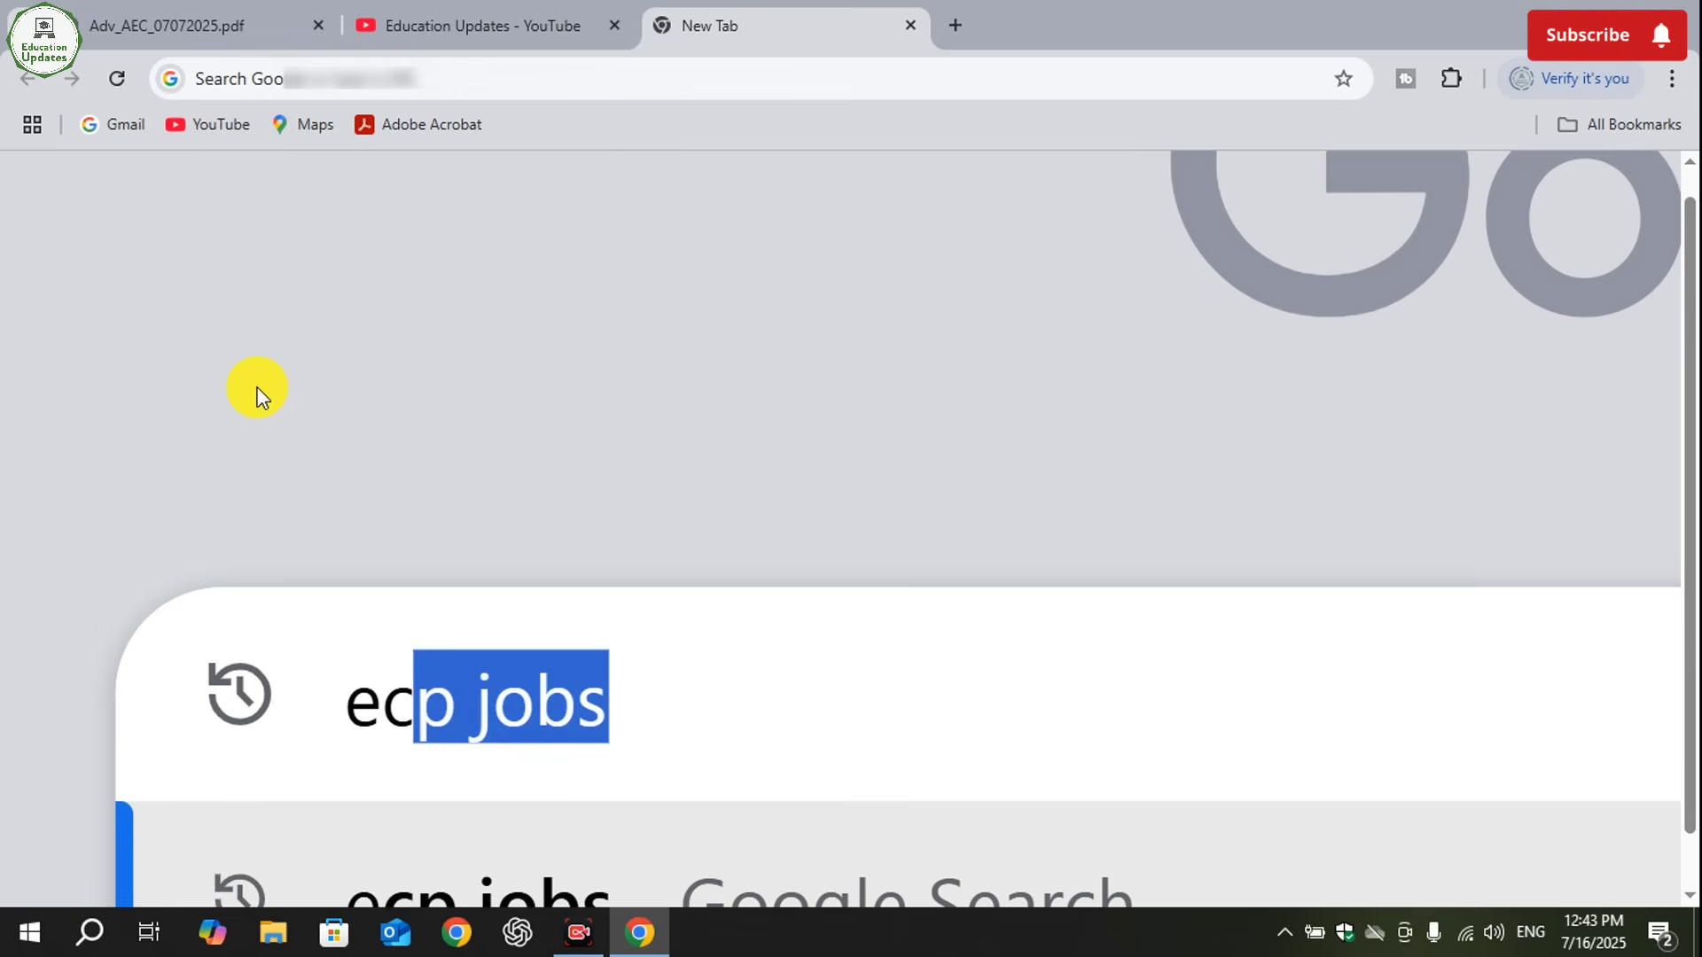
key(Right)
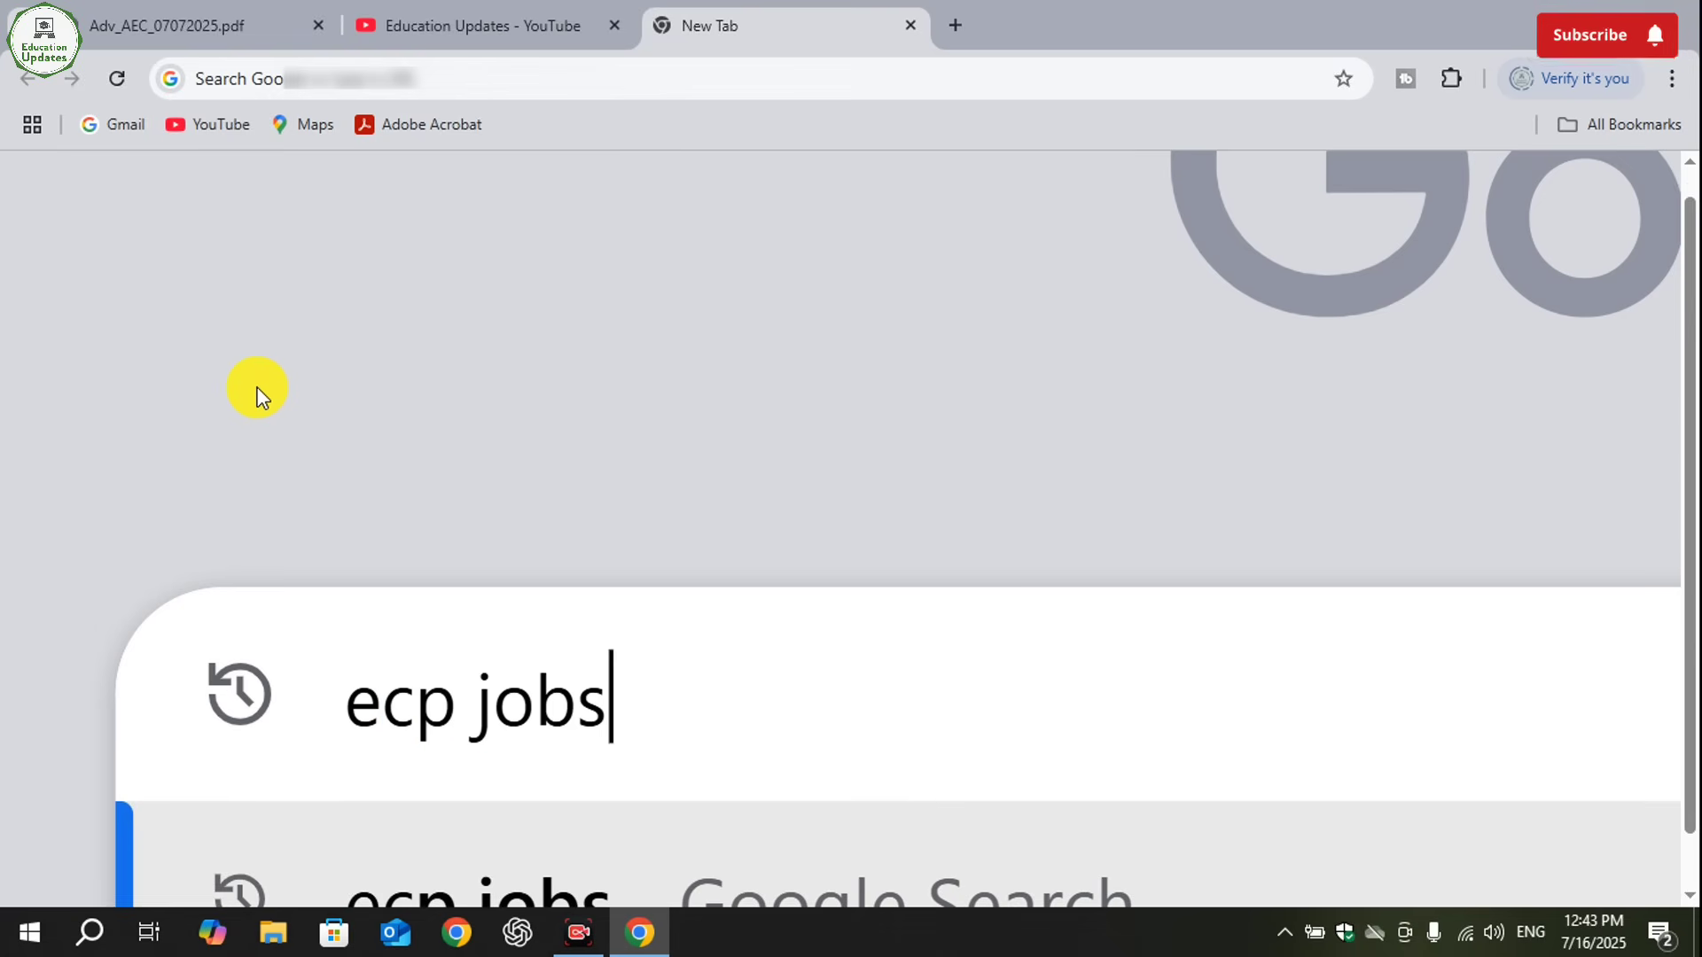
key(Return)
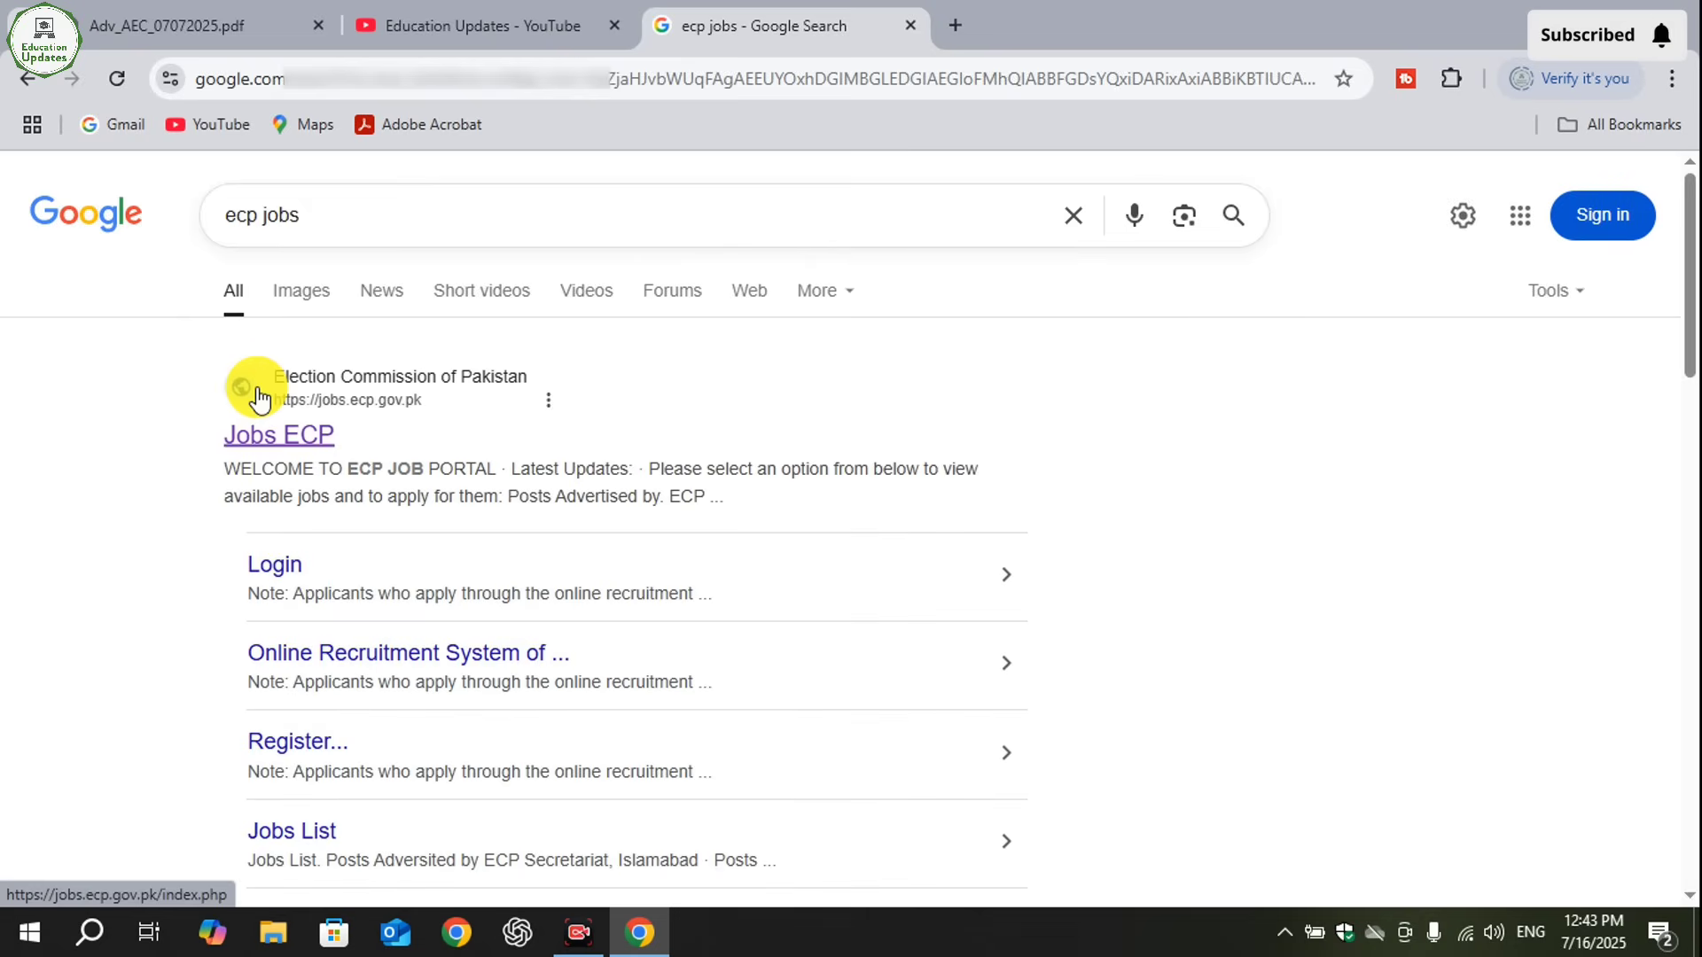
- Open the Jobs ECP search result from the Election Commission of Pakistan at jobs.ecp.gov.pk
scroll(173, 395, up, 5)
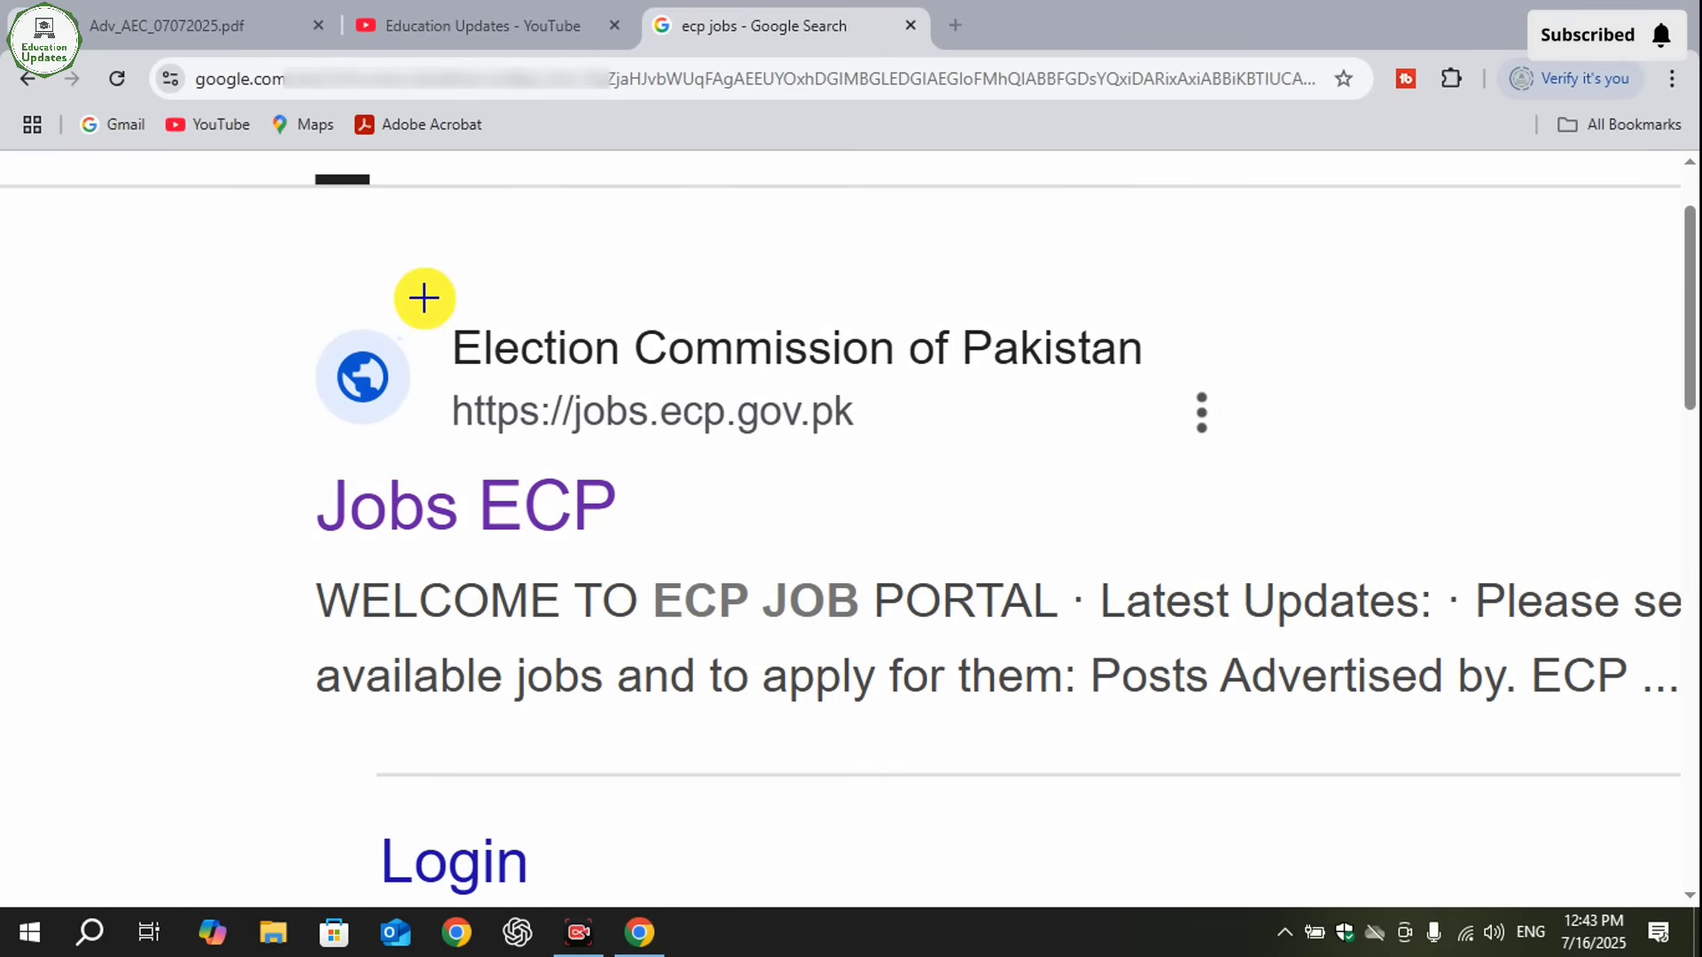
mouse_move(429, 294)
mouse_down()
mouse_move(881, 391)
mouse_move(1277, 373)
mouse_up()
drag(279, 452, 687, 563)
drag(432, 381, 888, 450)
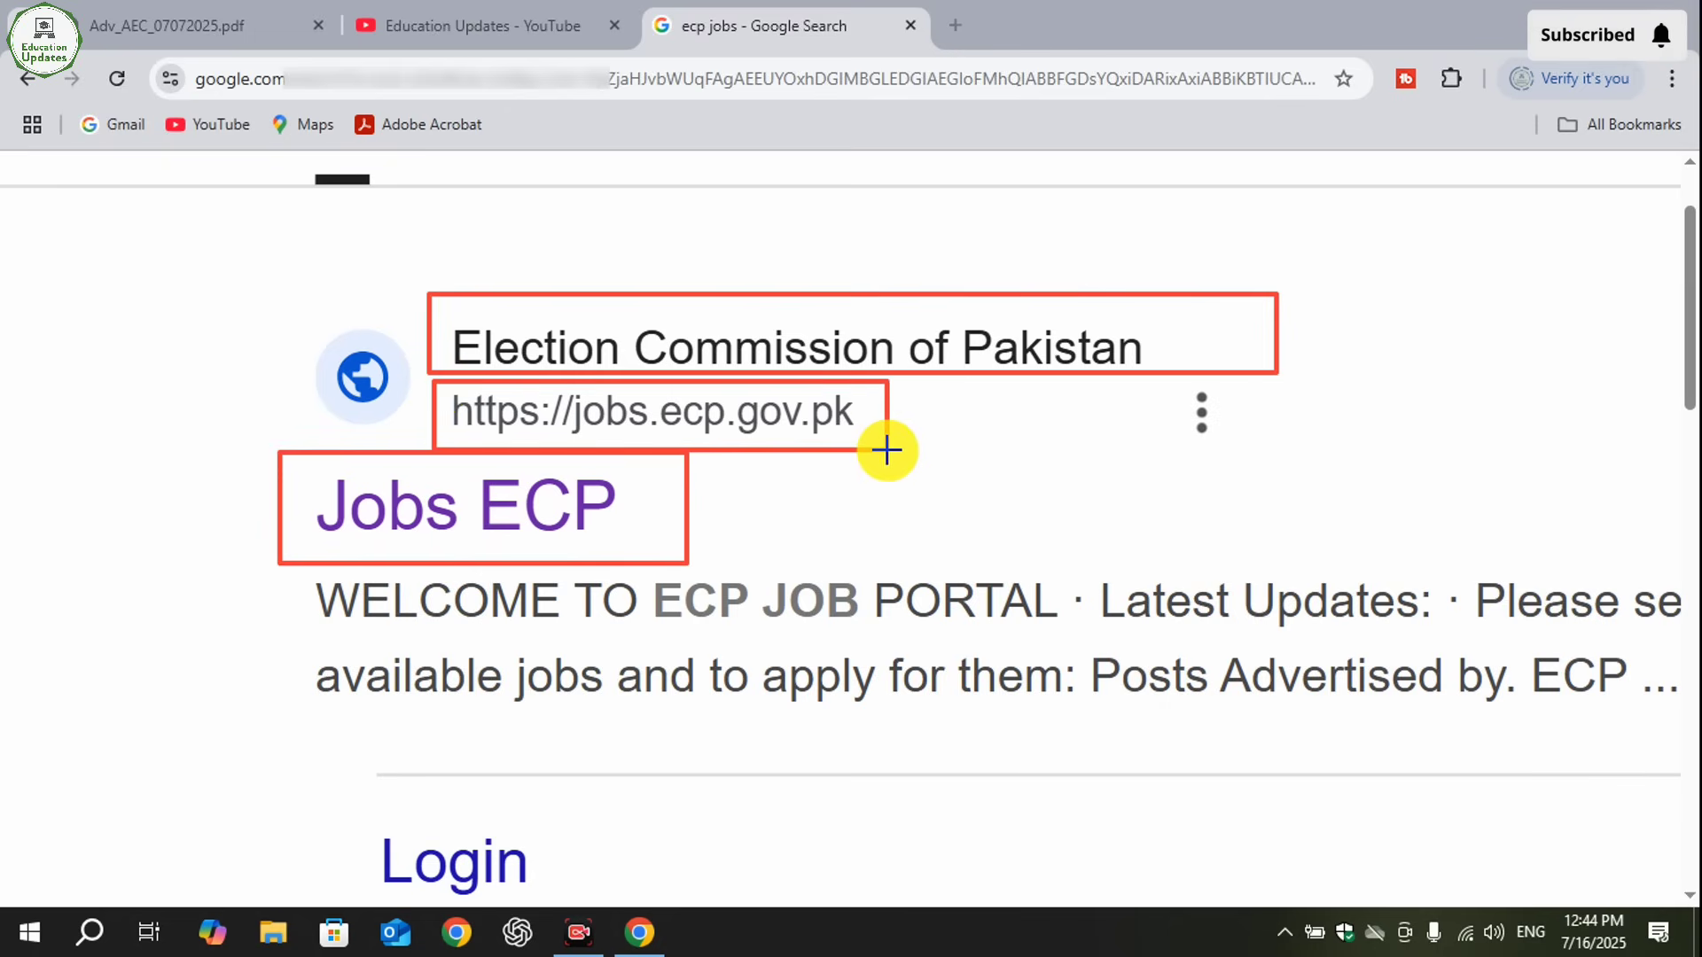
click(1136, 868)
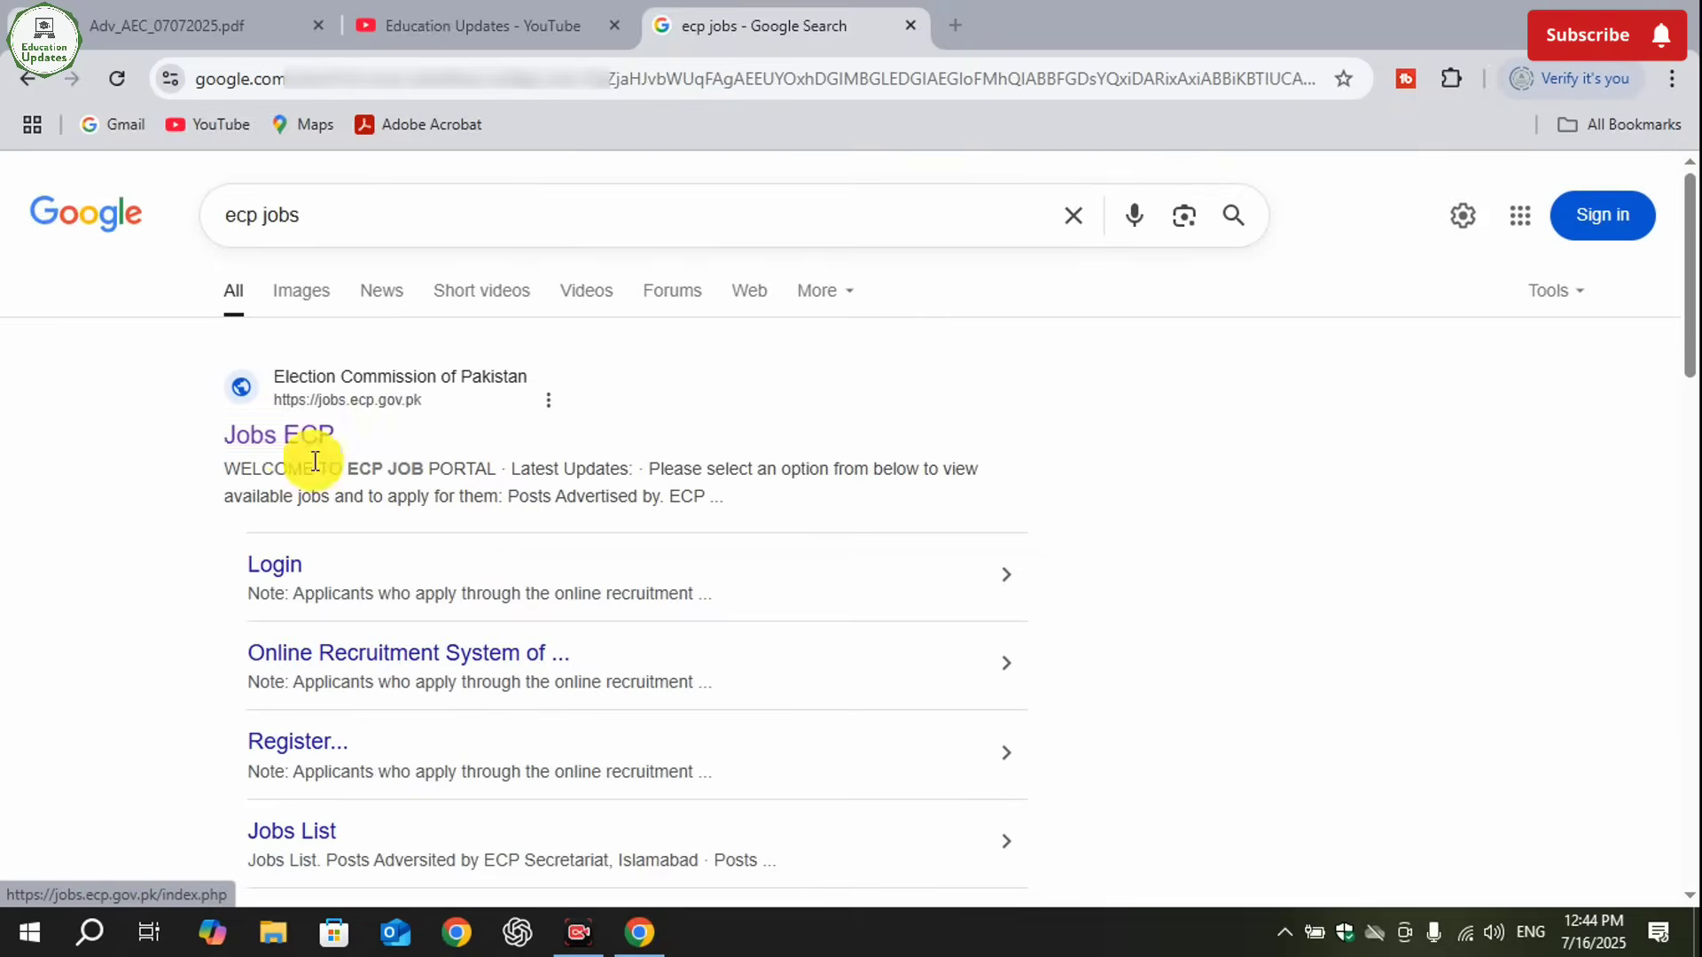
click(275, 439)
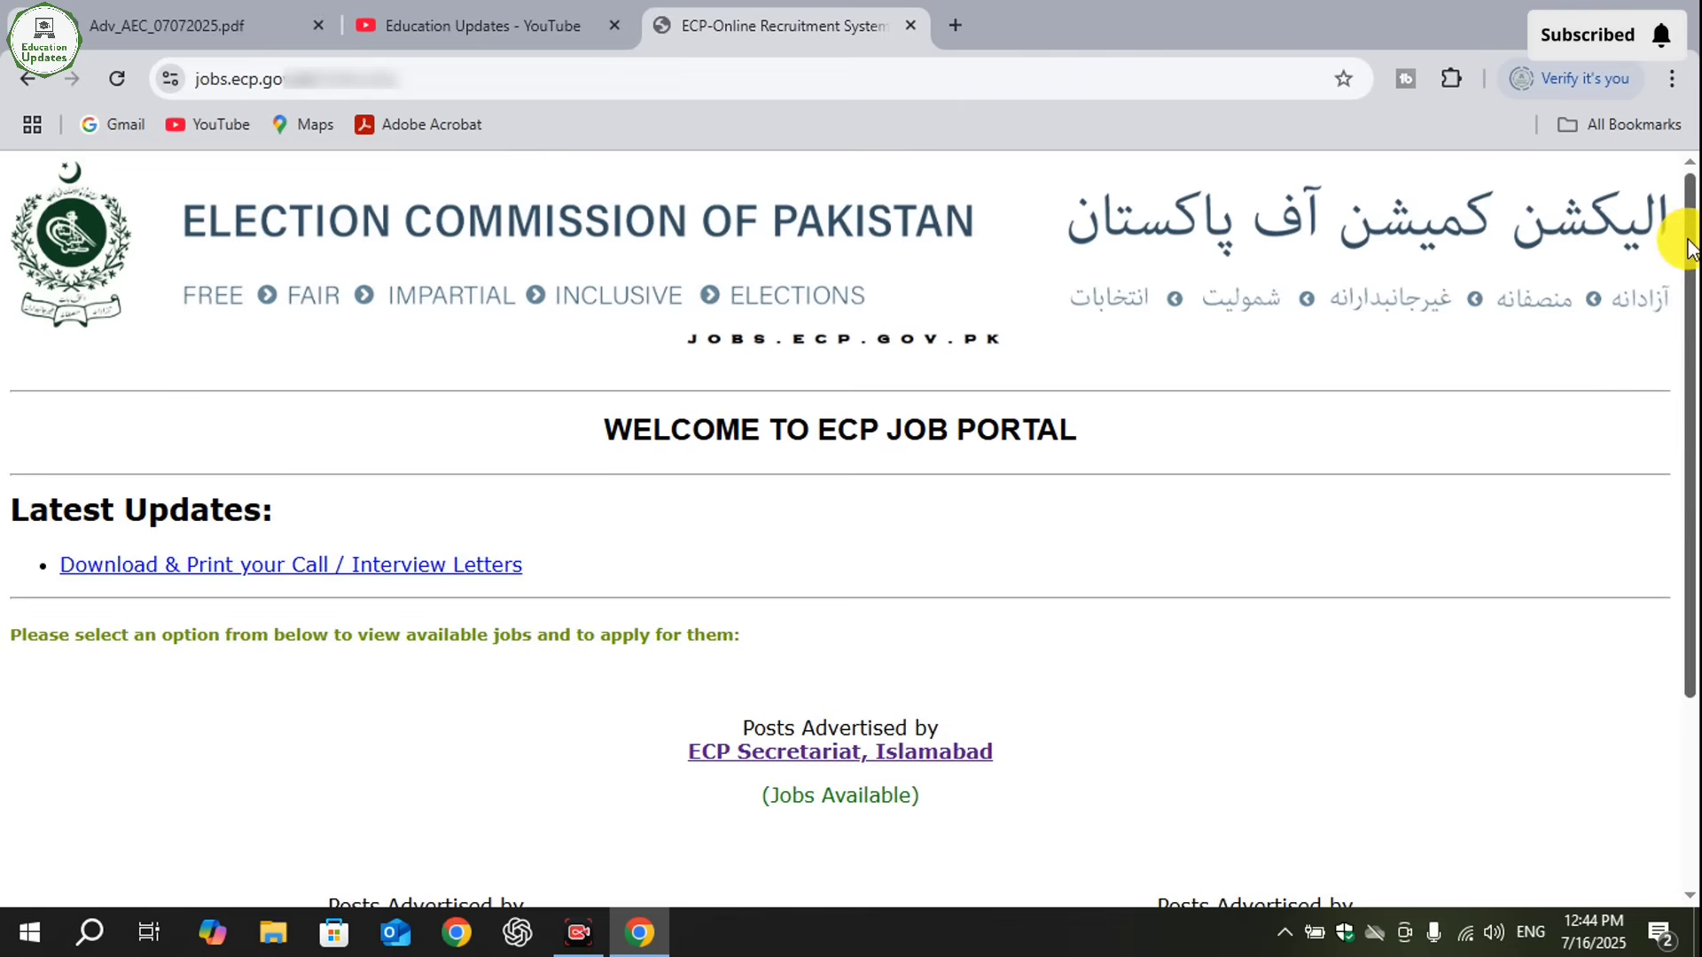
- Open the posts advertised by ECP Secretariat, Islamabad from the ECP job portal
scroll(1684, 408, down, 3)
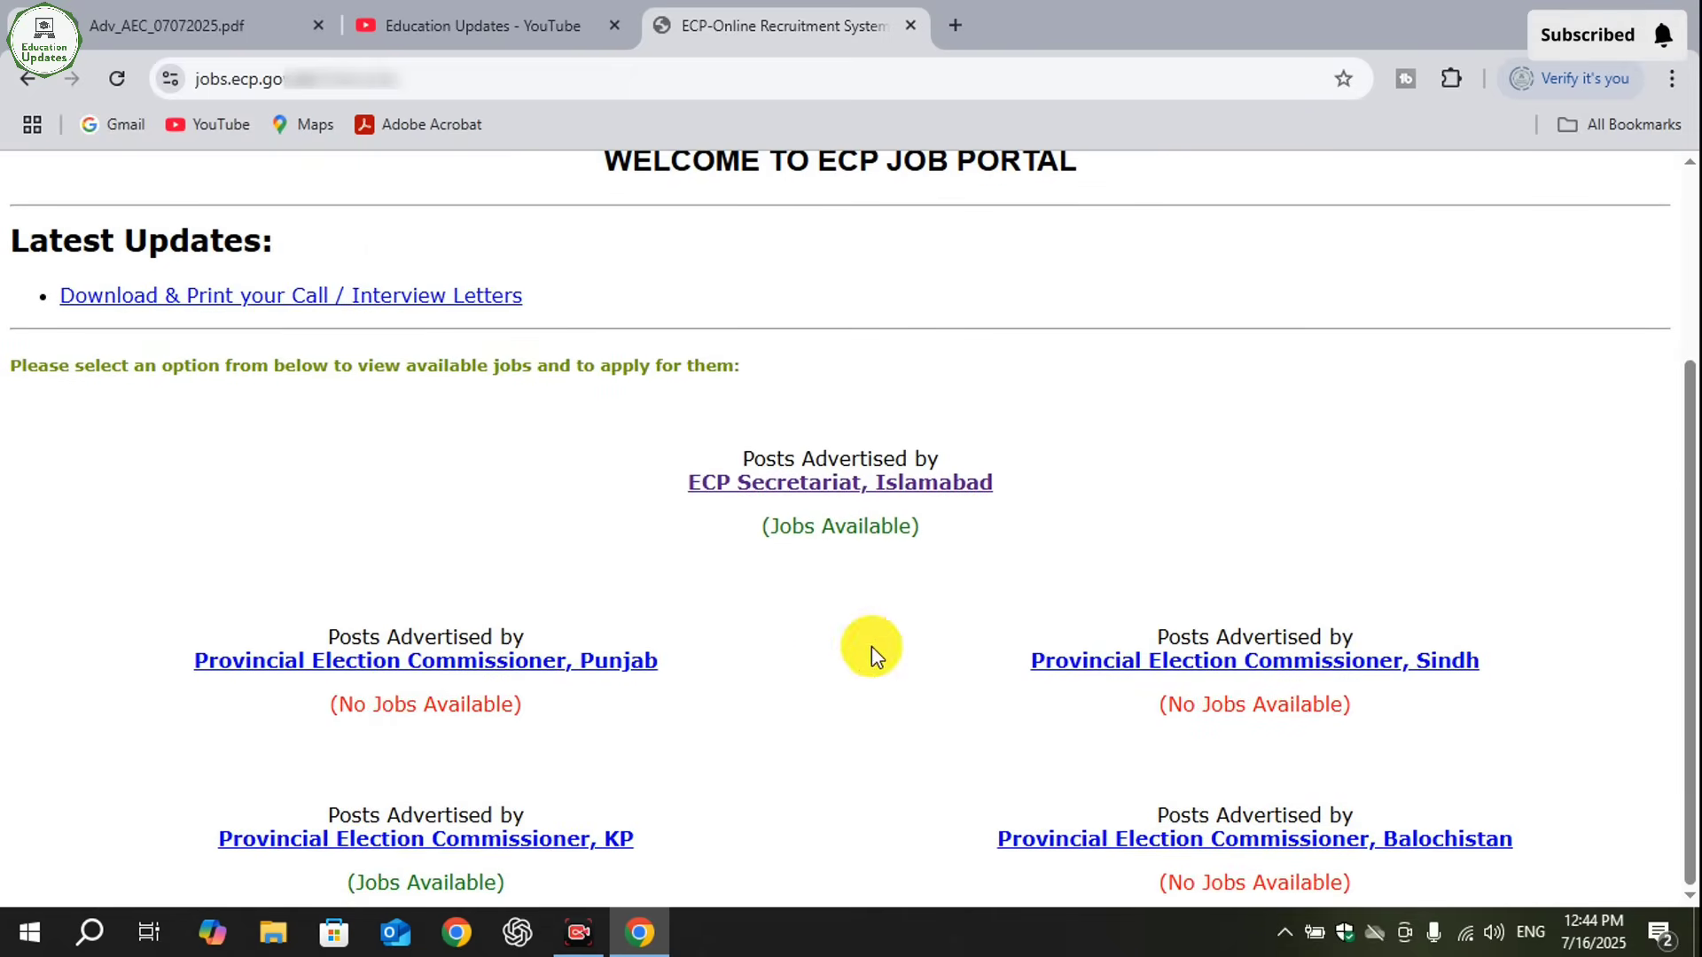
scroll(808, 494, up, 5)
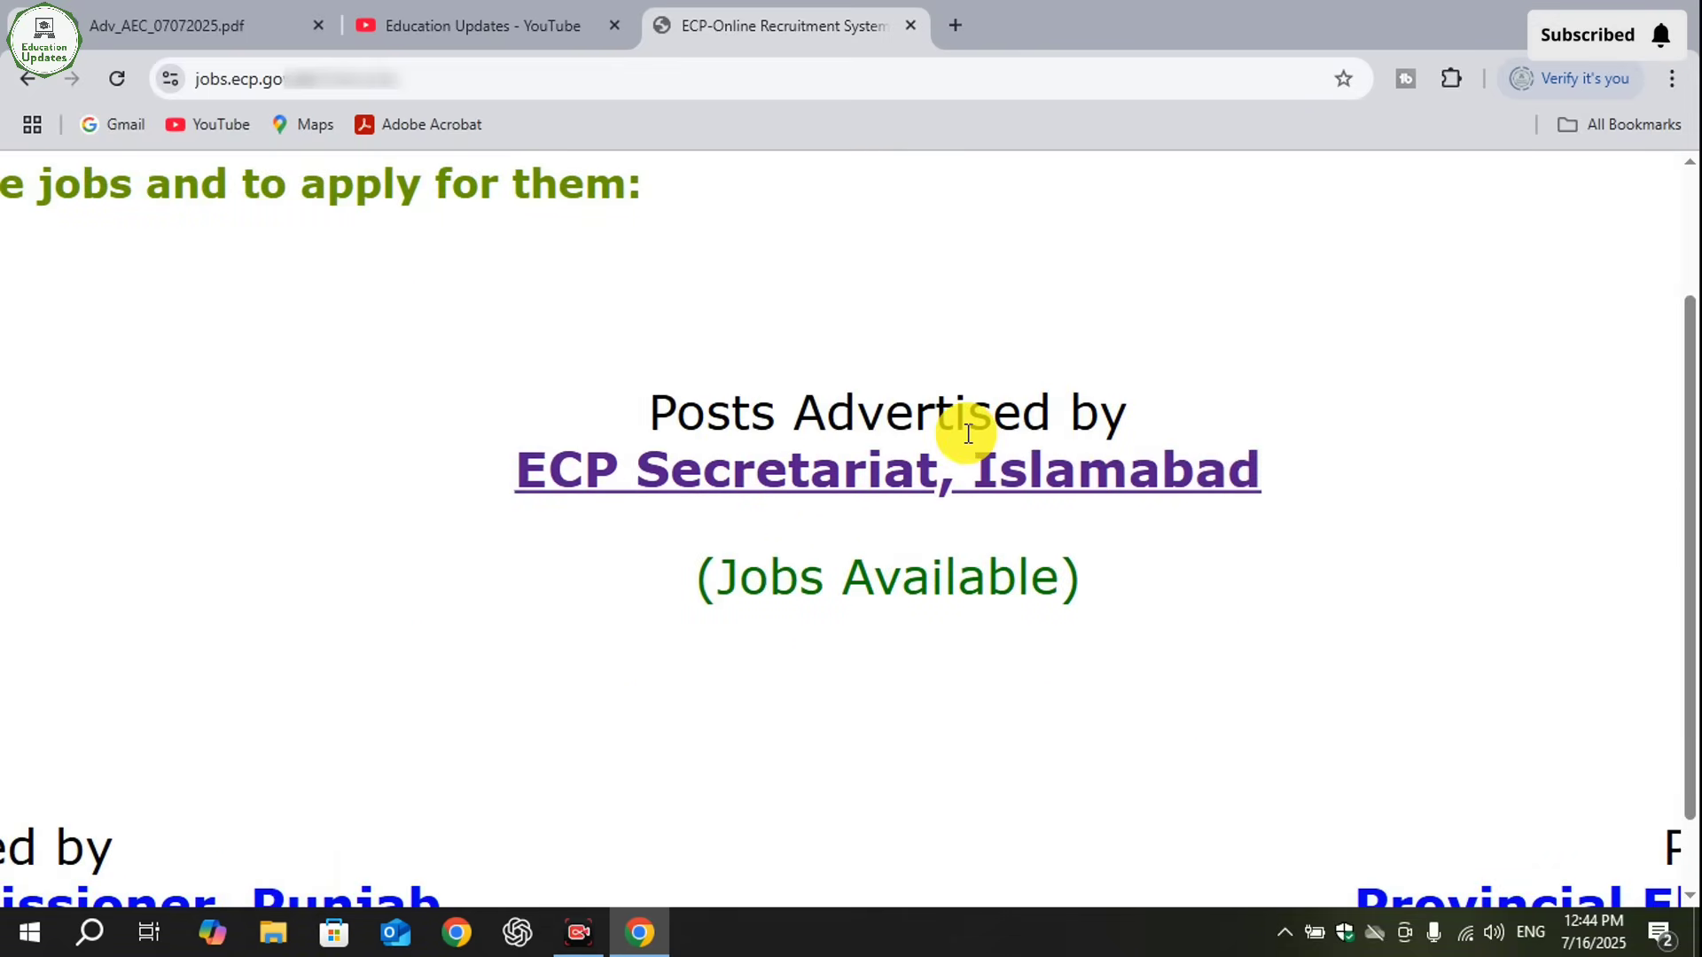
drag(1108, 591, 681, 586)
scroll(809, 474, down, 5)
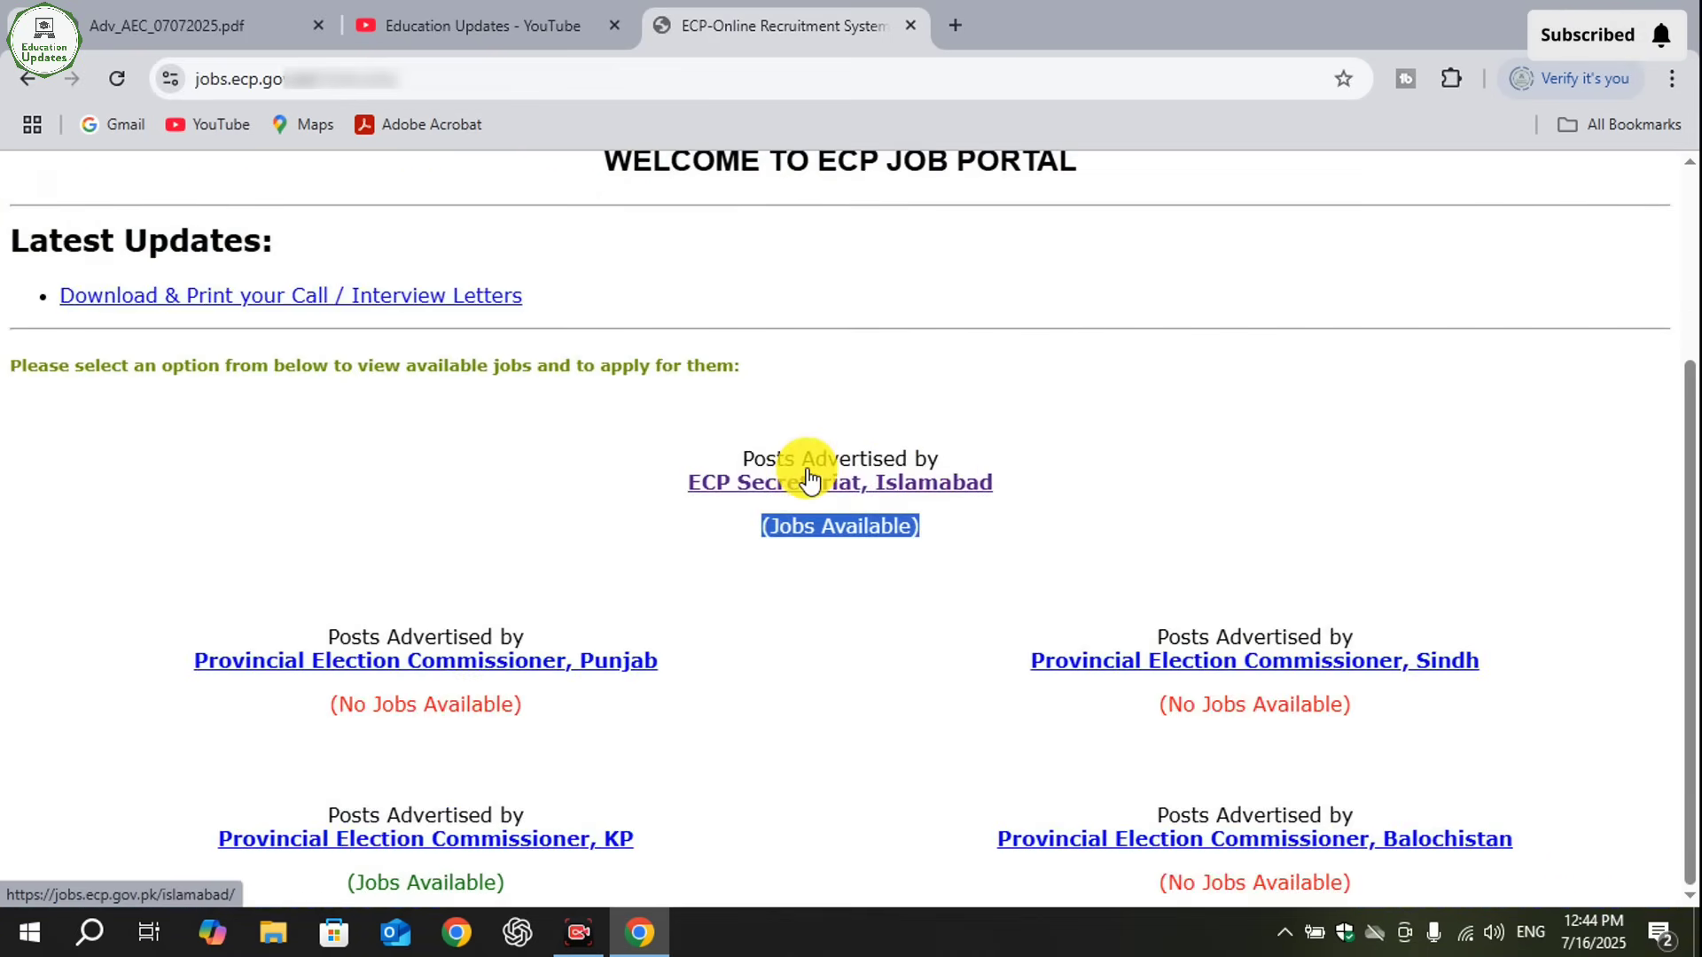
click(810, 479)
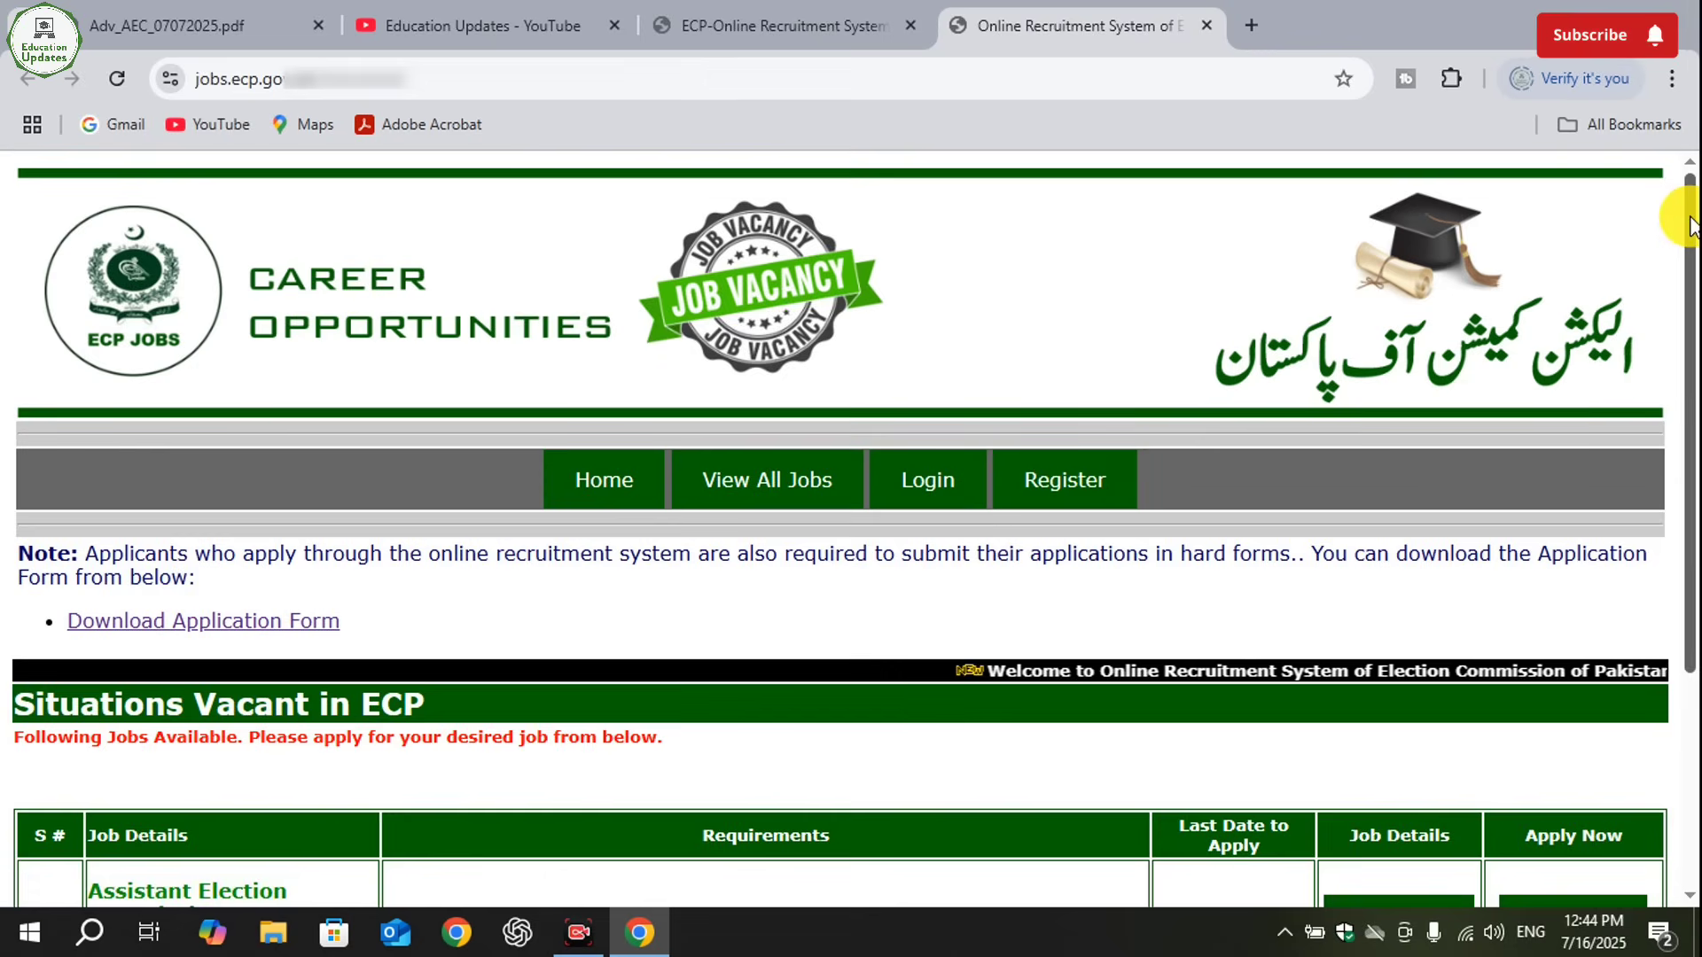
- Review the Assistant Election Commissioner vacancy's row and start the online application for that post
drag(1675, 217, 1687, 403)
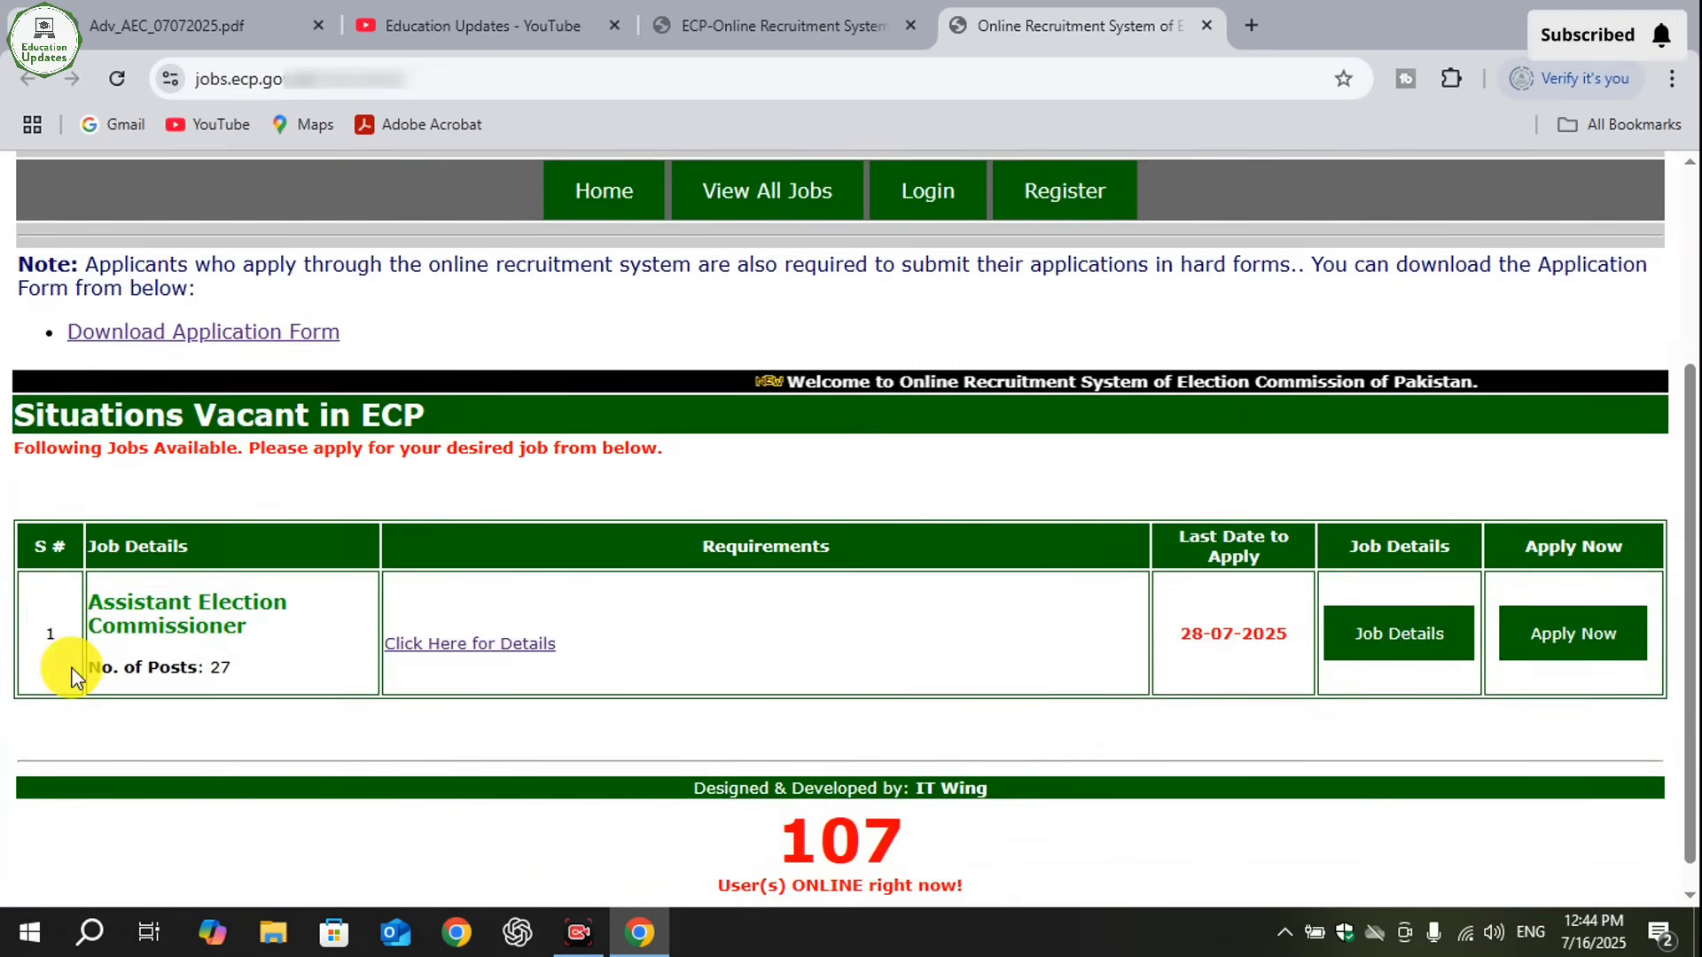
scroll(71, 672, up, 5)
scroll(71, 672, down, 5)
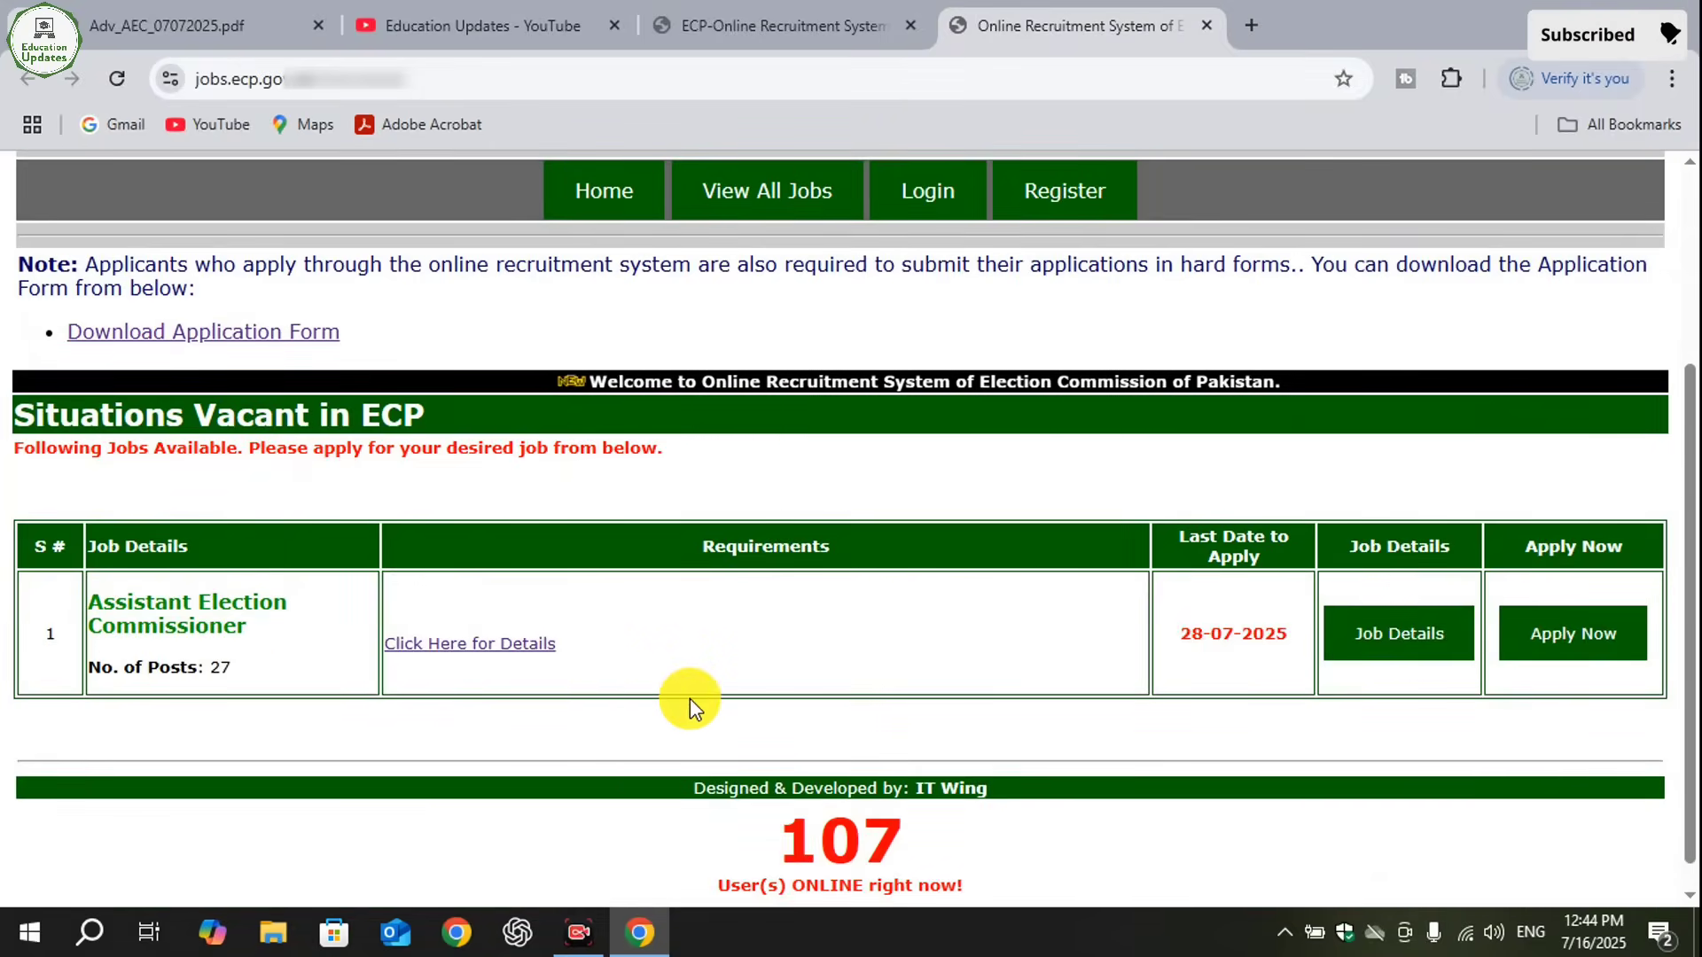
scroll(1318, 631, up, 5)
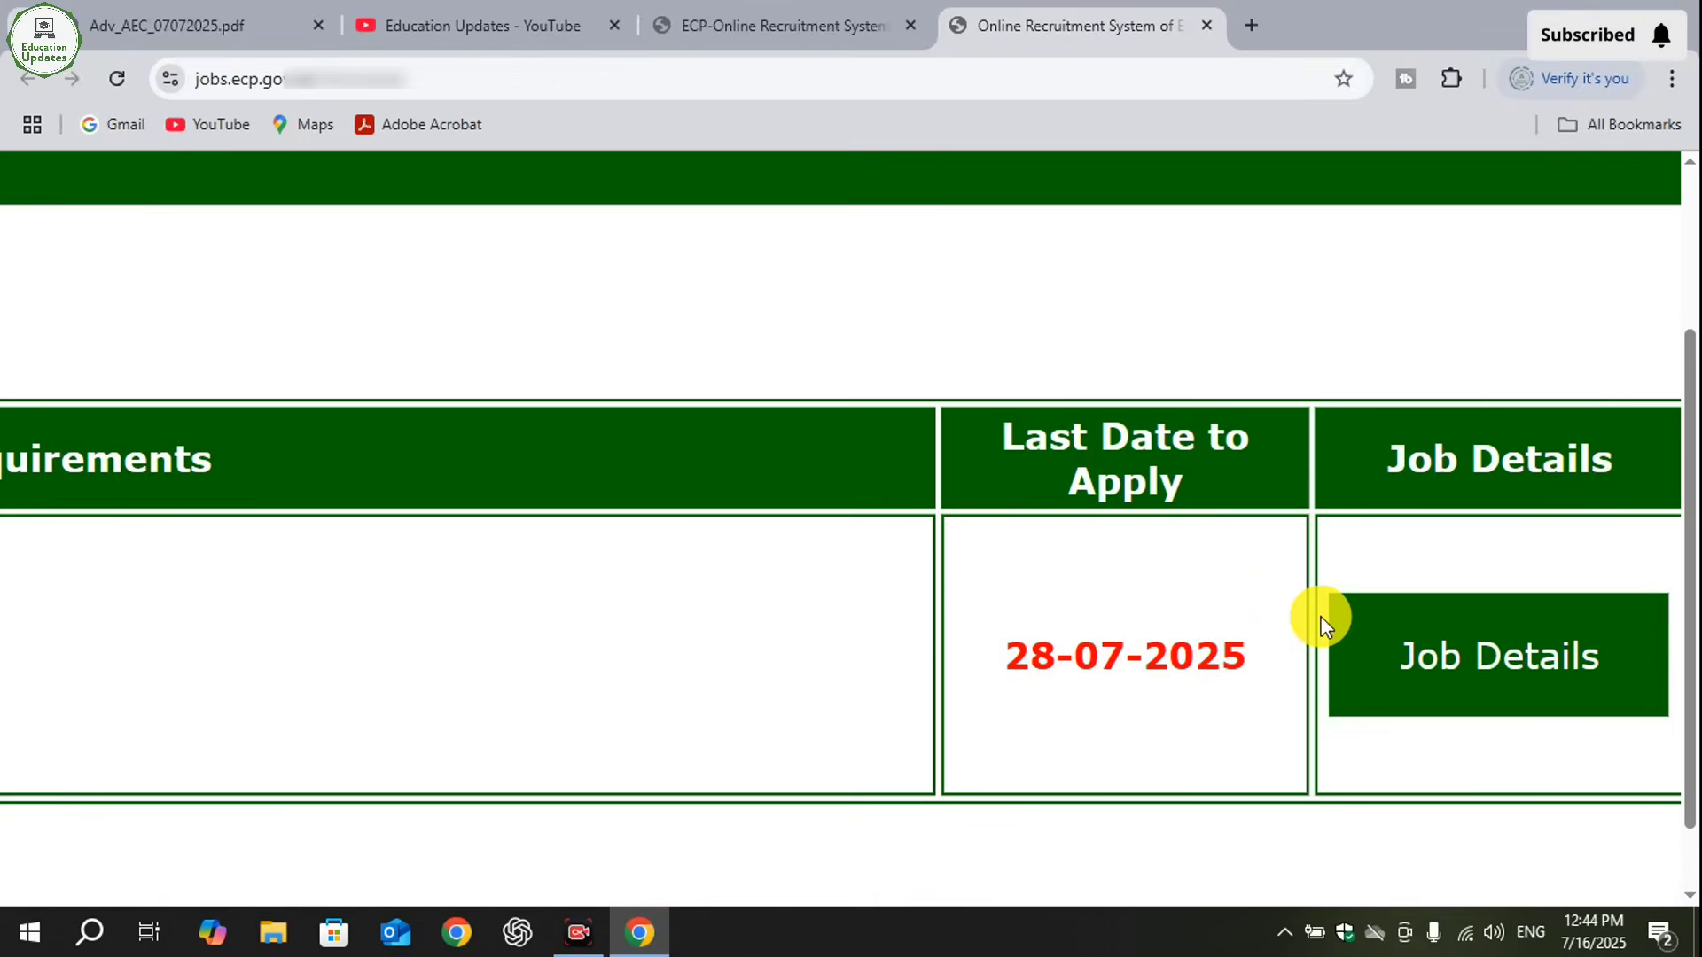
scroll(1323, 623, down, 5)
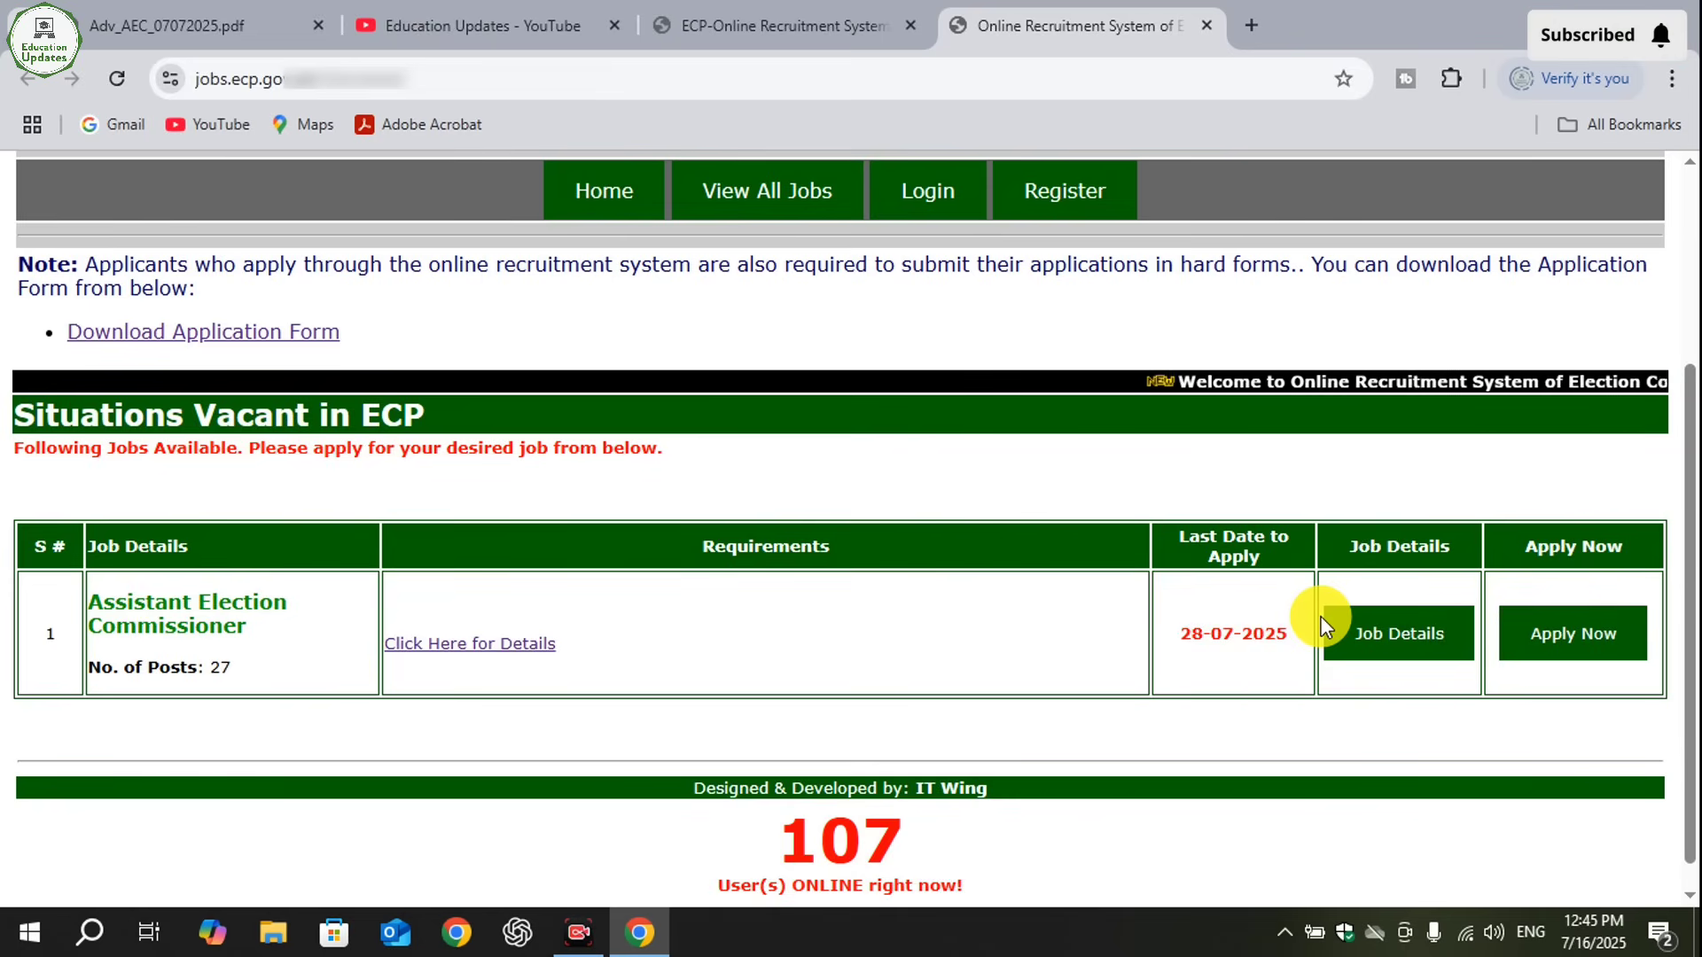
scroll(1660, 674, up, 5)
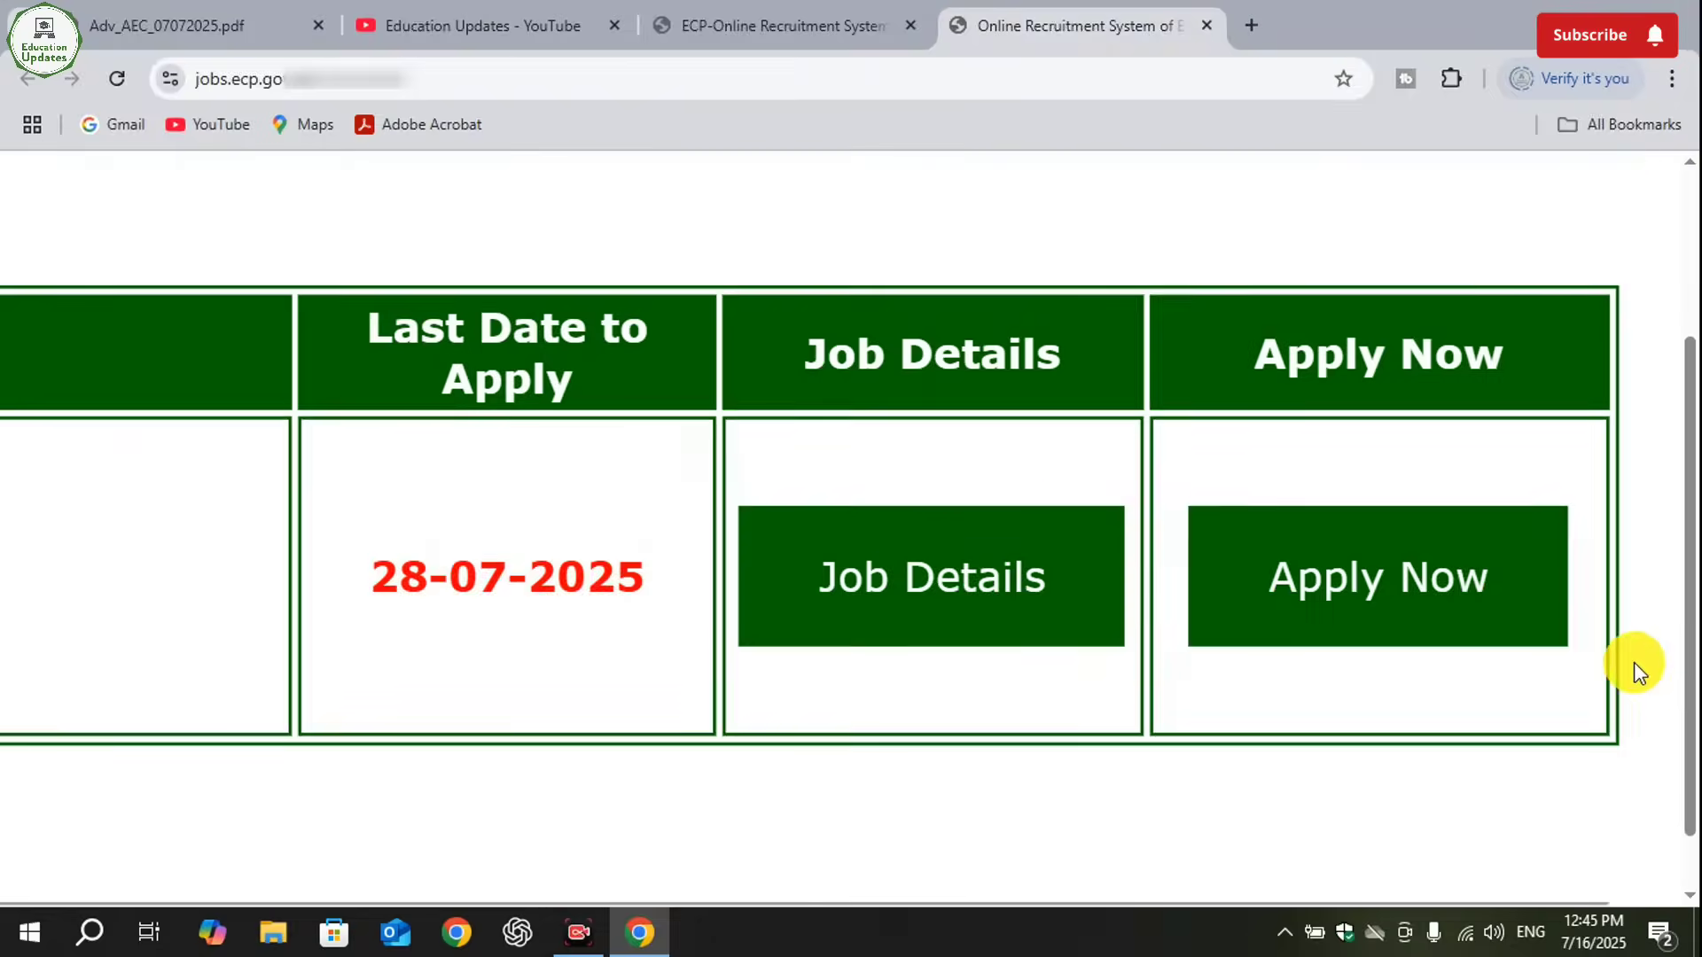
click(1438, 591)
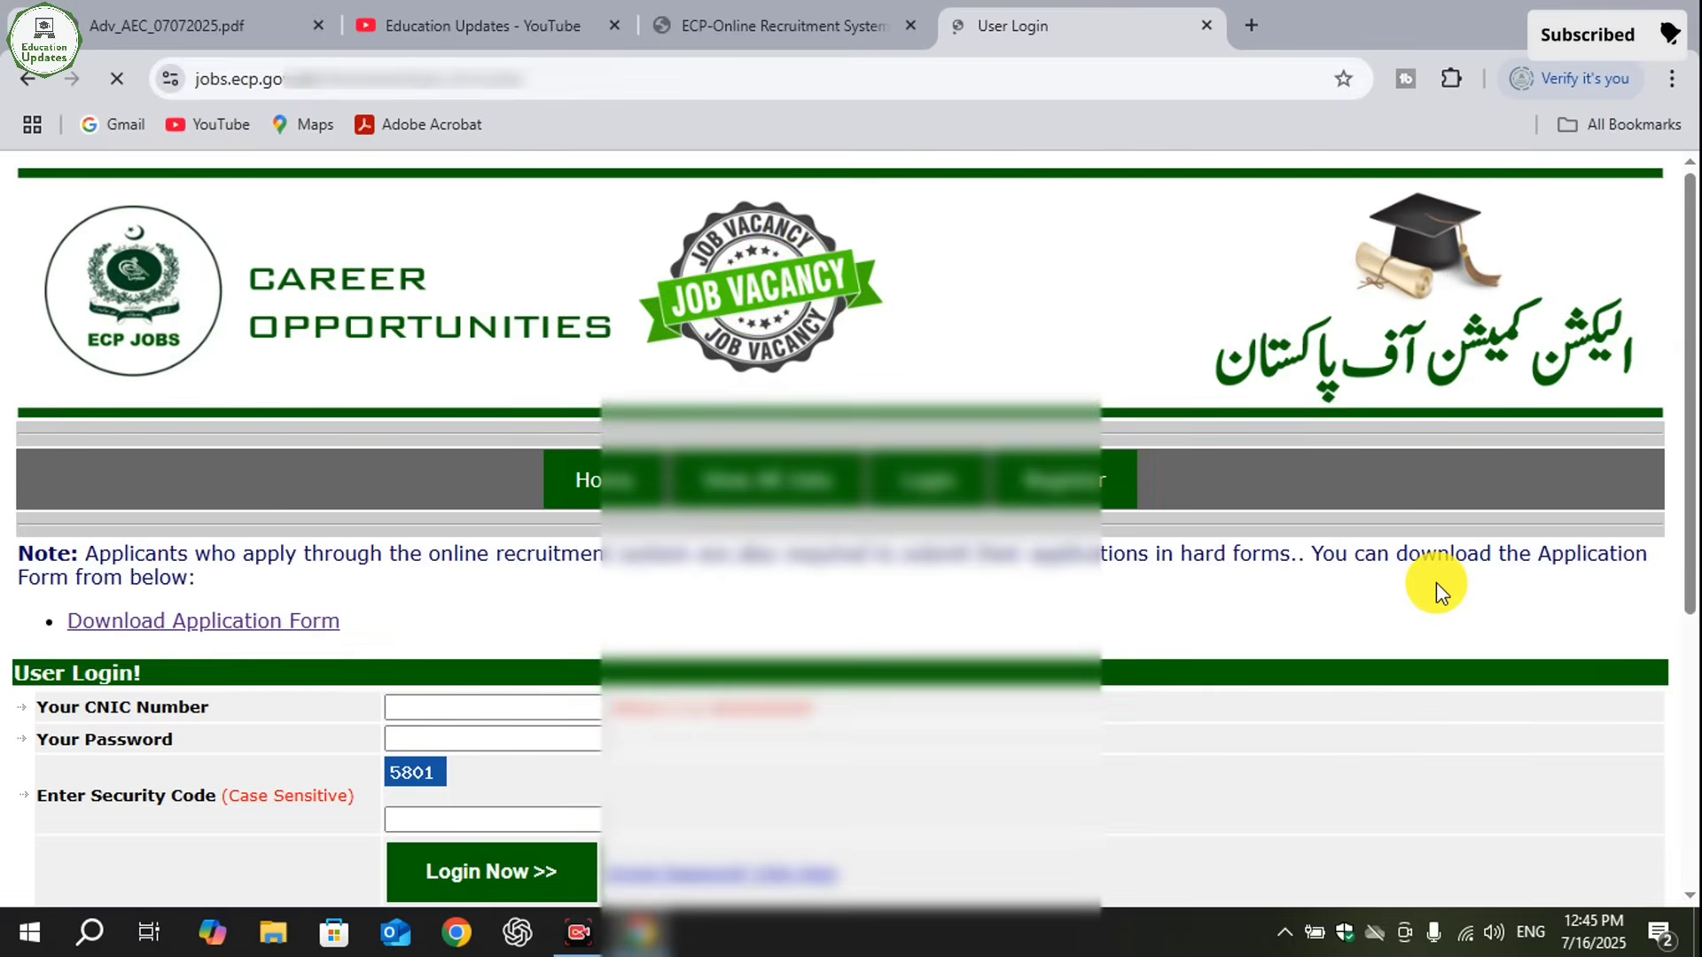
- Look over the user login form and open the registration form for a new account
scroll(1685, 382, down, 3)
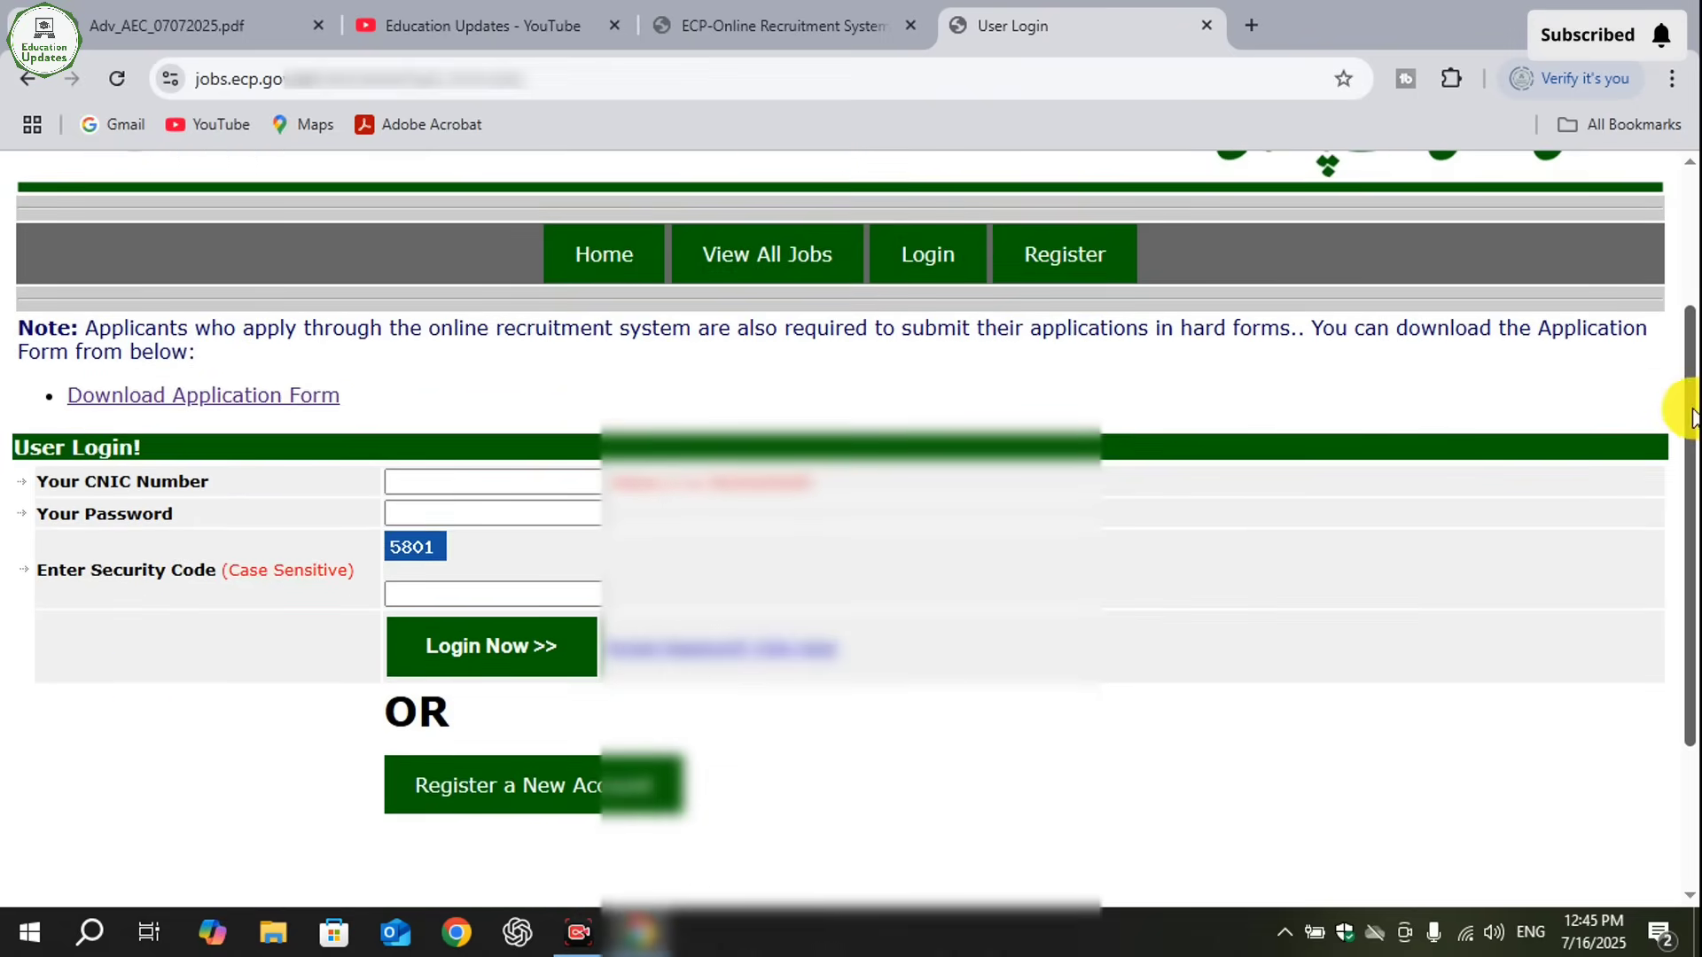
scroll(61, 605, up, 2)
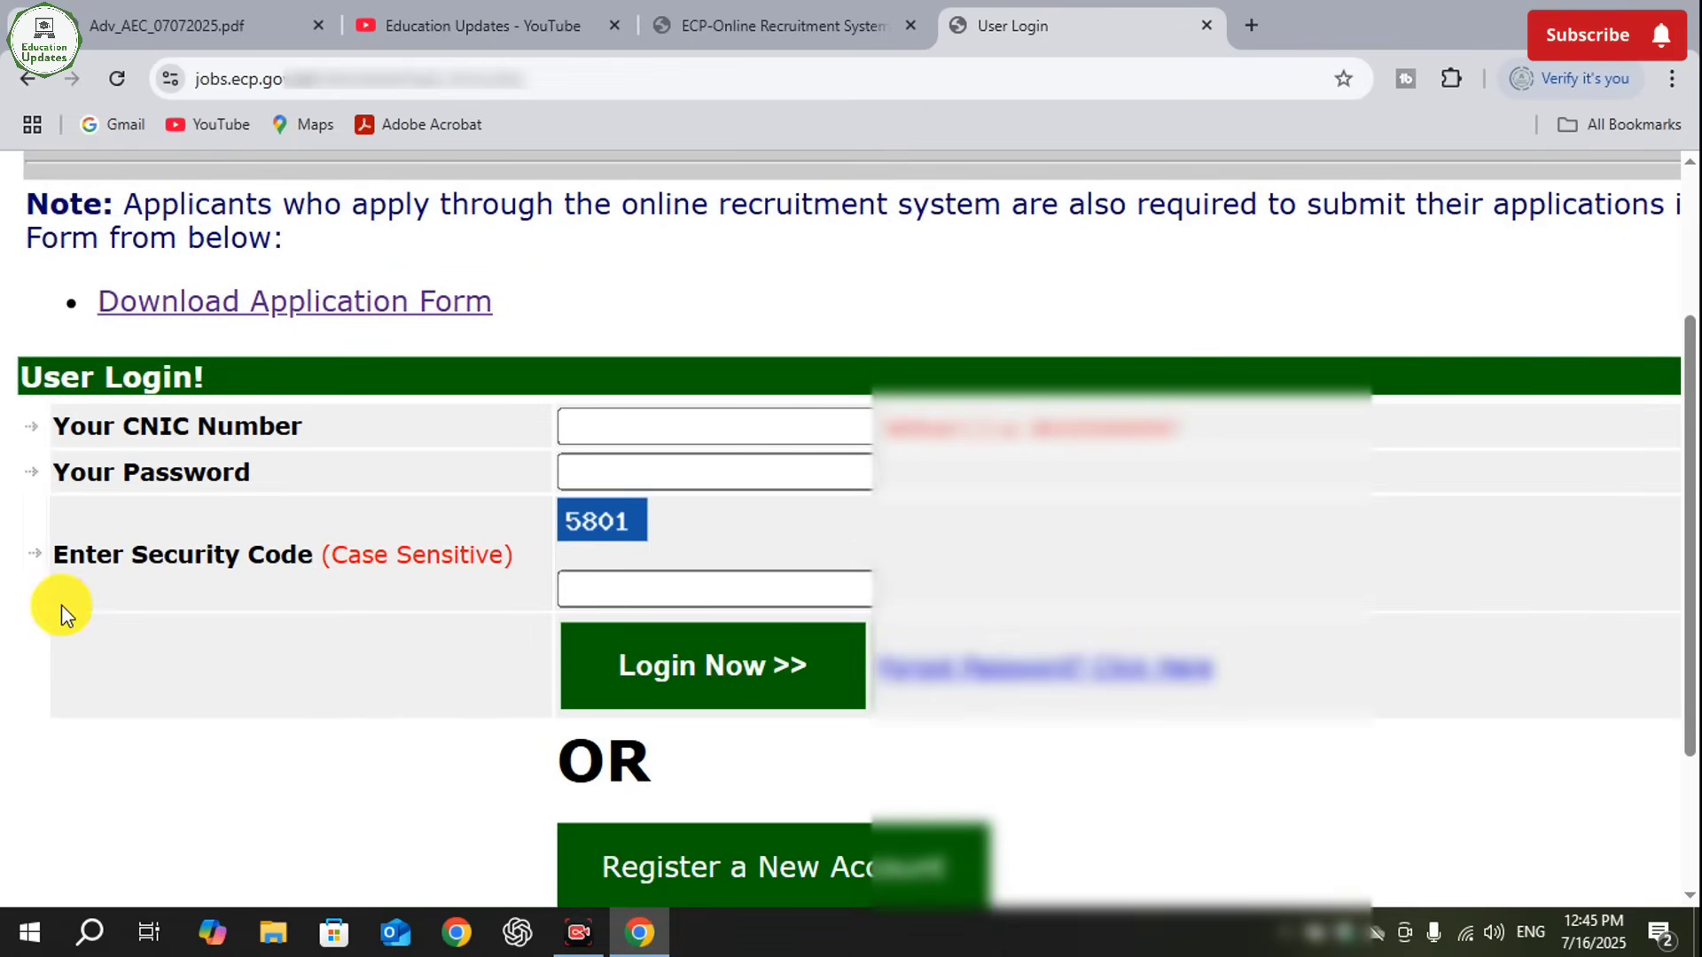
scroll(310, 528, down, 2)
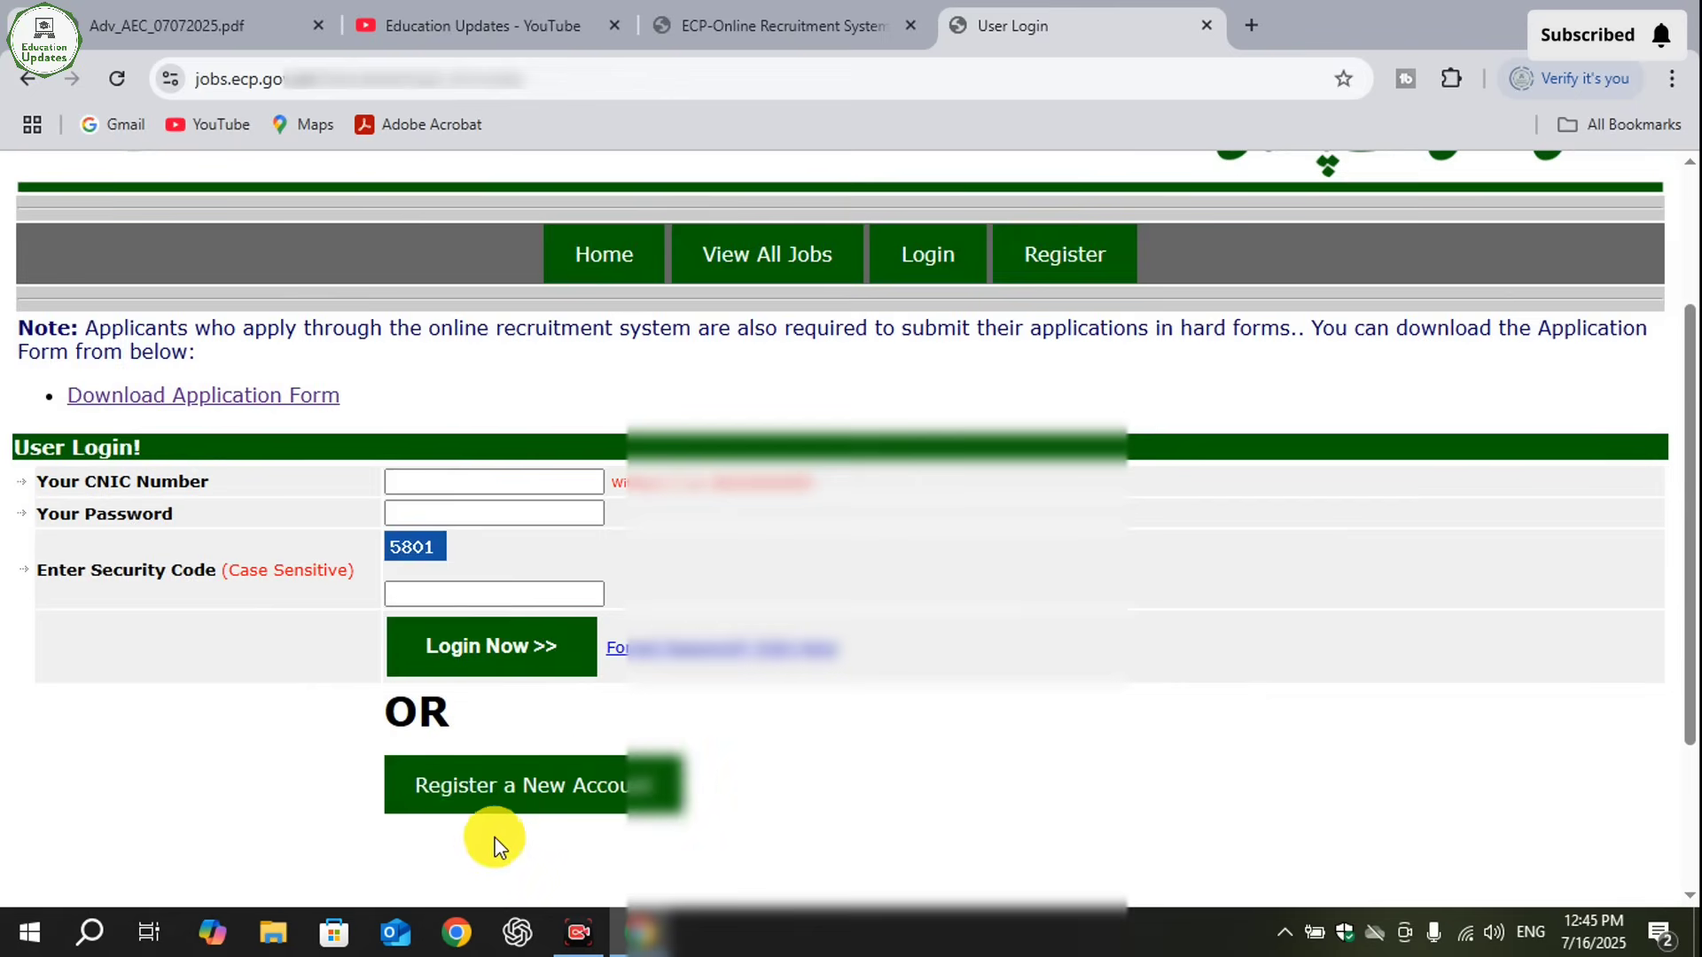
scroll(452, 827, up, 4)
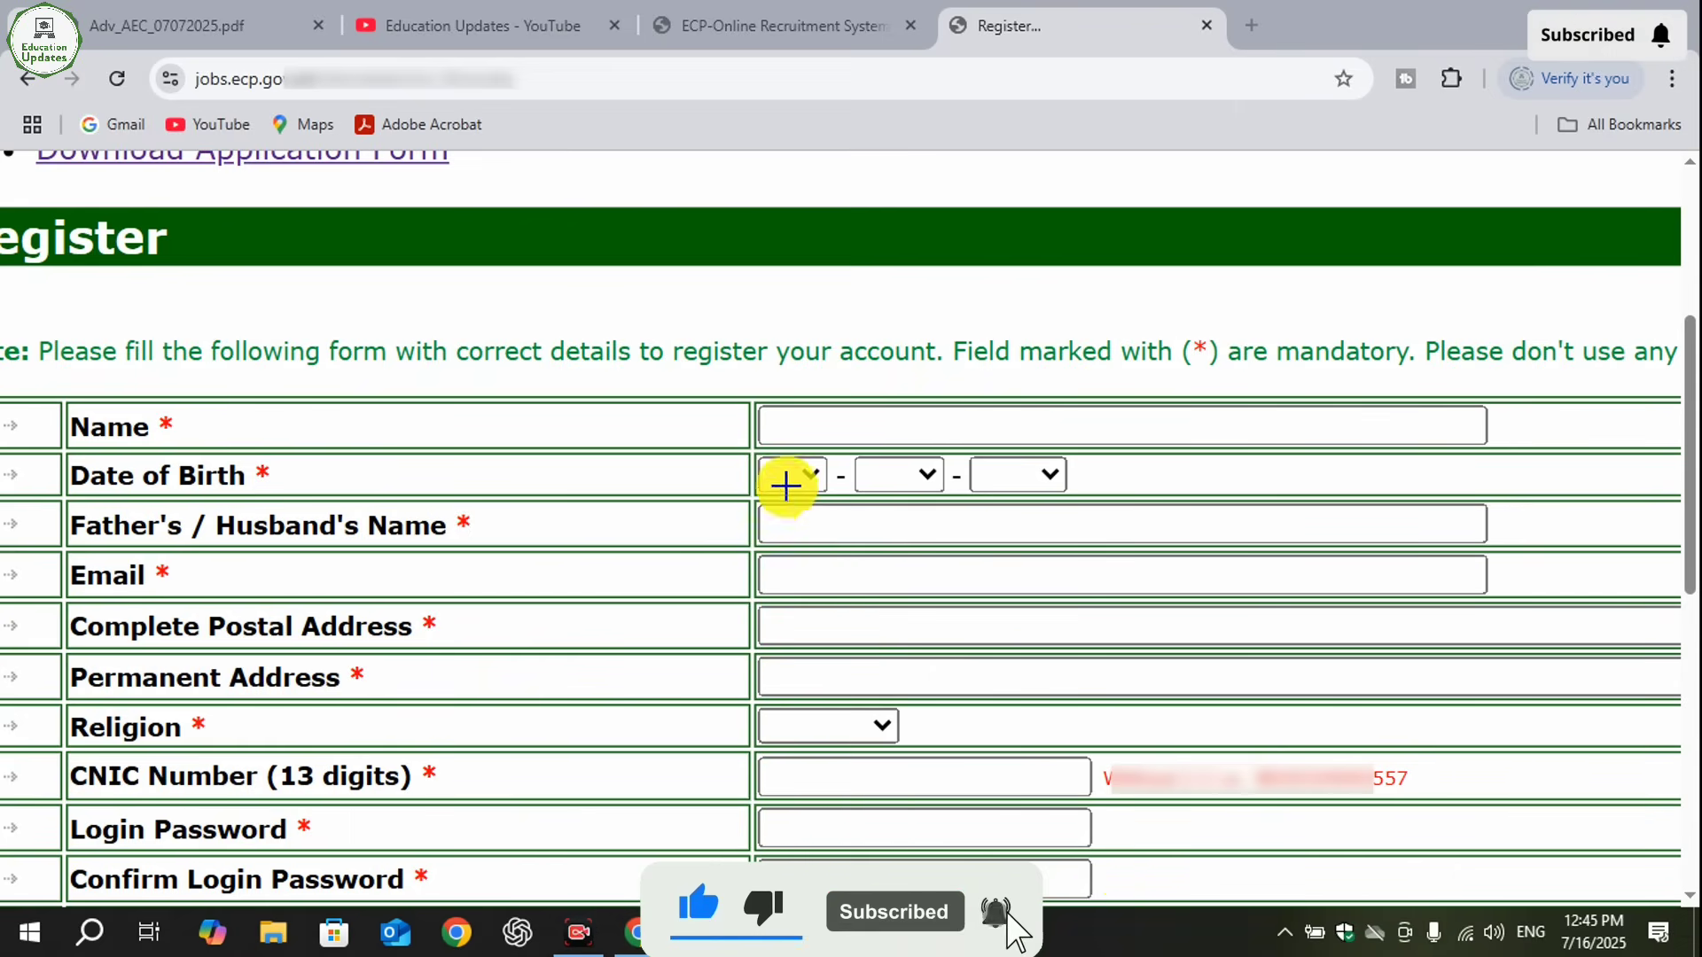
mouse_move(752, 390)
mouse_down()
mouse_move(1196, 448)
mouse_move(1426, 445)
mouse_up()
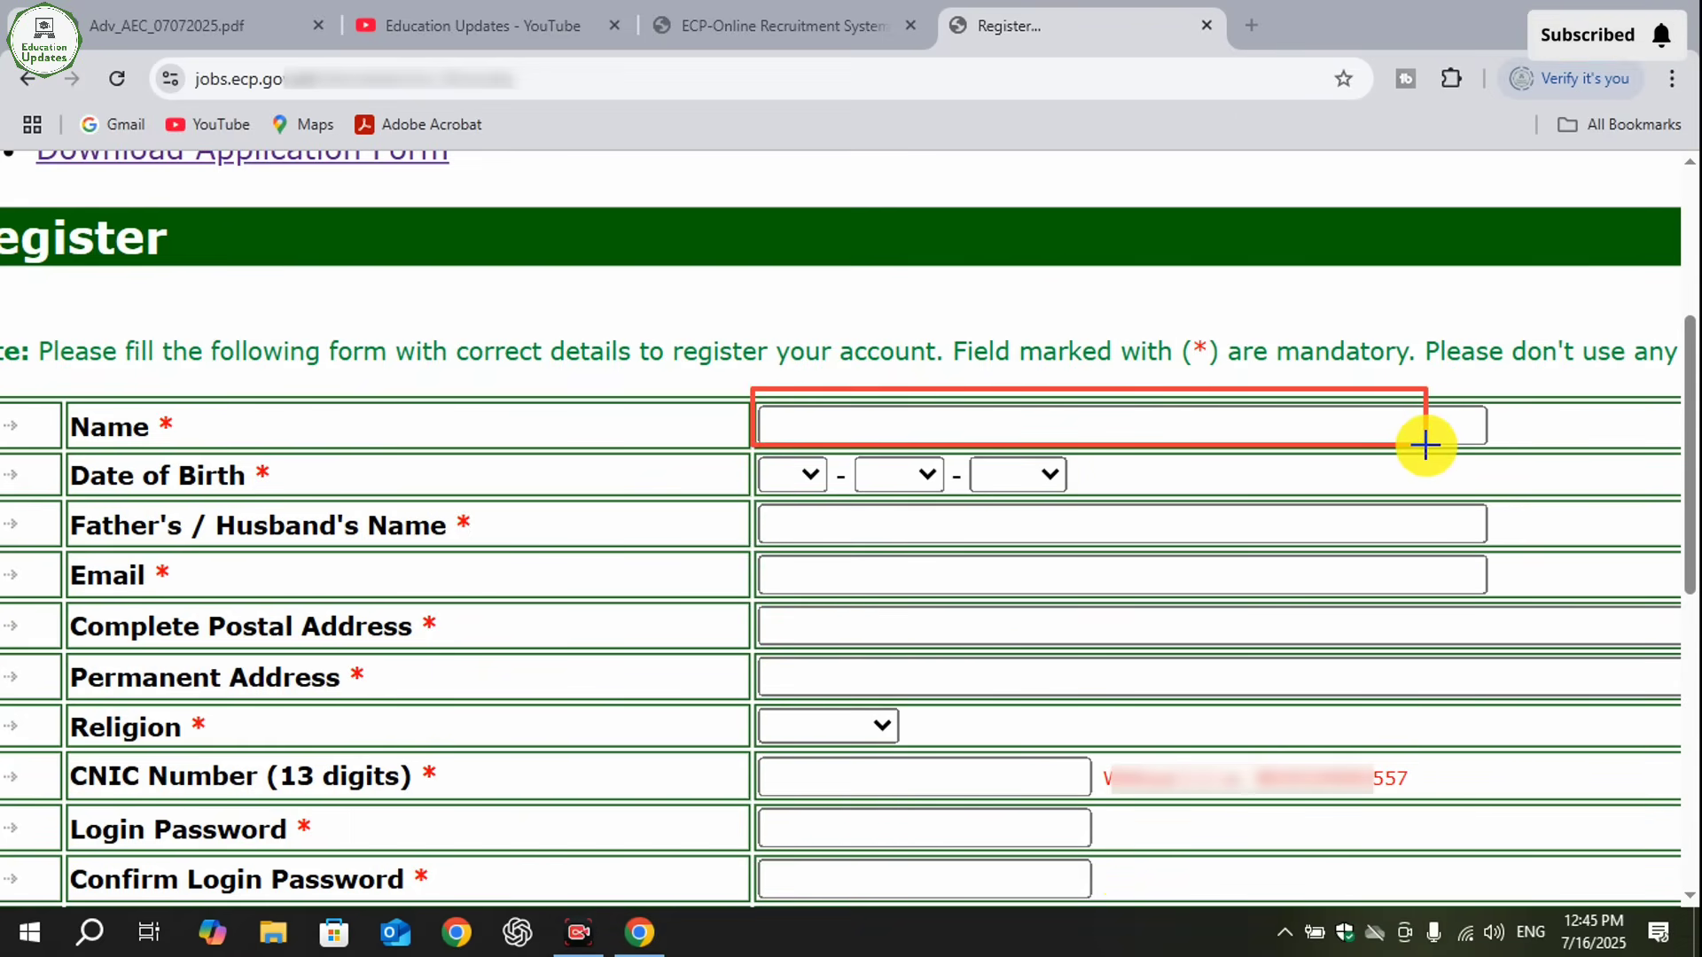
click(1136, 884)
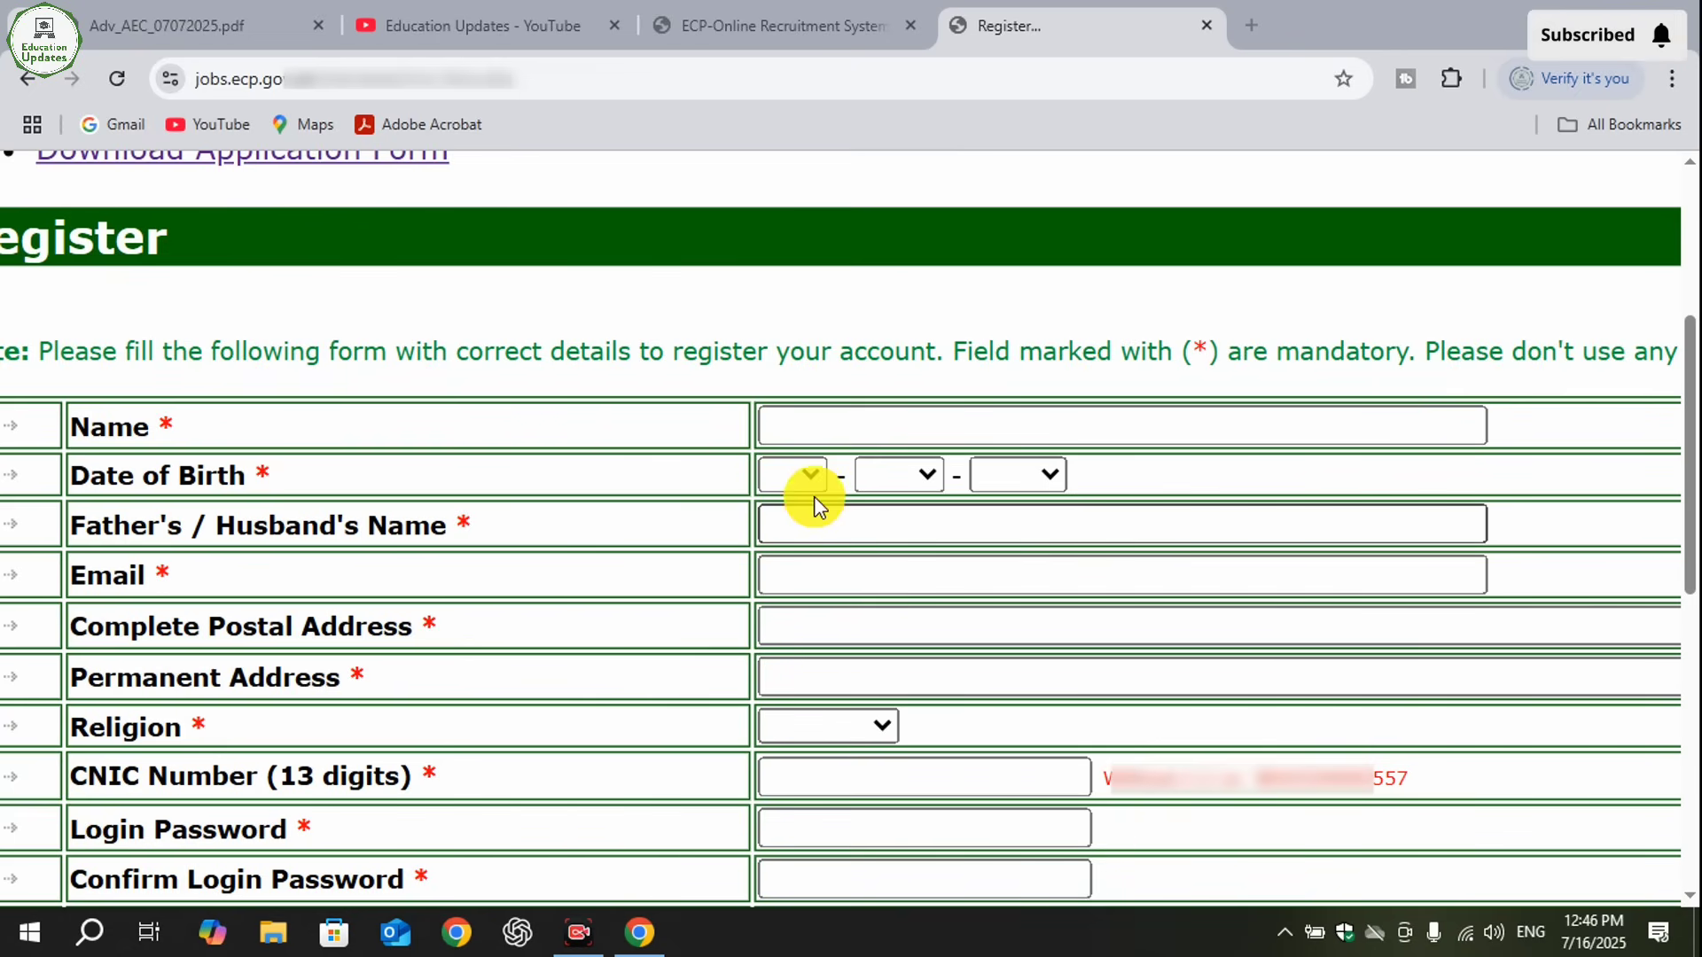
- Fill in the applicant's date of birth on the registration form by choosing day, month and year
click(804, 475)
click(773, 285)
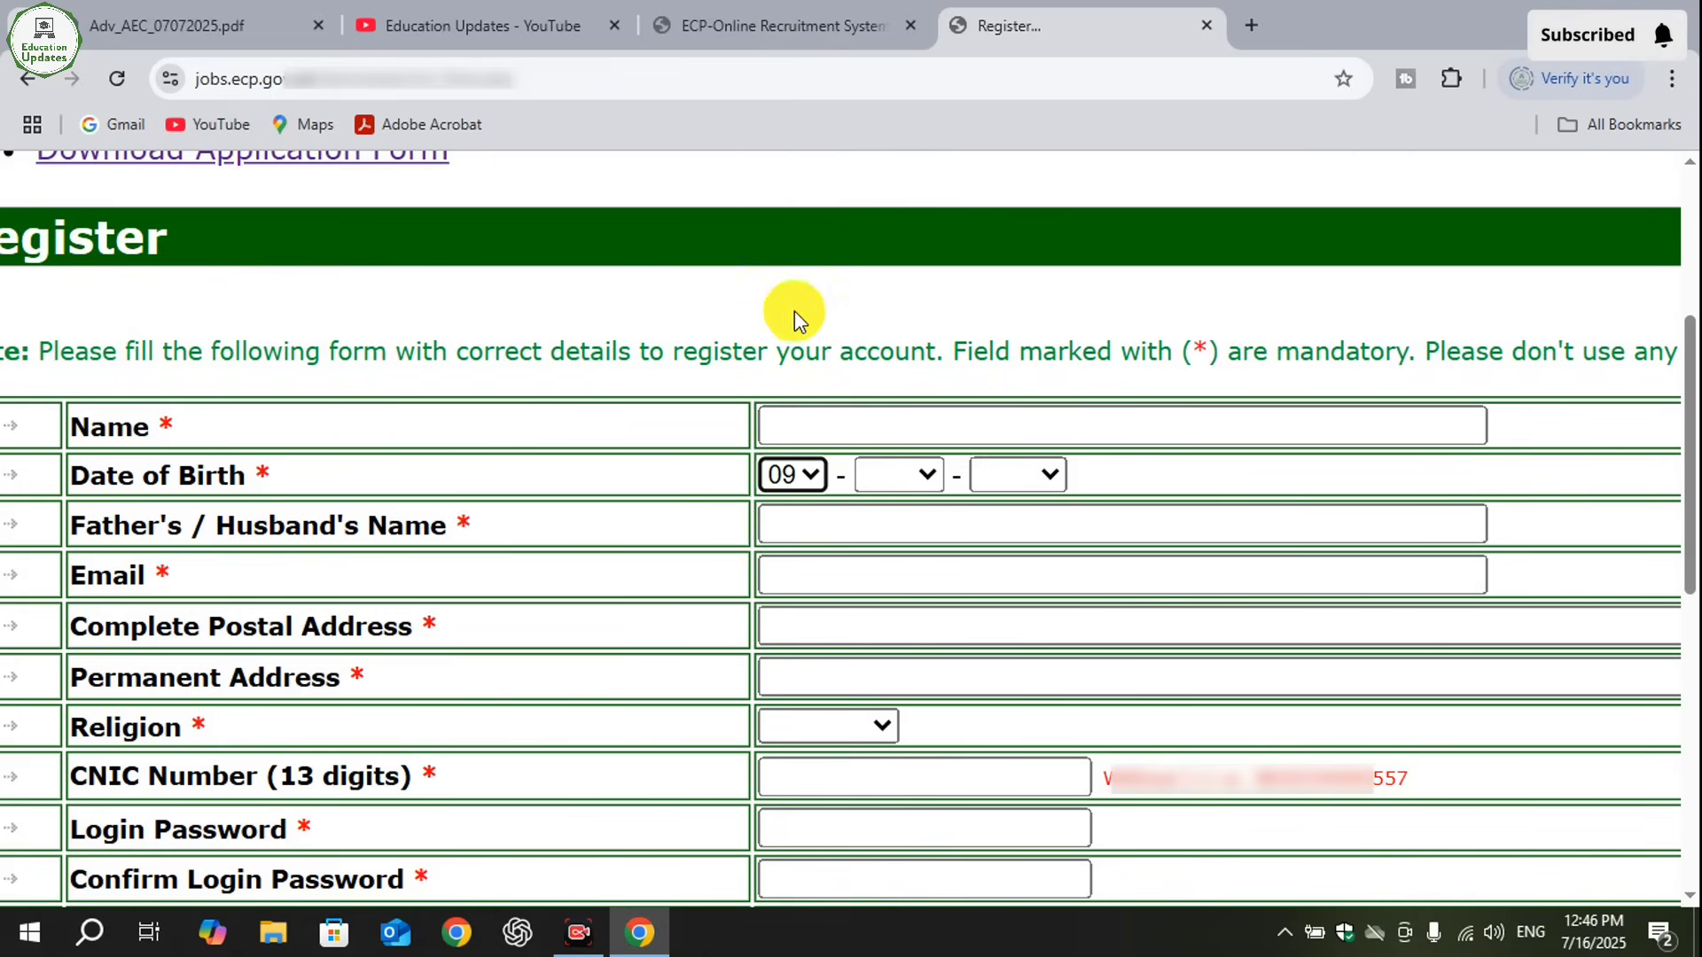
click(886, 474)
click(886, 659)
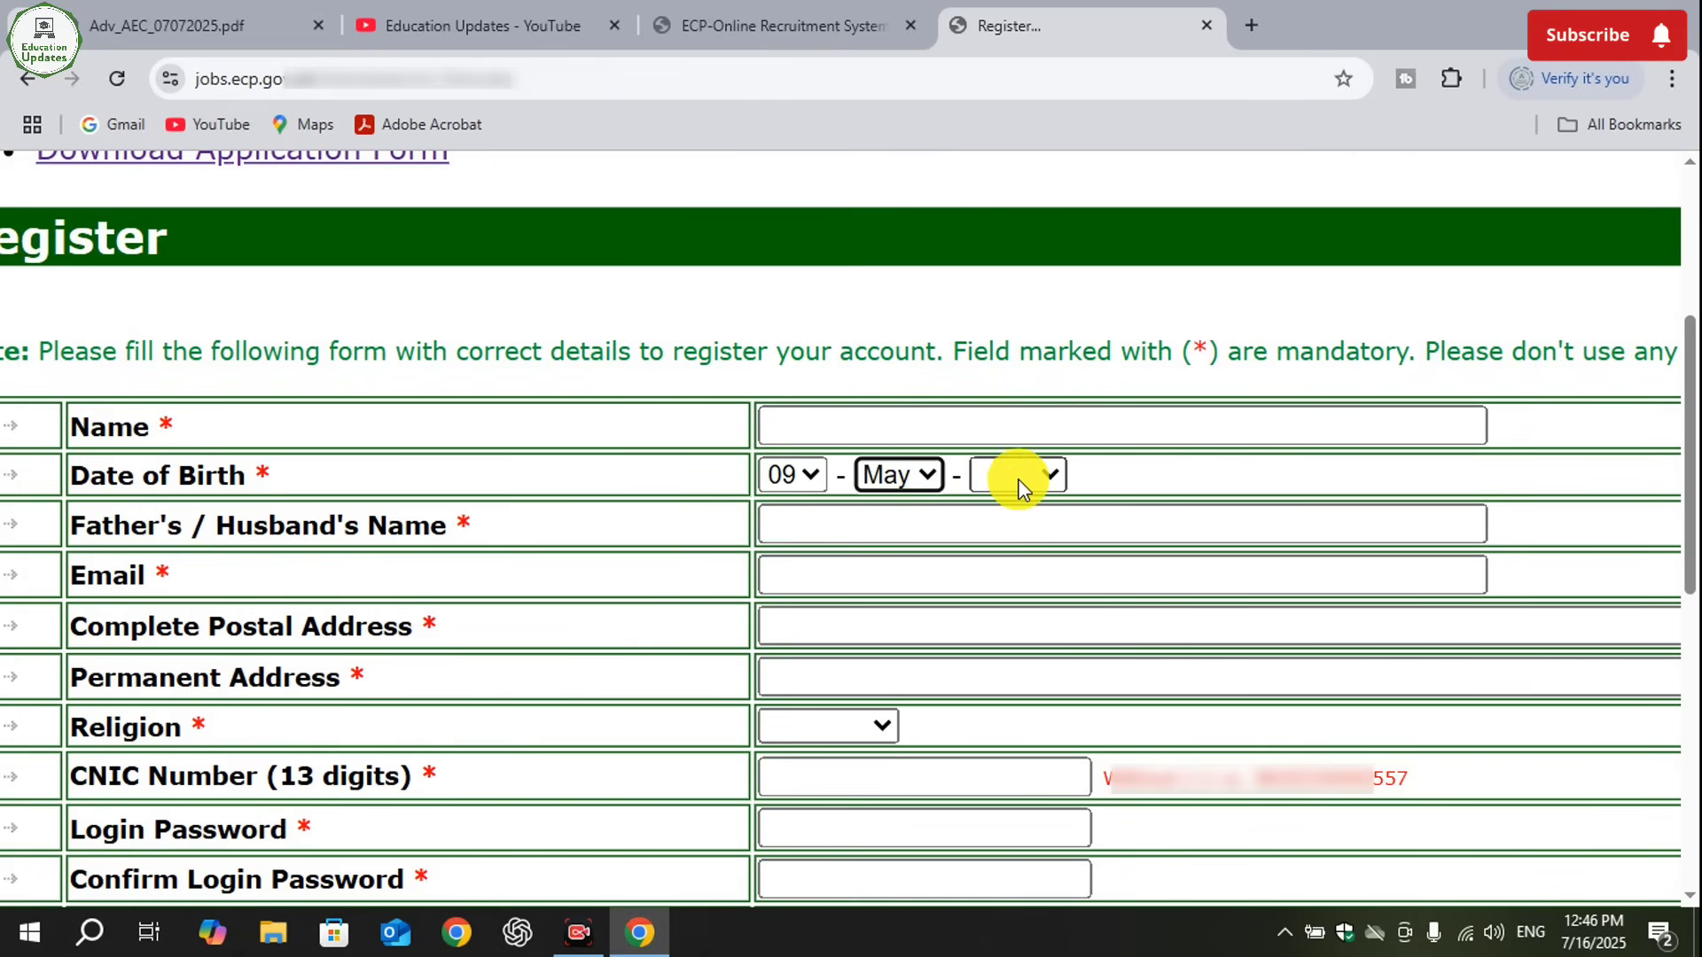
click(1018, 475)
drag(1054, 119, 1072, 381)
scroll(1073, 381, up, 10)
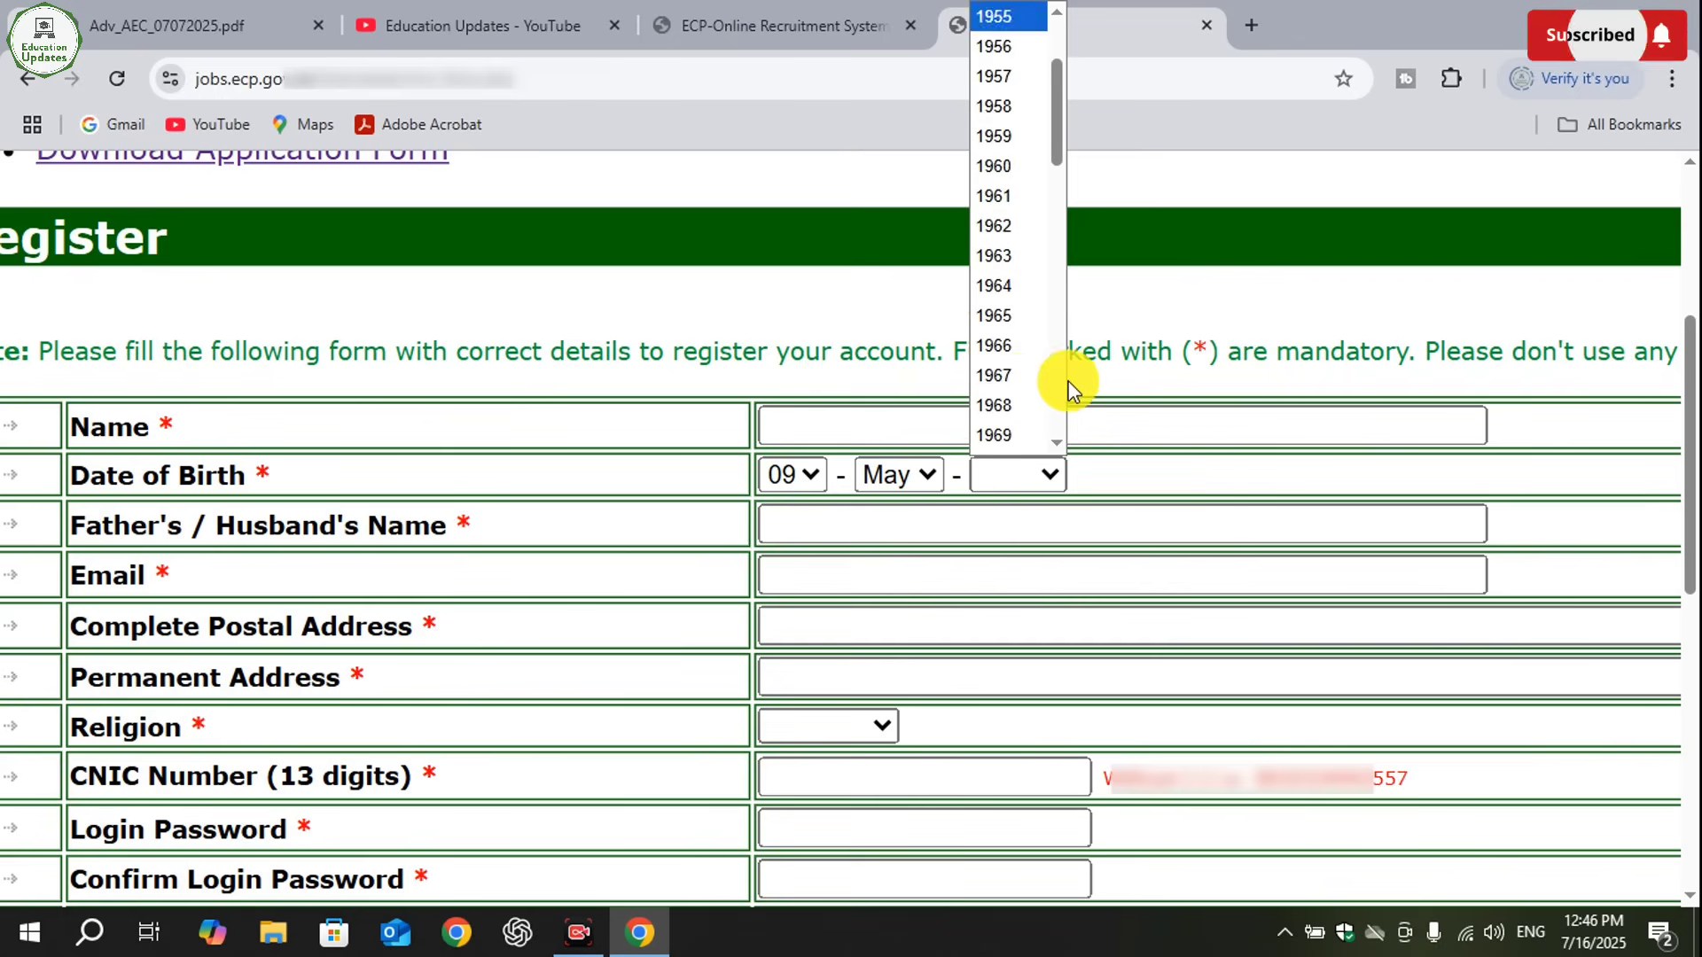
drag(1053, 119, 1064, 346)
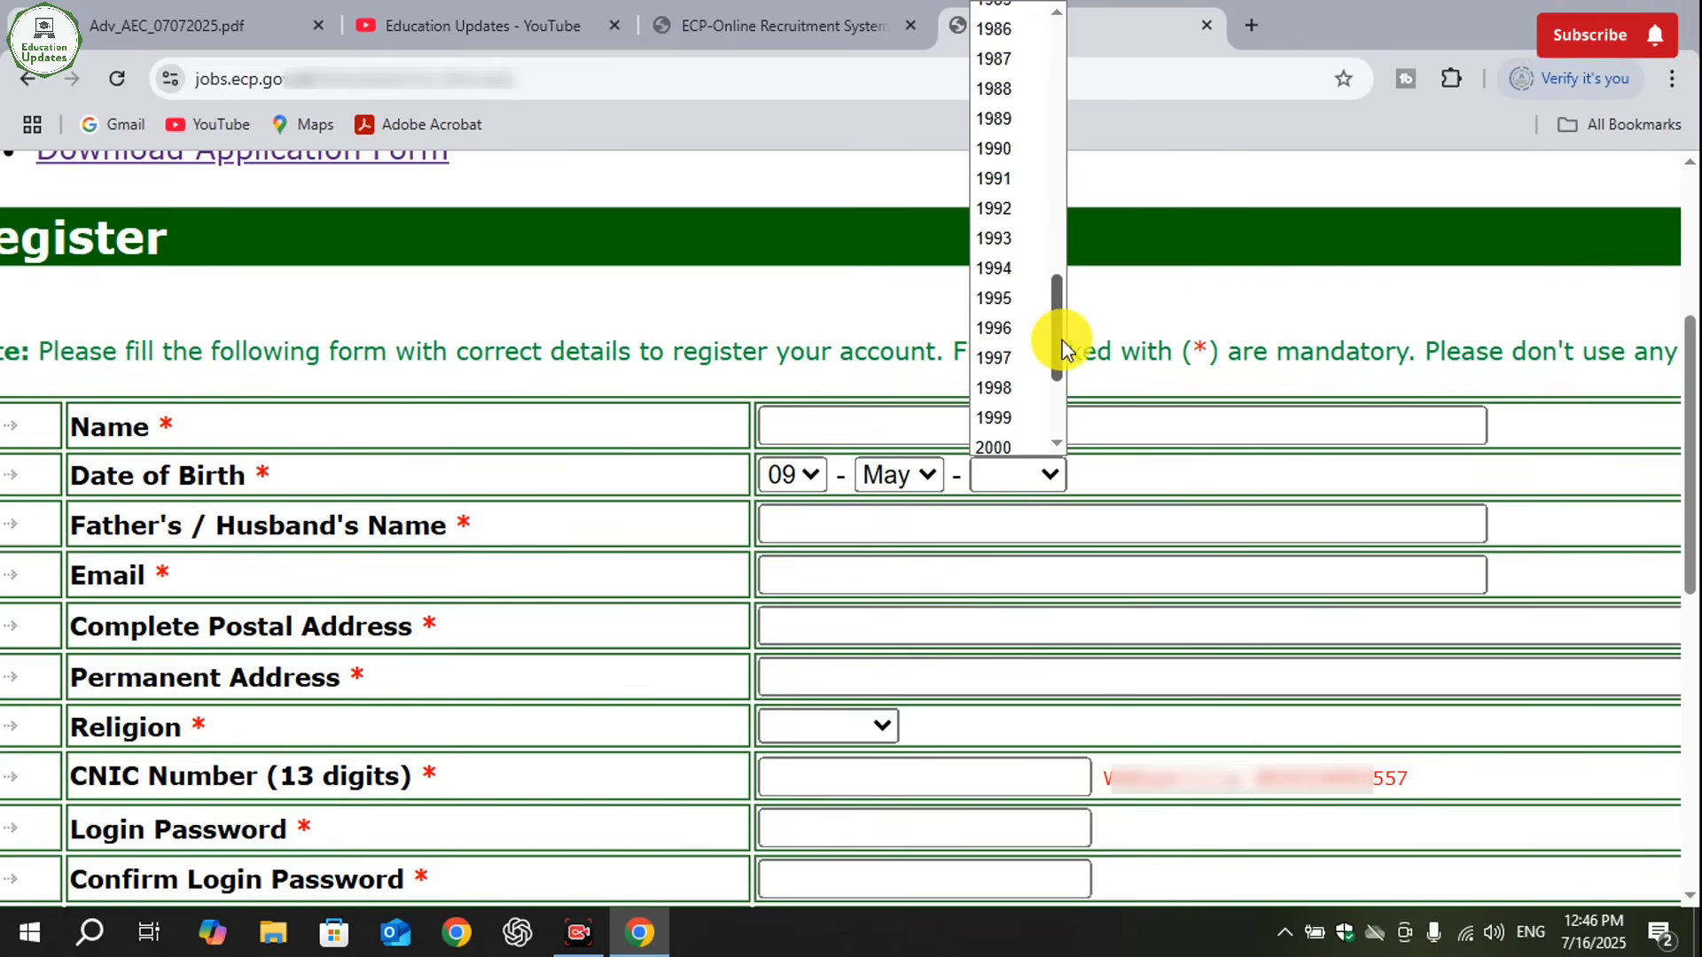
click(992, 422)
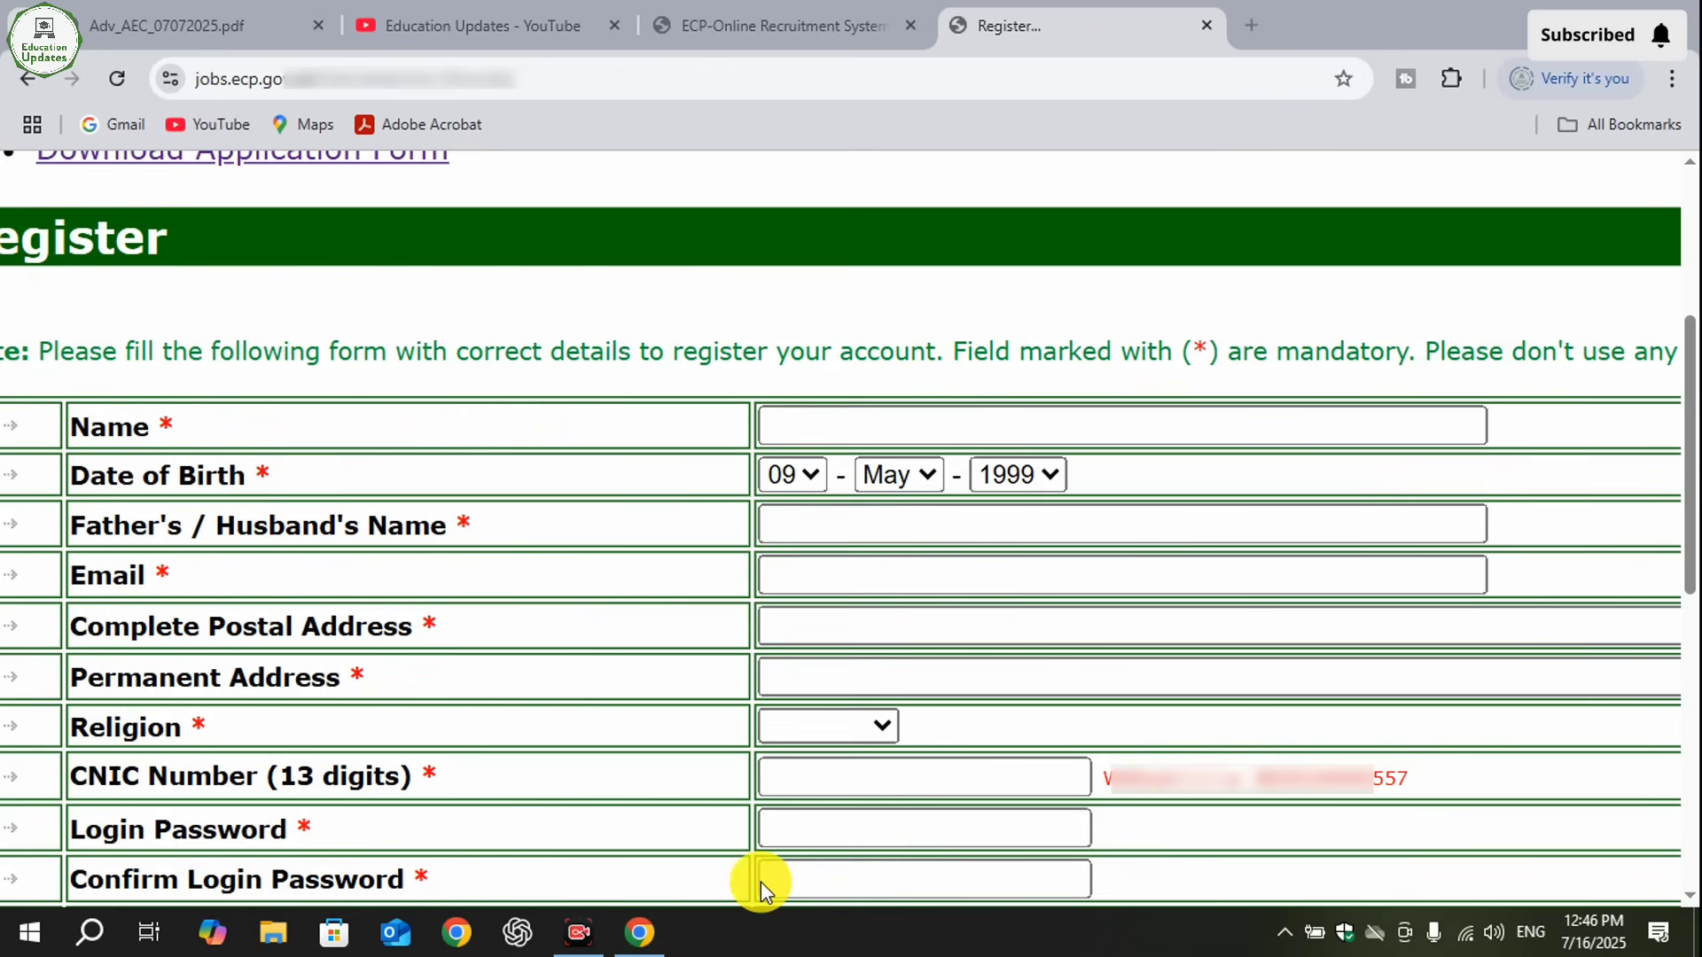
mouse_move(749, 488)
mouse_down()
mouse_move(1139, 577)
mouse_move(1228, 552)
mouse_up()
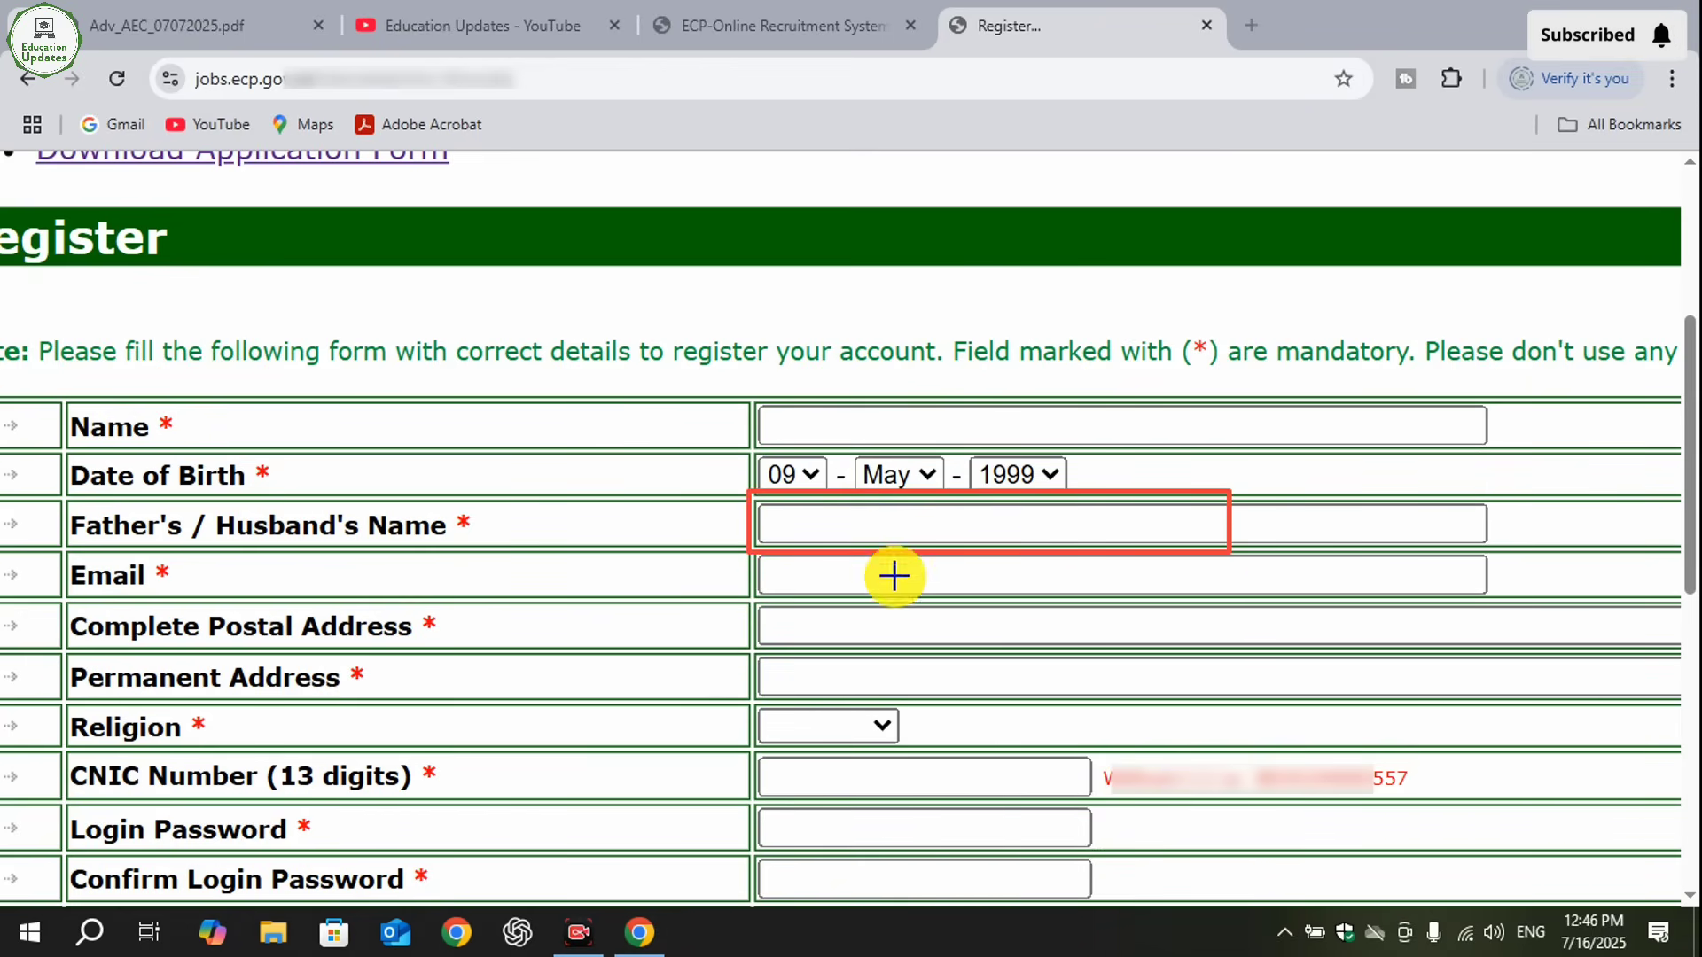
mouse_move(753, 555)
mouse_down()
mouse_move(1002, 608)
mouse_move(1229, 601)
mouse_up()
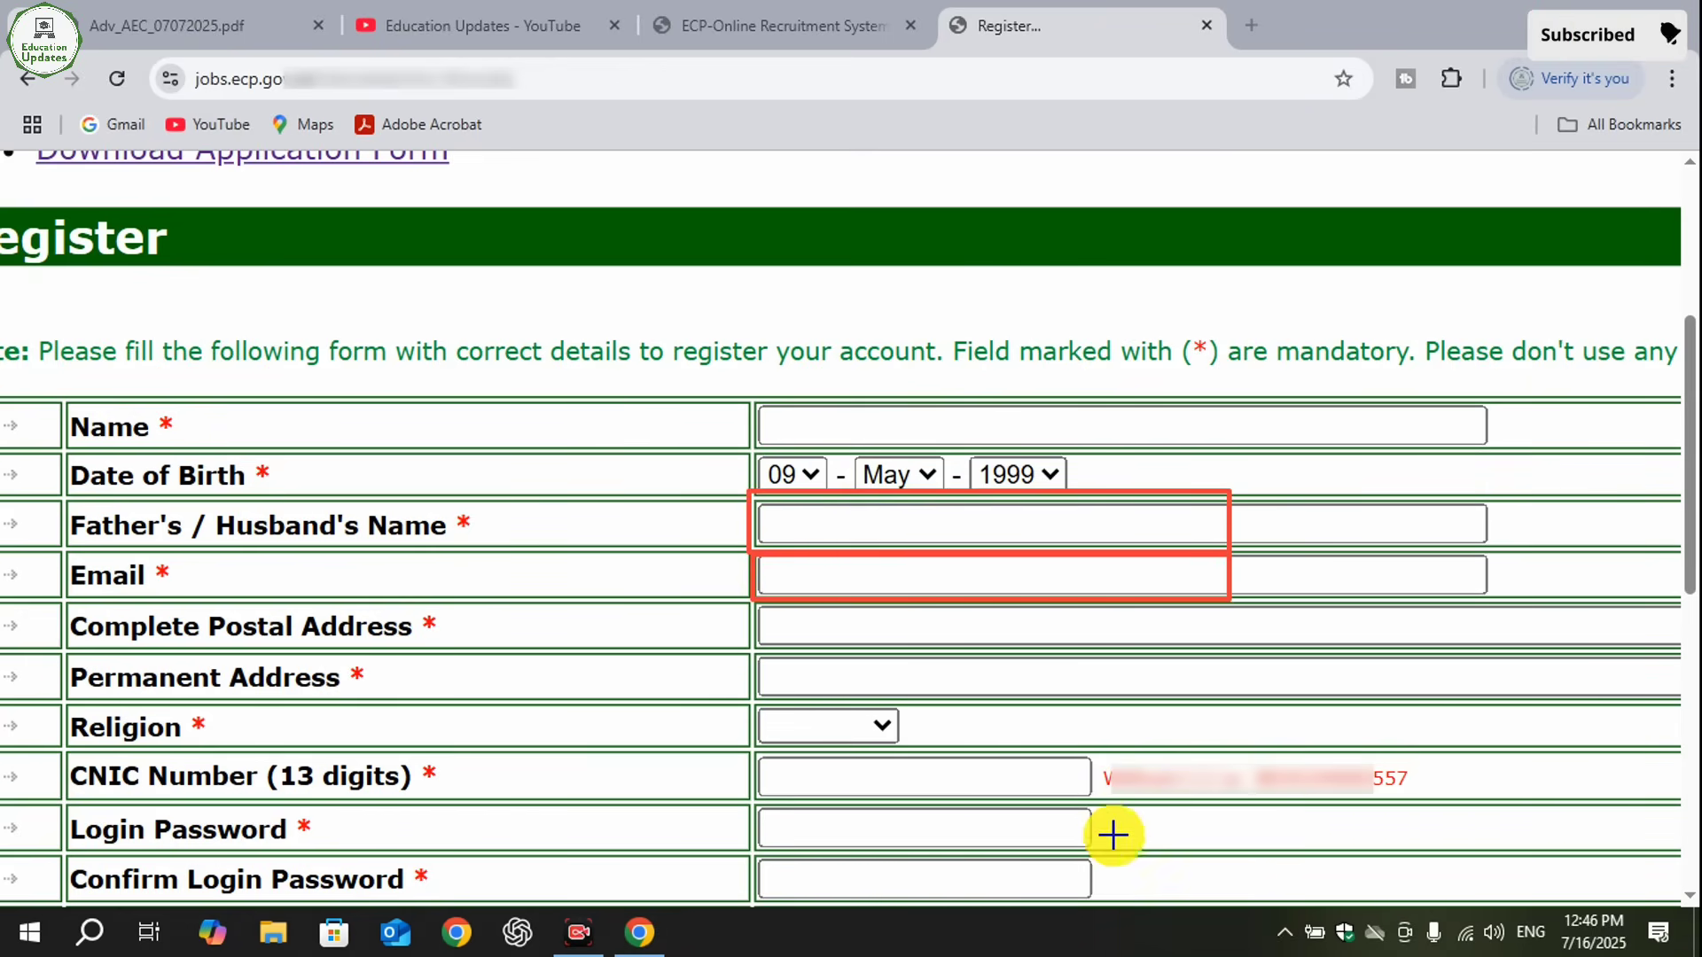
click(1123, 880)
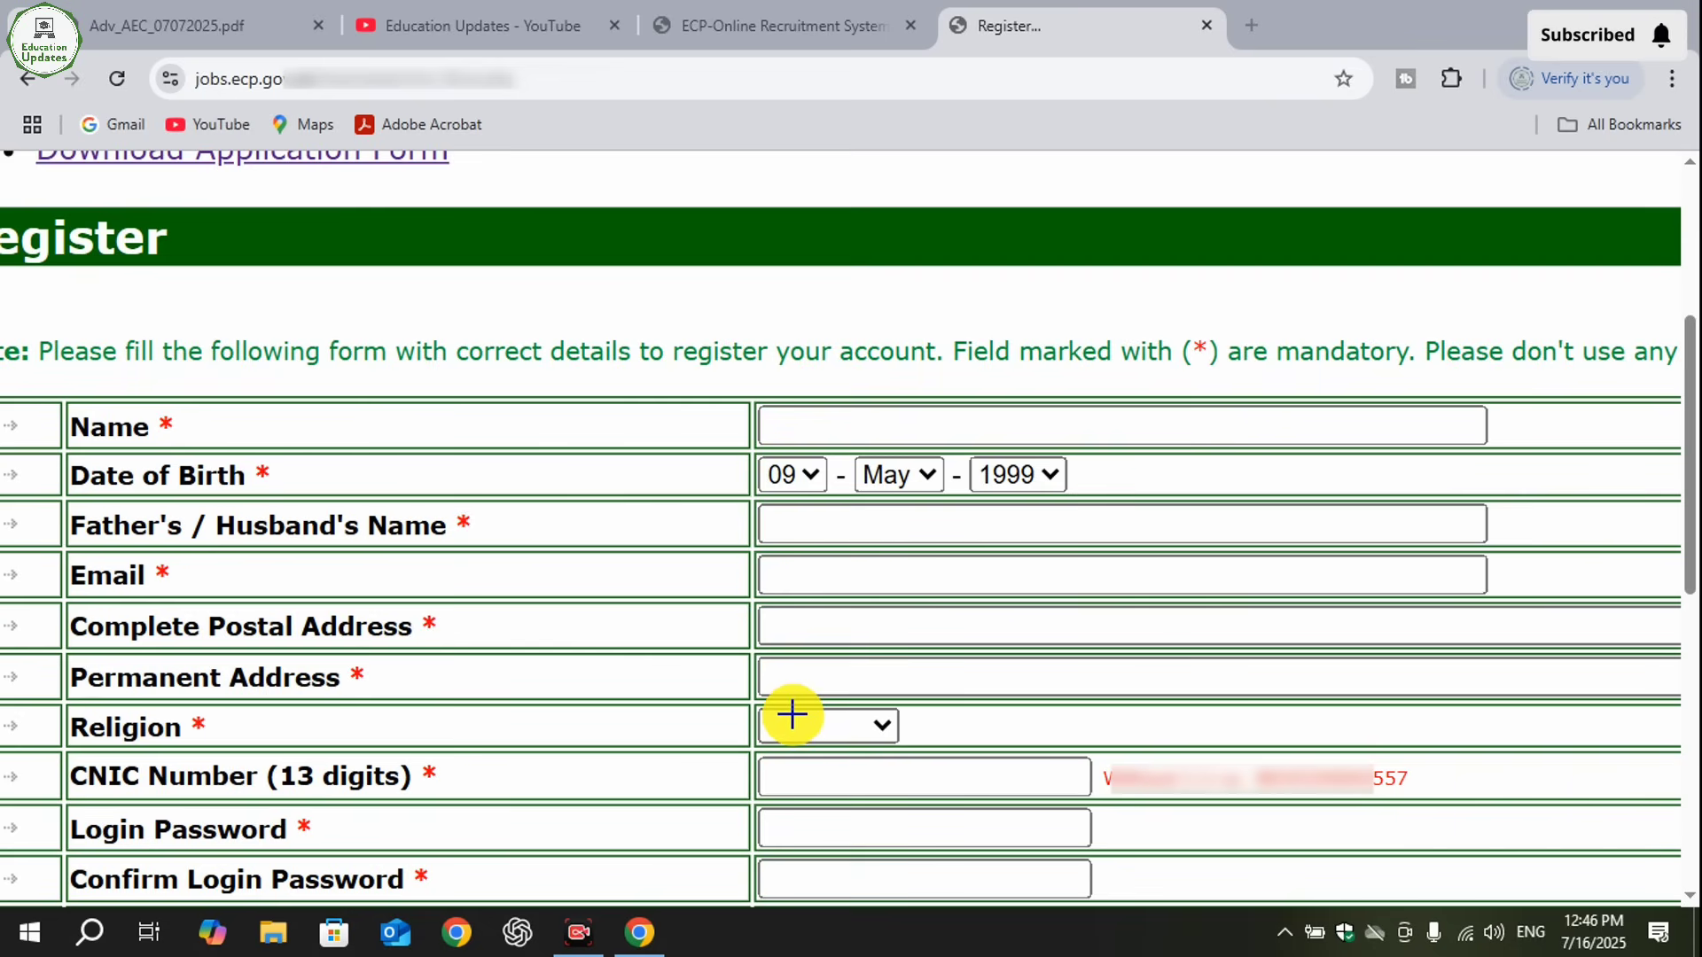
mouse_move(748, 586)
mouse_down()
mouse_move(964, 698)
mouse_move(1670, 658)
mouse_up()
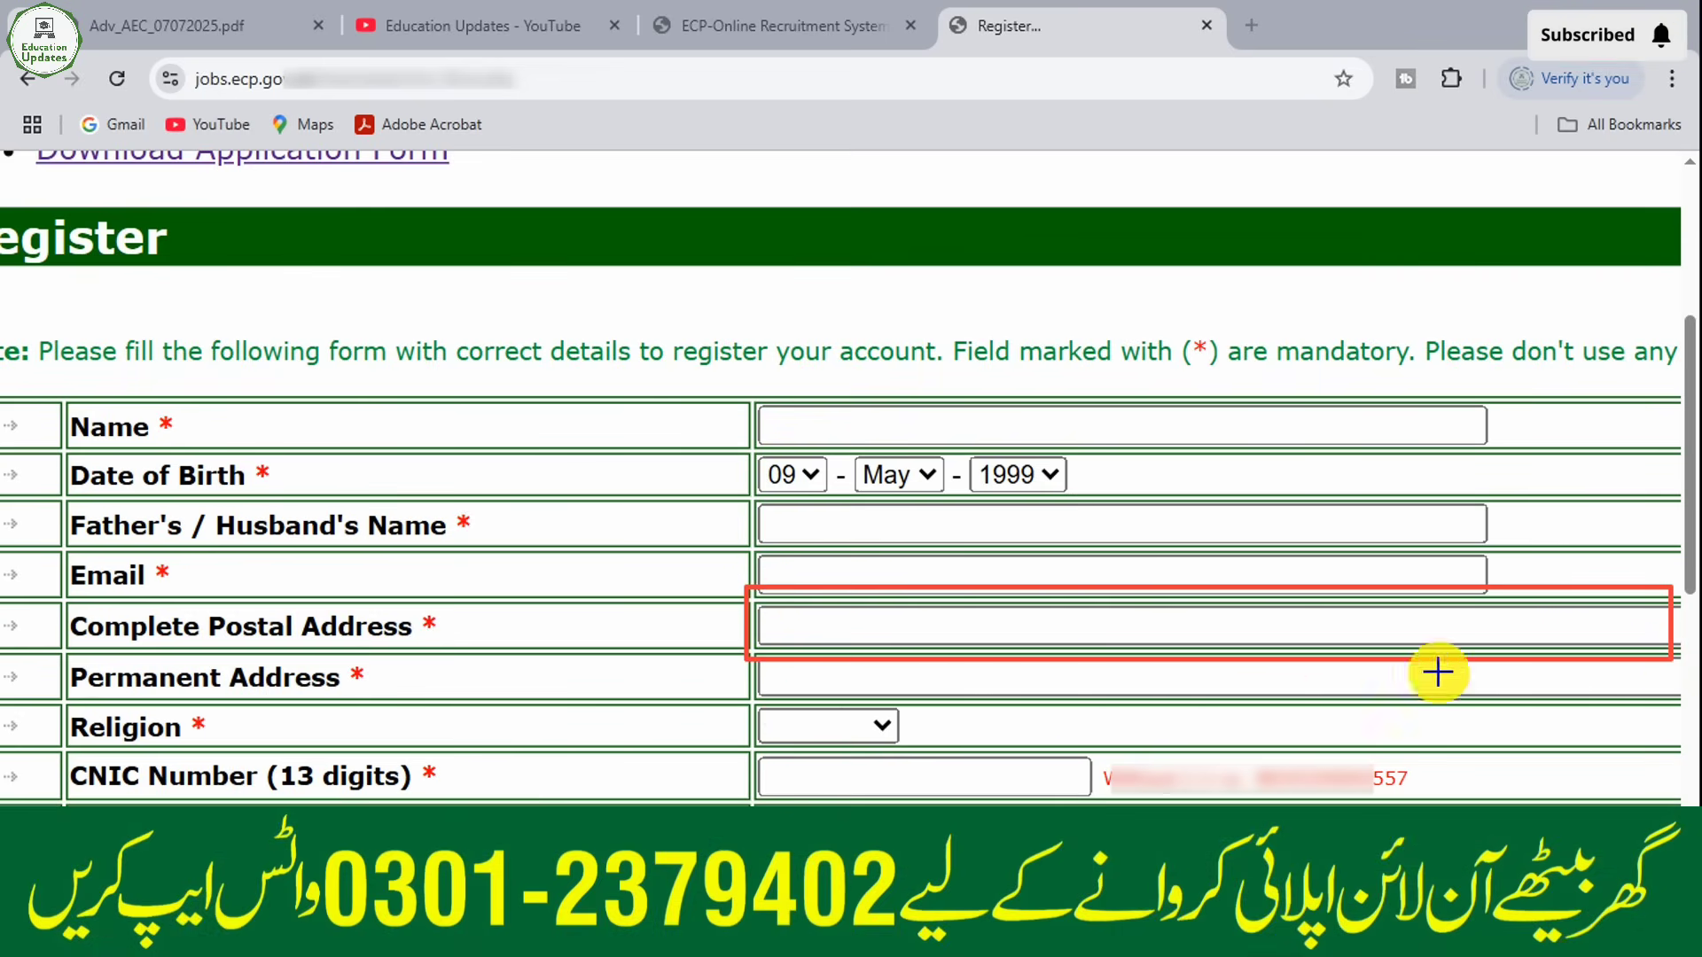
drag(742, 654, 1529, 695)
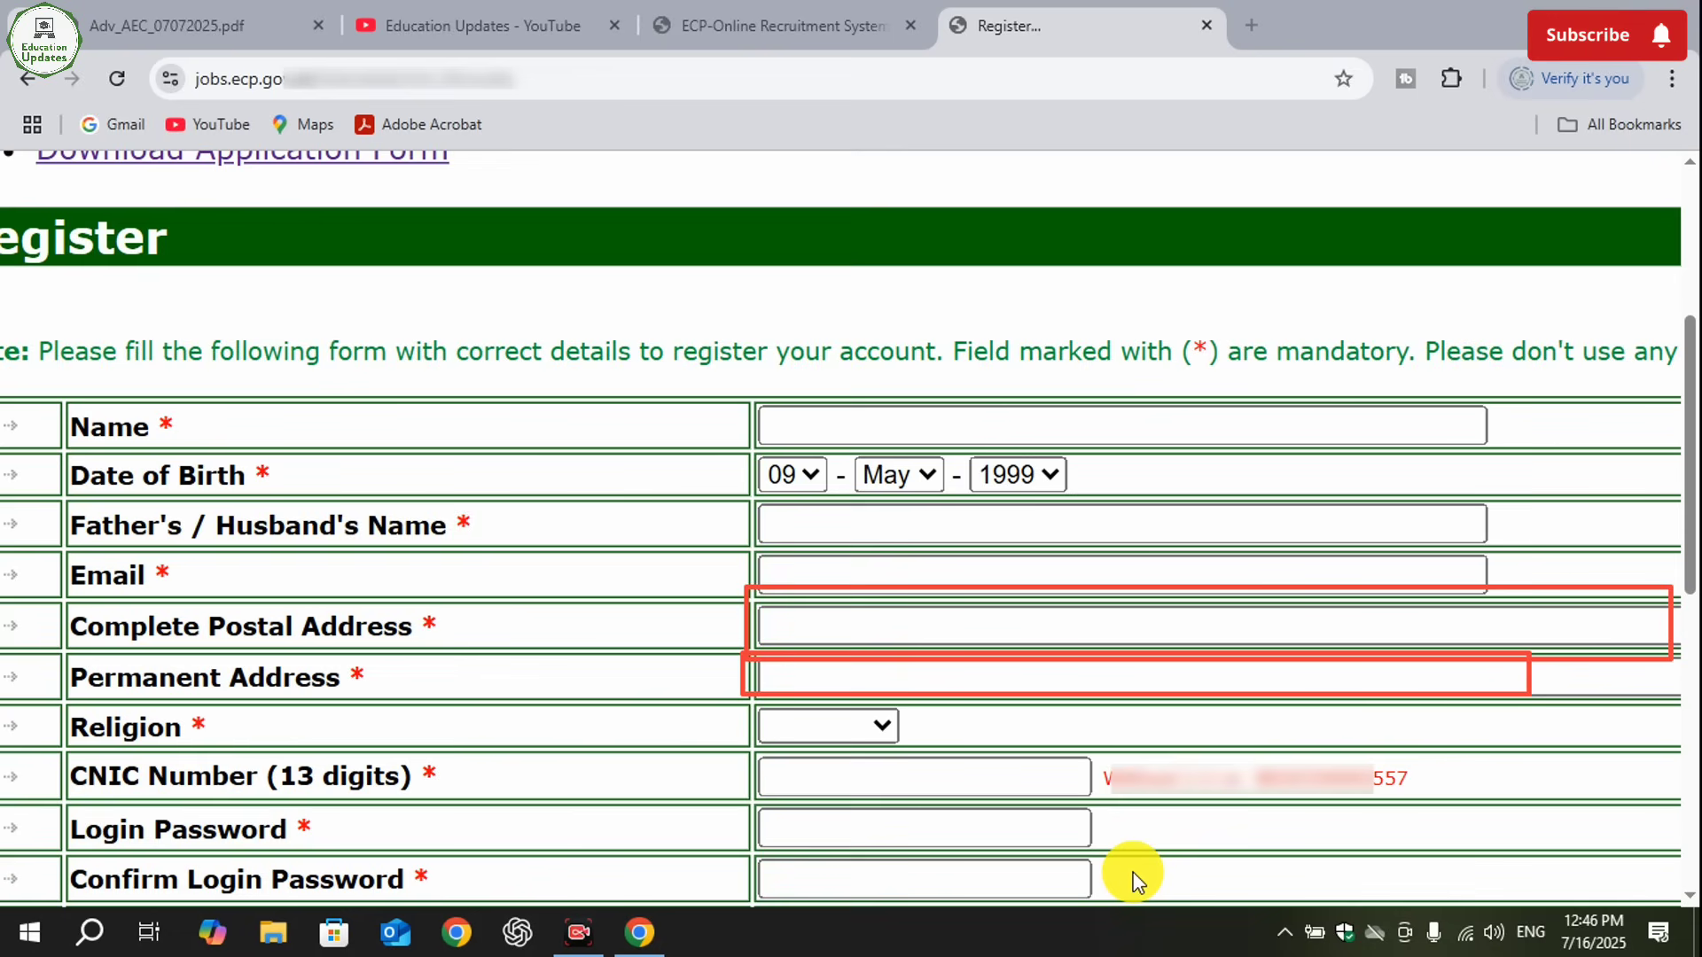
key(Escape)
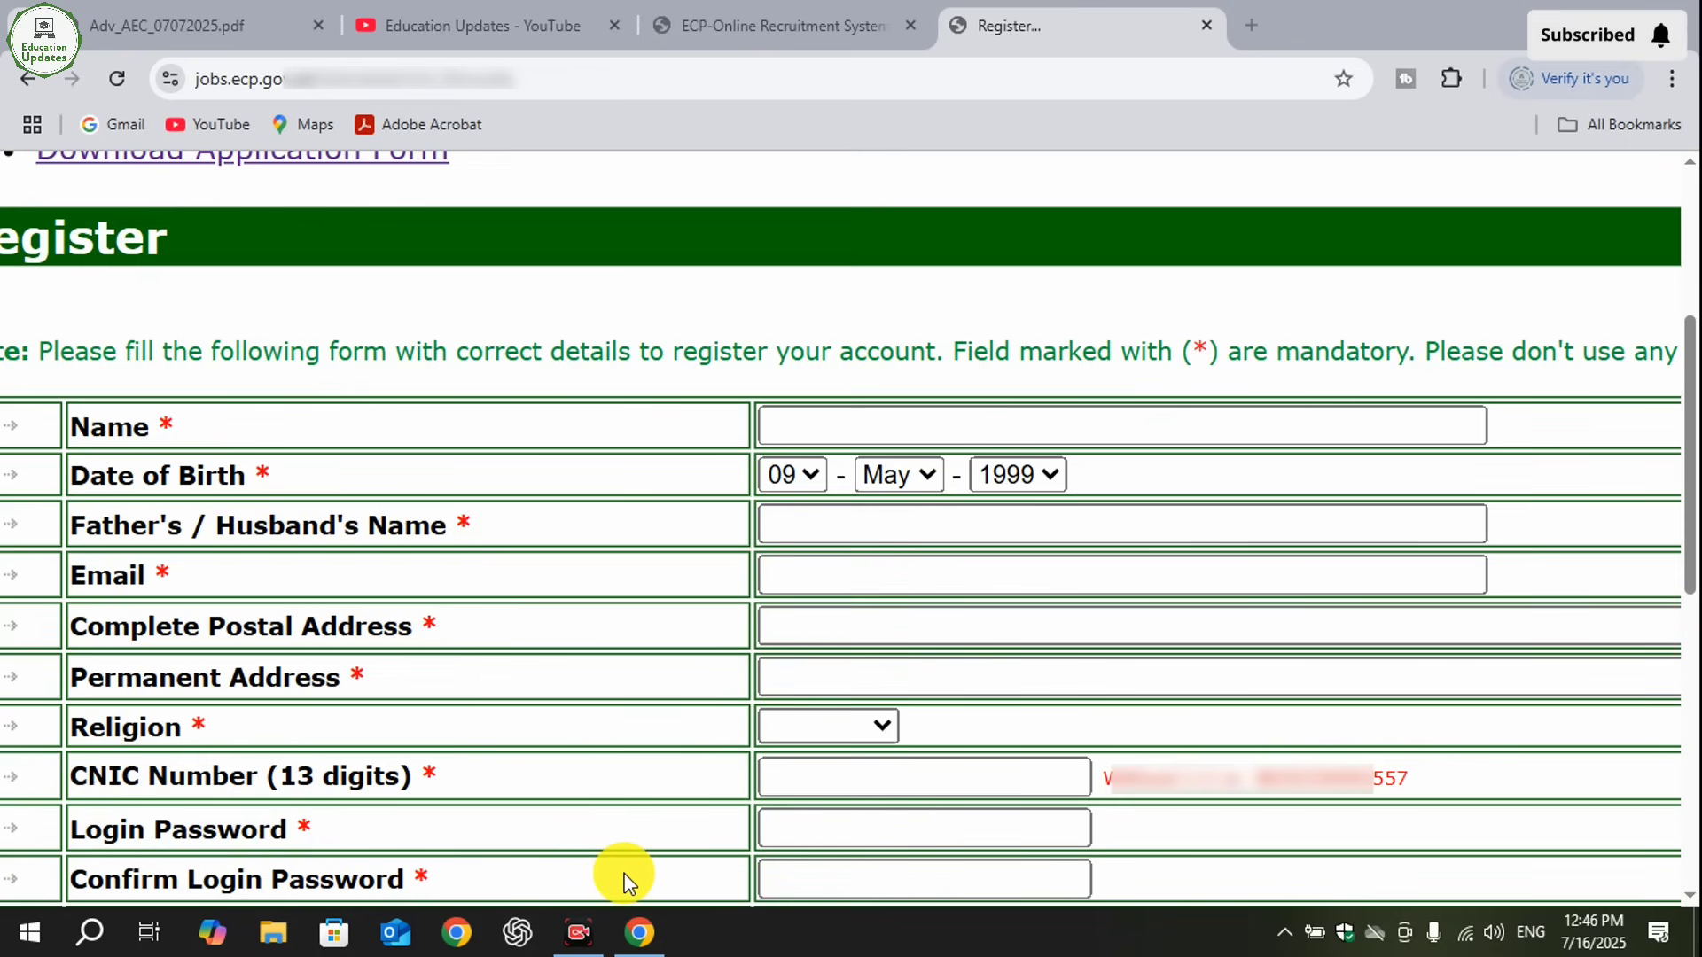
- Set the applicant's religion to Islam, gender to Male and marital status to Single on the registration form
click(886, 723)
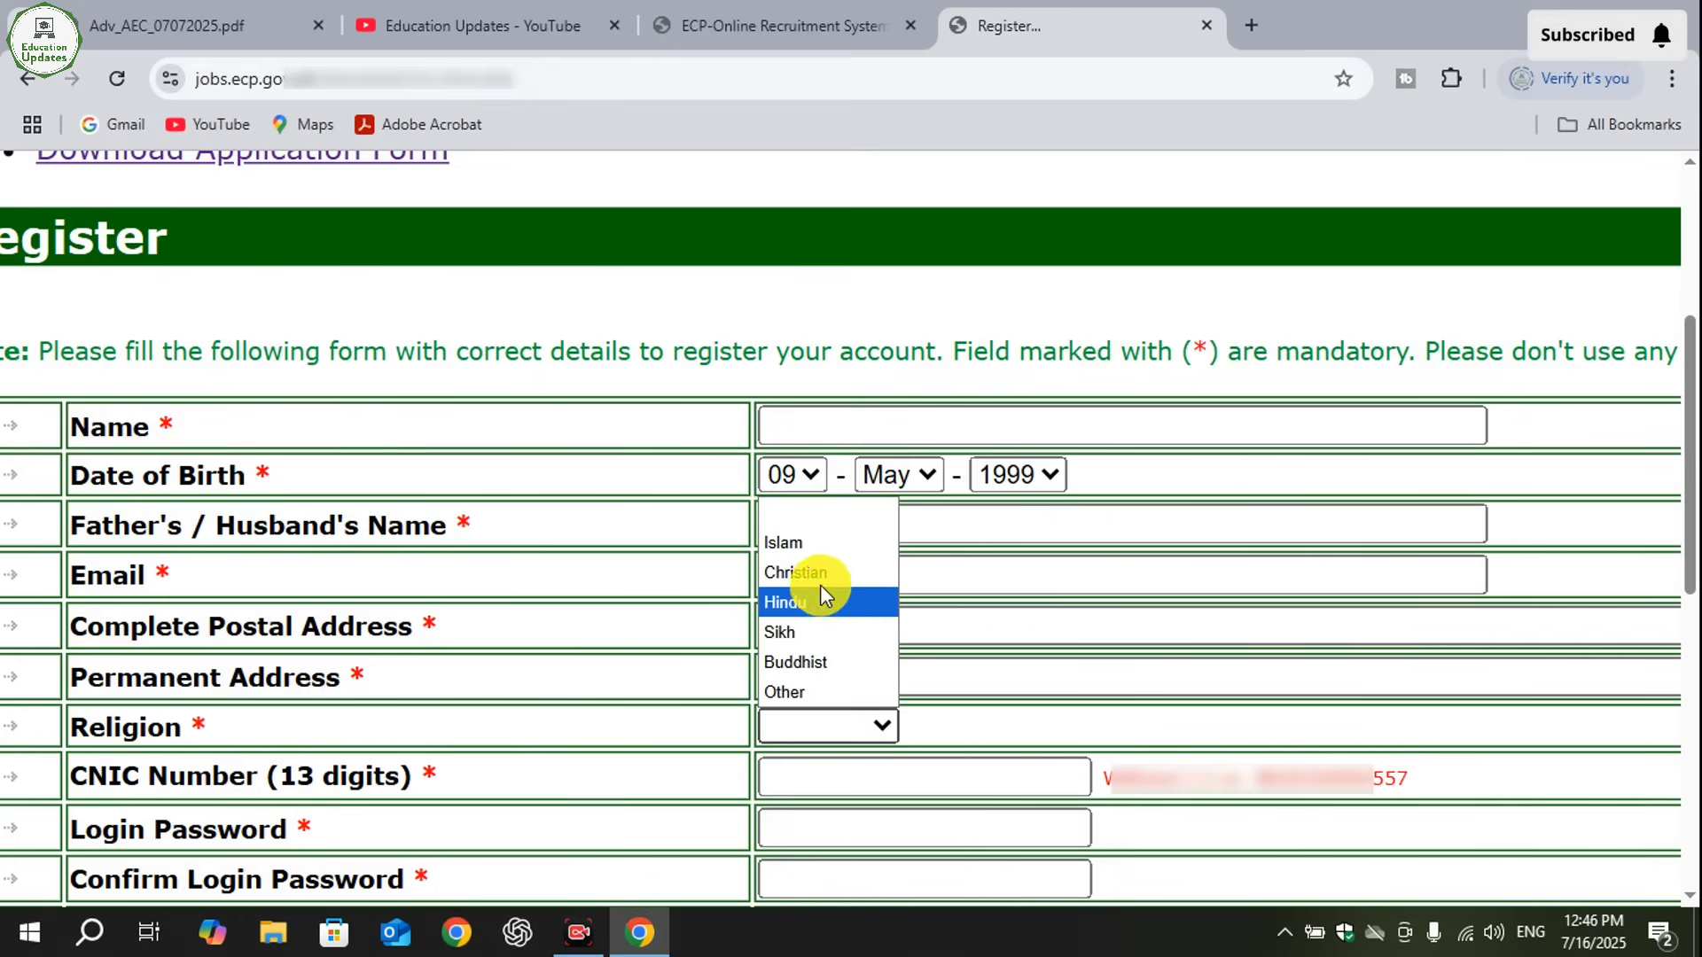
click(815, 556)
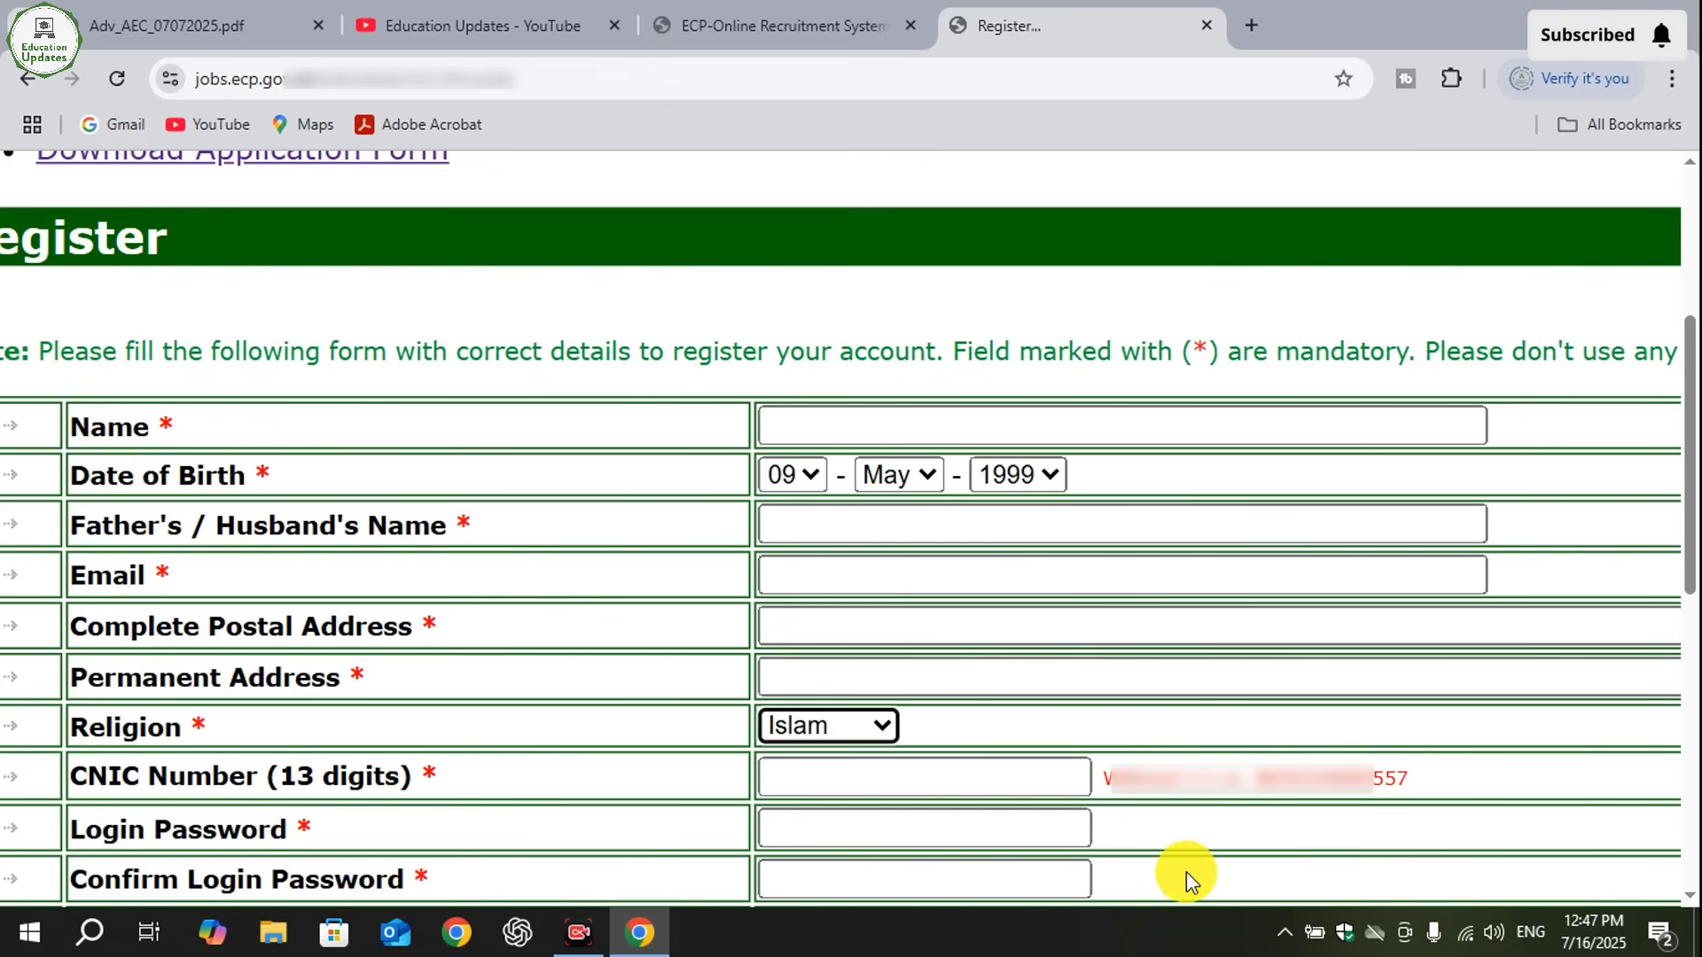
scroll(1188, 874, down, 5)
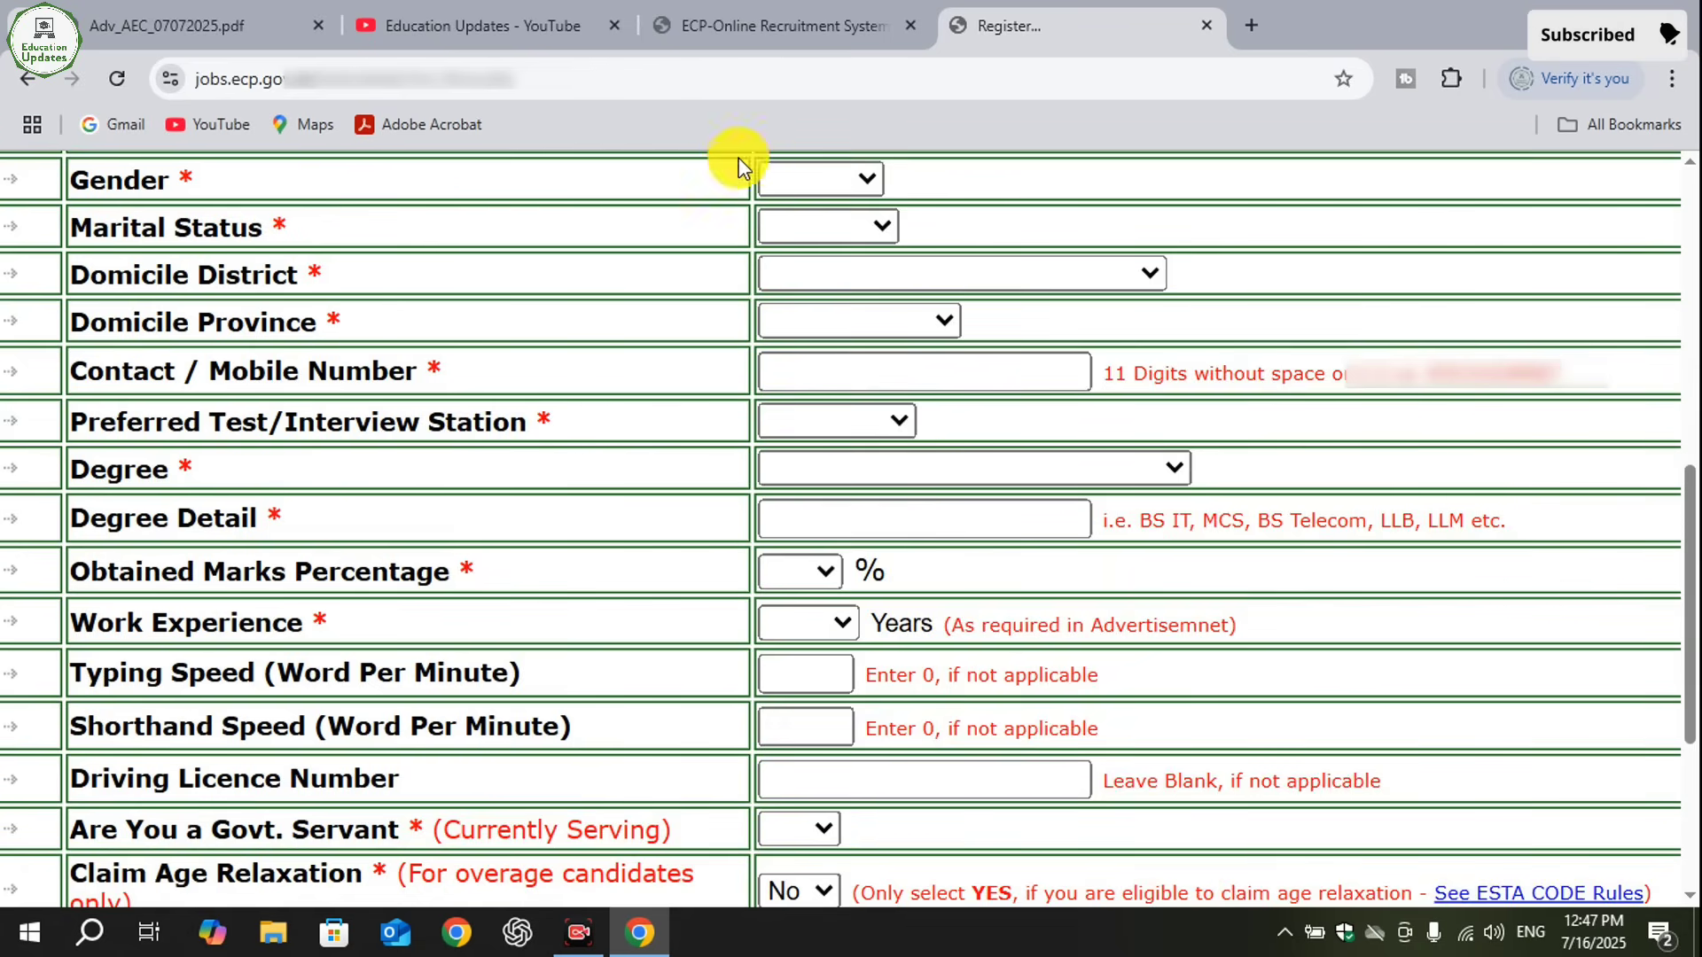
click(834, 177)
click(832, 236)
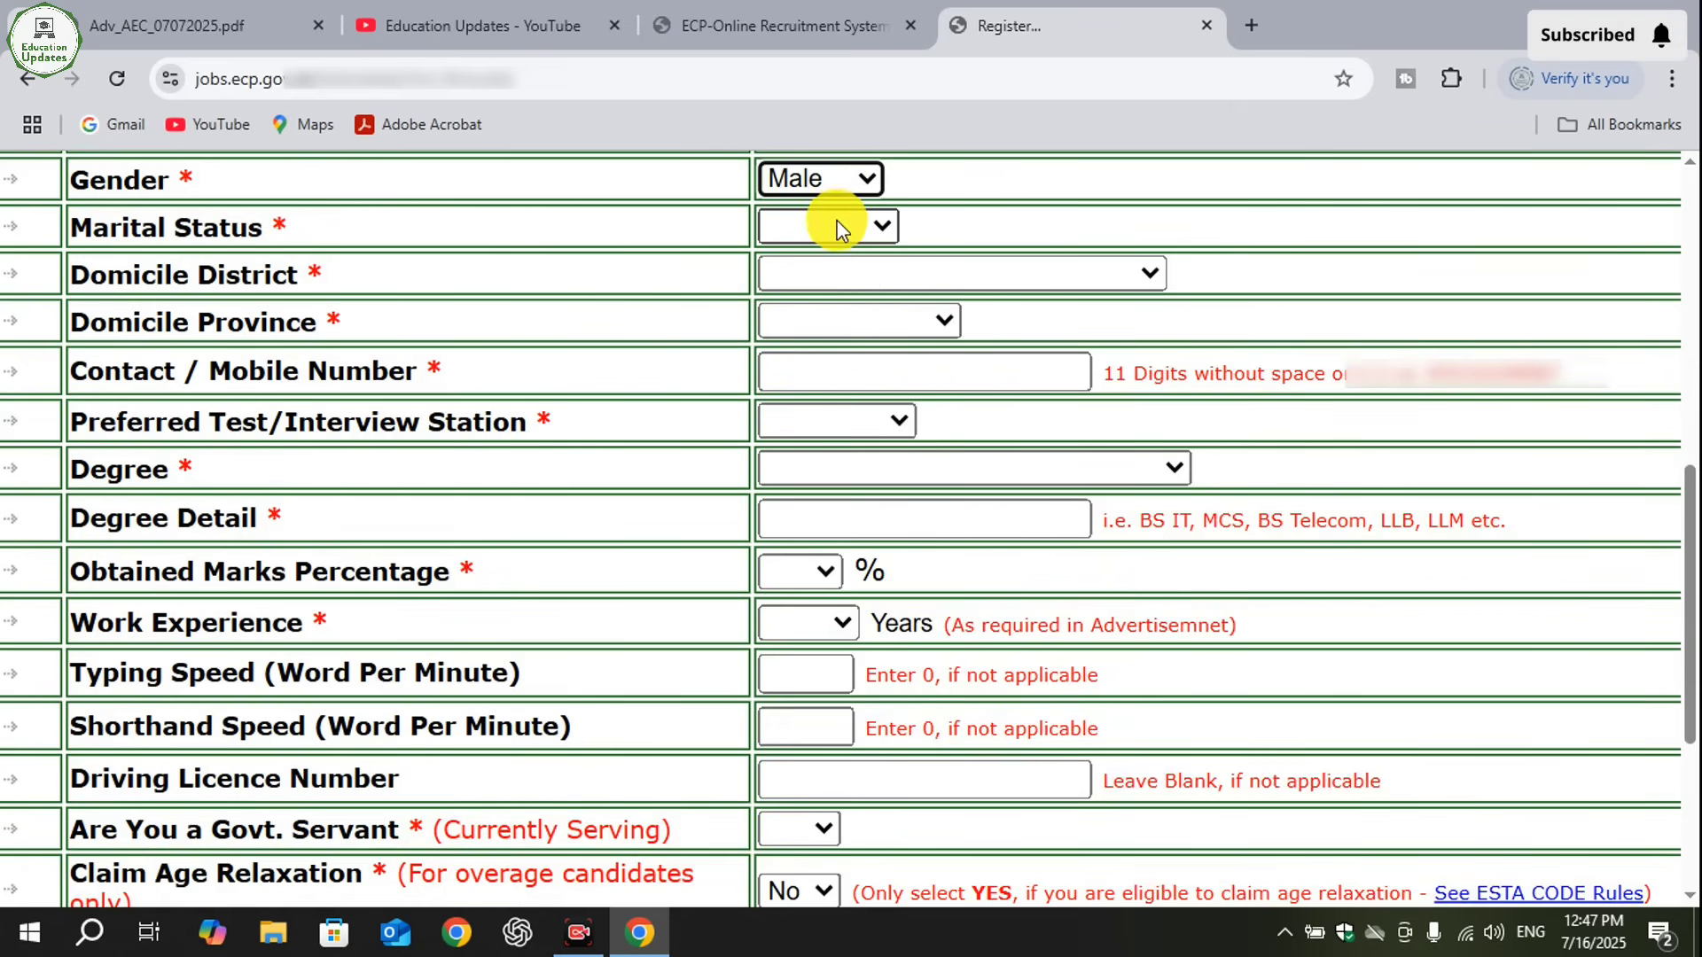
click(837, 226)
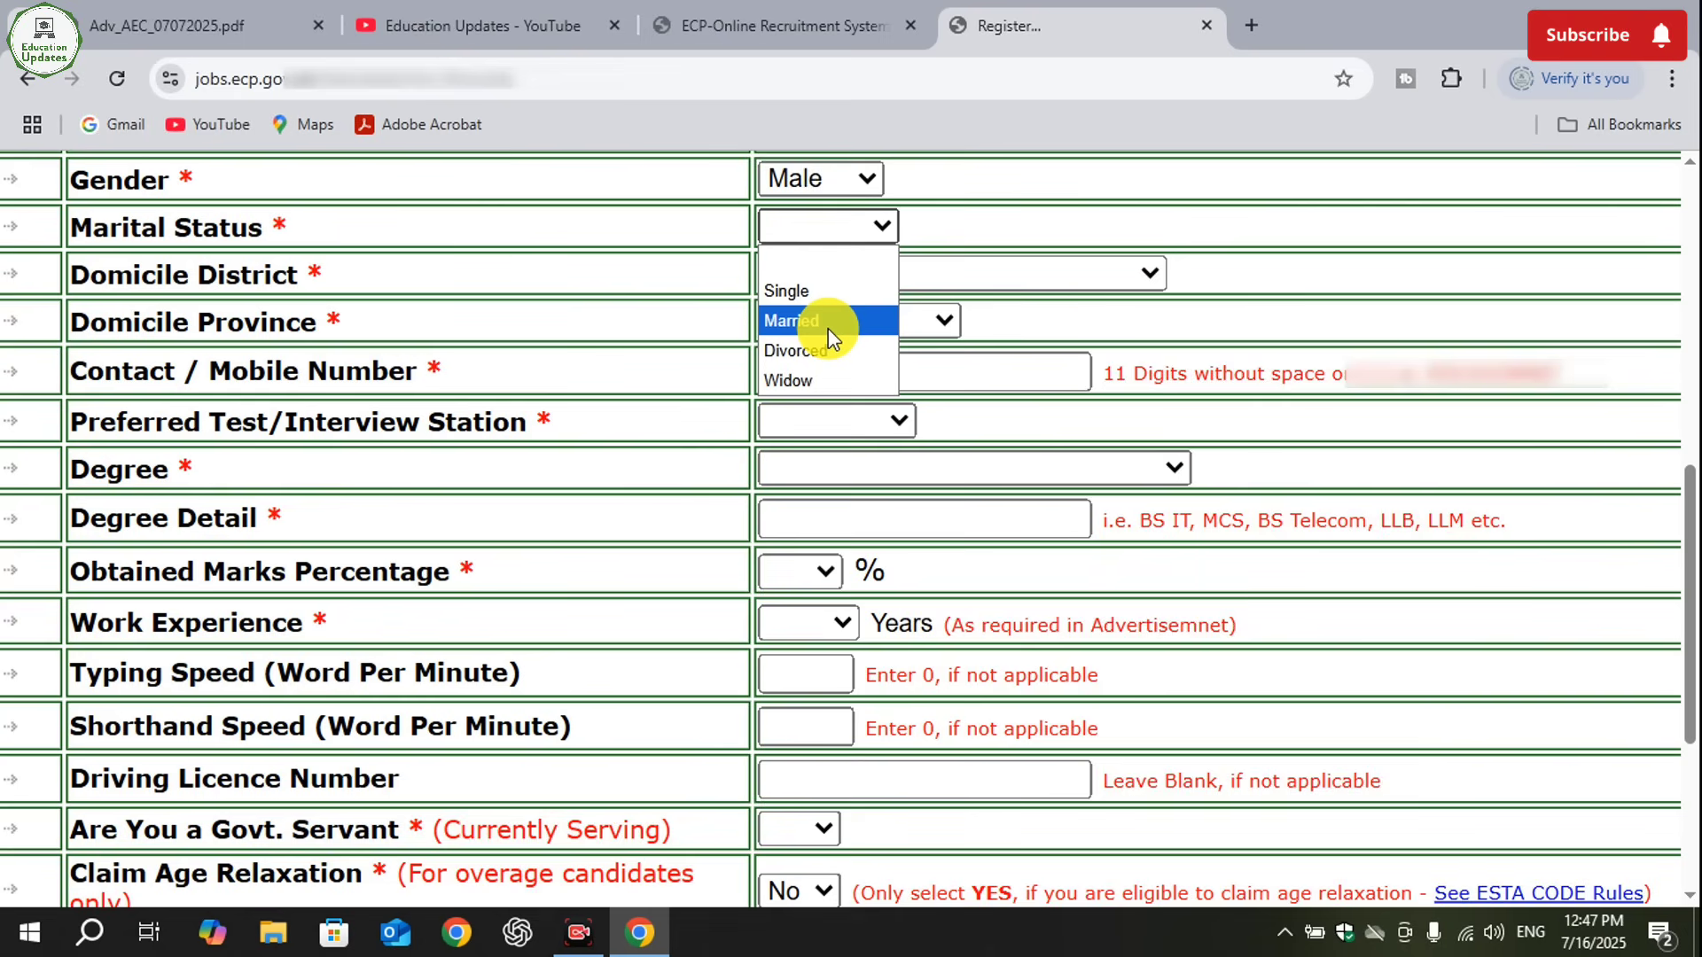
click(827, 300)
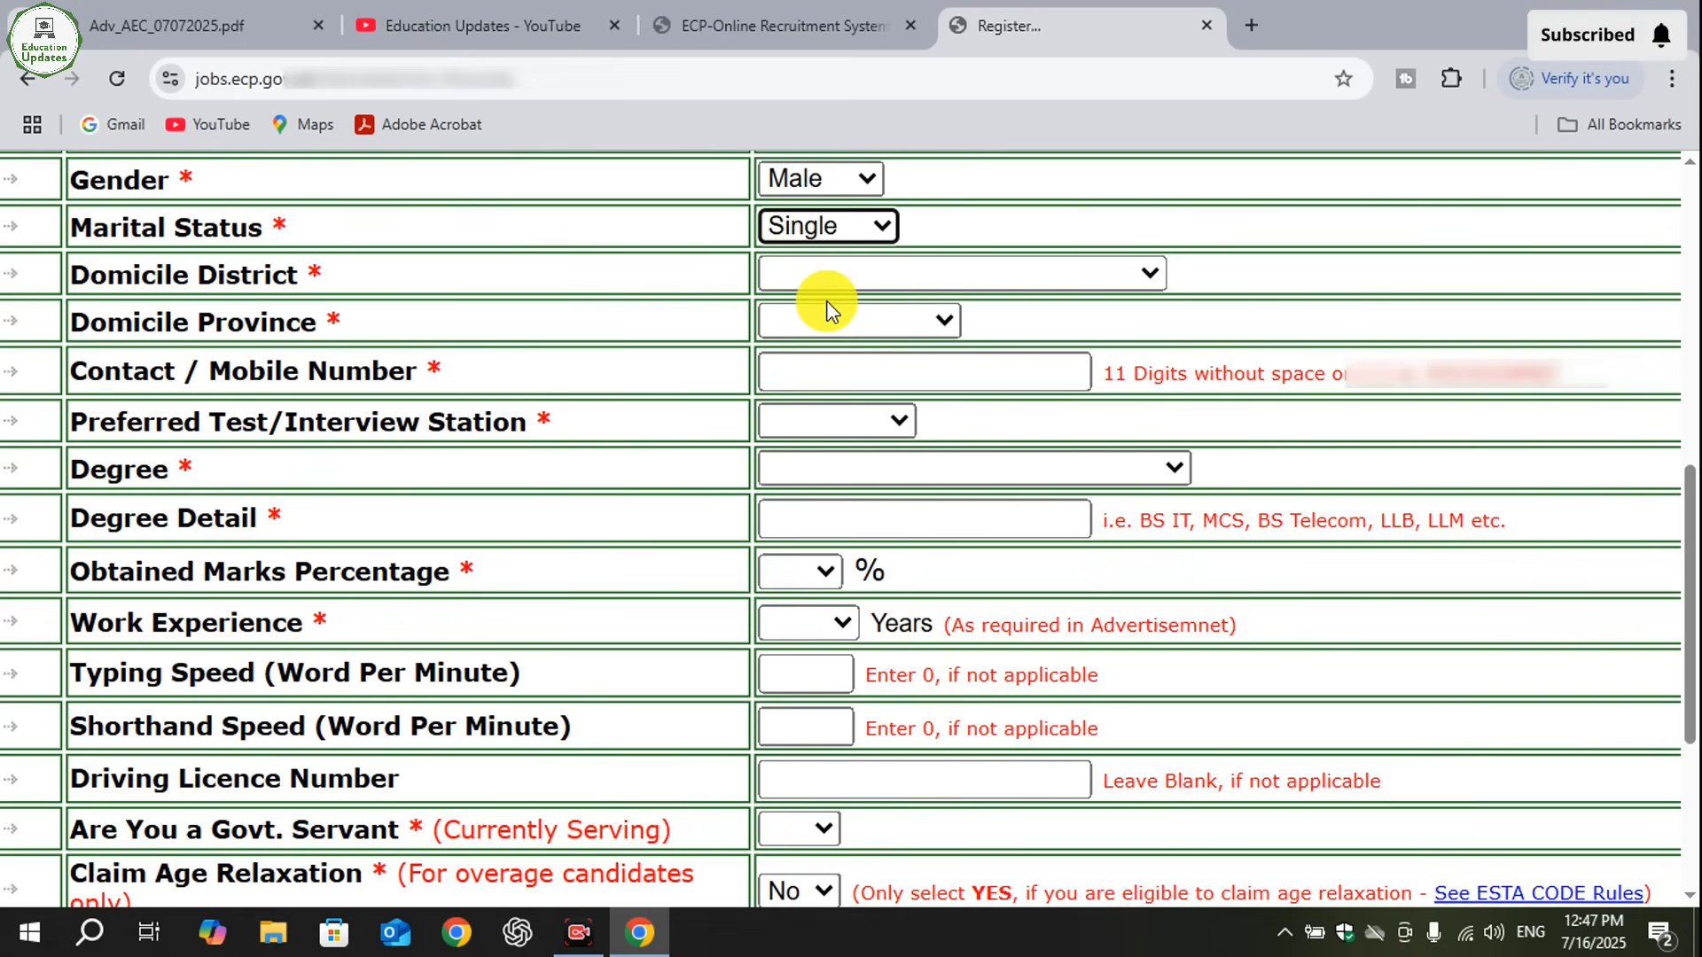
- Select Lahore as domicile district, Punjab as domicile province and Lahore as preferred test/interview station
click(870, 280)
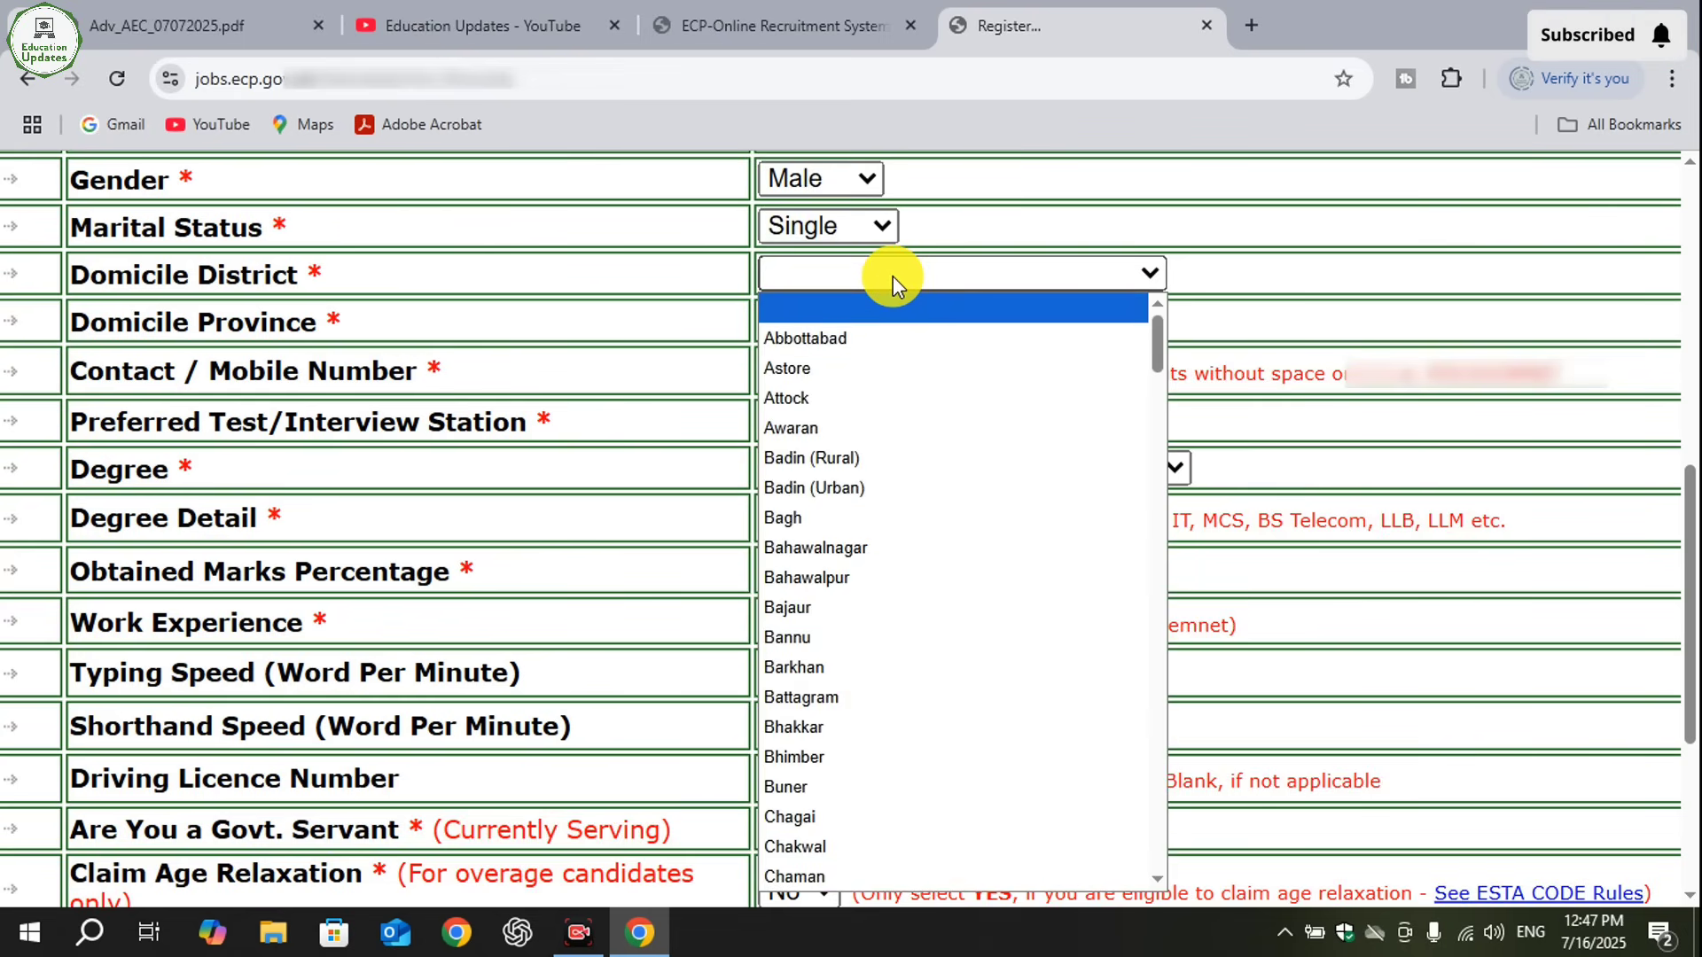
text(lahore)
key(Return)
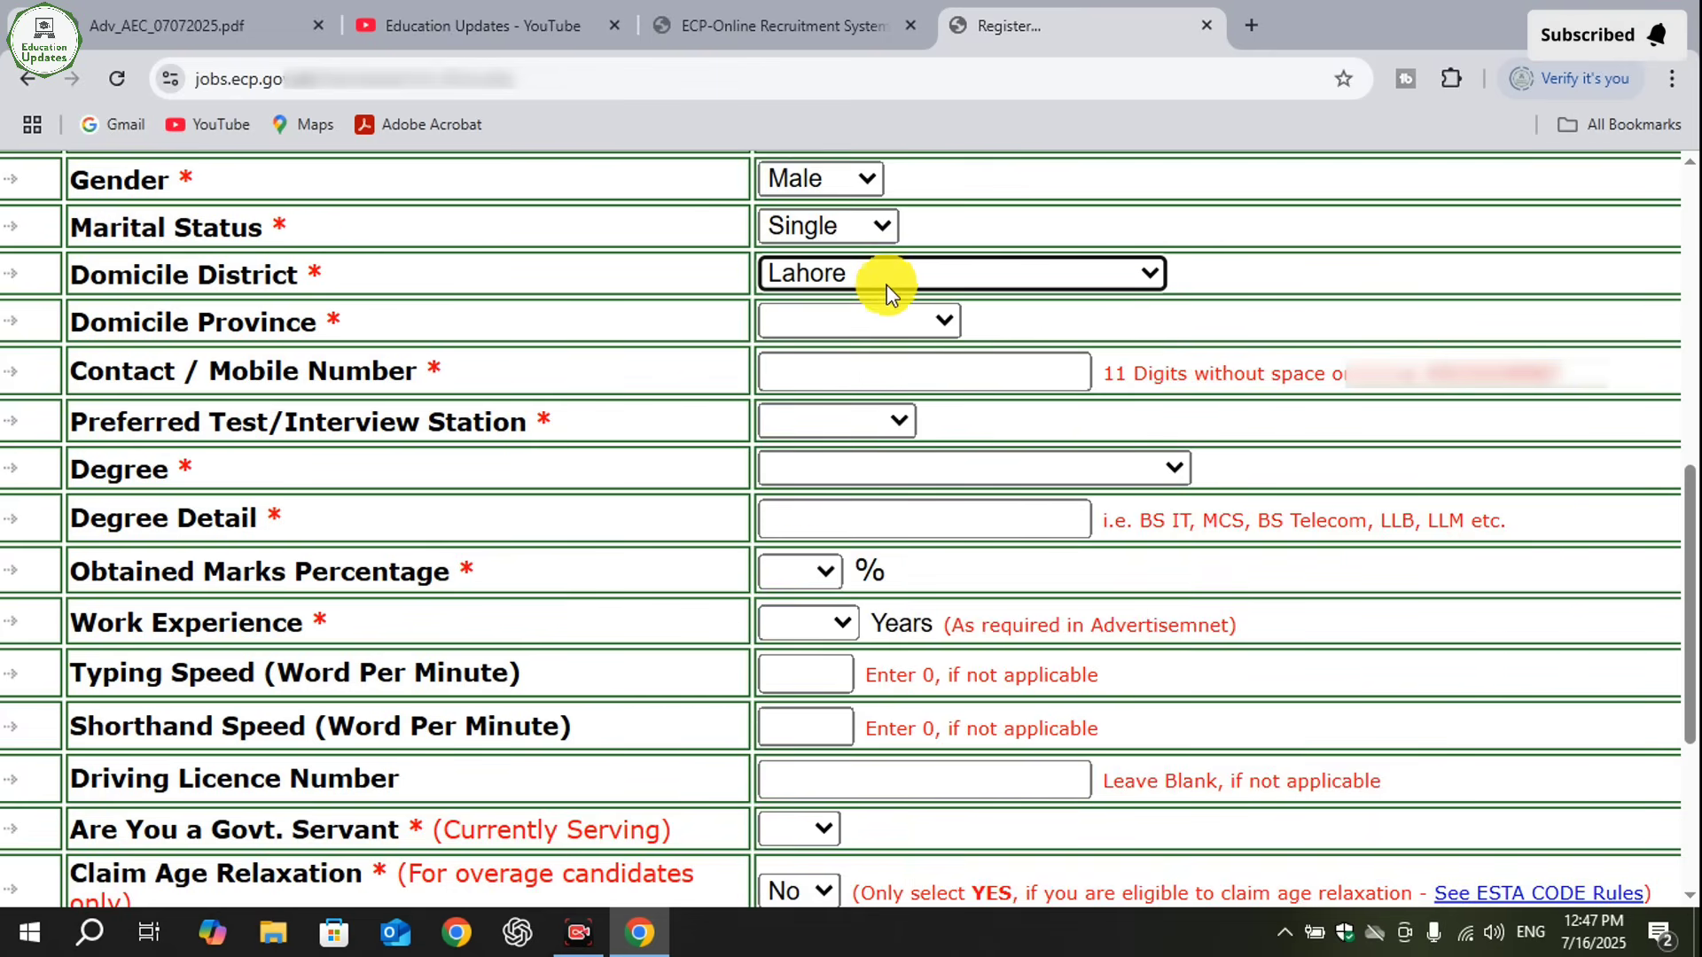
click(859, 317)
click(822, 418)
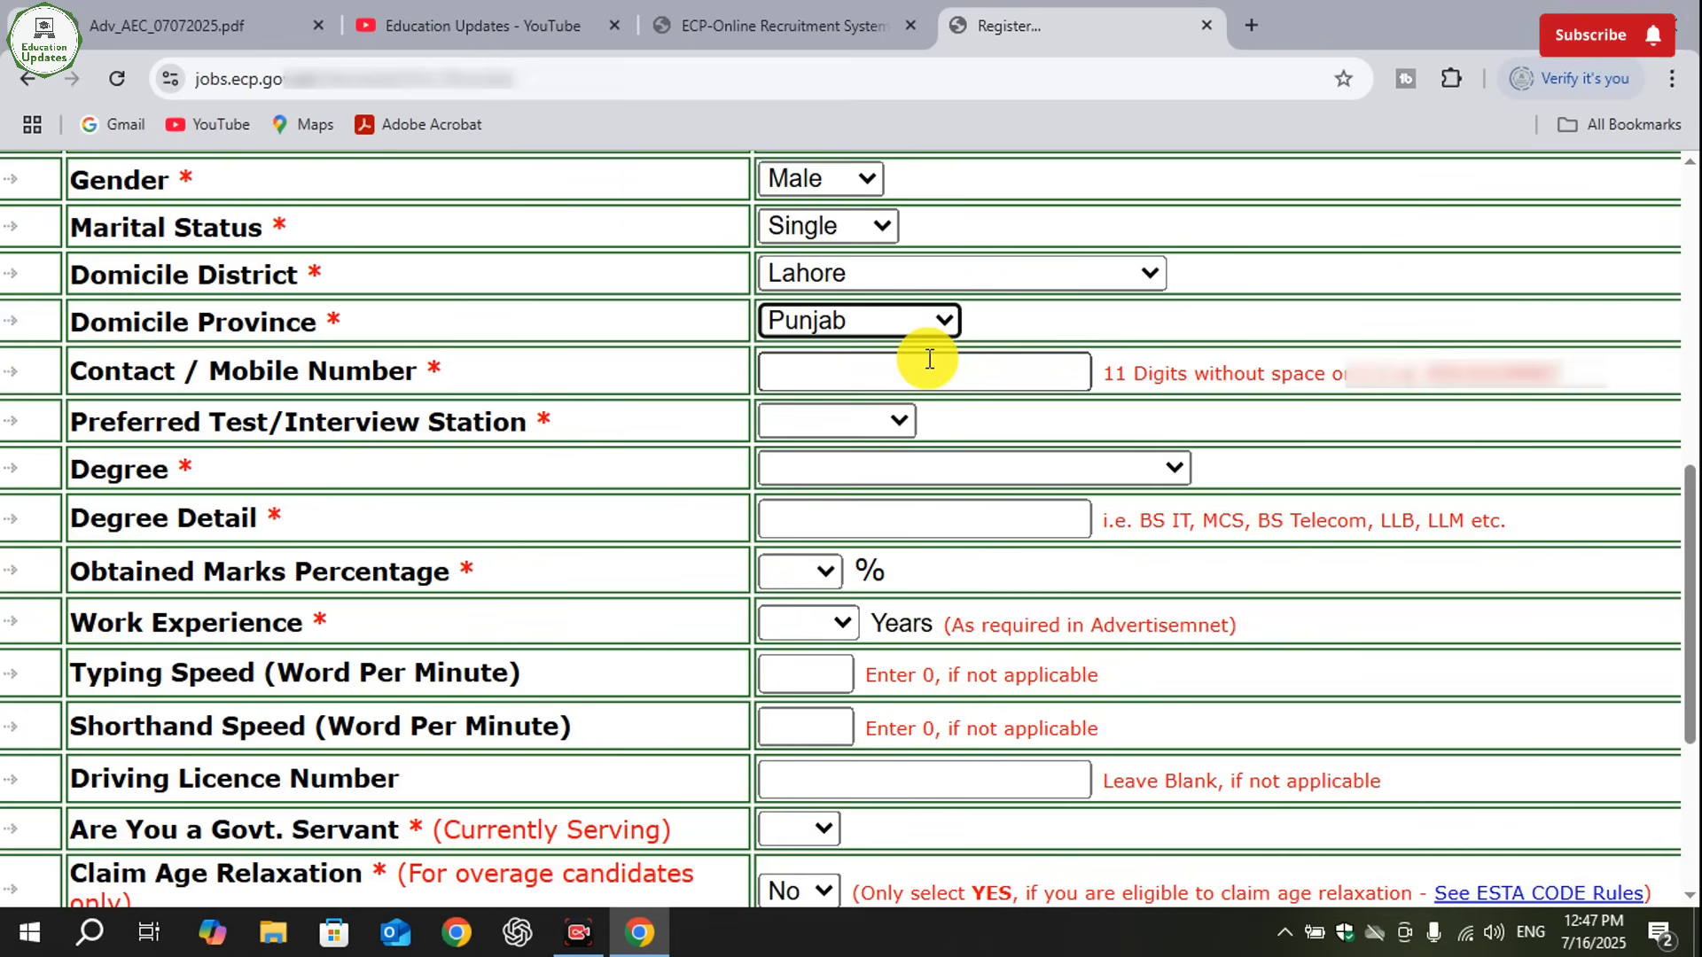
click(880, 422)
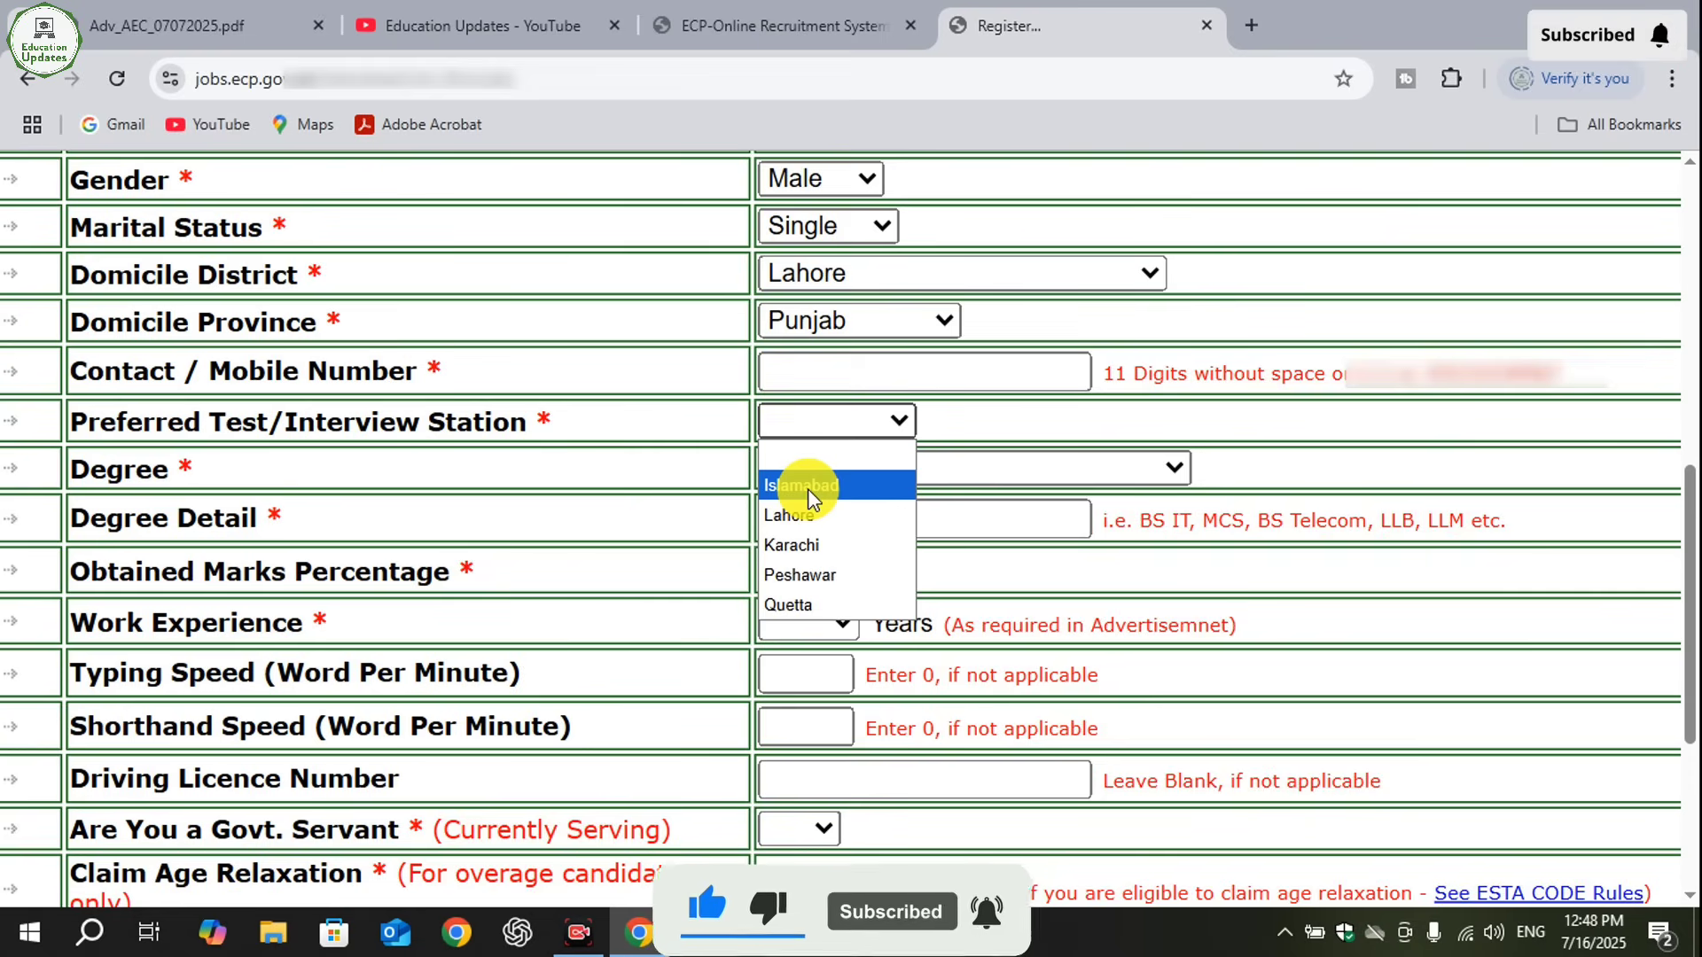
click(805, 517)
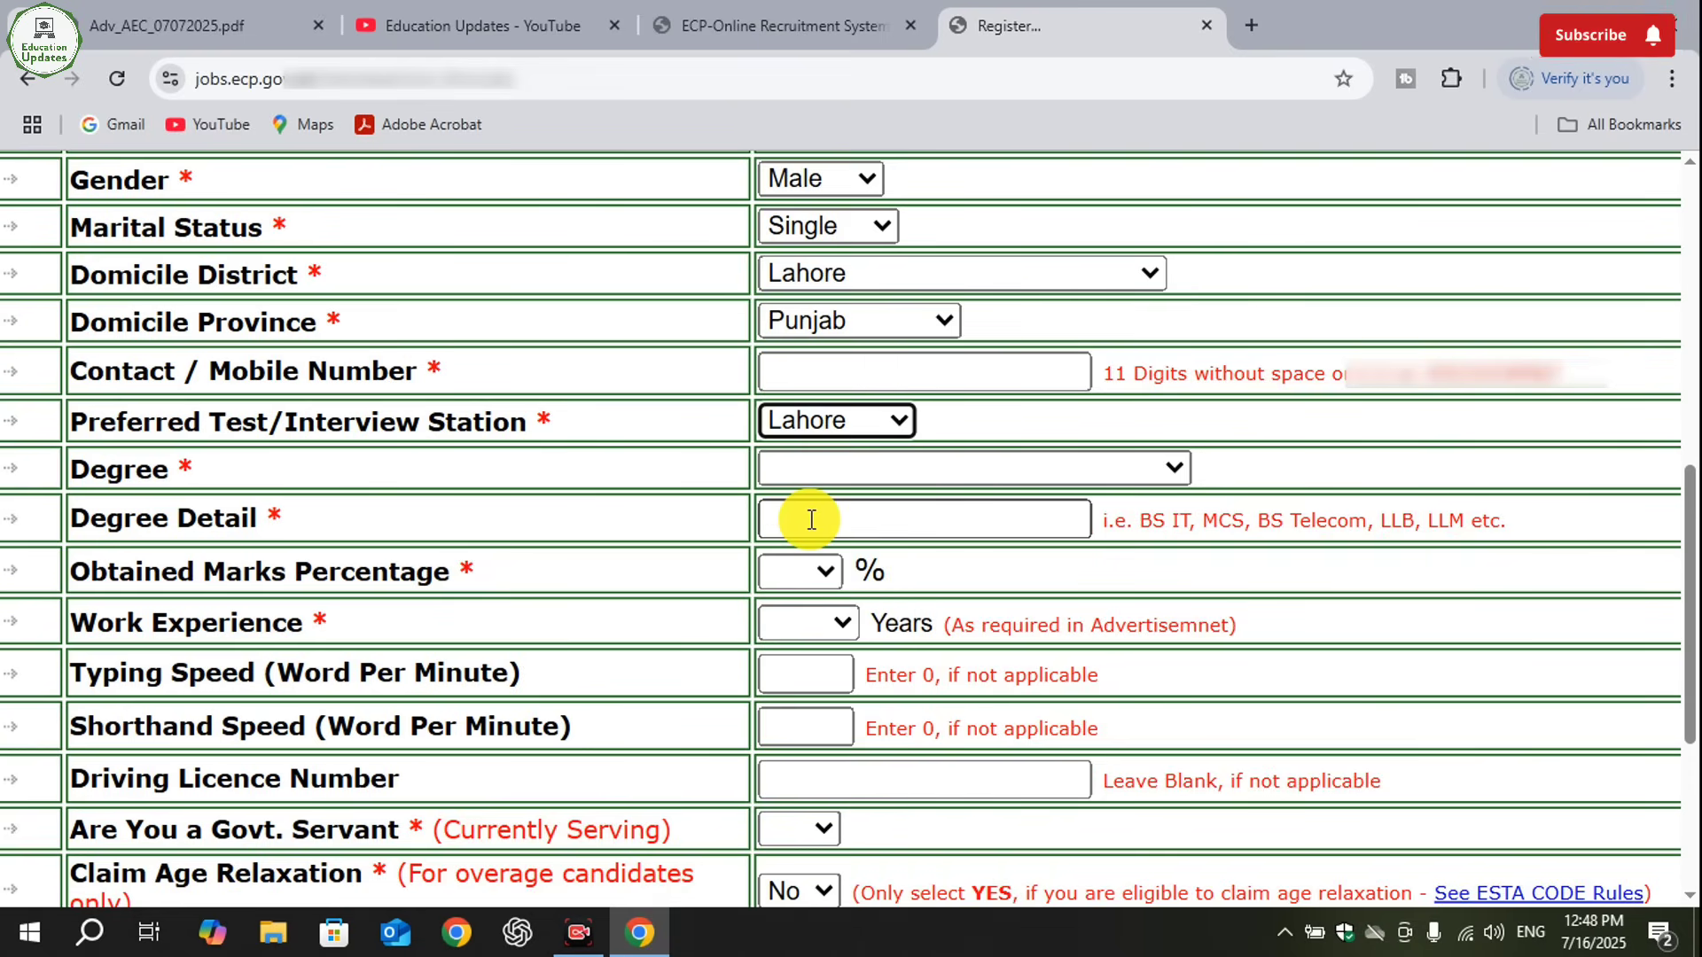
- Fill in the education details with degree Graduate / BS / Masters (16 Years), degree detail BSIT and 79 percent obtained marks
click(996, 467)
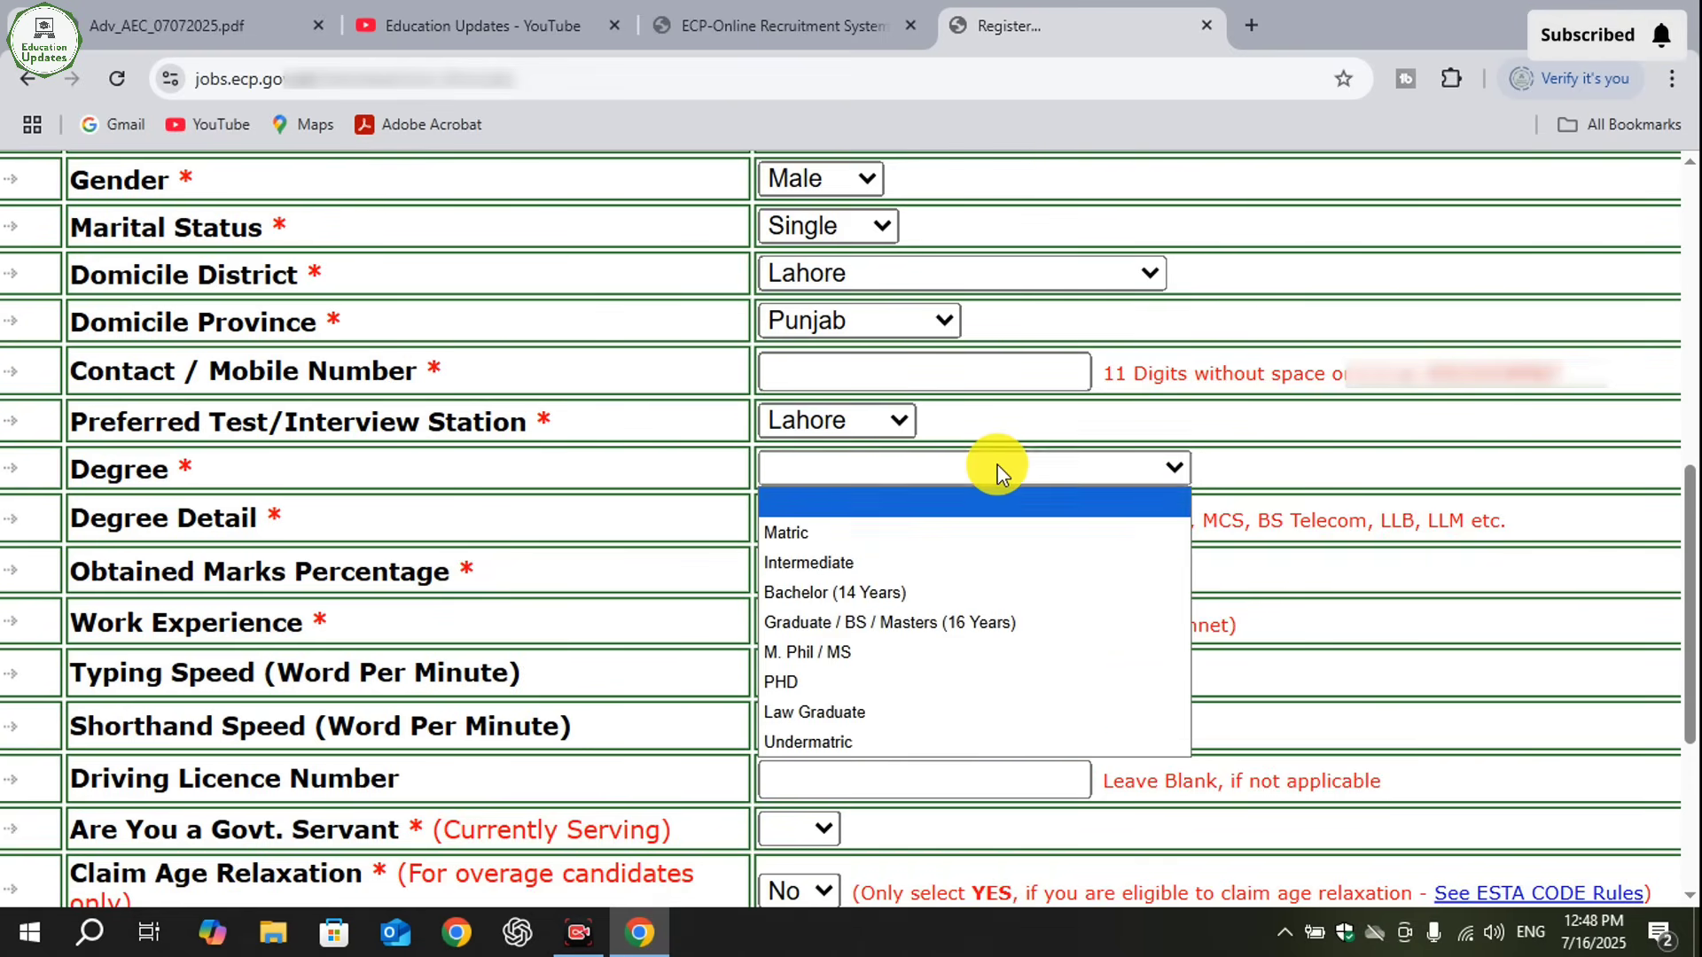
click(1041, 622)
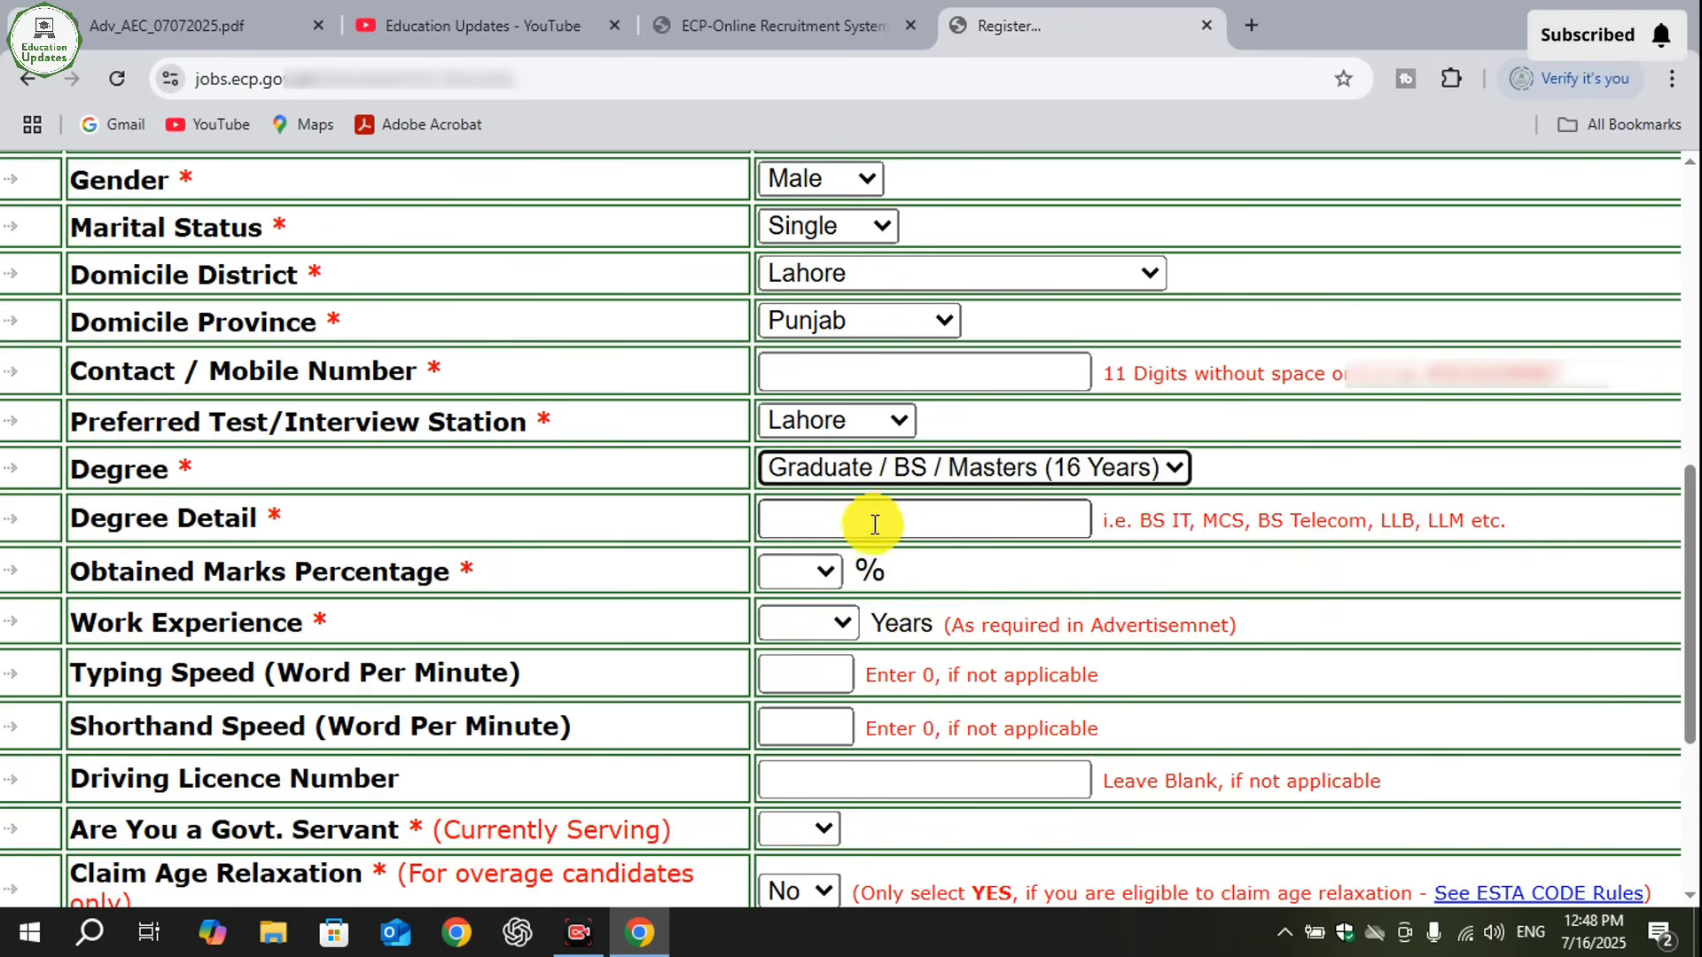
click(835, 517)
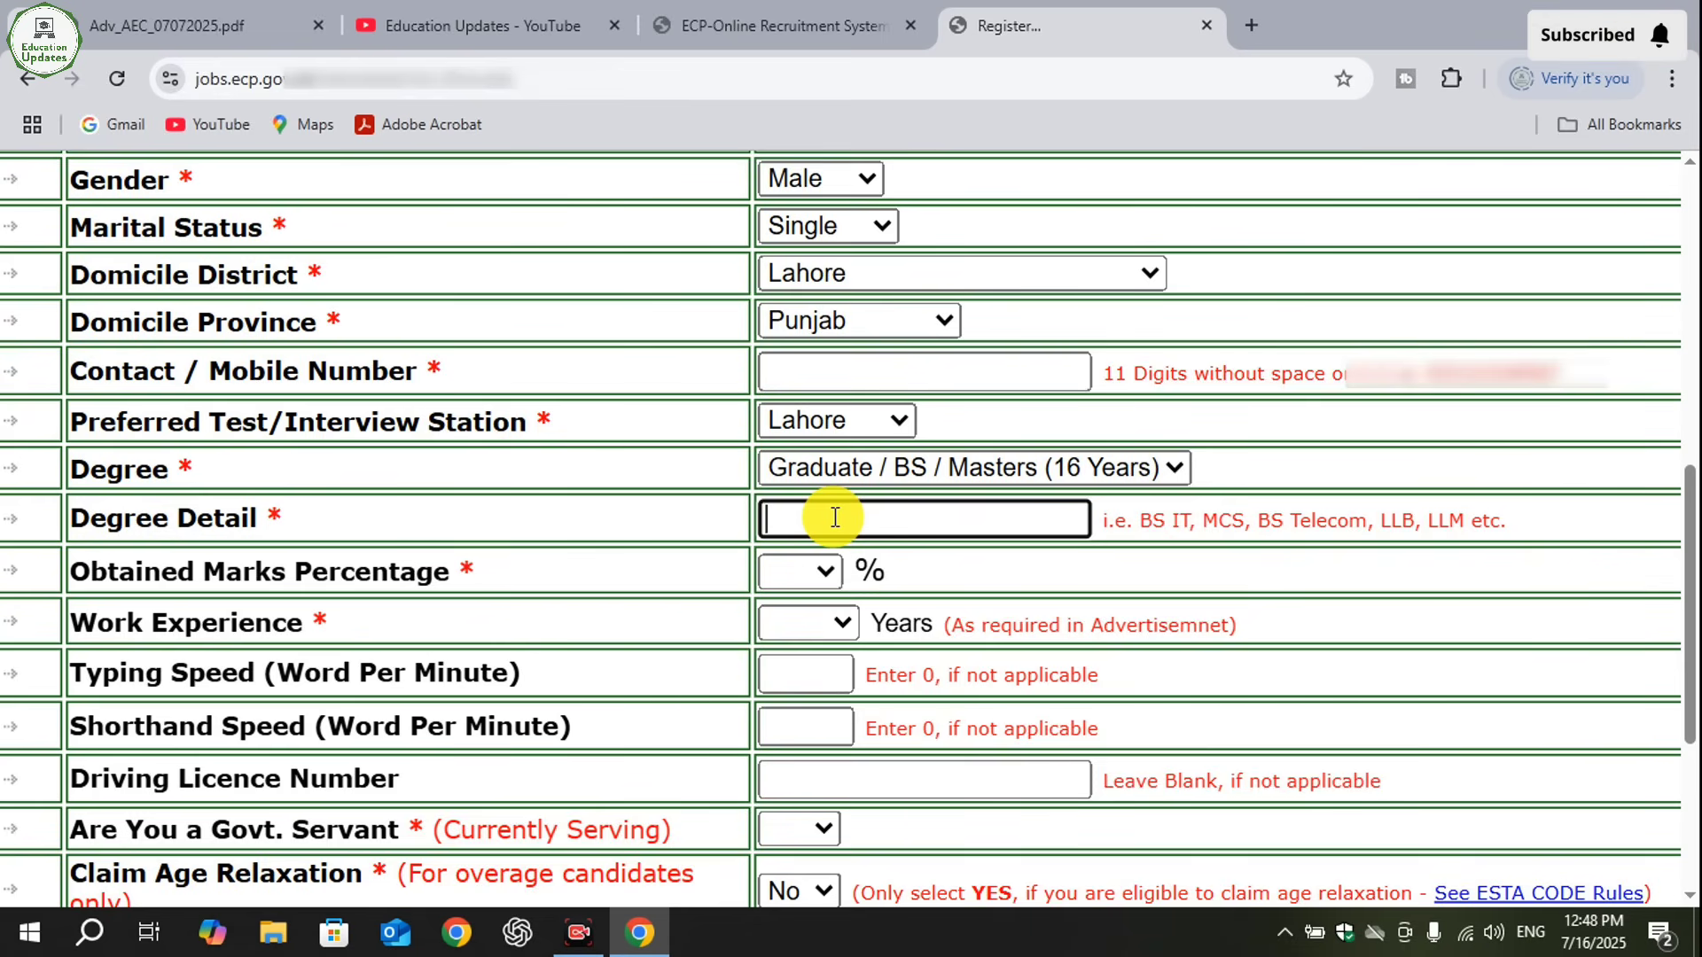
text(BA)
text(IT)
click(817, 570)
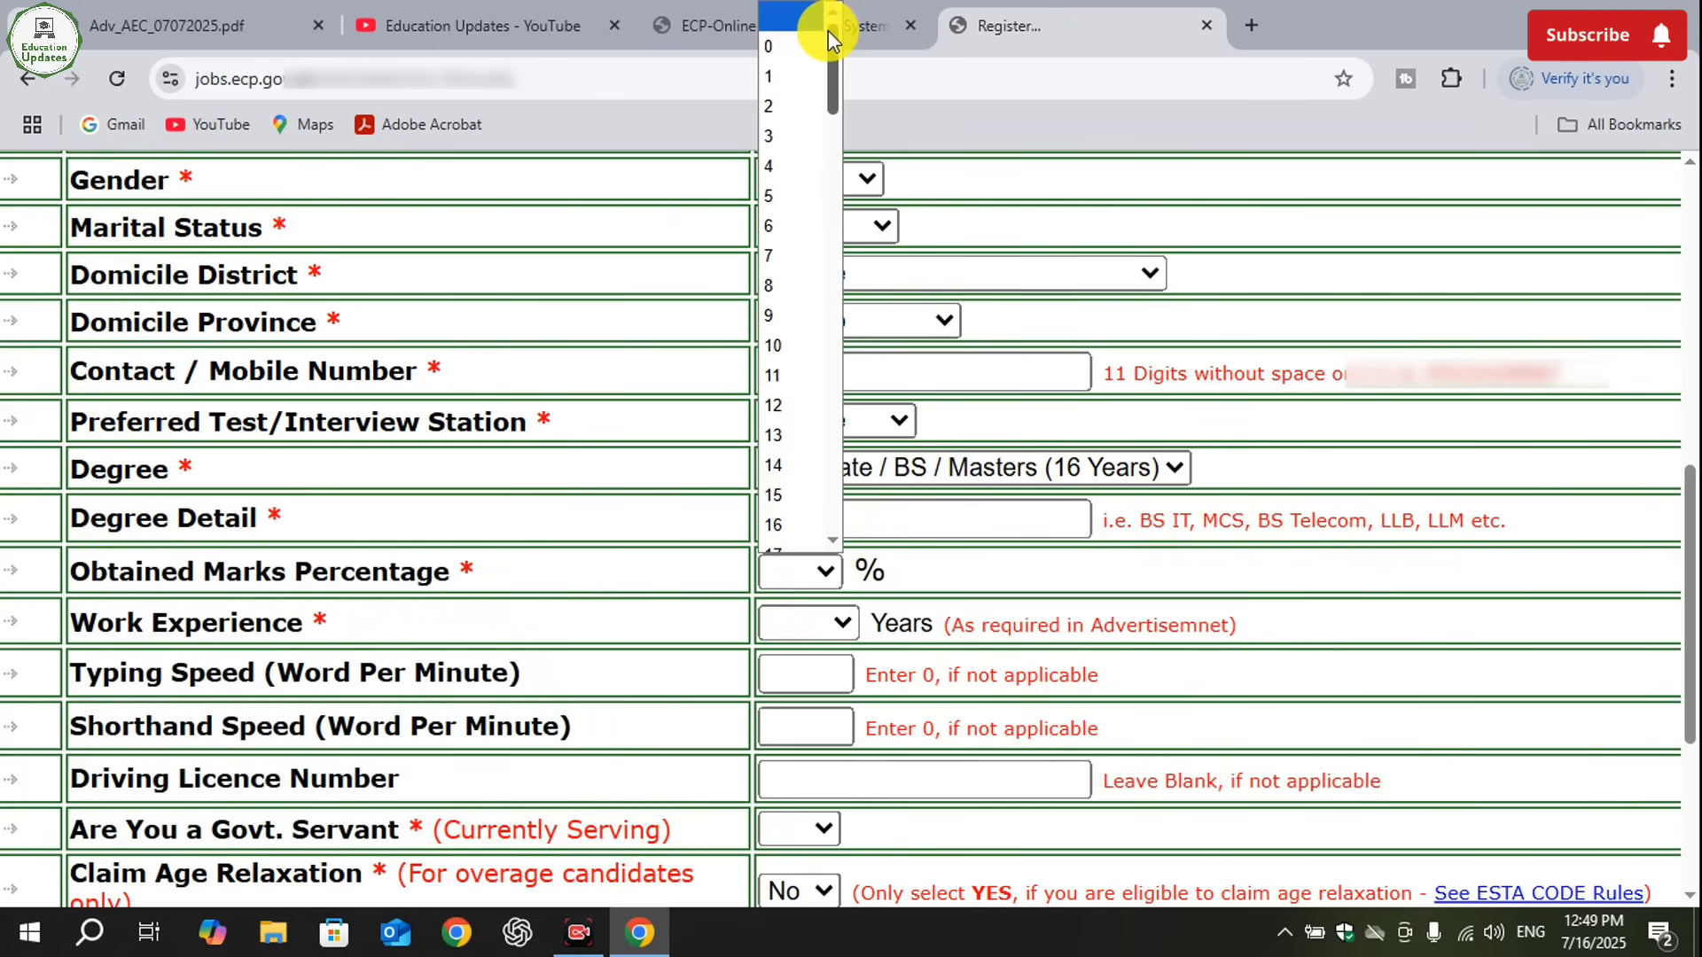
scroll(837, 188, down, 20)
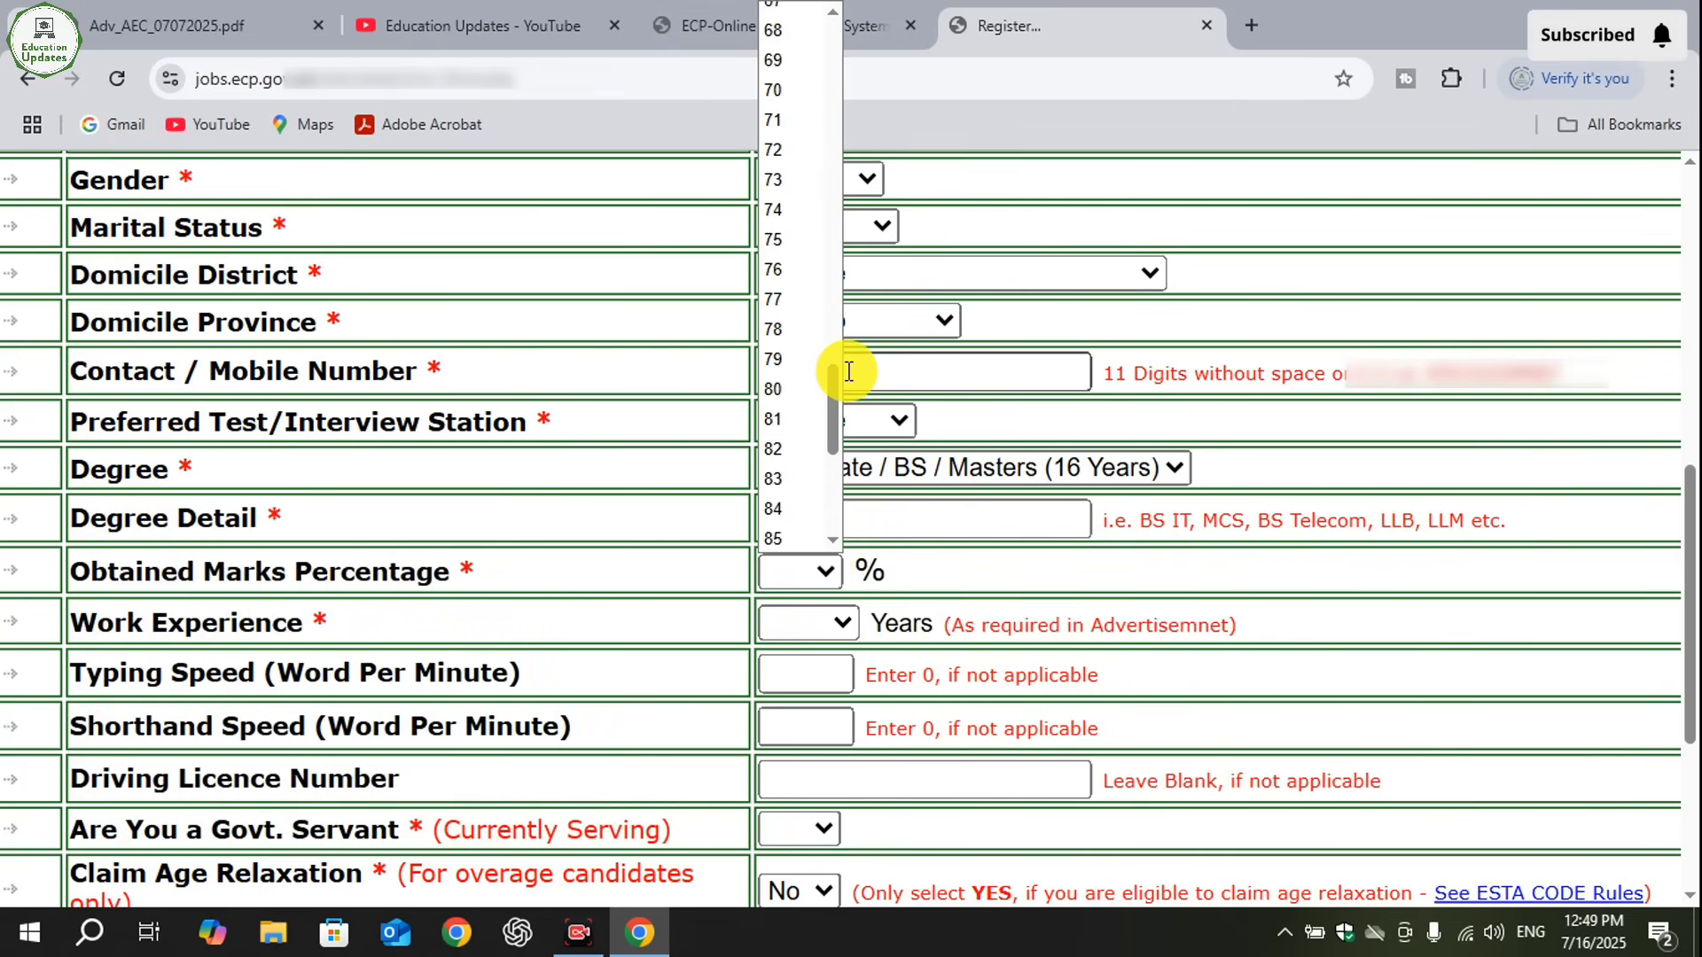
click(789, 359)
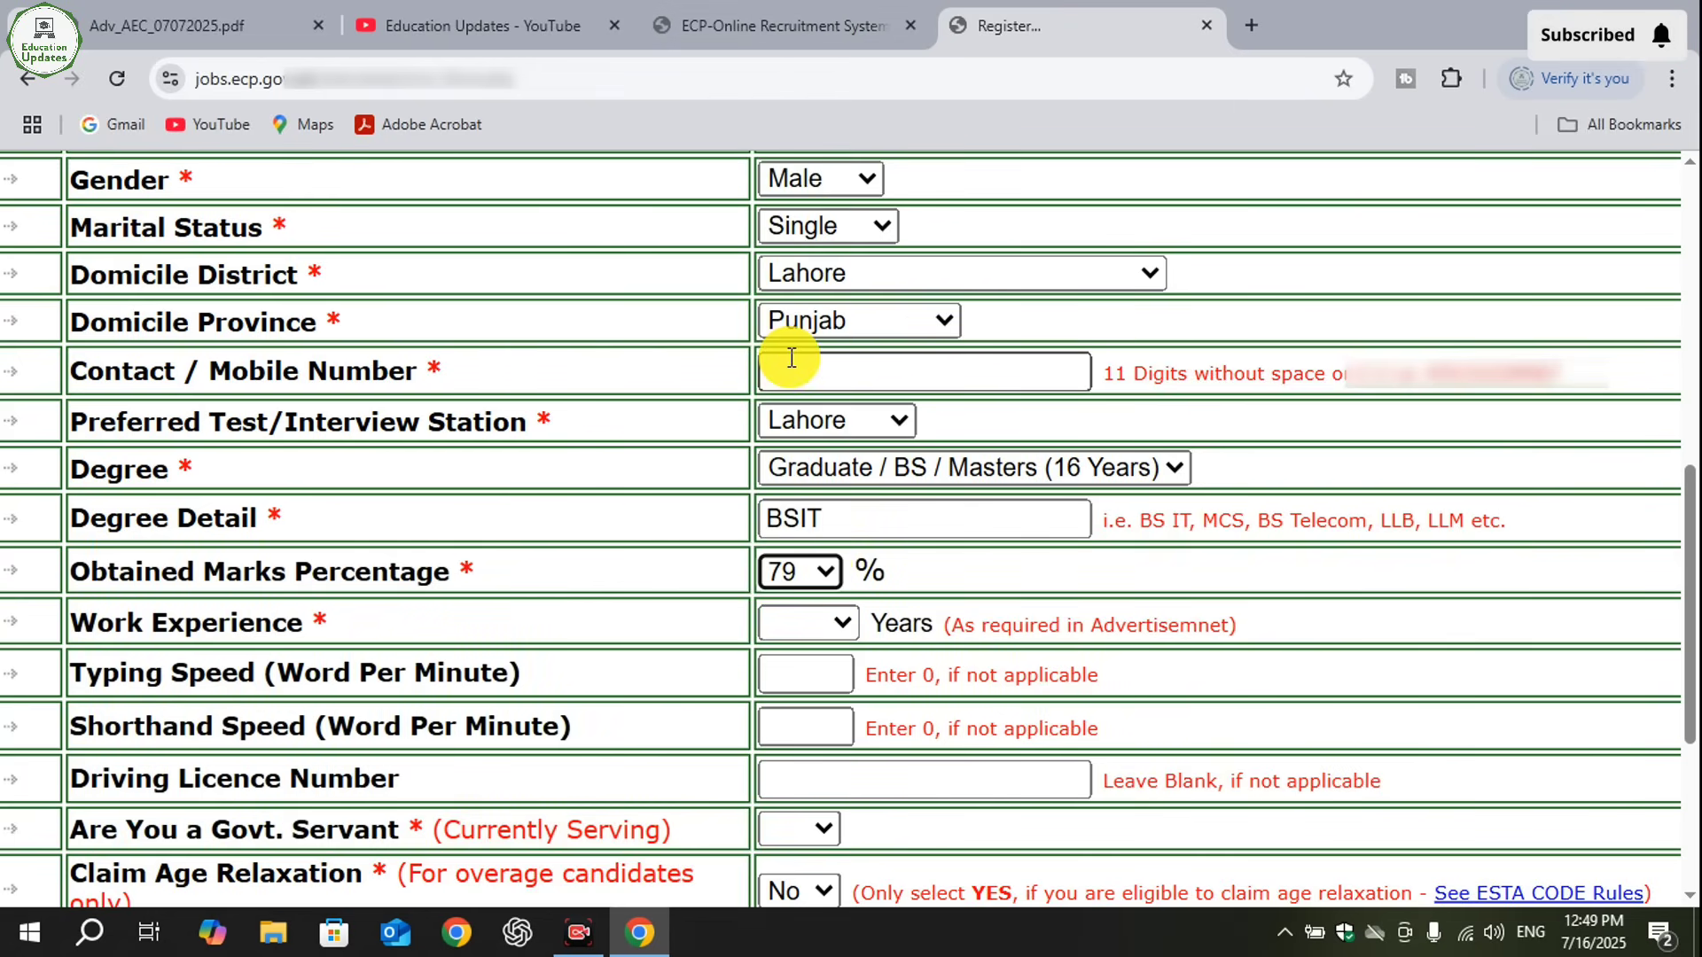
- Set work experience to None, typing speed to 10 and shorthand speed to 0 words per minute
click(804, 615)
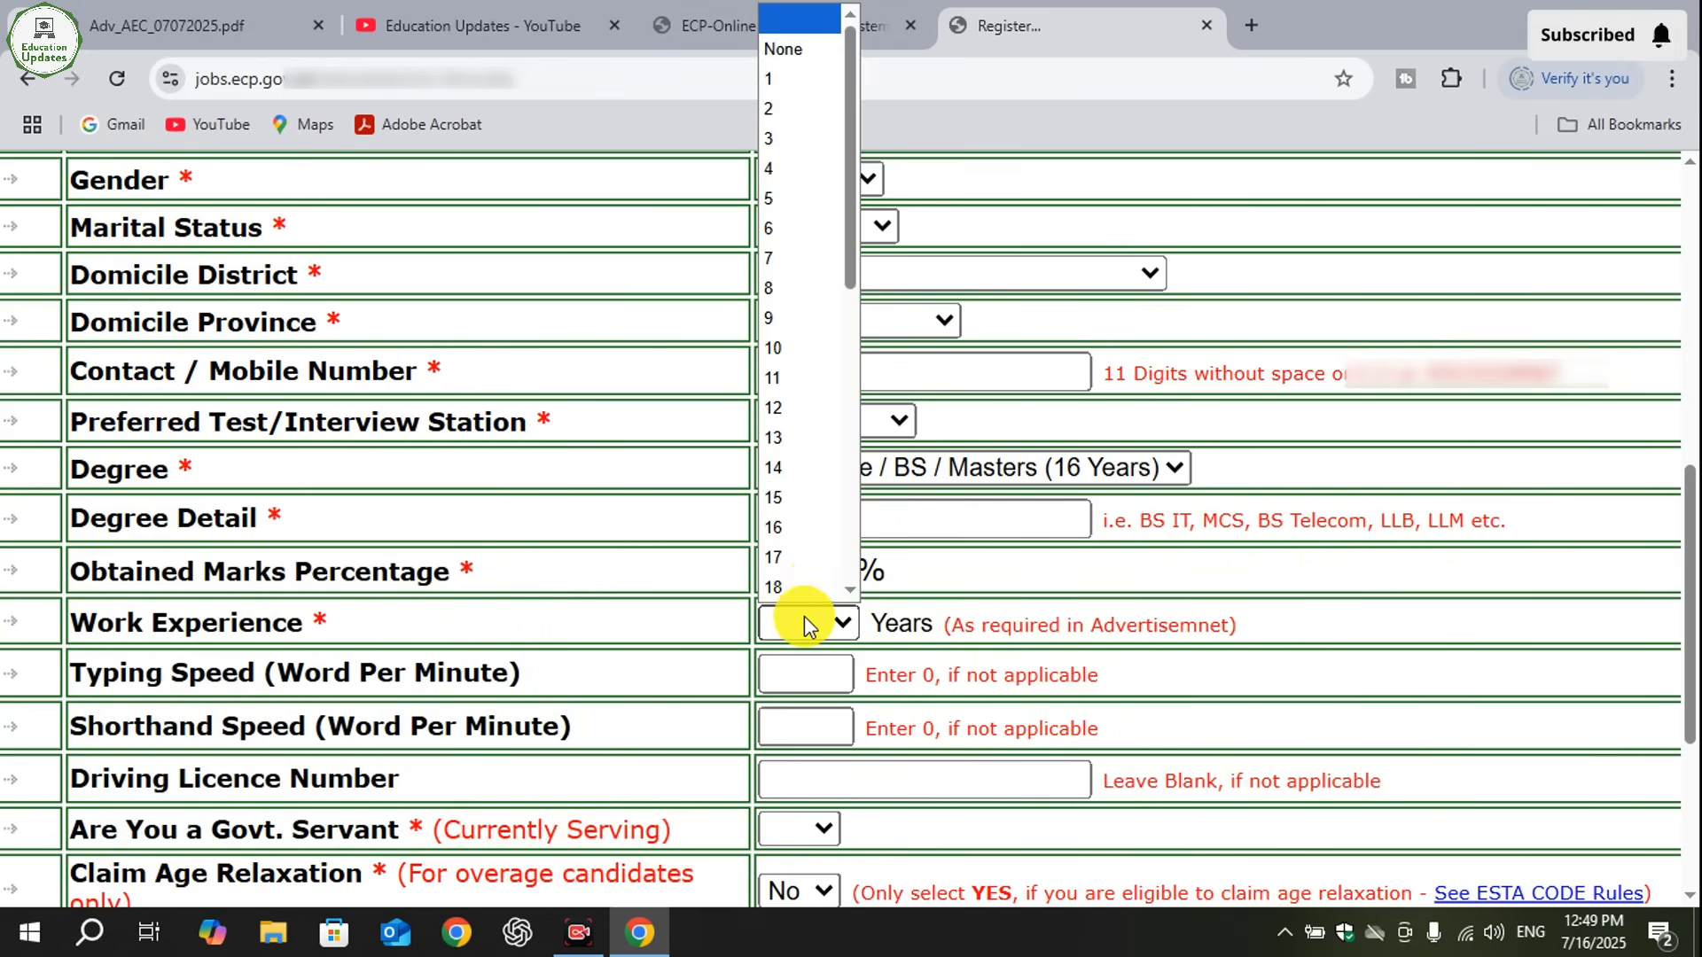
click(801, 55)
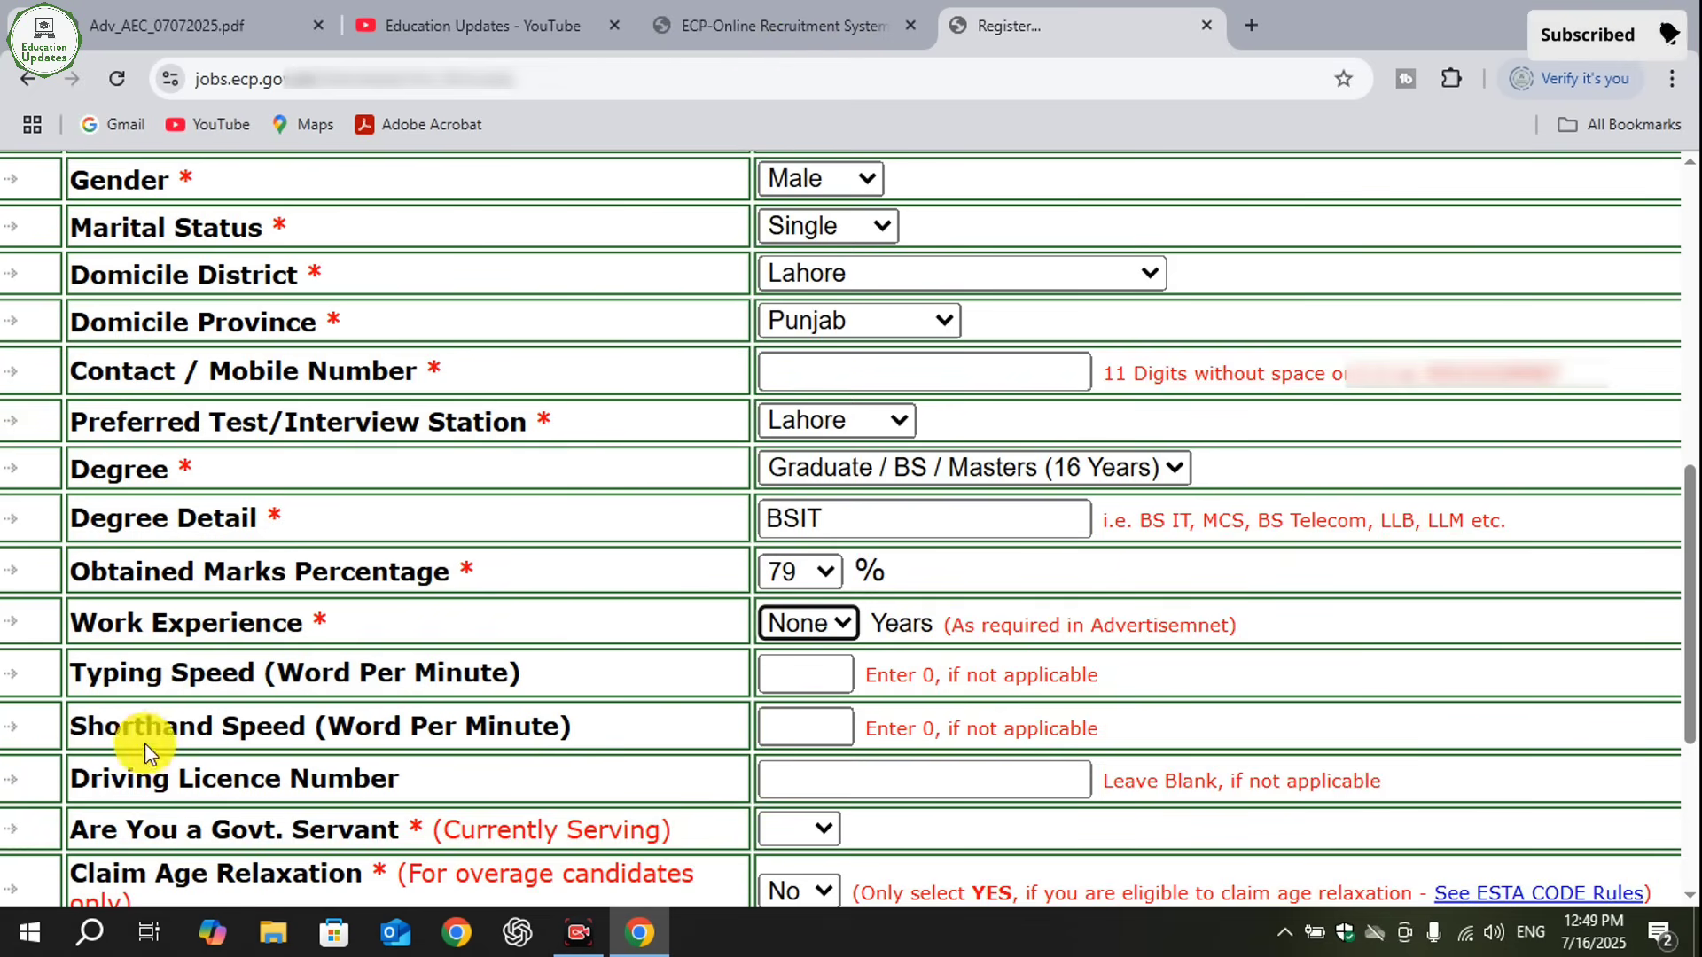
click(807, 674)
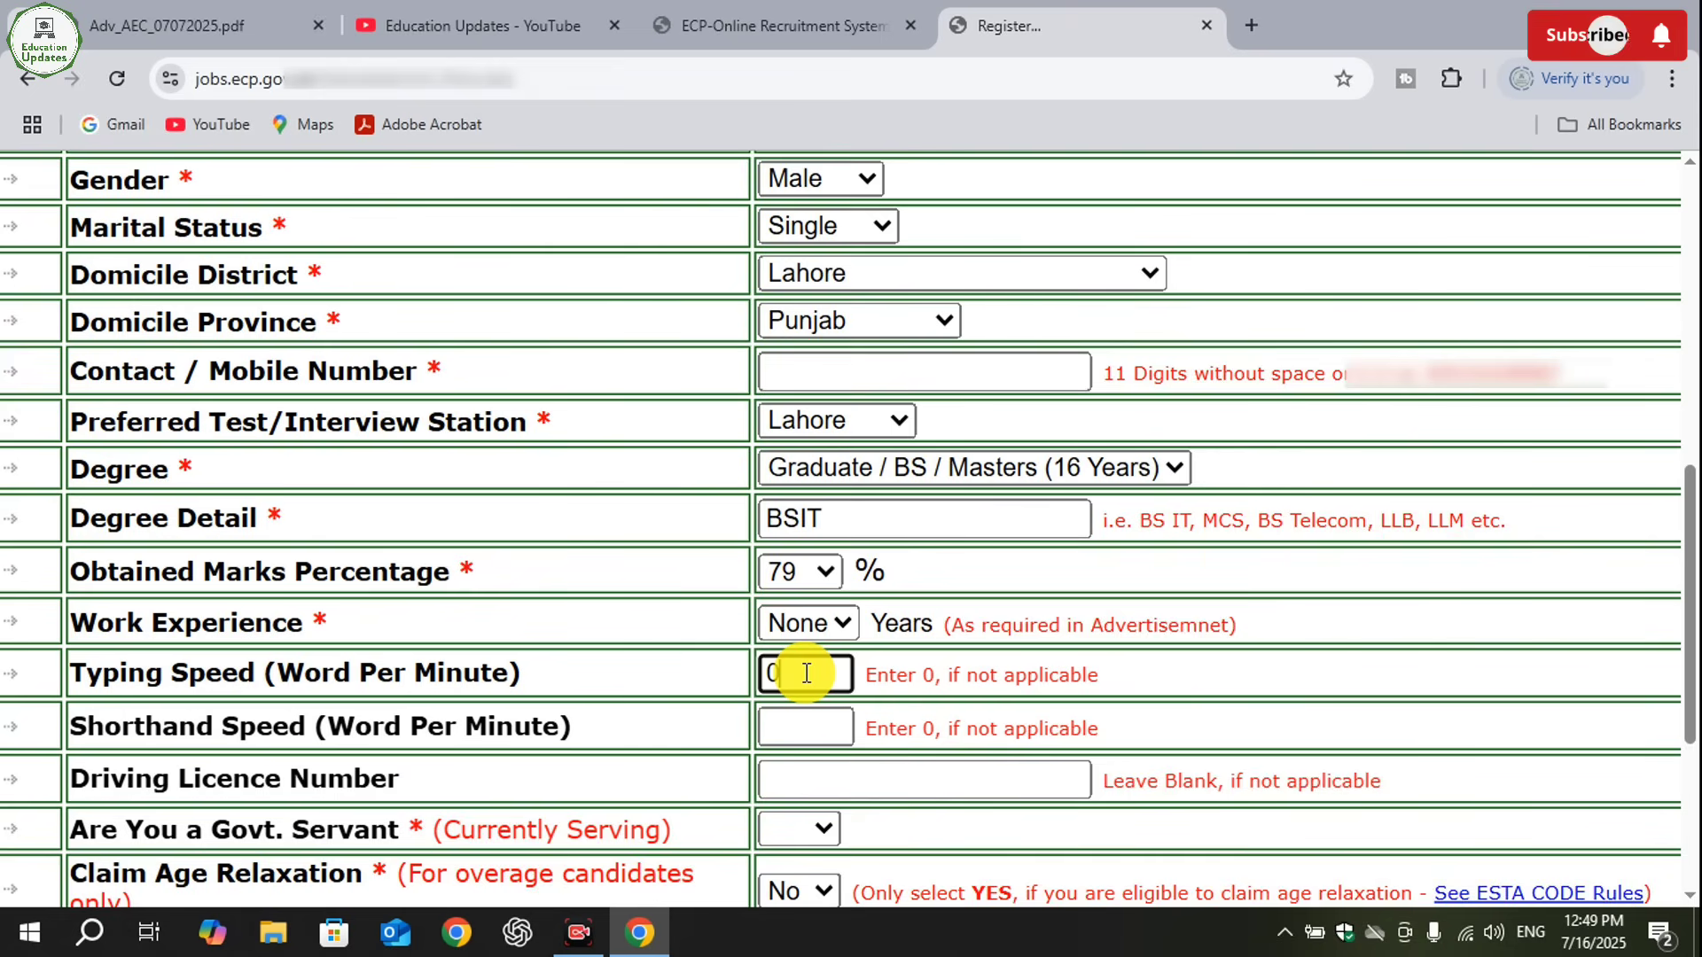
key(BackSpace)
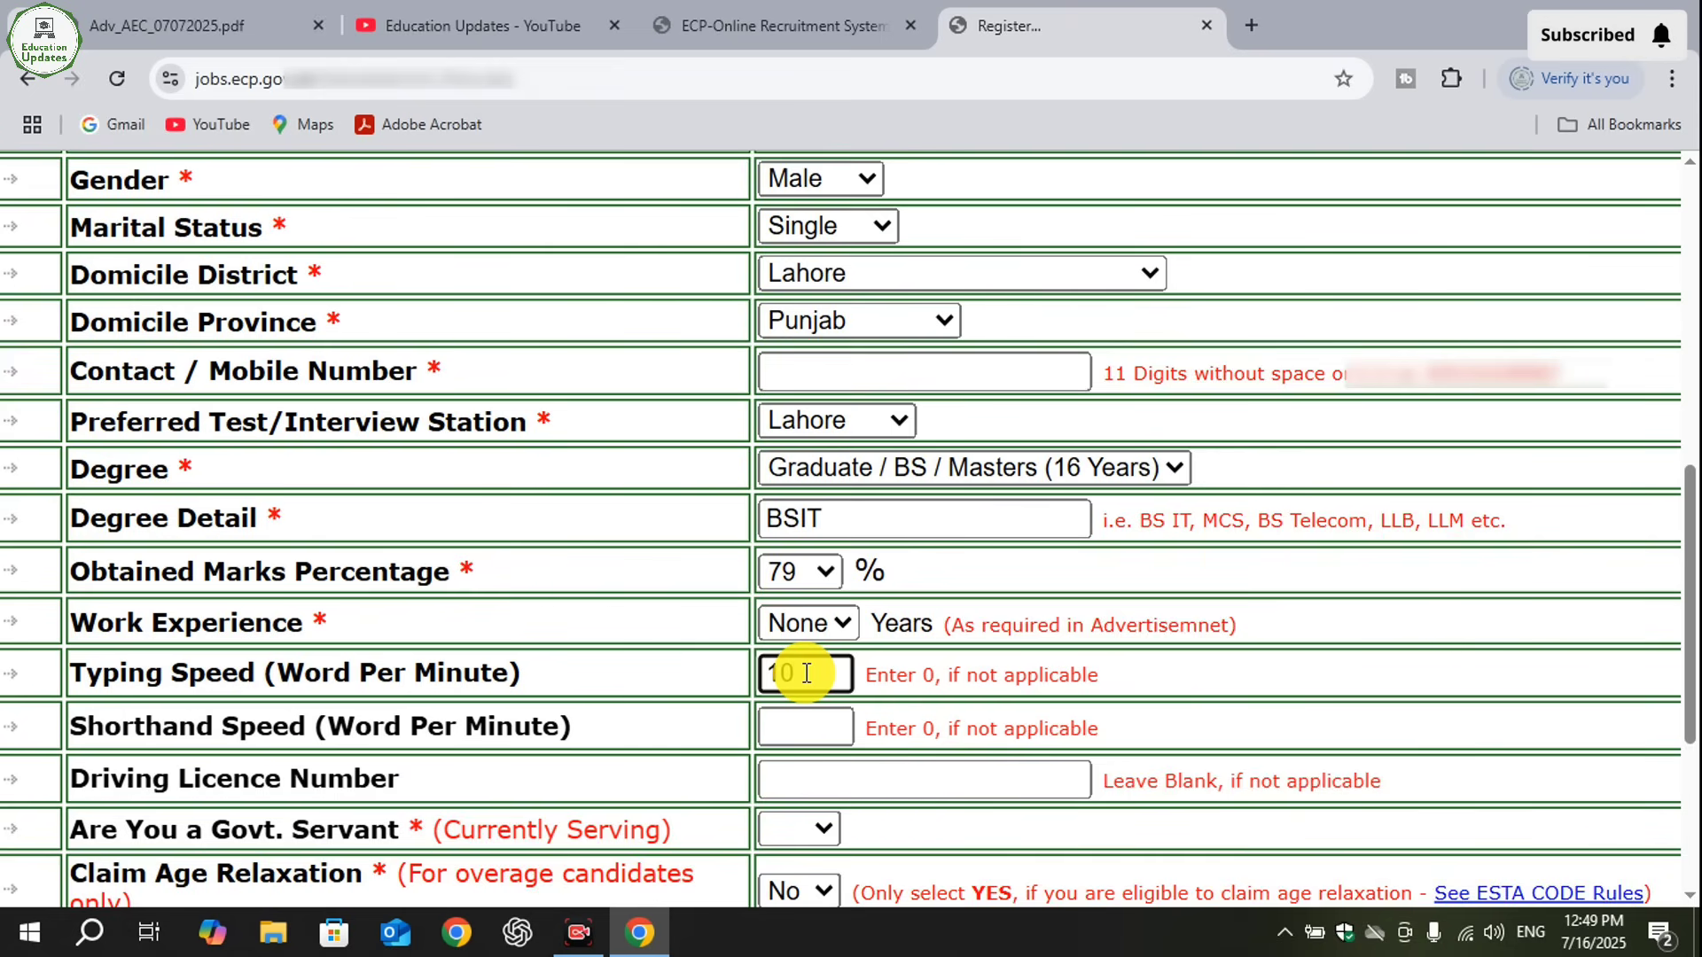
click(784, 736)
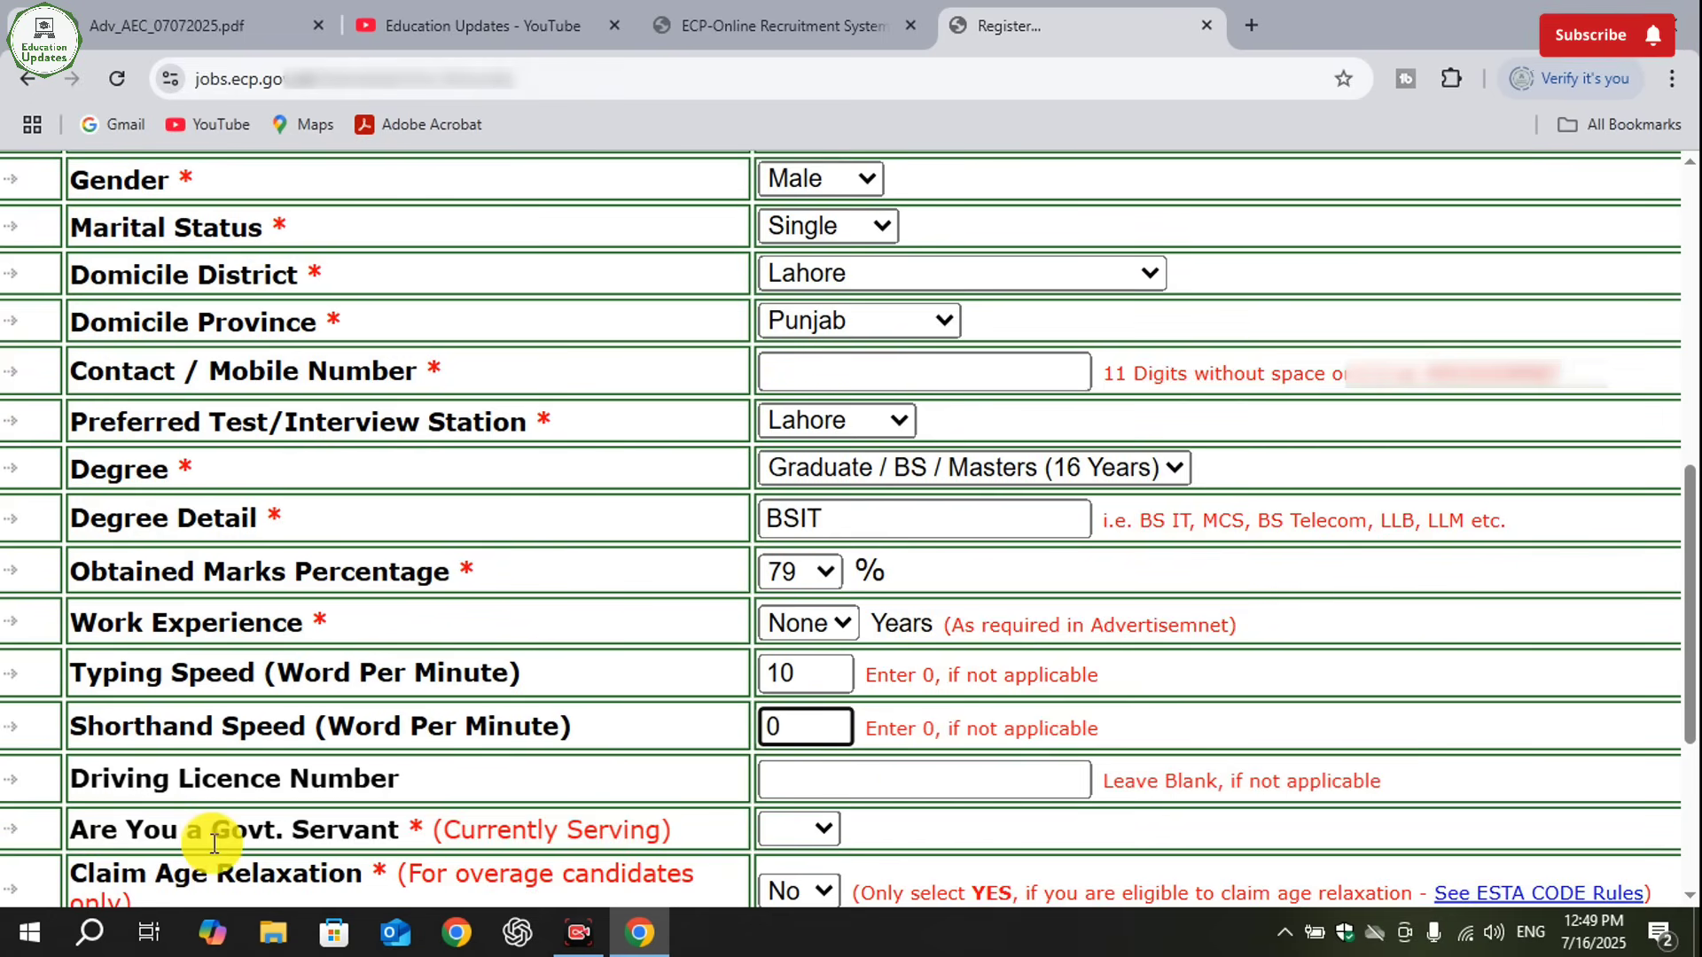
- Answer No to both the government servant question and the age relaxation claim
drag(120, 830, 387, 830)
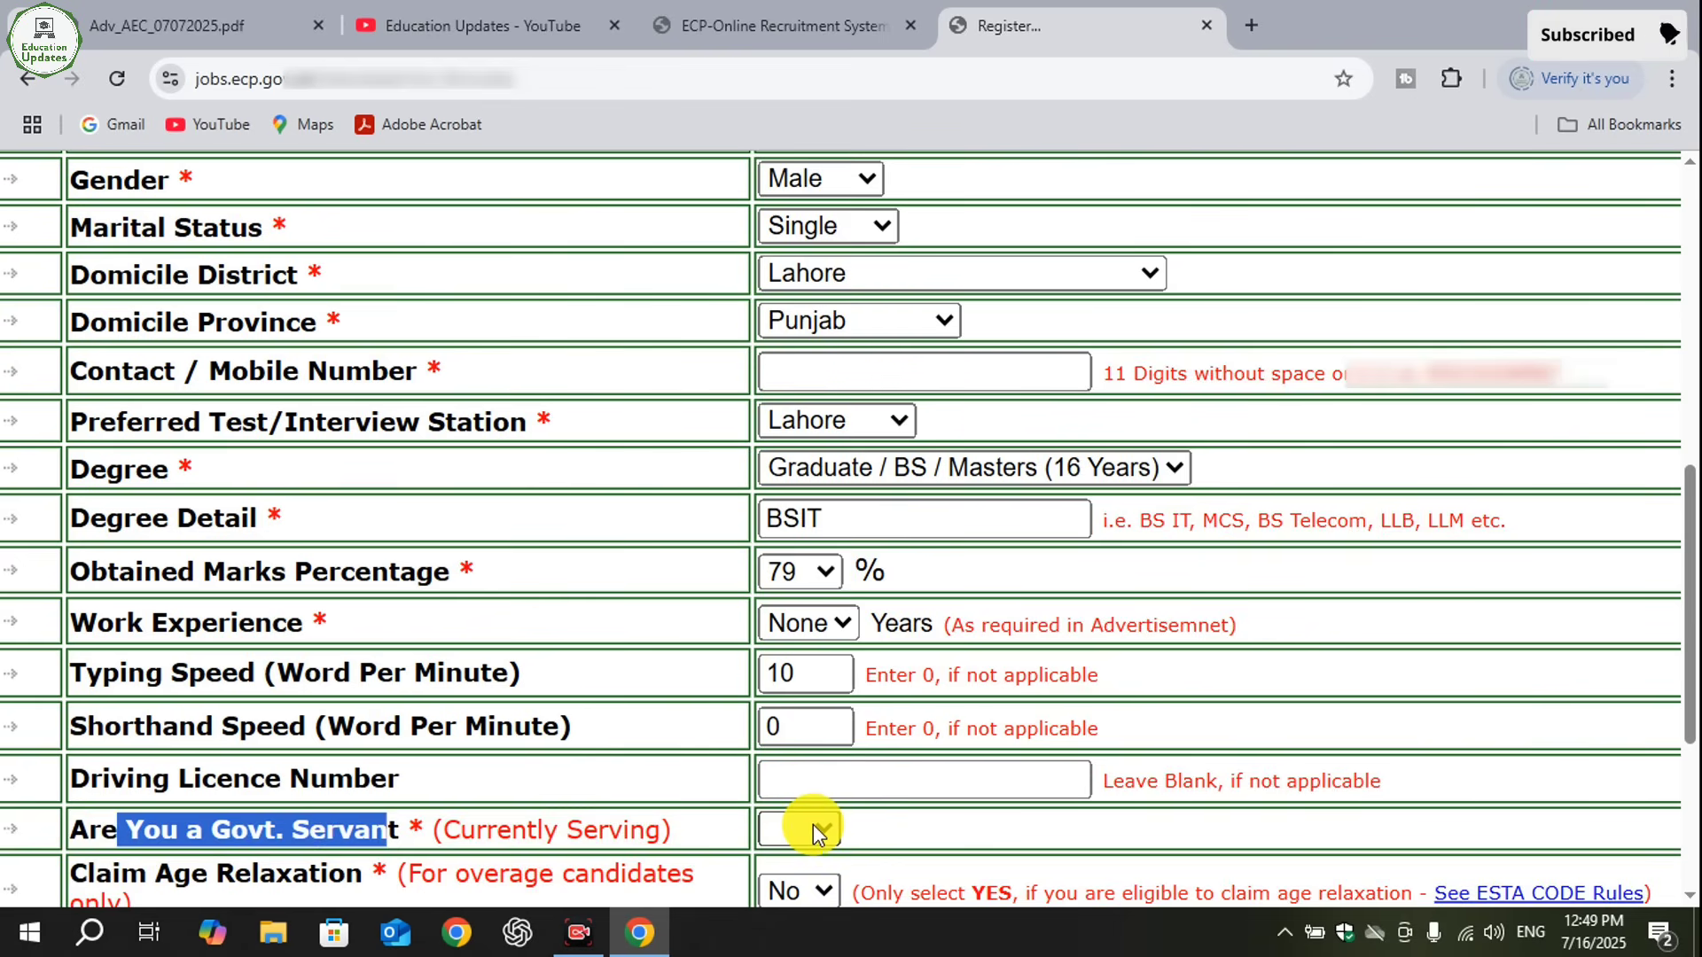
click(812, 825)
click(794, 768)
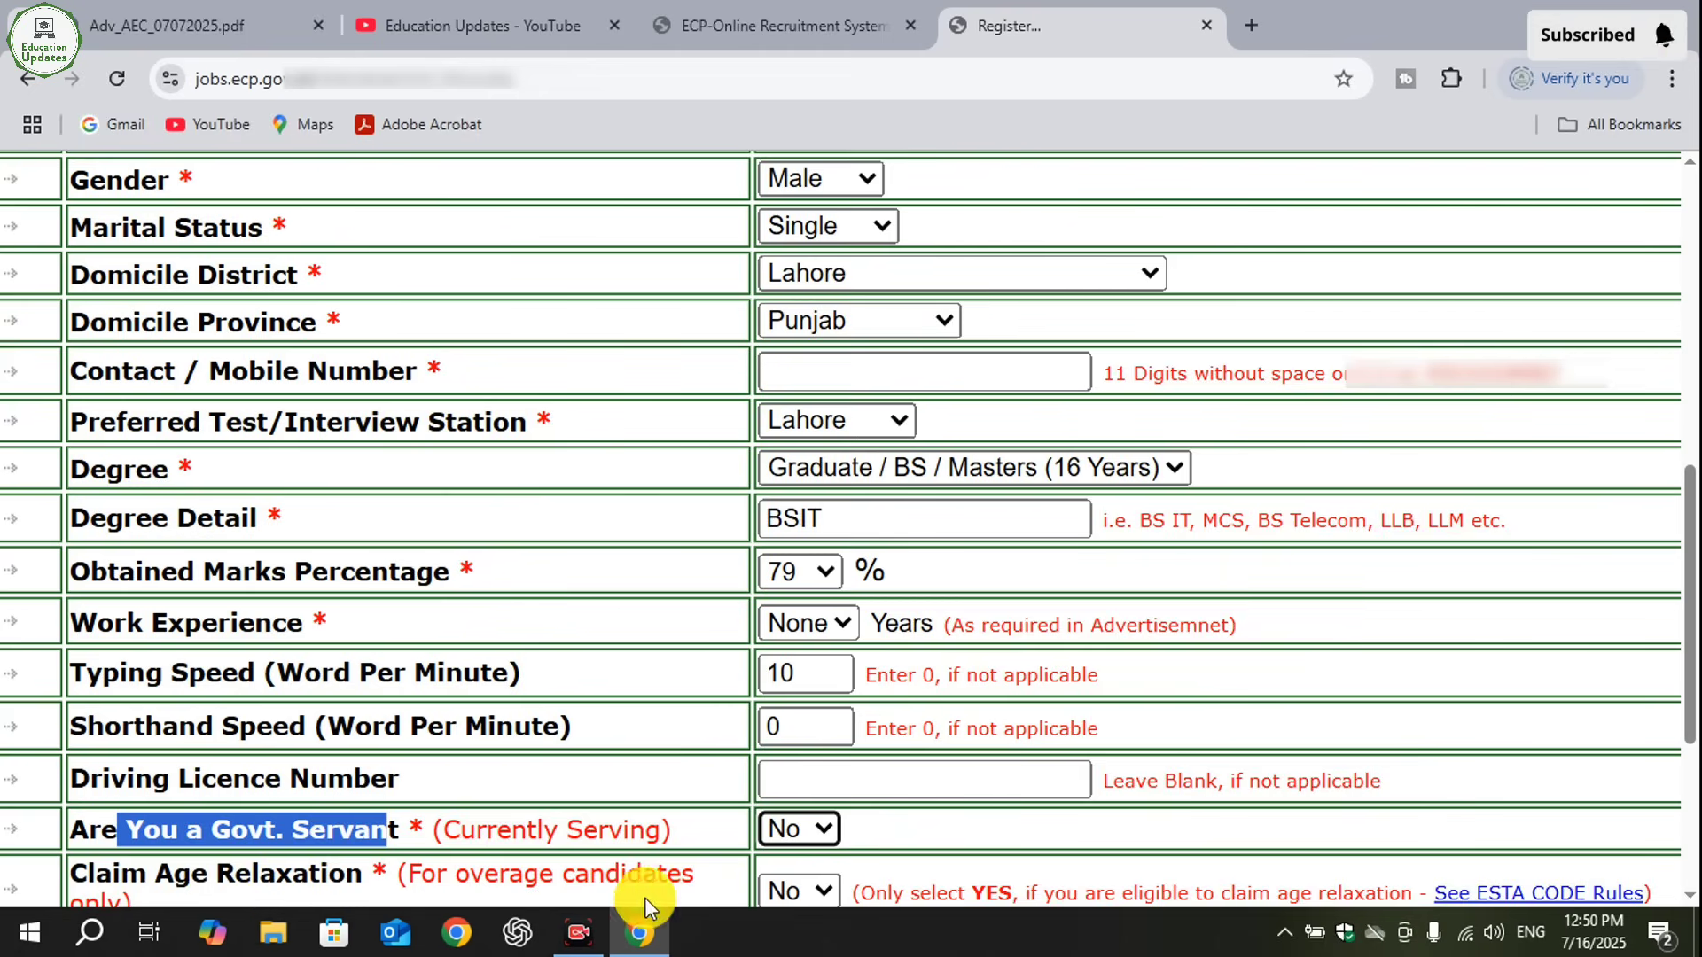
click(816, 893)
click(785, 828)
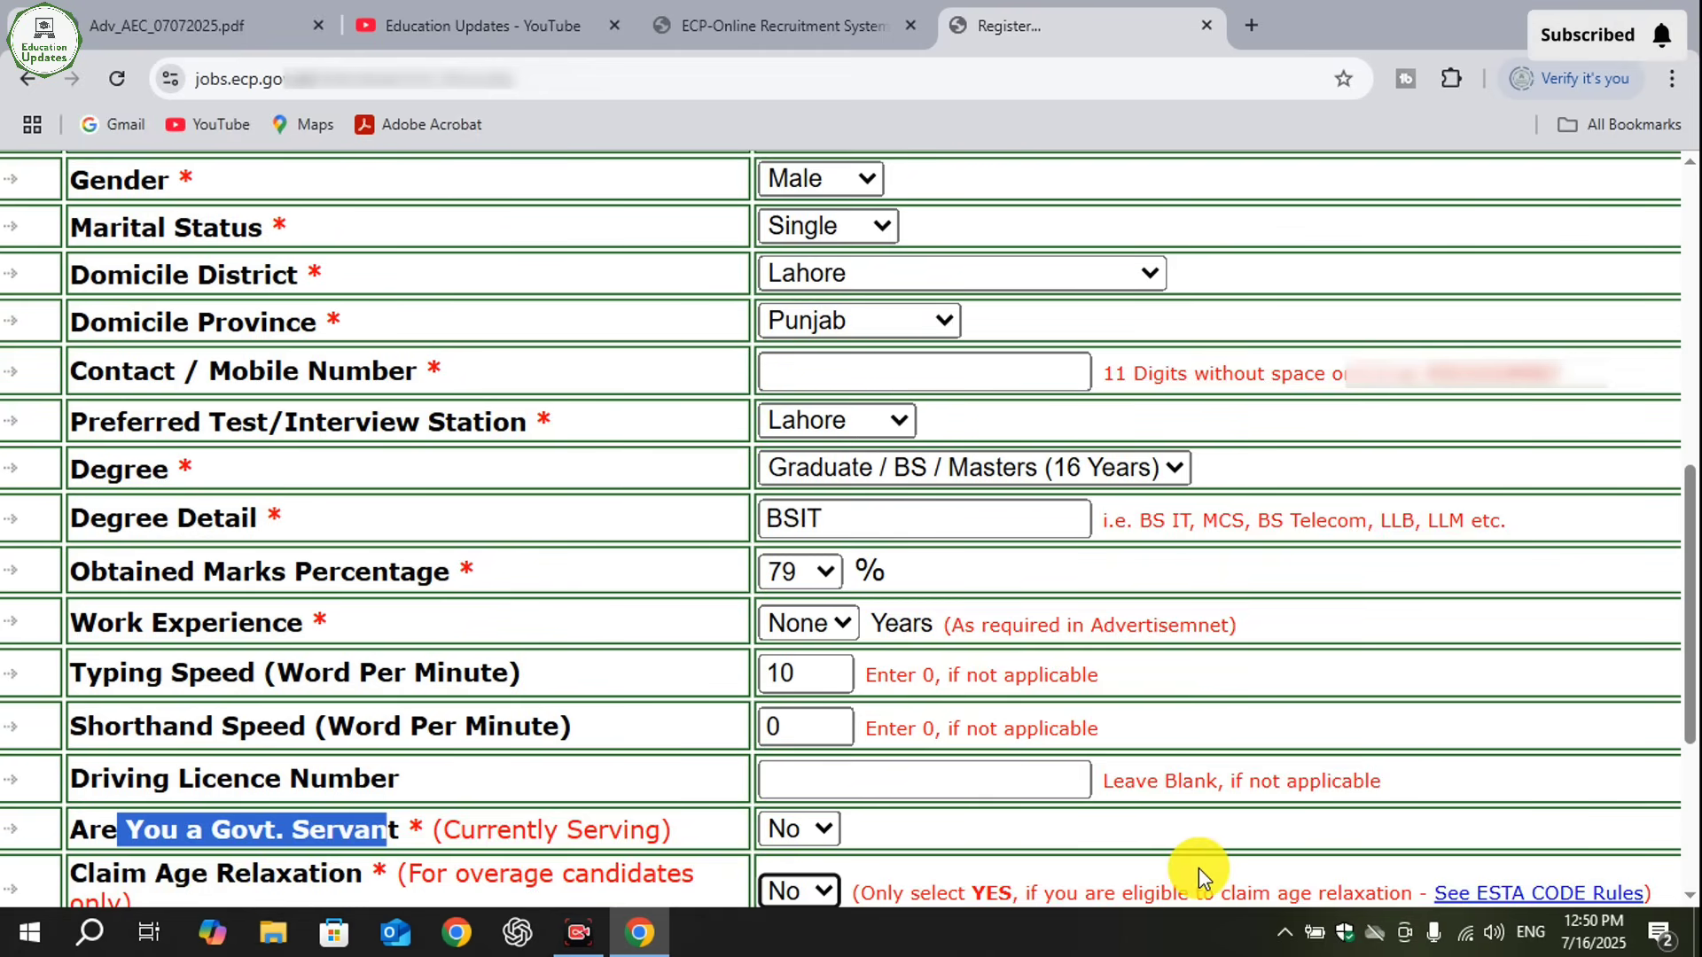
scroll(1198, 868, down, 5)
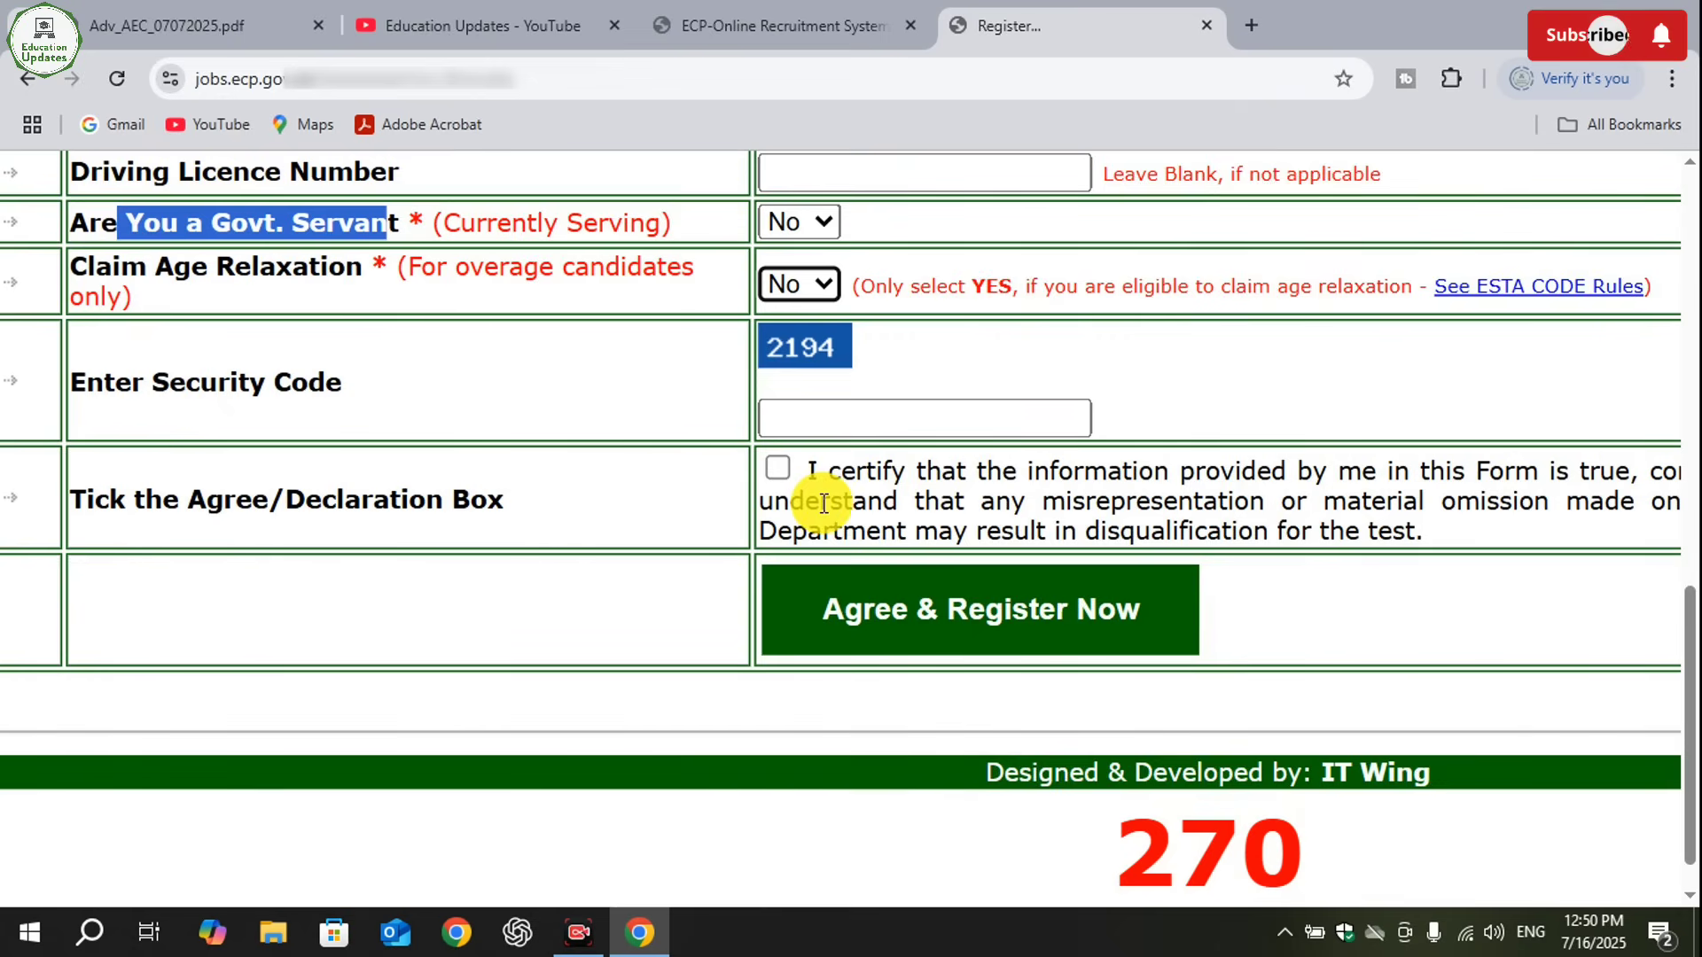
click(717, 221)
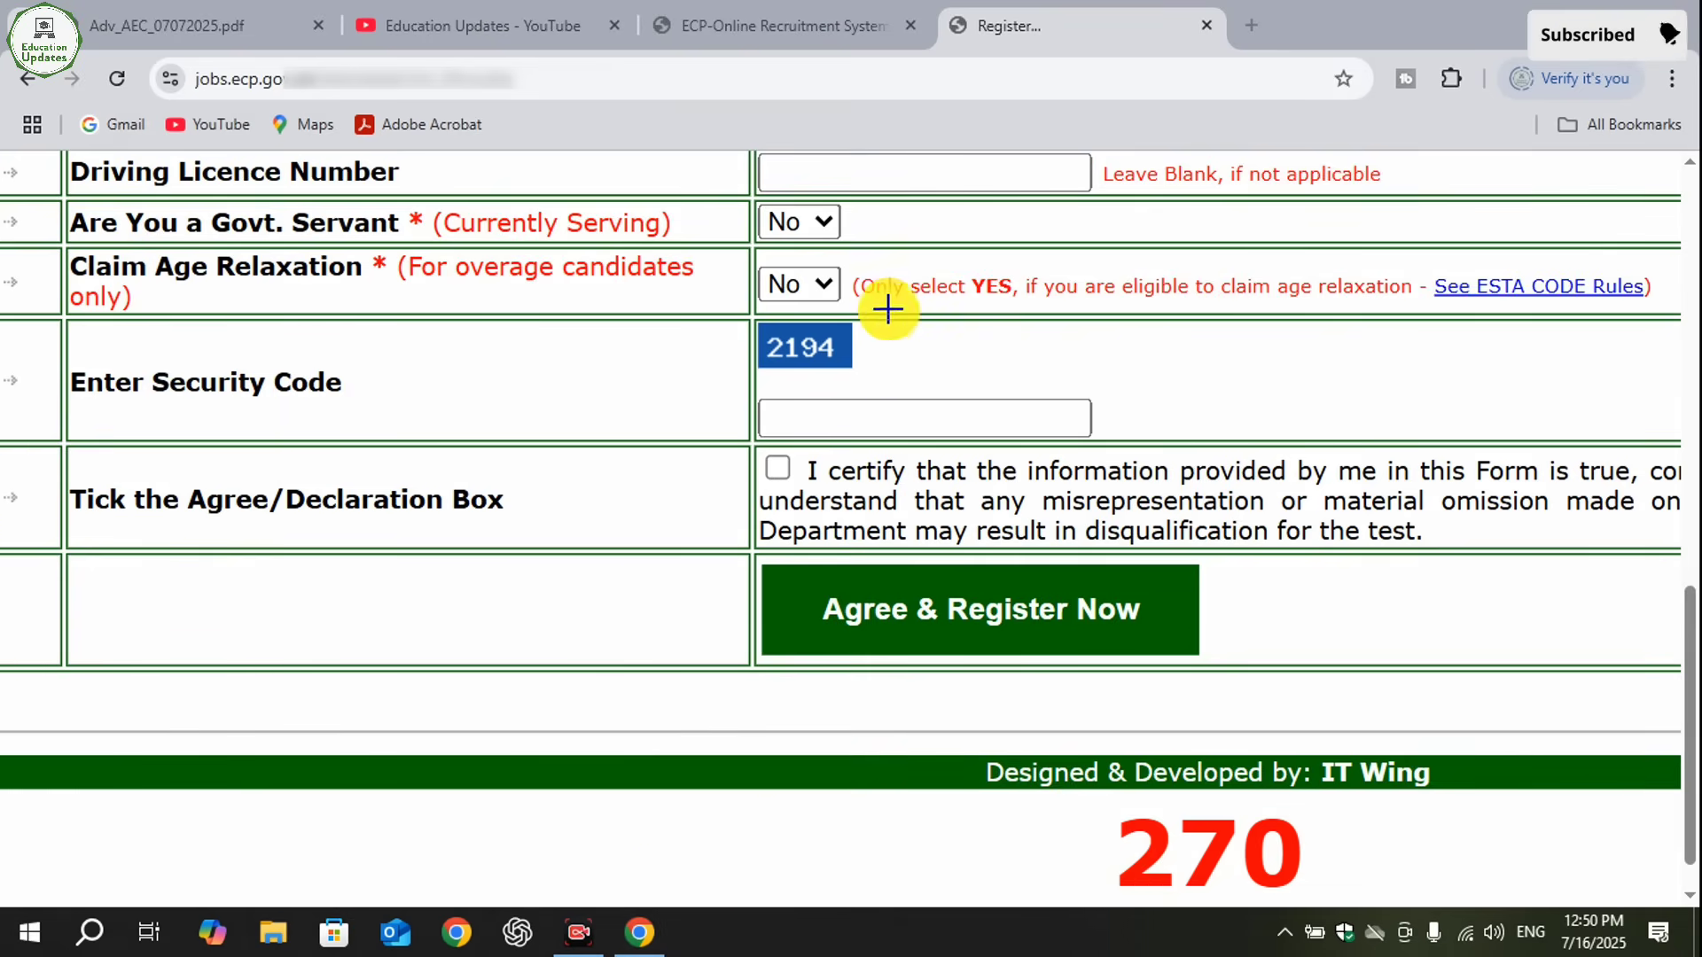
mouse_move(889, 308)
mouse_down()
mouse_move(821, 350)
mouse_move(705, 376)
mouse_up()
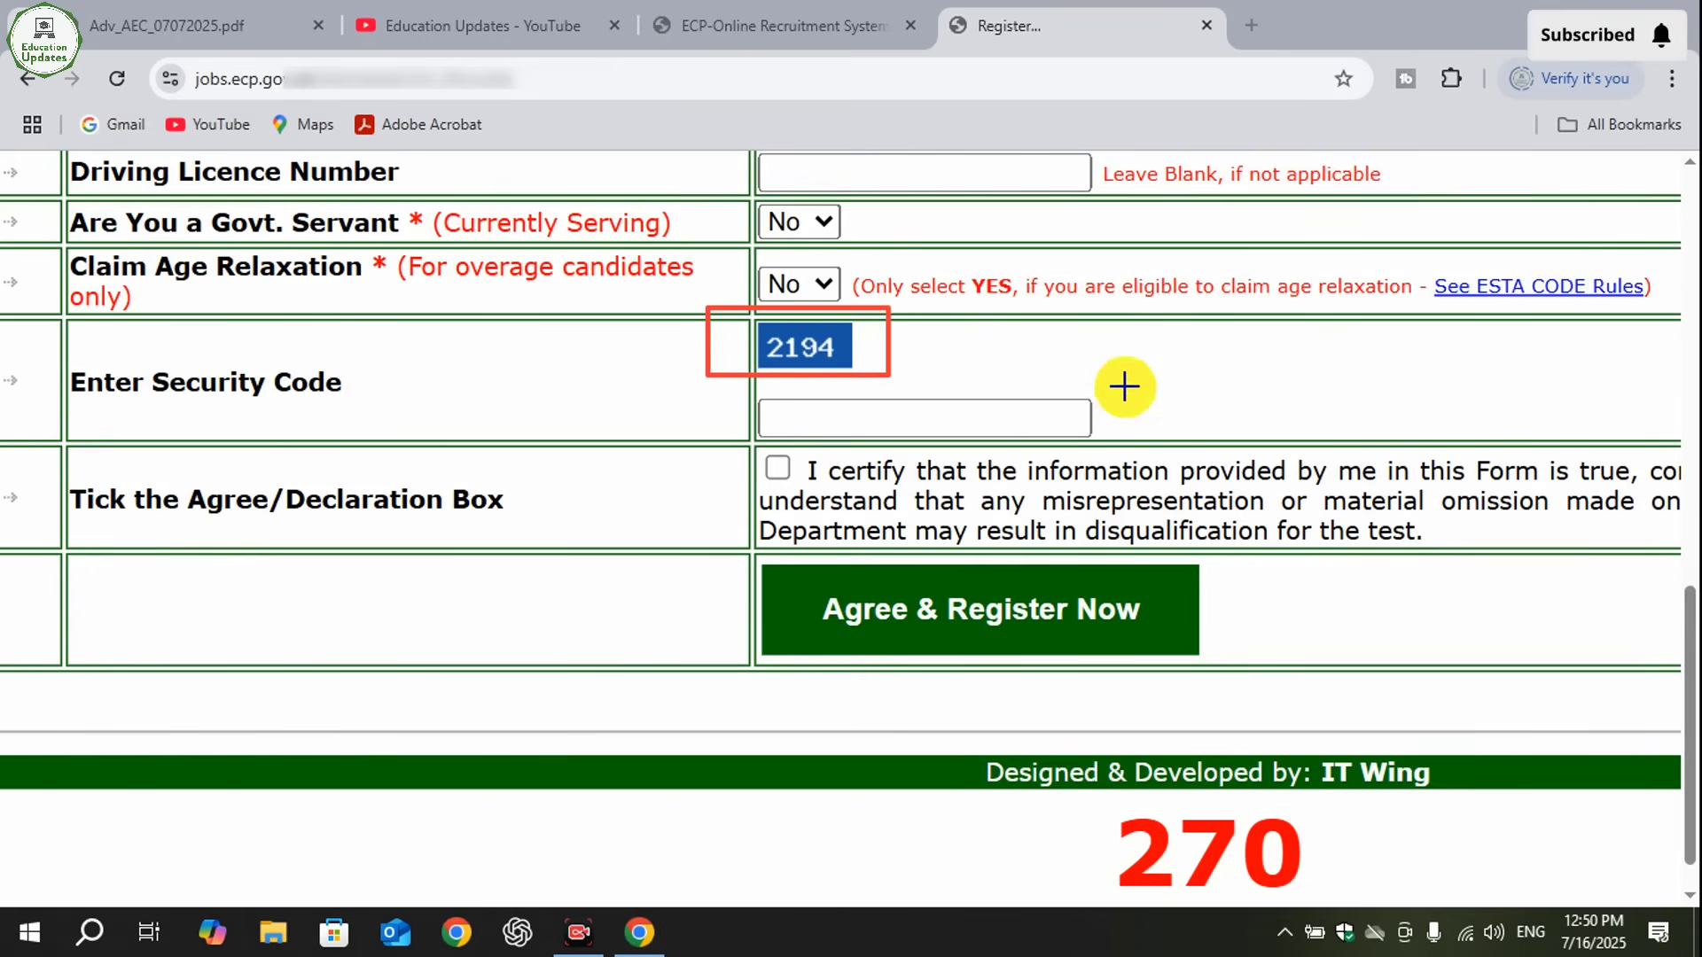
drag(1125, 384, 741, 454)
click(1132, 878)
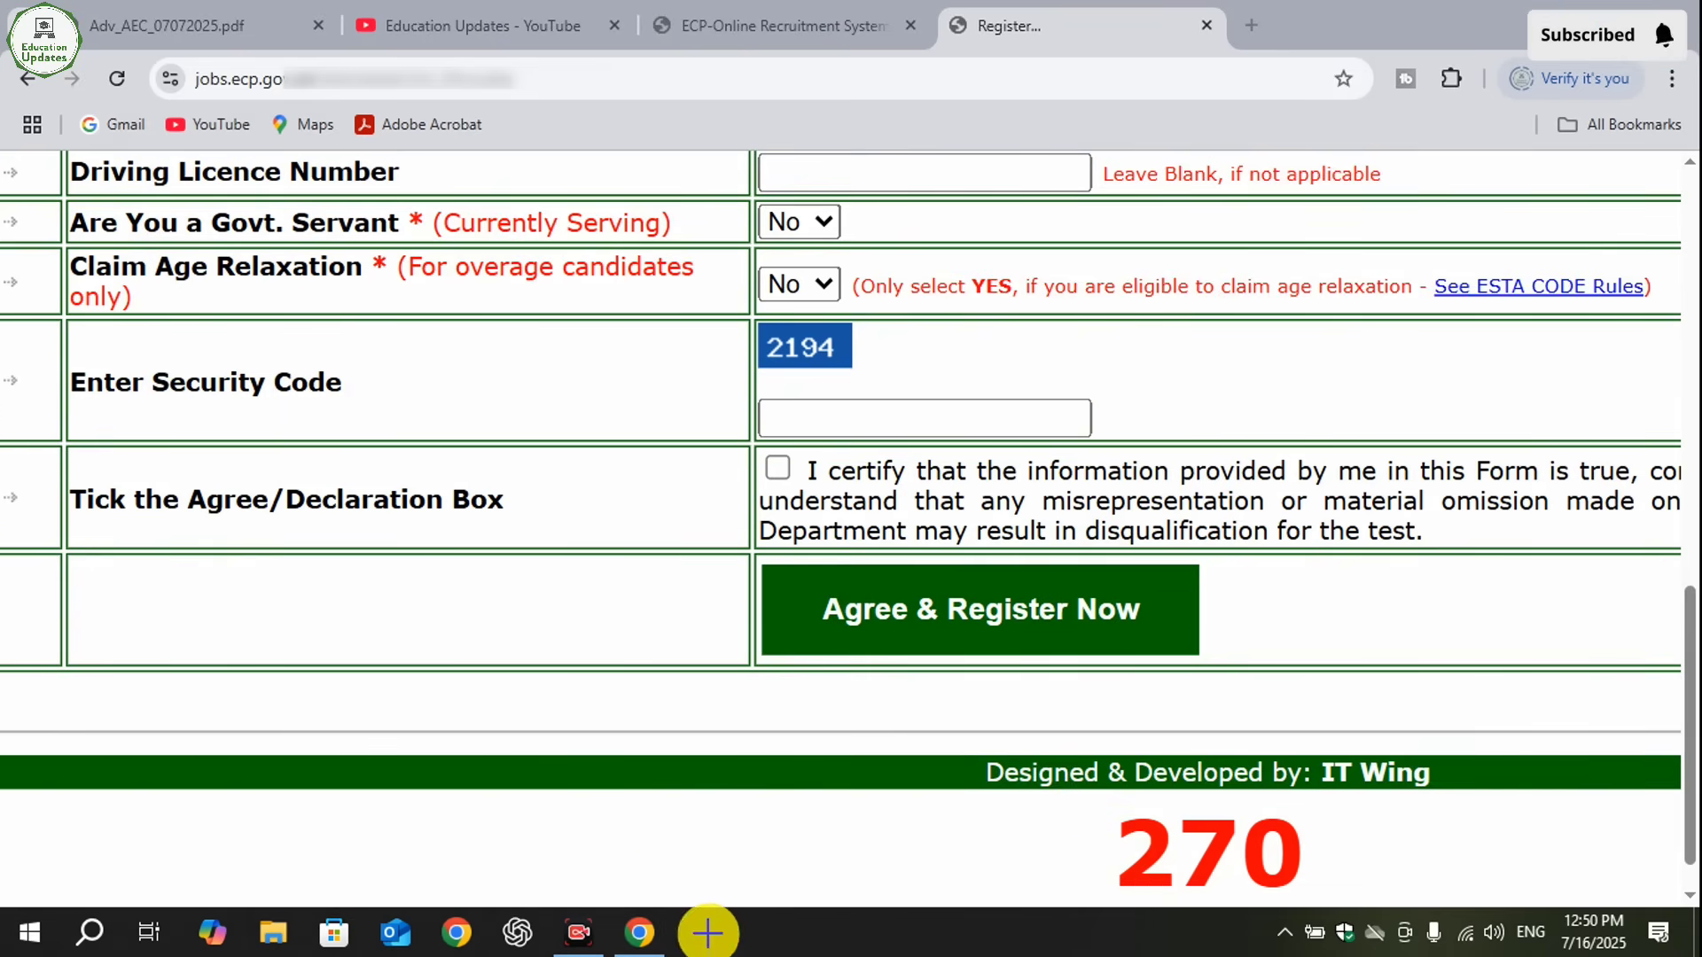
- Enter the displayed security code in the Enter Security Code field of the registration form
click(803, 419)
text(2)
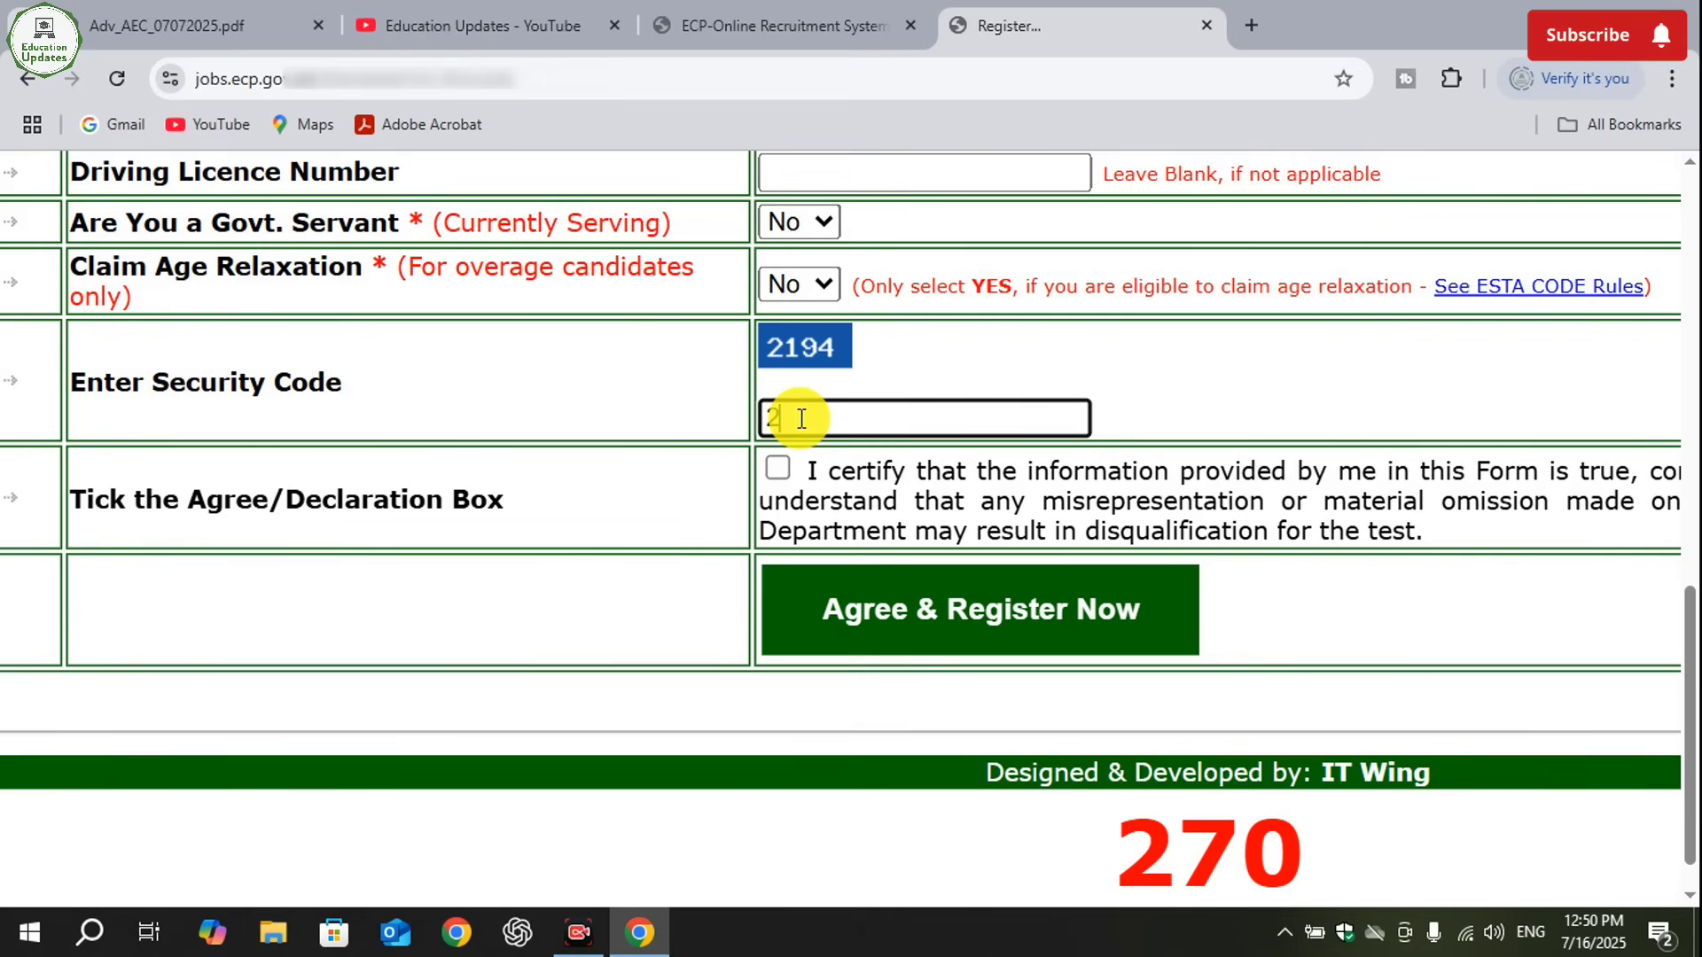
text(195)
key(BackSpace)
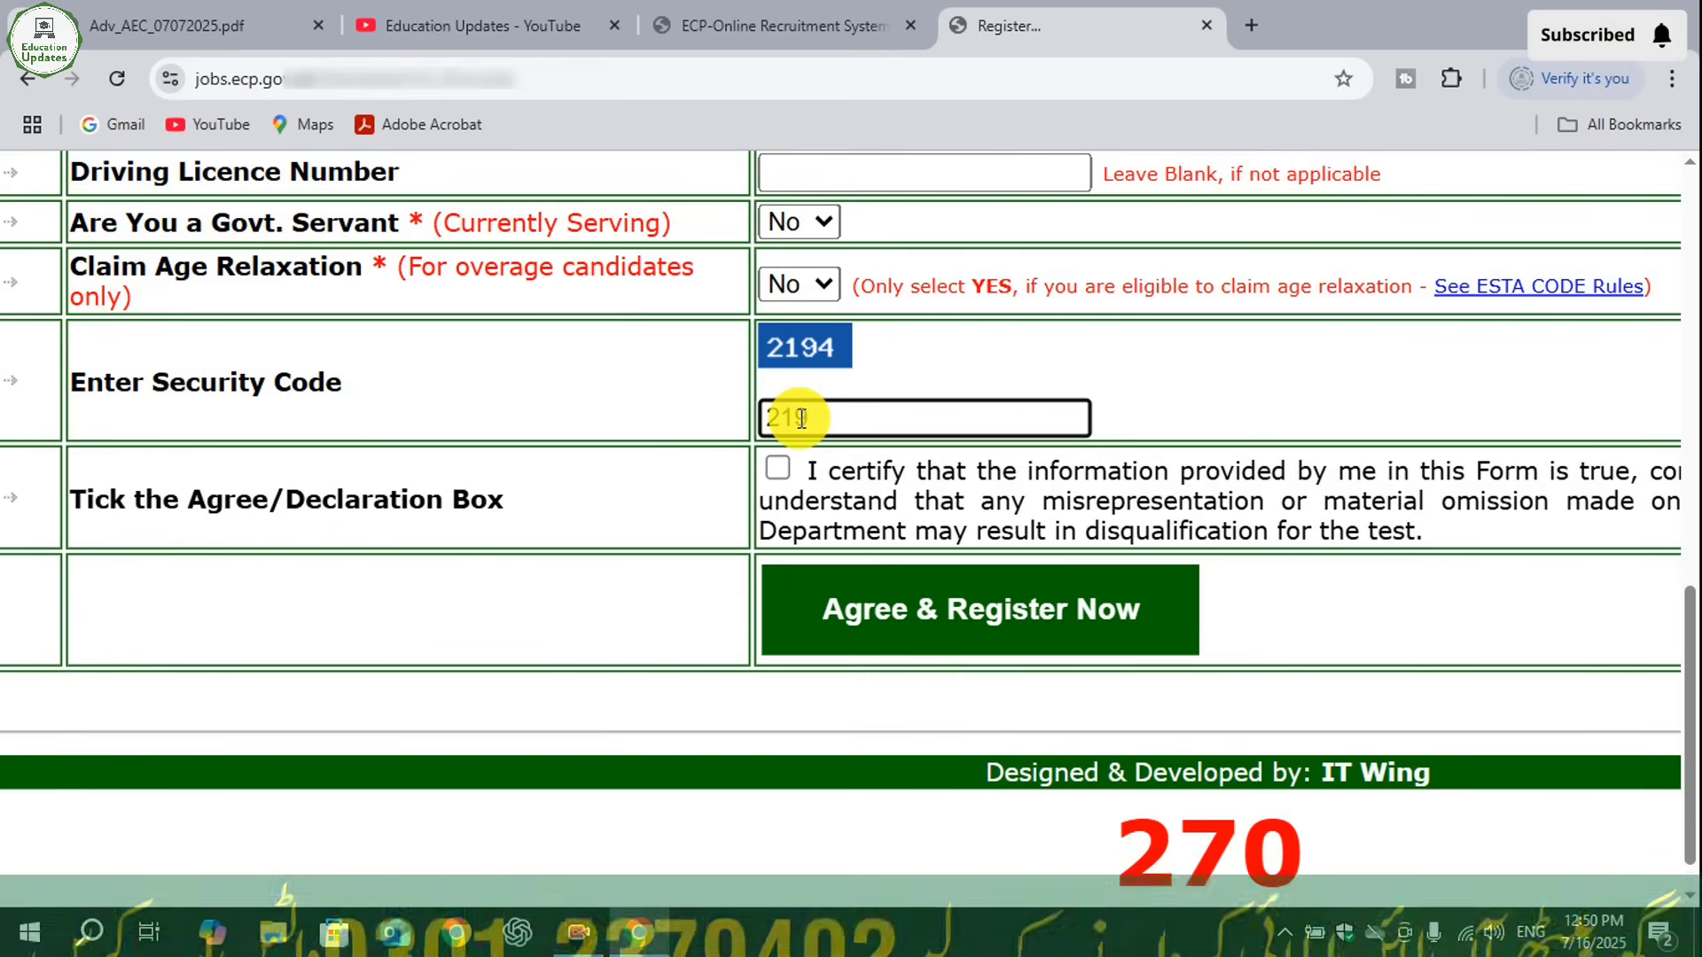
text(4)
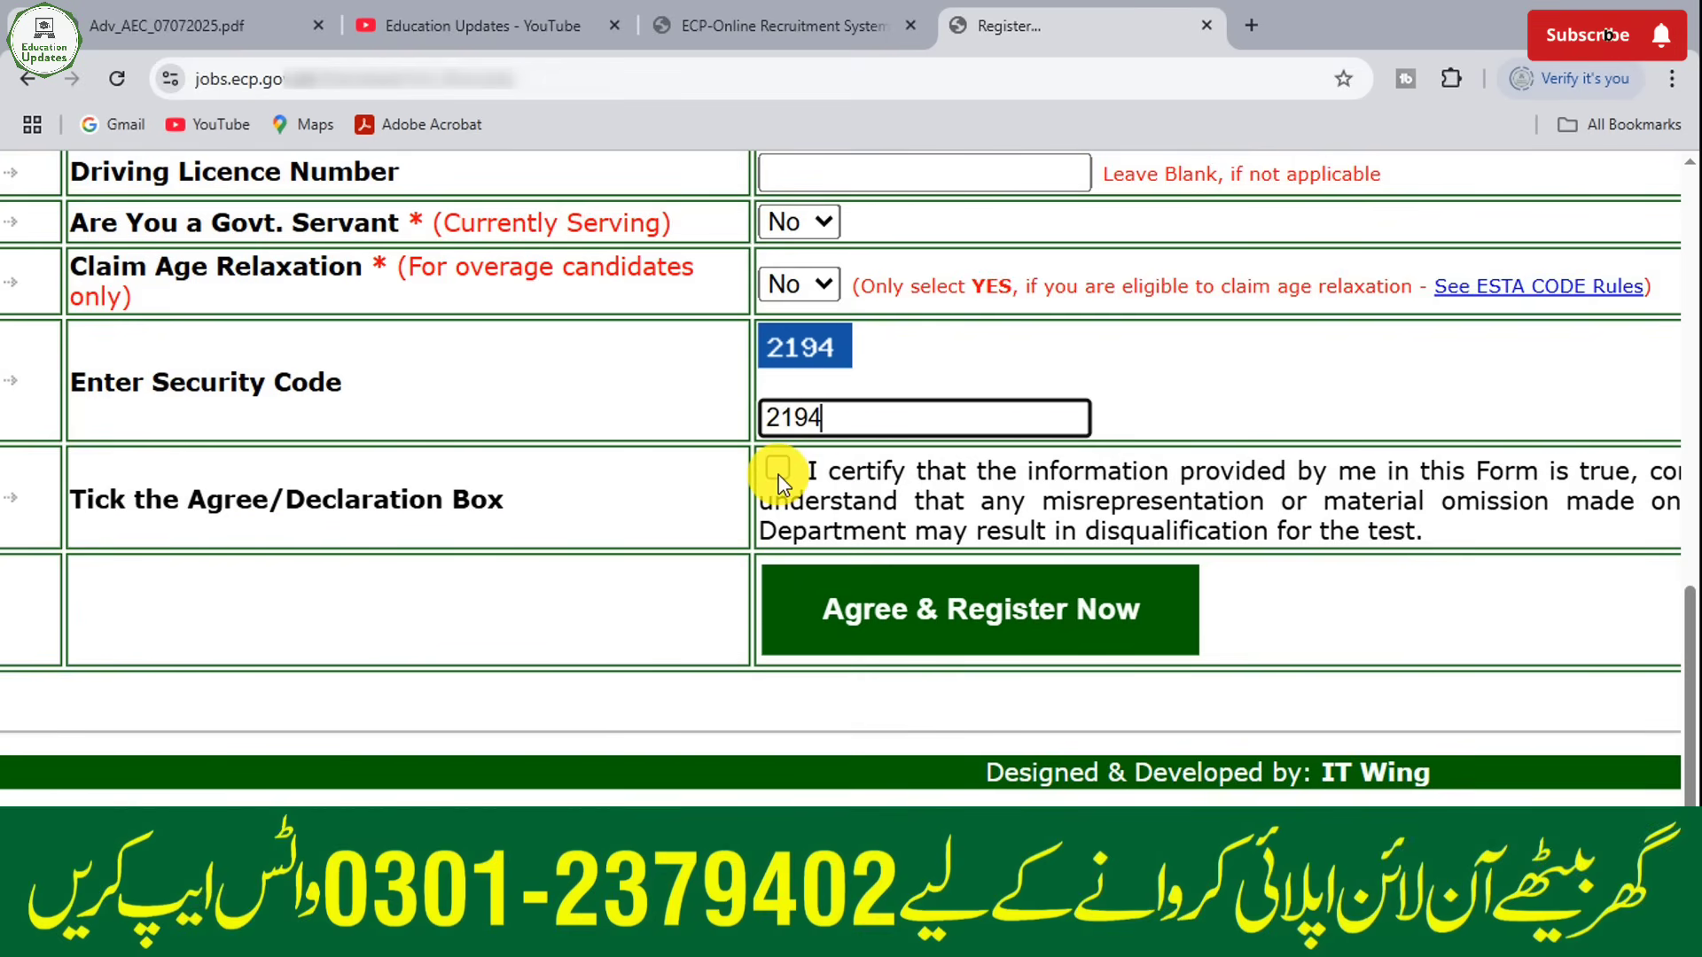
- Accept the declaration to complete the registration, and log in with the account's CNIC number, password and security code
click(778, 477)
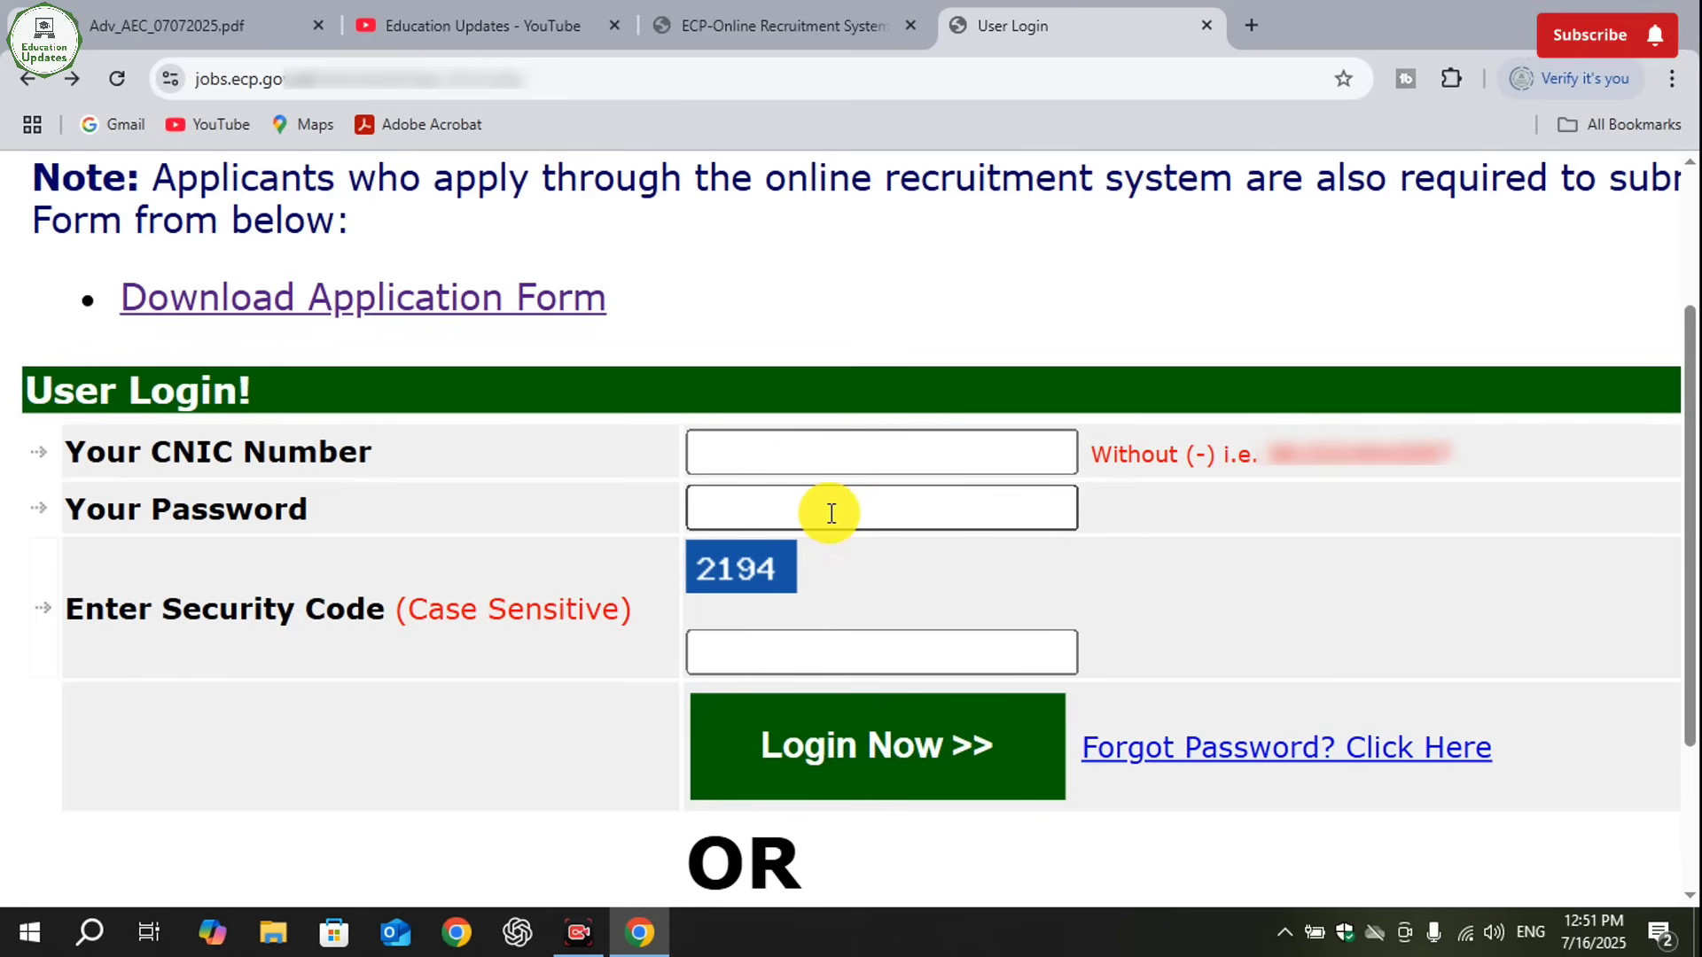
click(762, 652)
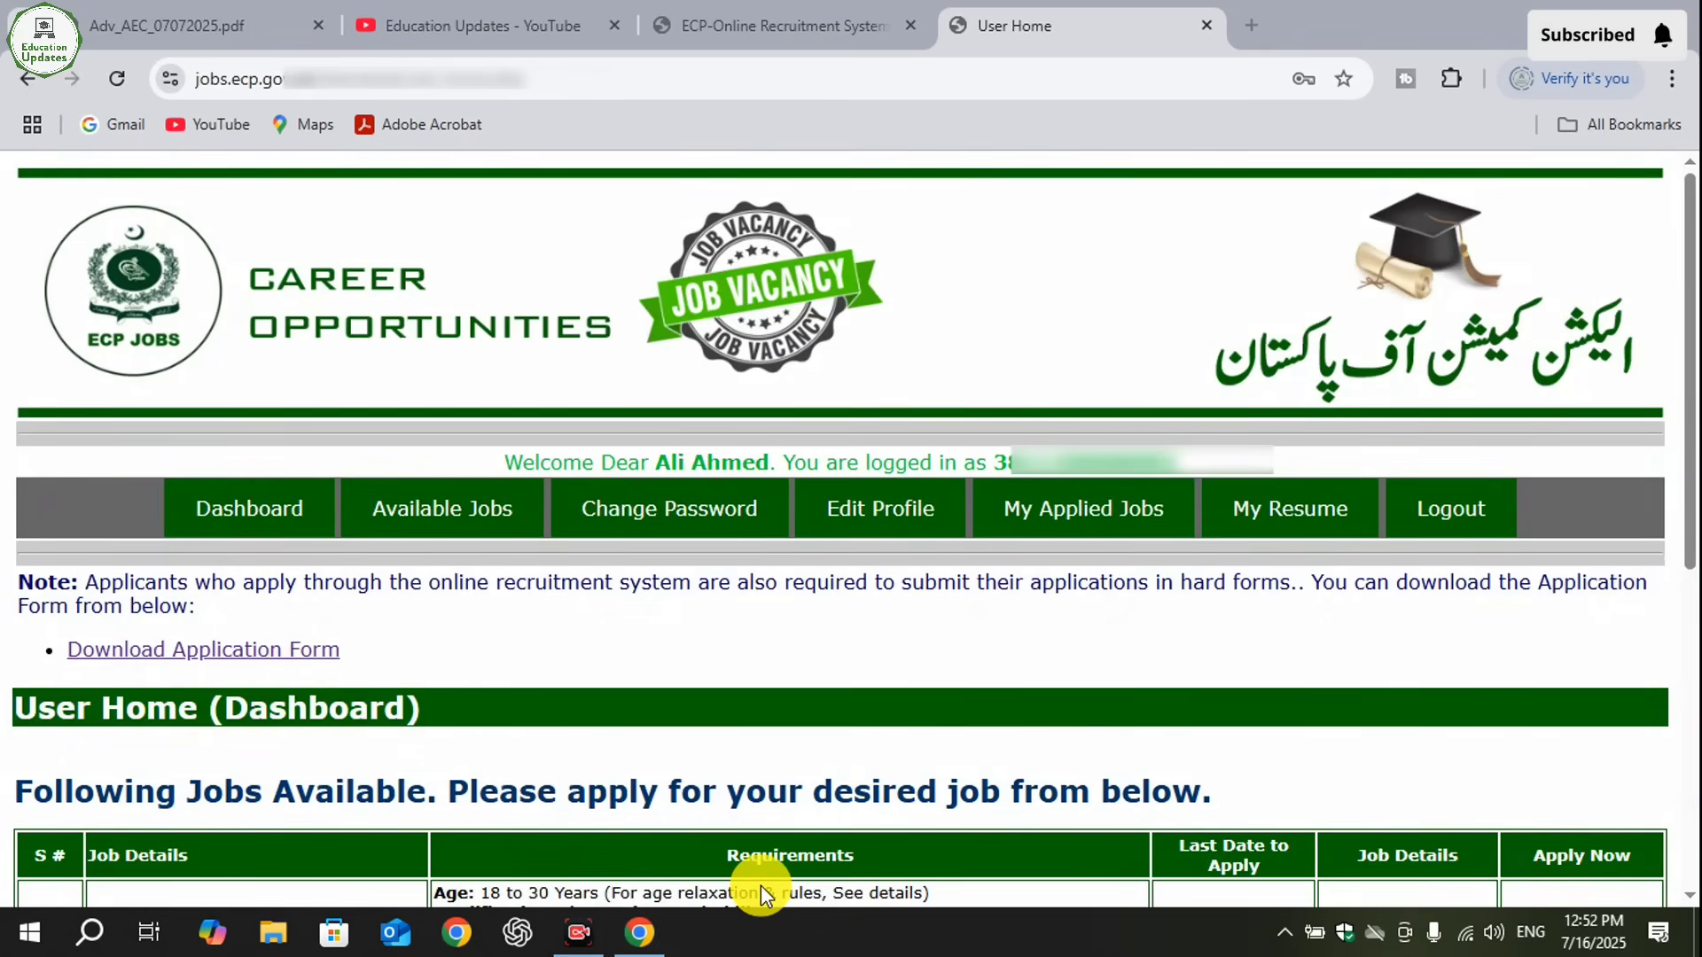
mouse_move(485, 430)
mouse_down()
mouse_move(555, 476)
mouse_move(1222, 499)
mouse_up()
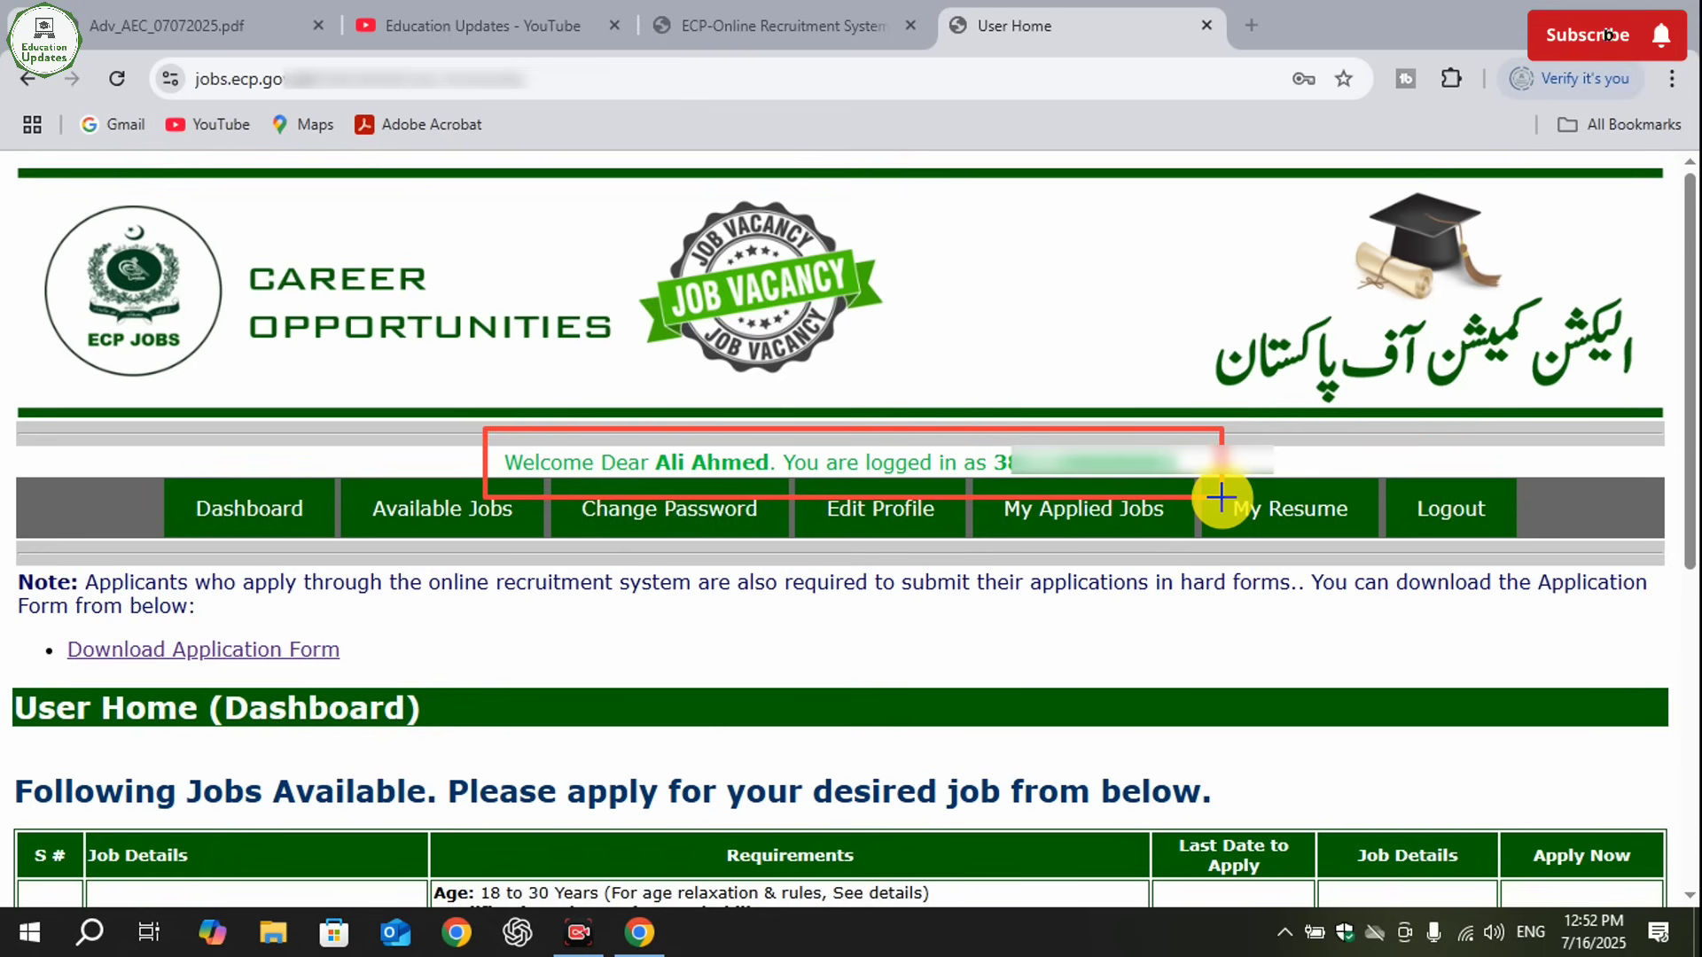
click(1130, 887)
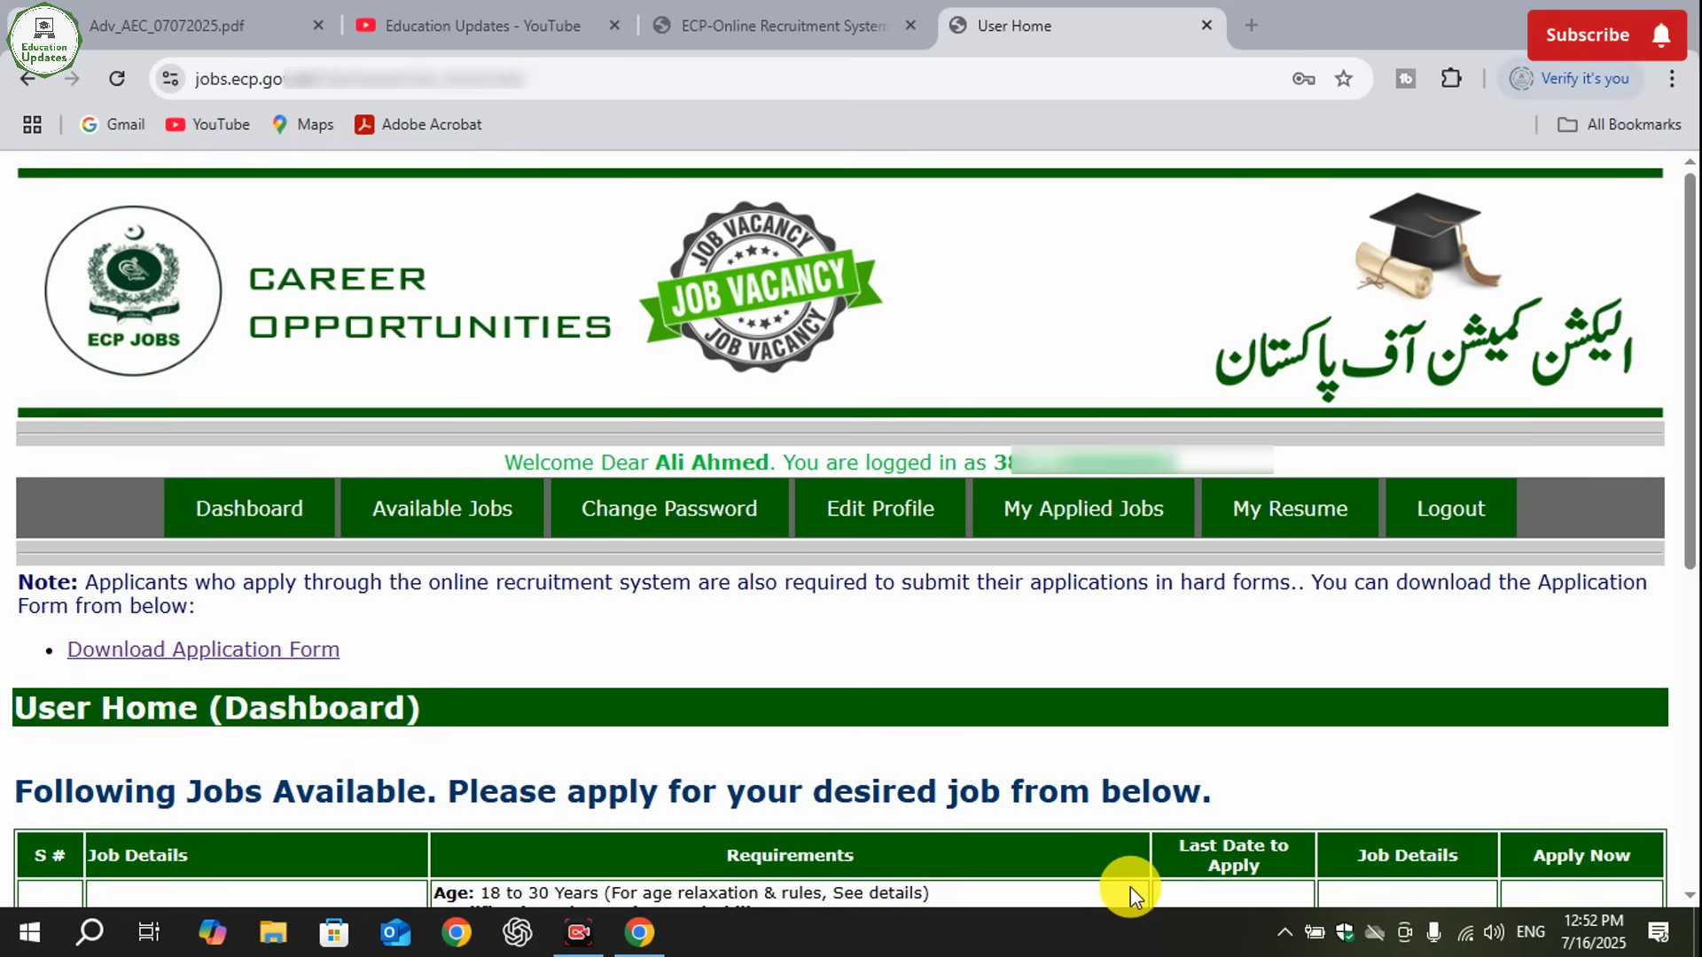
mouse_move(1378, 470)
mouse_down()
mouse_move(1359, 498)
mouse_move(1214, 538)
mouse_up()
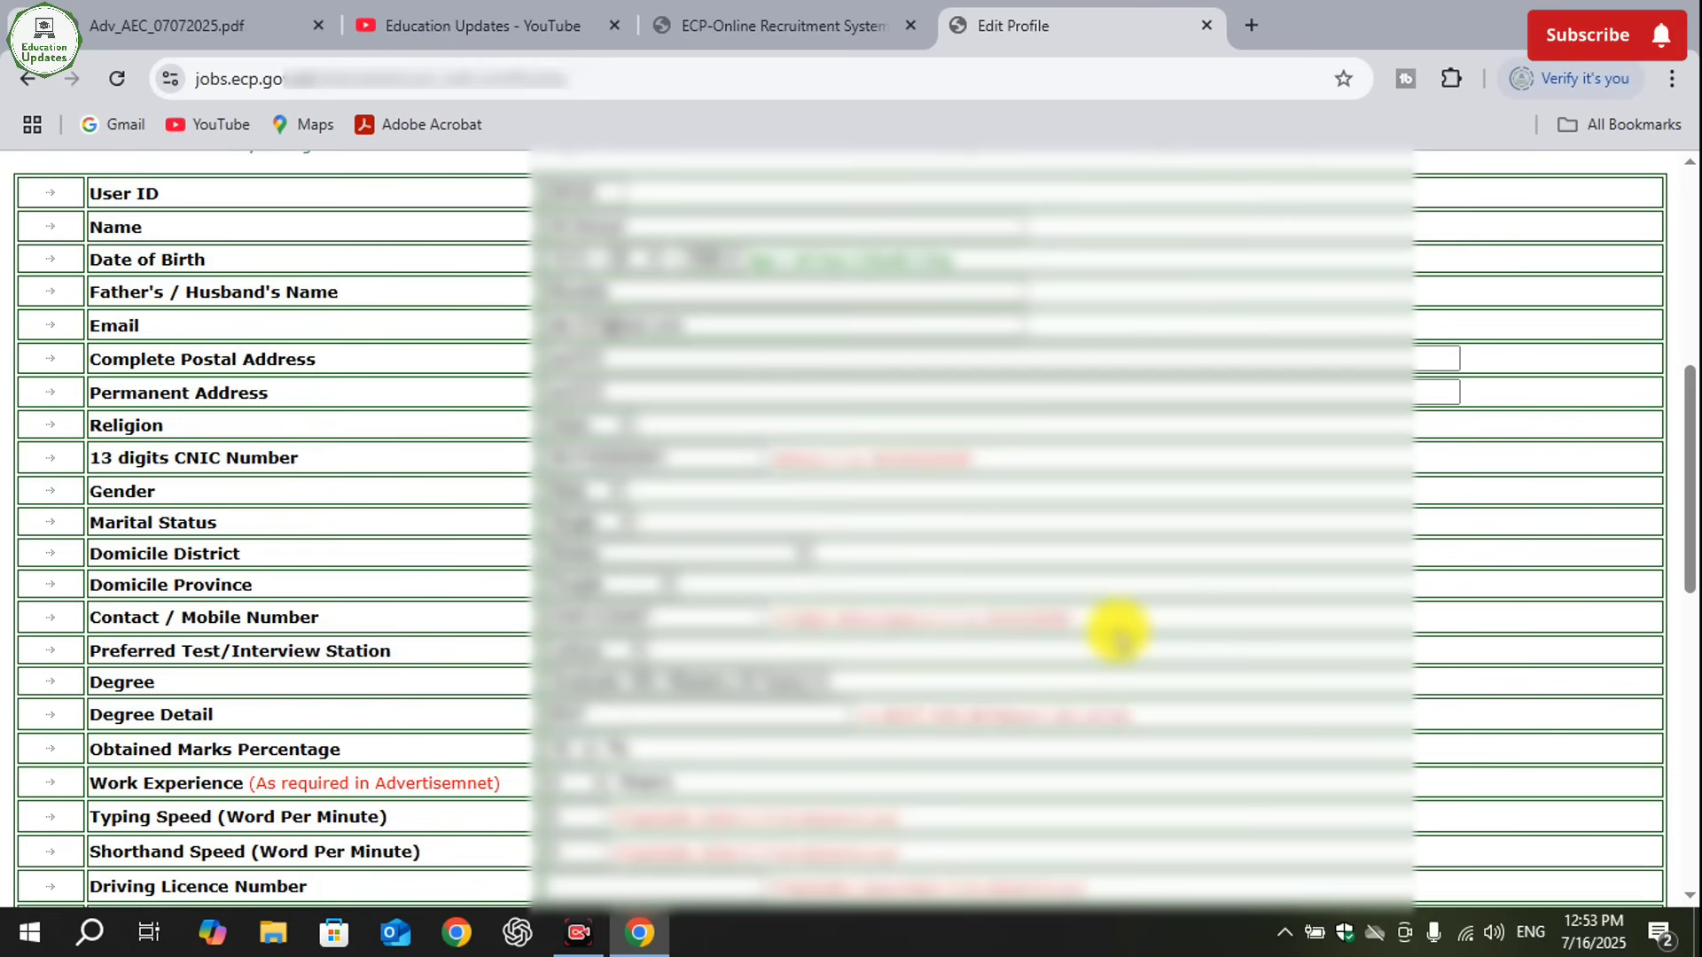
- Open the form for adding a new education from the profile's Educational Qualifications section and read its notes
scroll(1192, 877, down, 10)
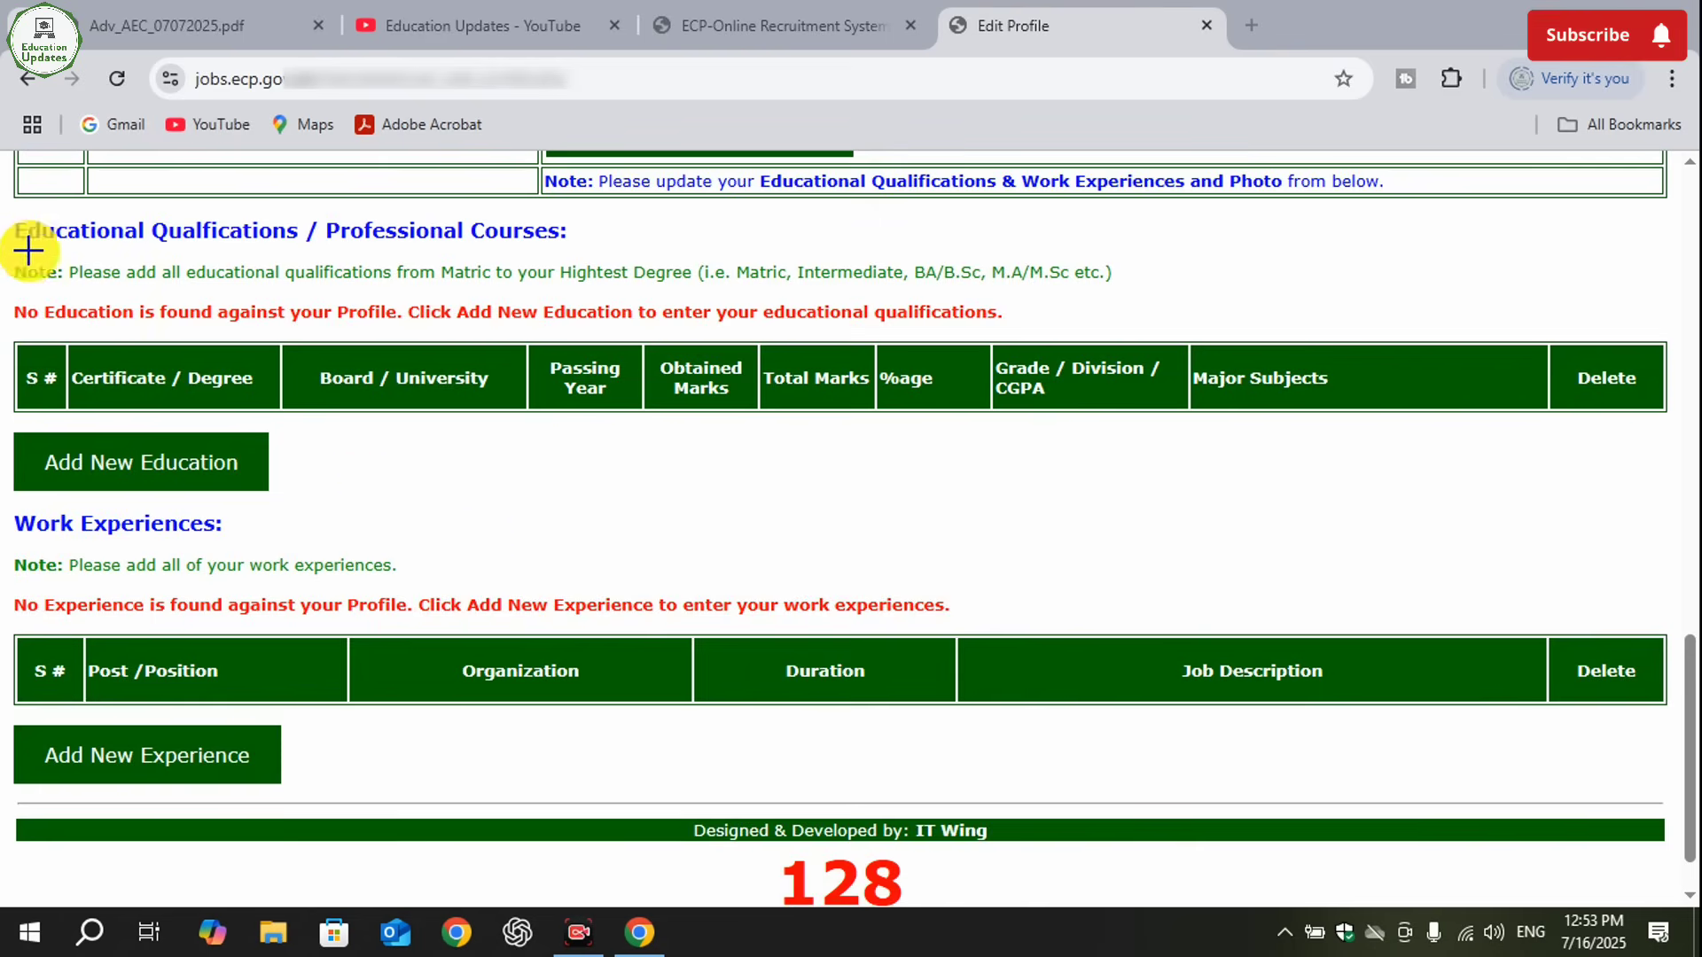
mouse_move(12, 254)
mouse_down()
mouse_move(1273, 312)
mouse_move(1274, 293)
mouse_up()
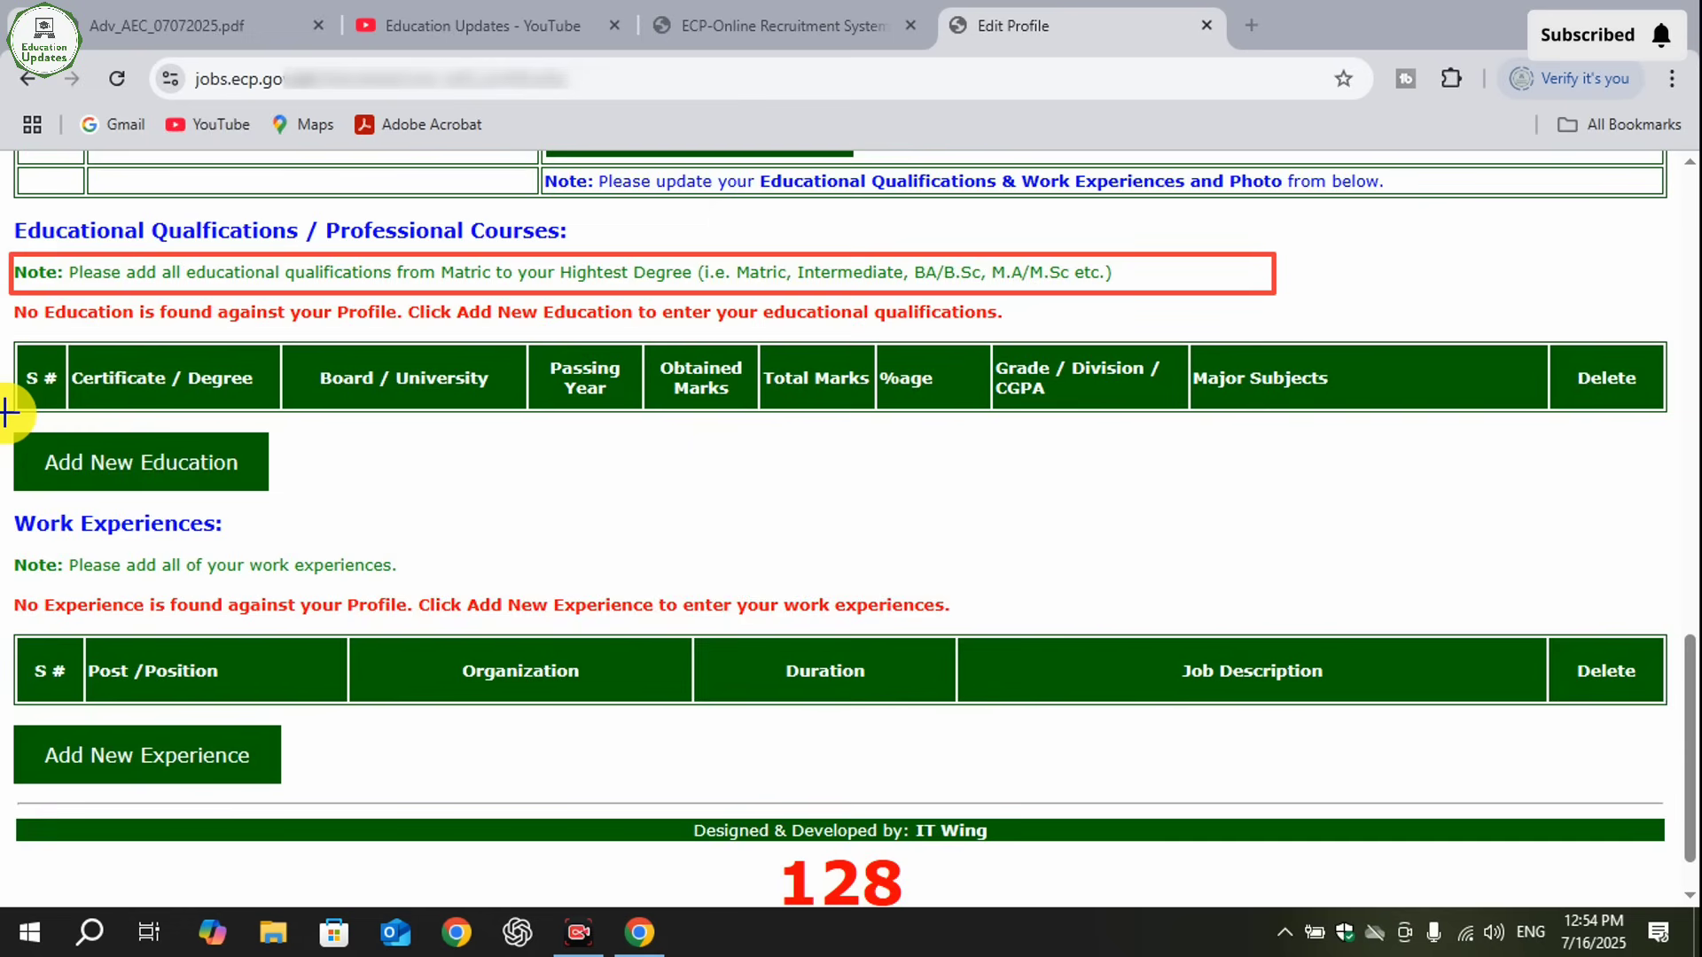
drag(6, 413, 301, 496)
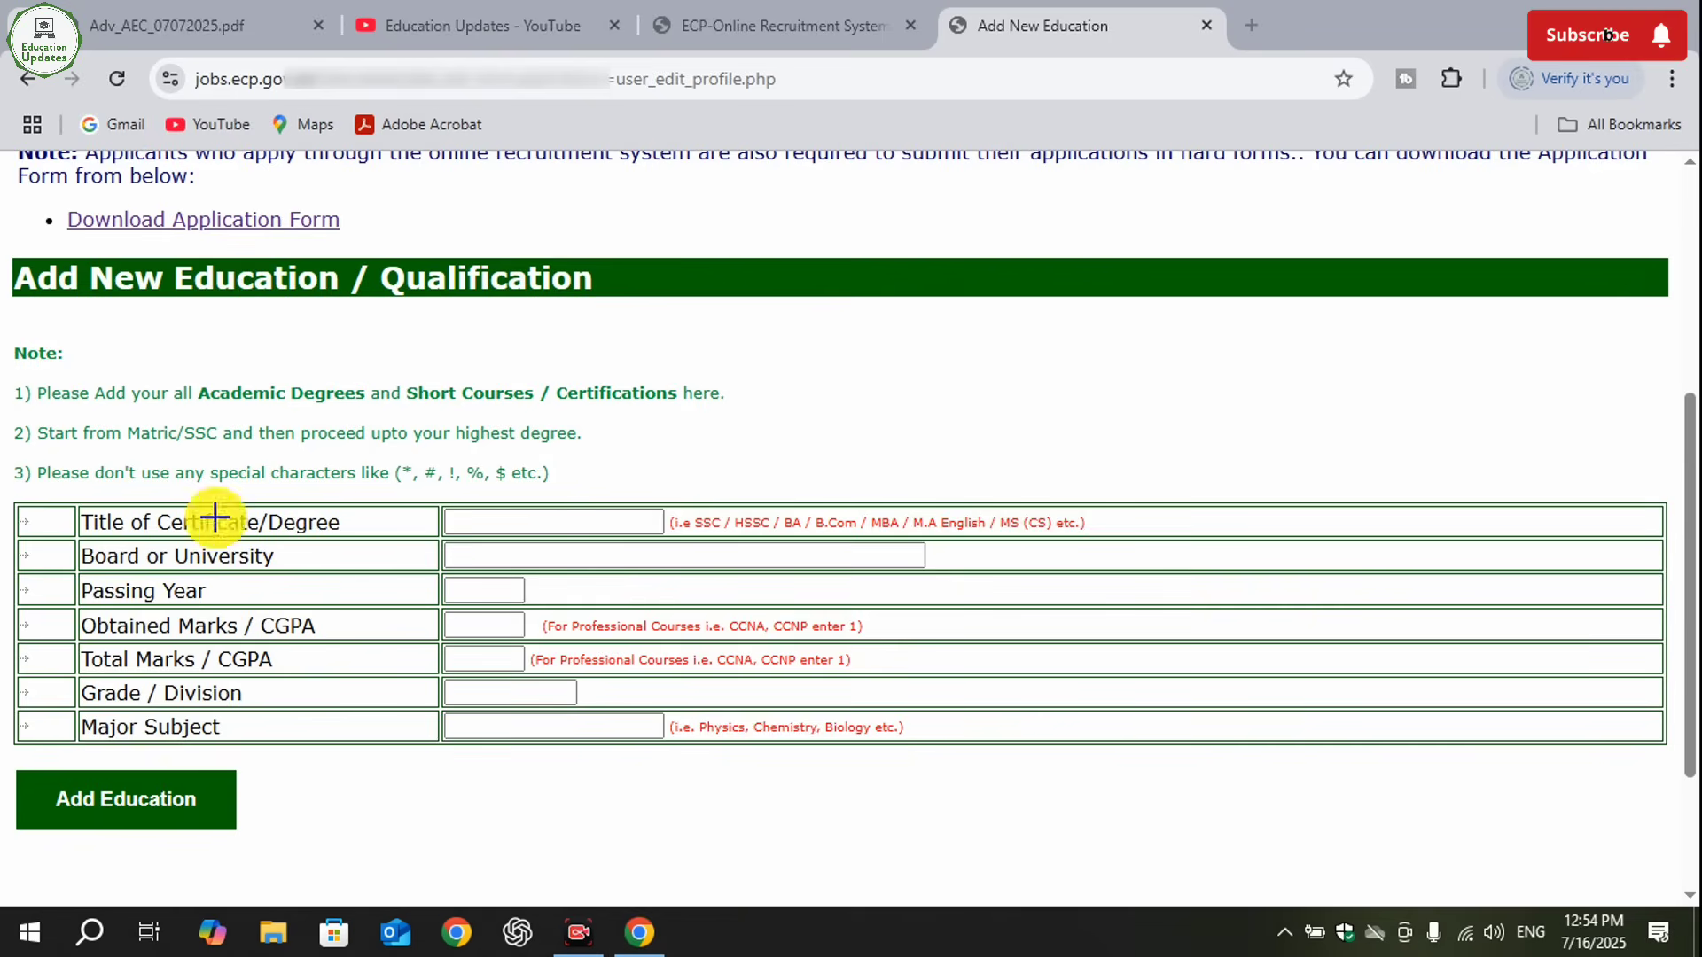
drag(103, 366, 749, 414)
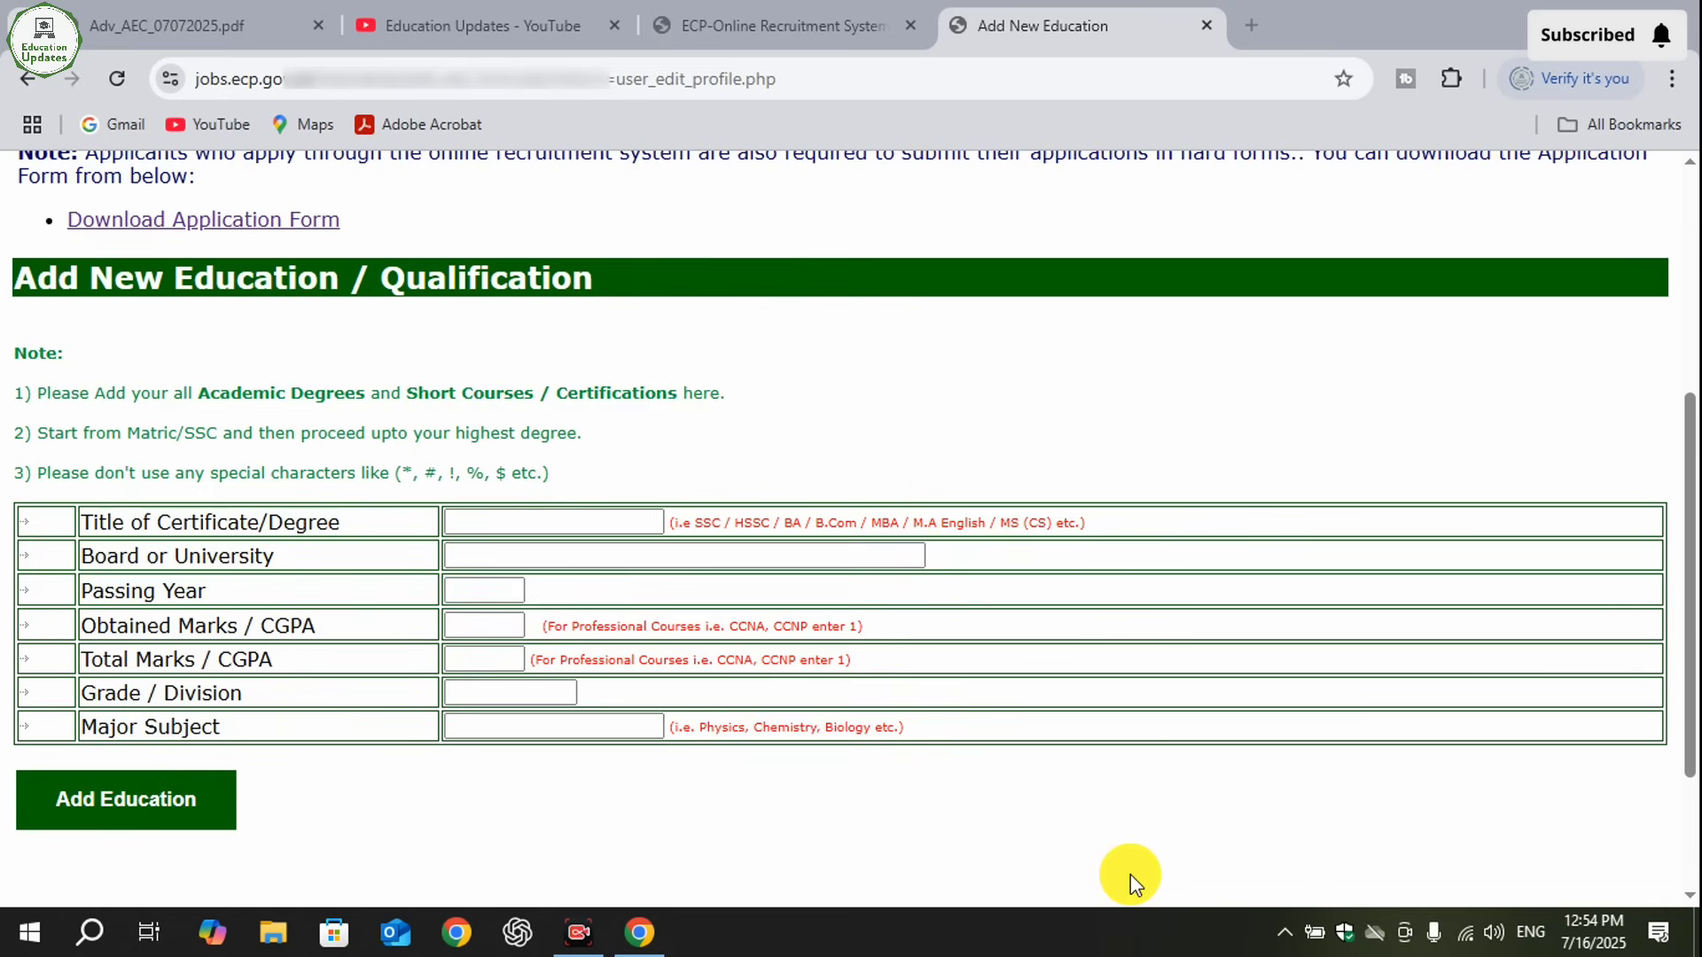
mouse_move(30, 406)
mouse_down()
mouse_move(192, 455)
mouse_move(638, 460)
mouse_up()
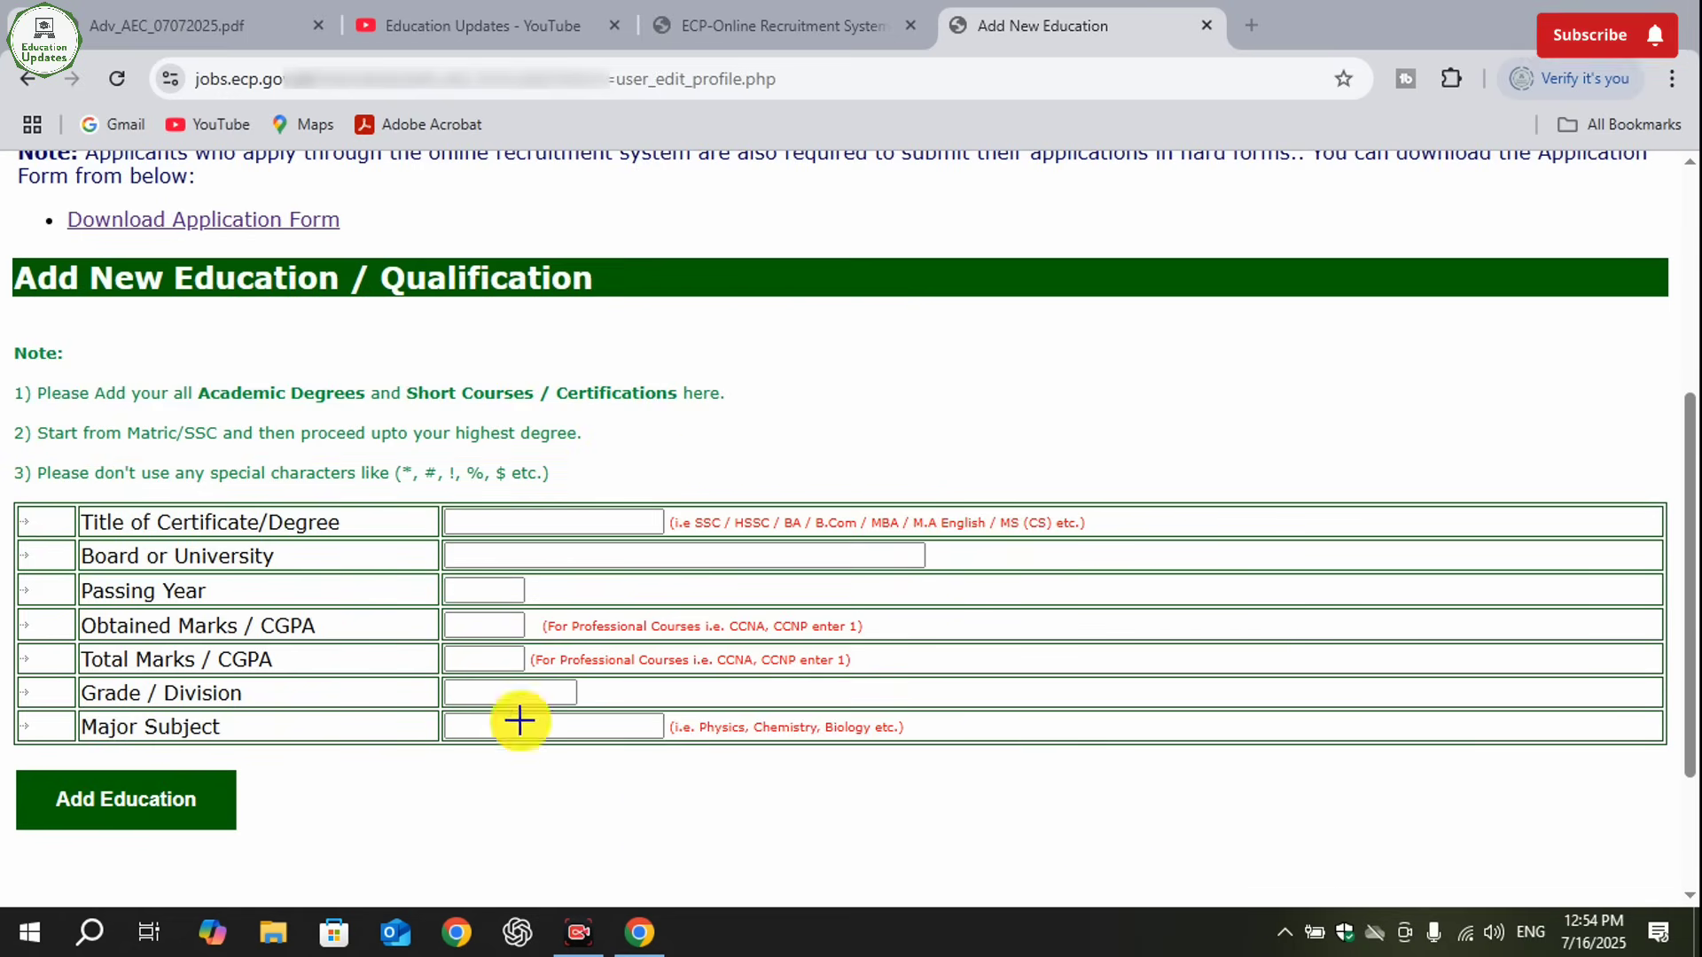
drag(59, 457, 758, 499)
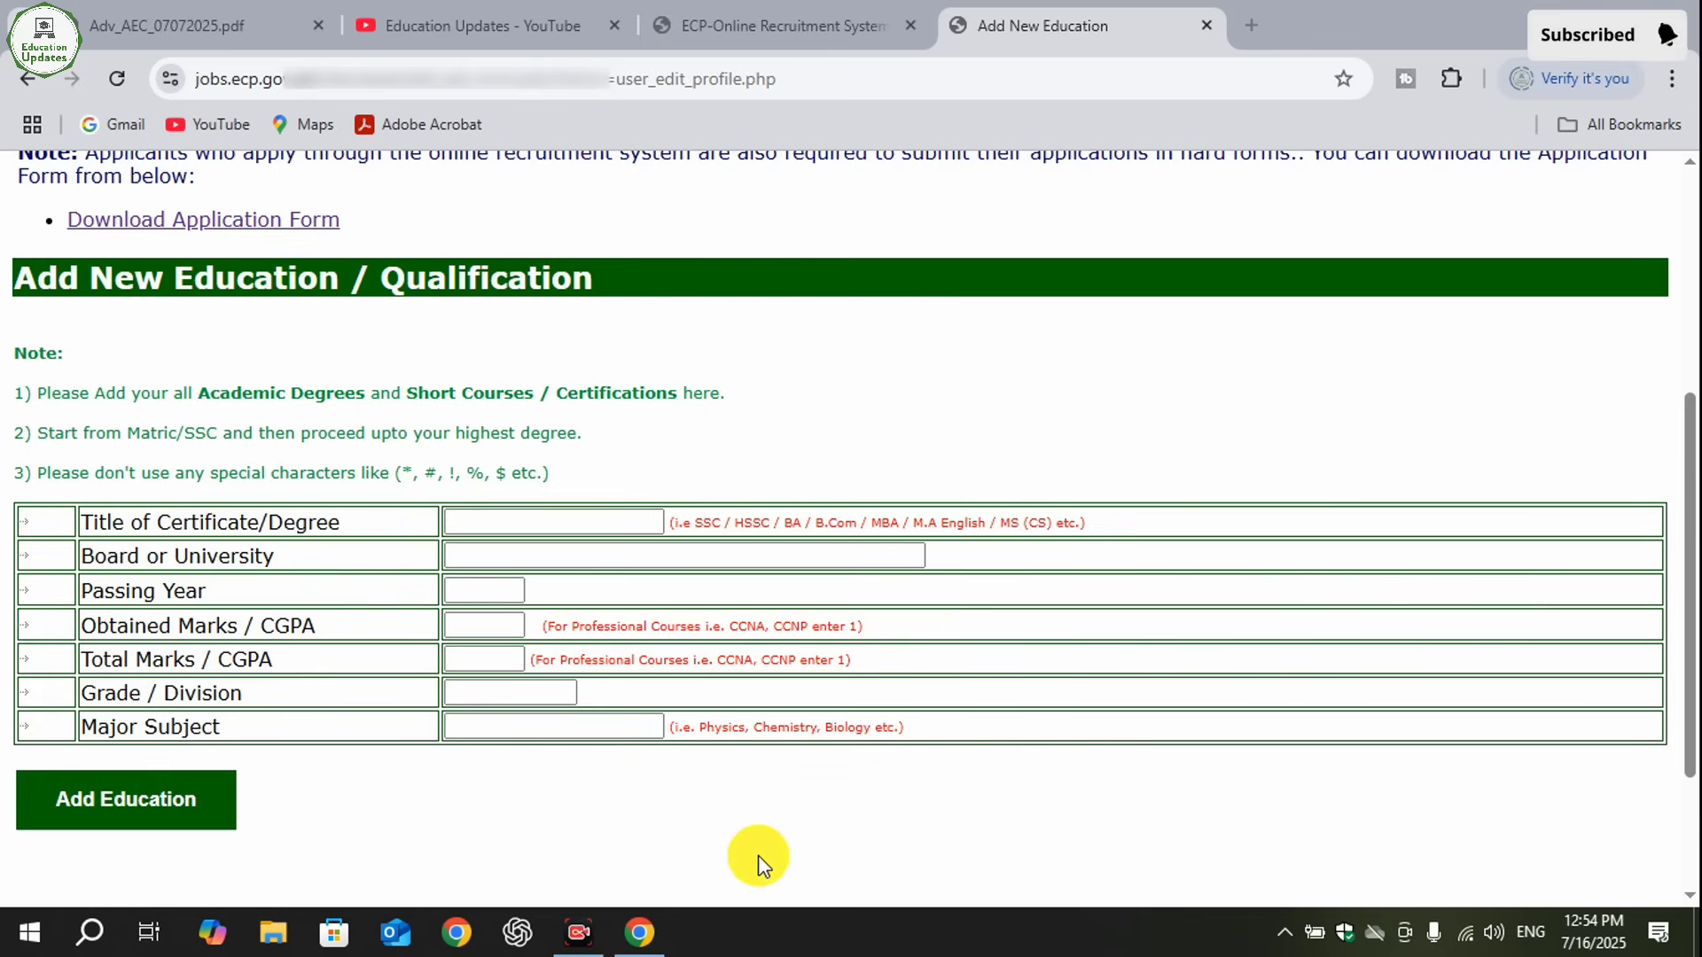
- Enter Matric as the certificate title and BISE LAHORE as the board in the new education entry
click(493, 518)
text(SSC)
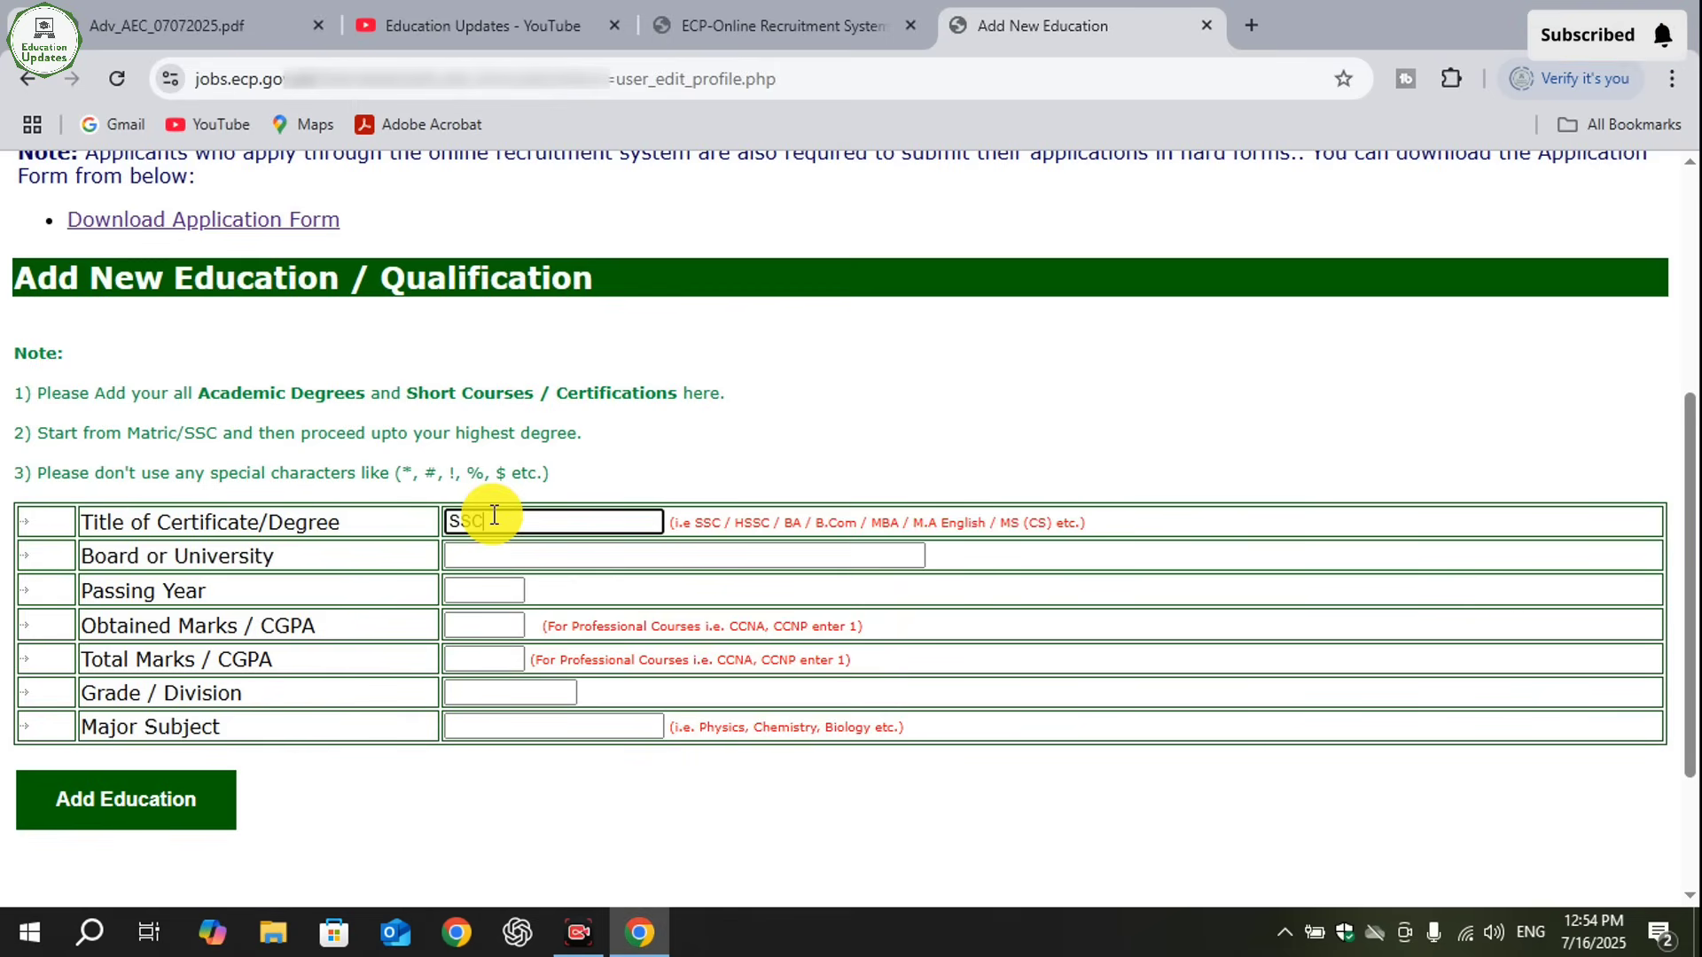
text(Matric)
click(555, 559)
text(BIS)
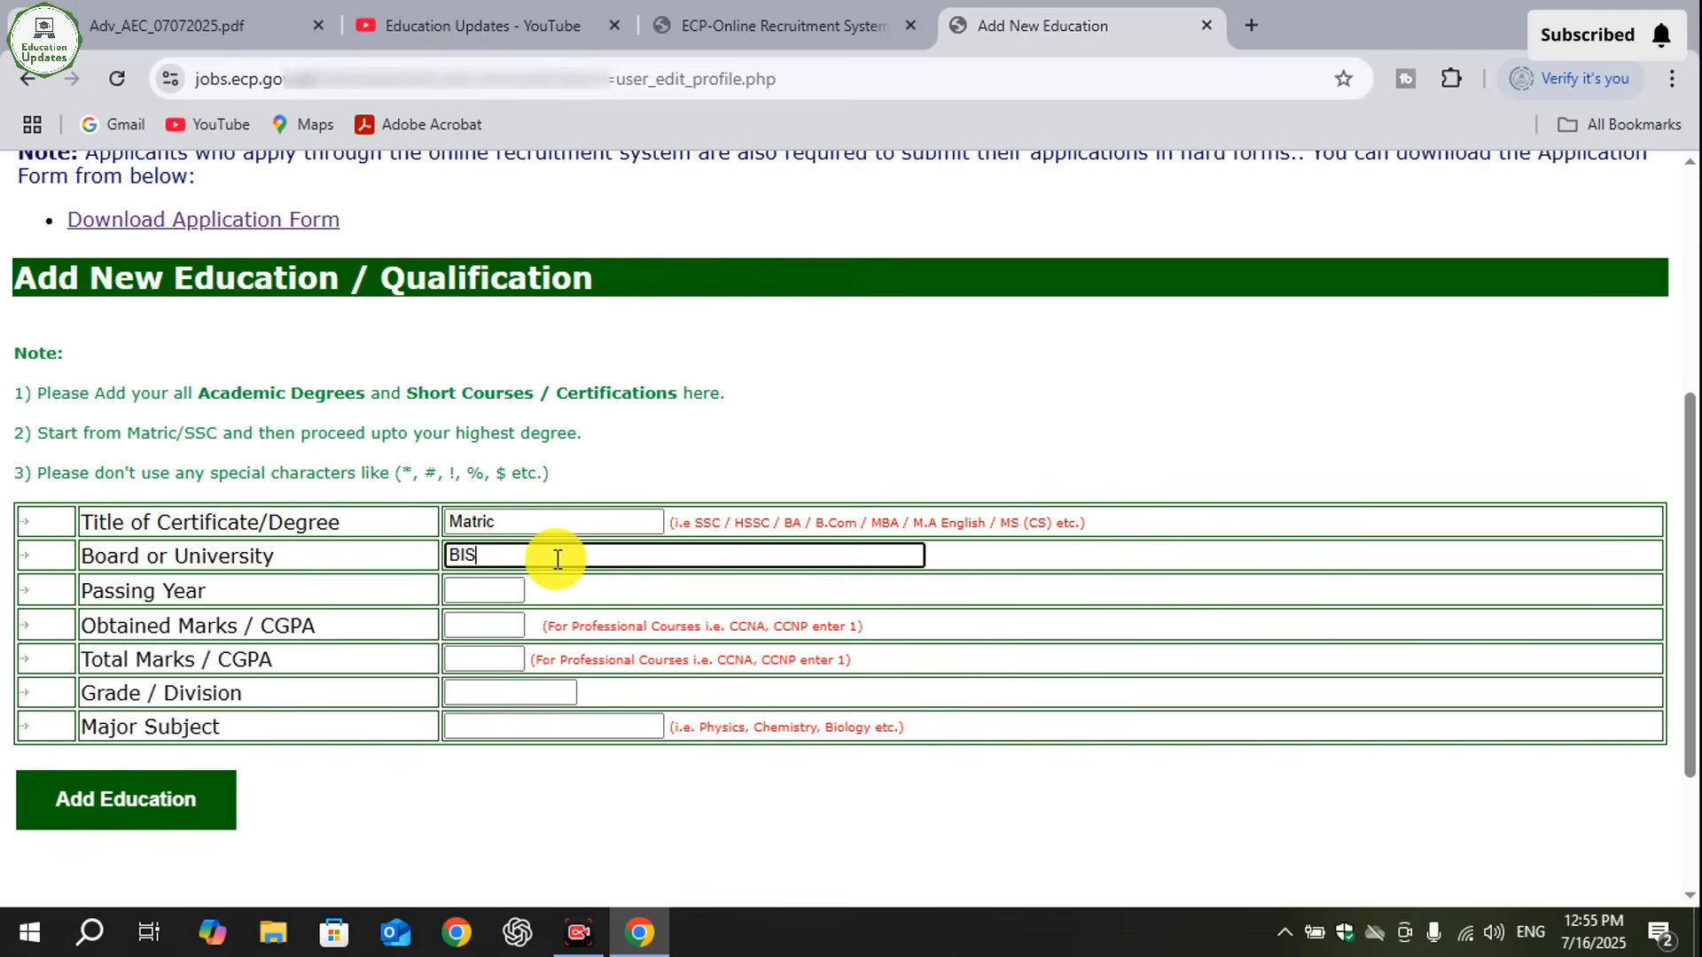
text(E LAHORE)
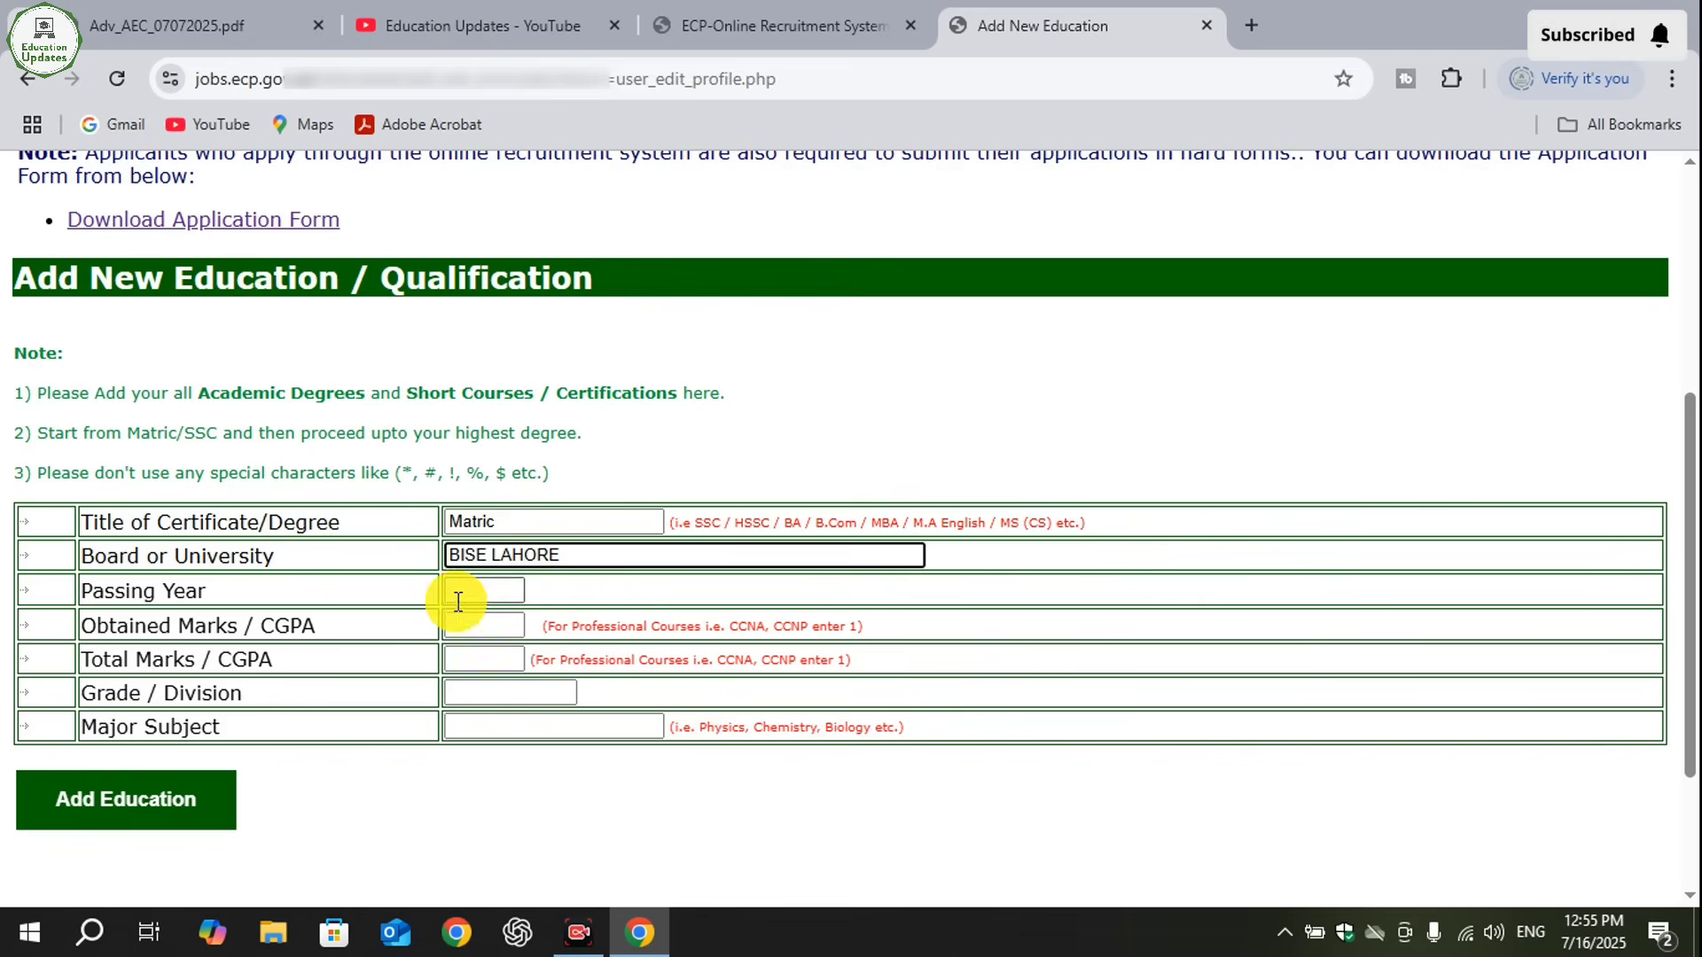
- Set the Matric entry's obtained marks to 776, total marks to 1050 and grade/division to 1st
click(495, 585)
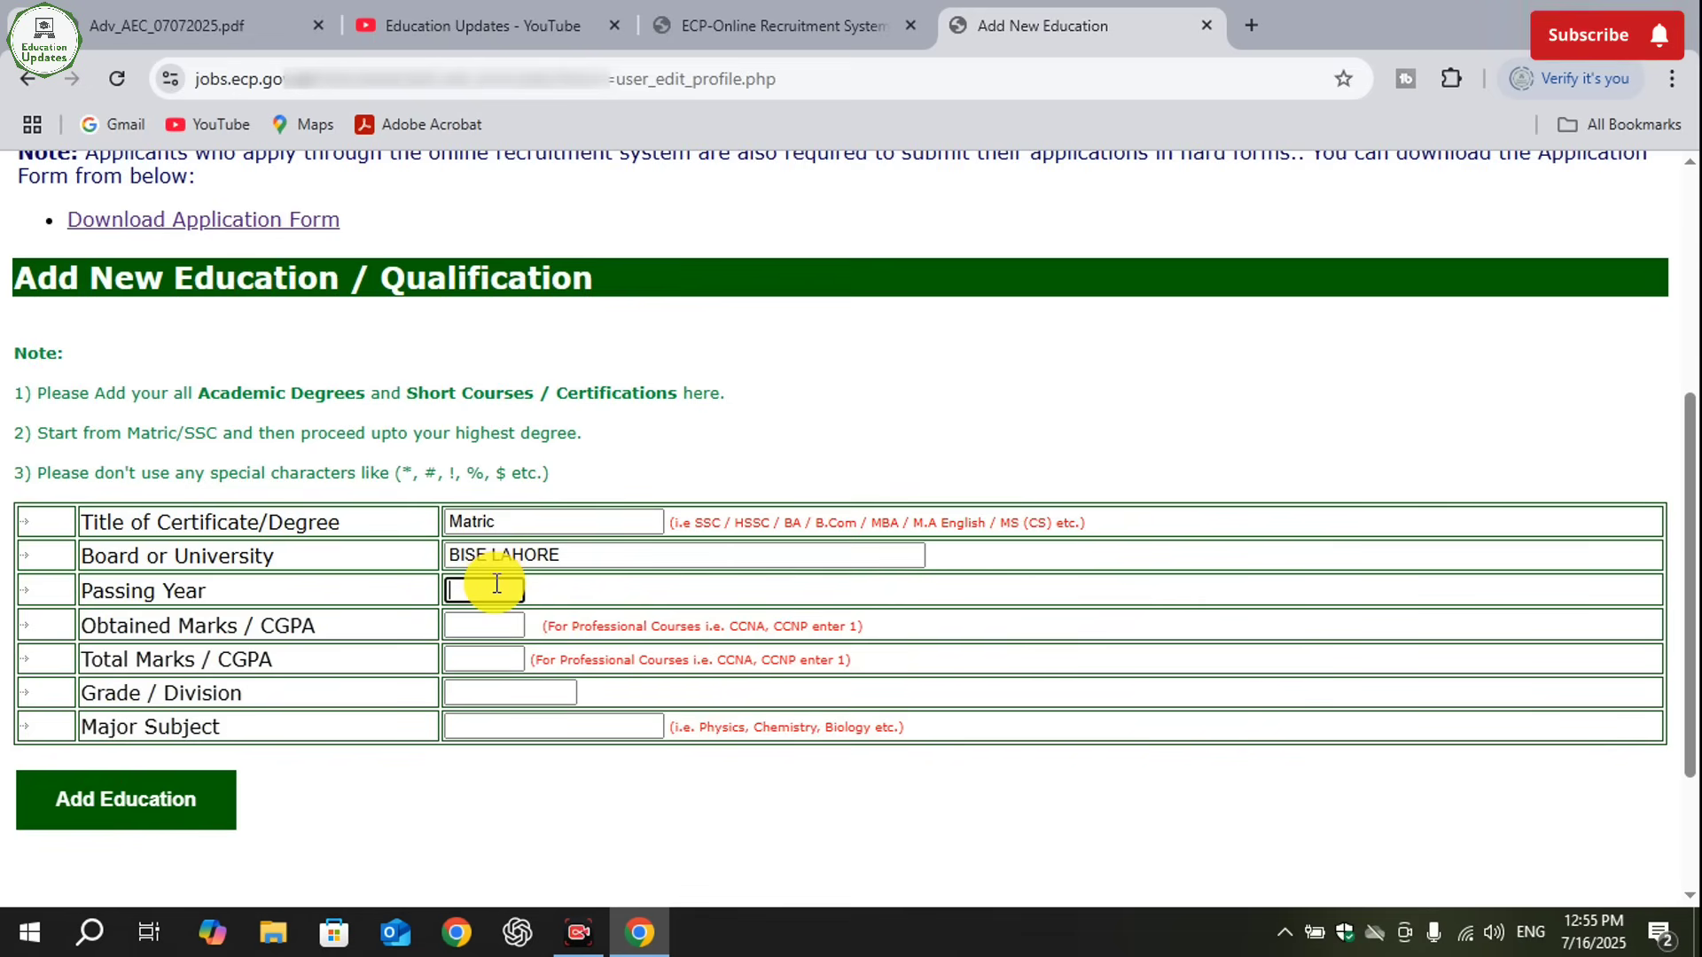
click(468, 626)
text(776)
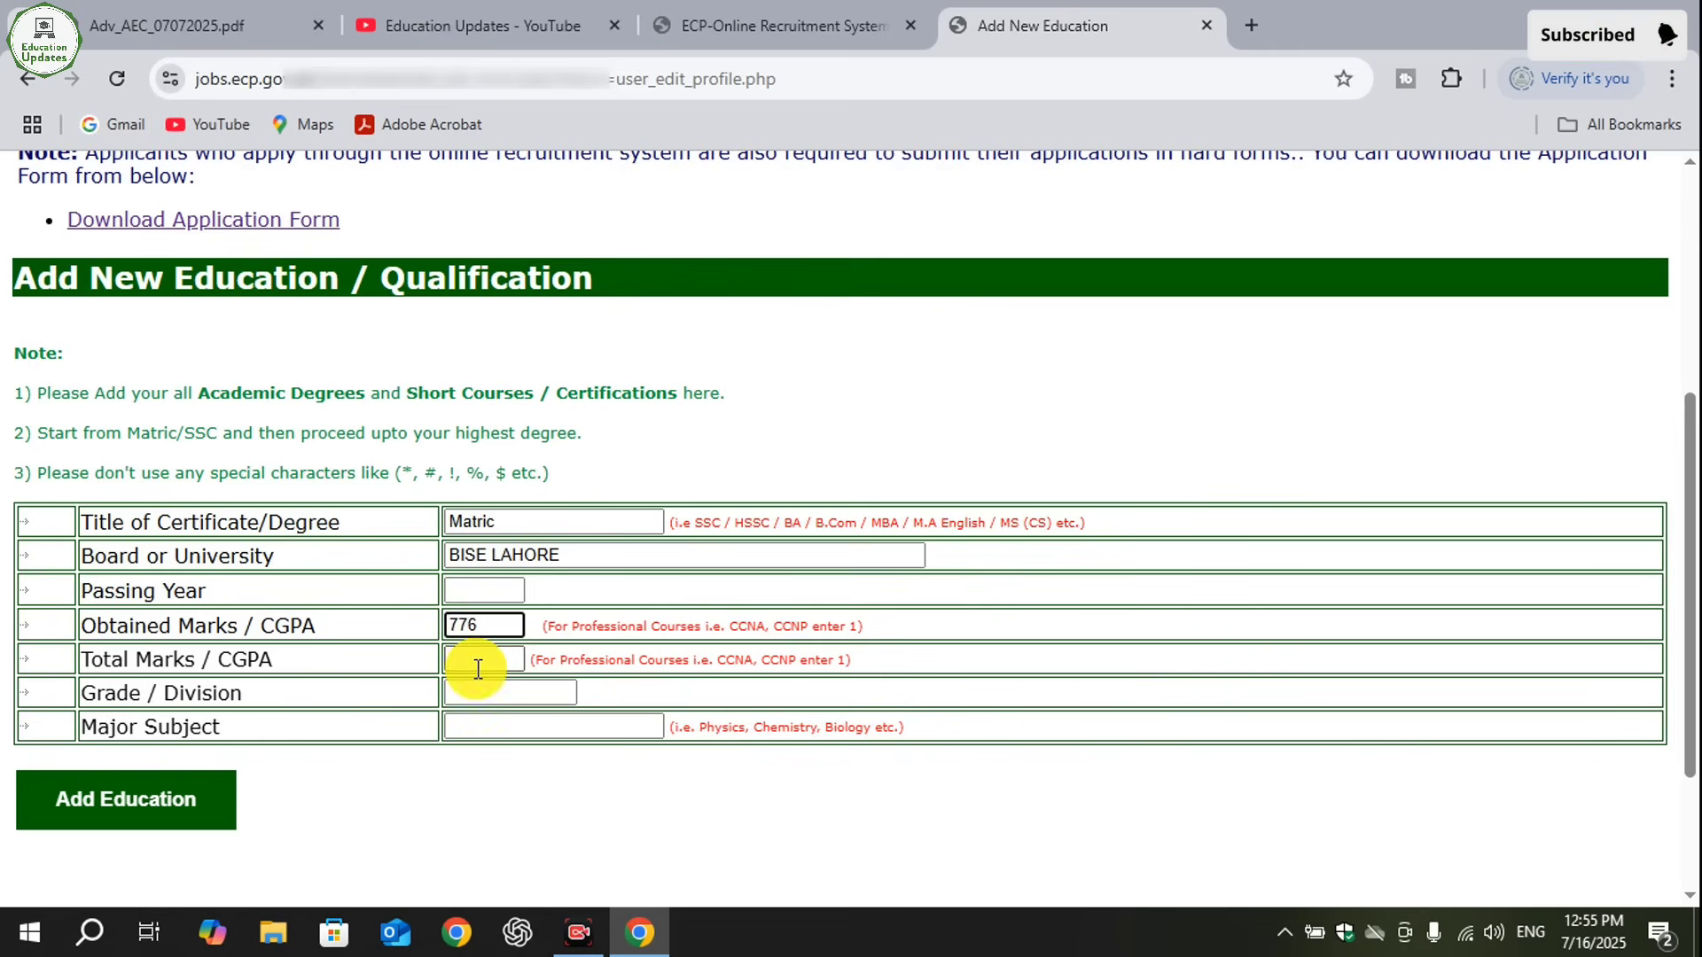
click(478, 669)
text(10)
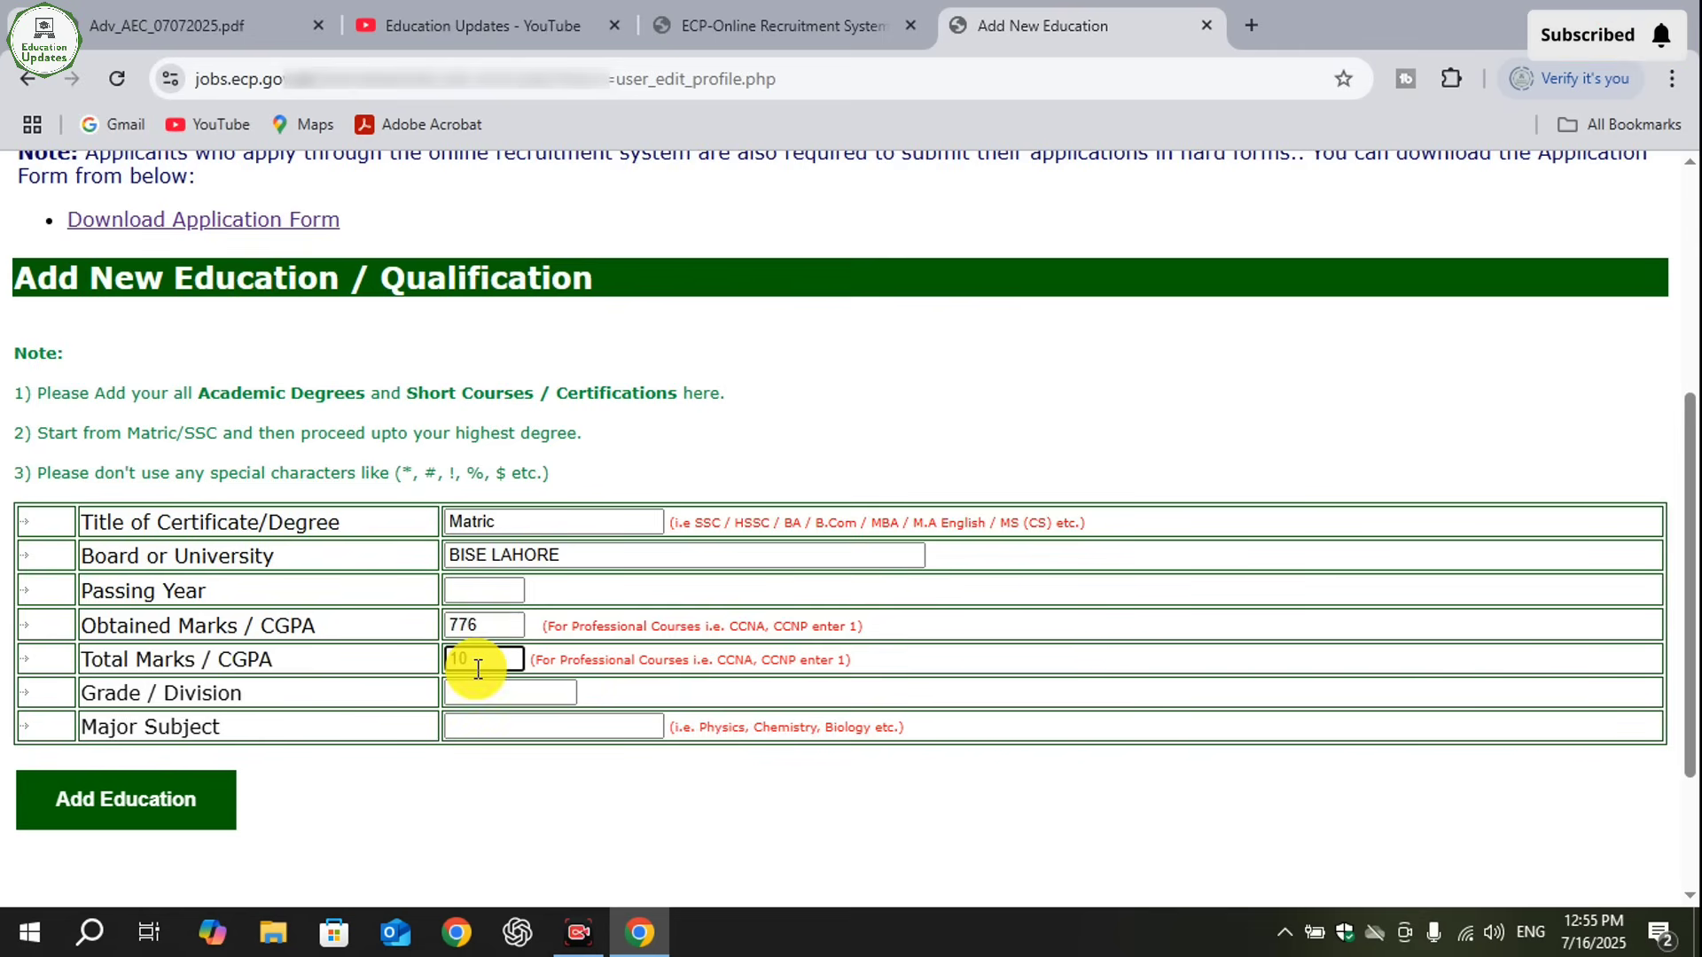
text(50)
click(499, 692)
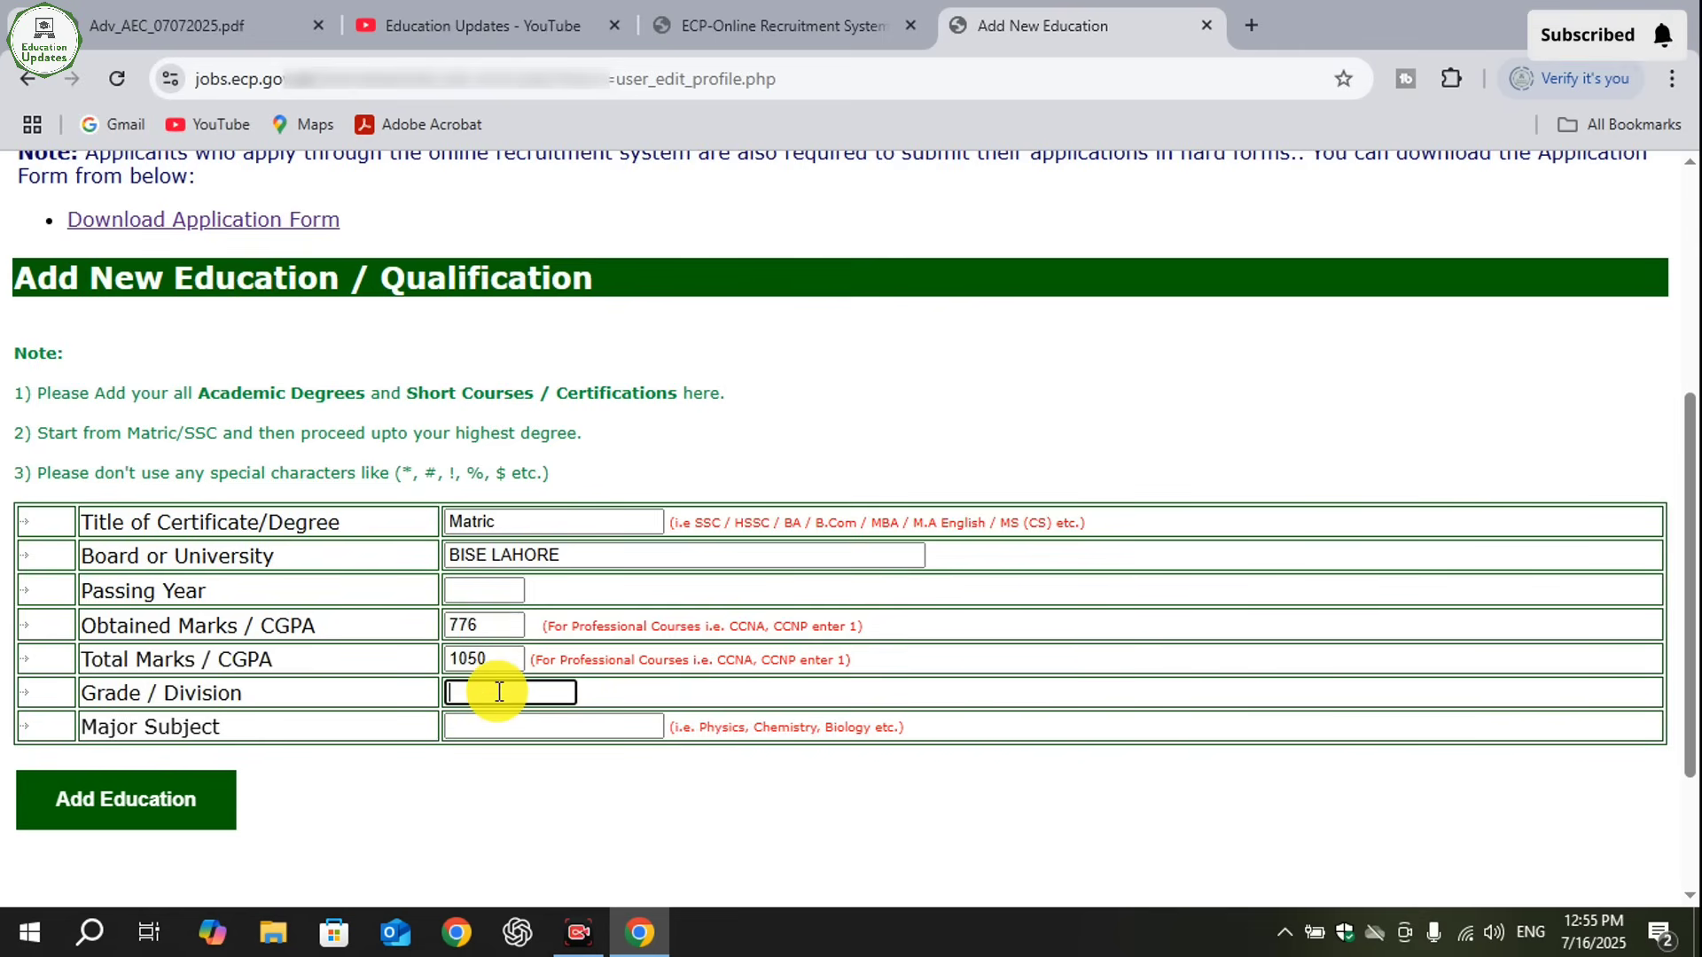
text(1st)
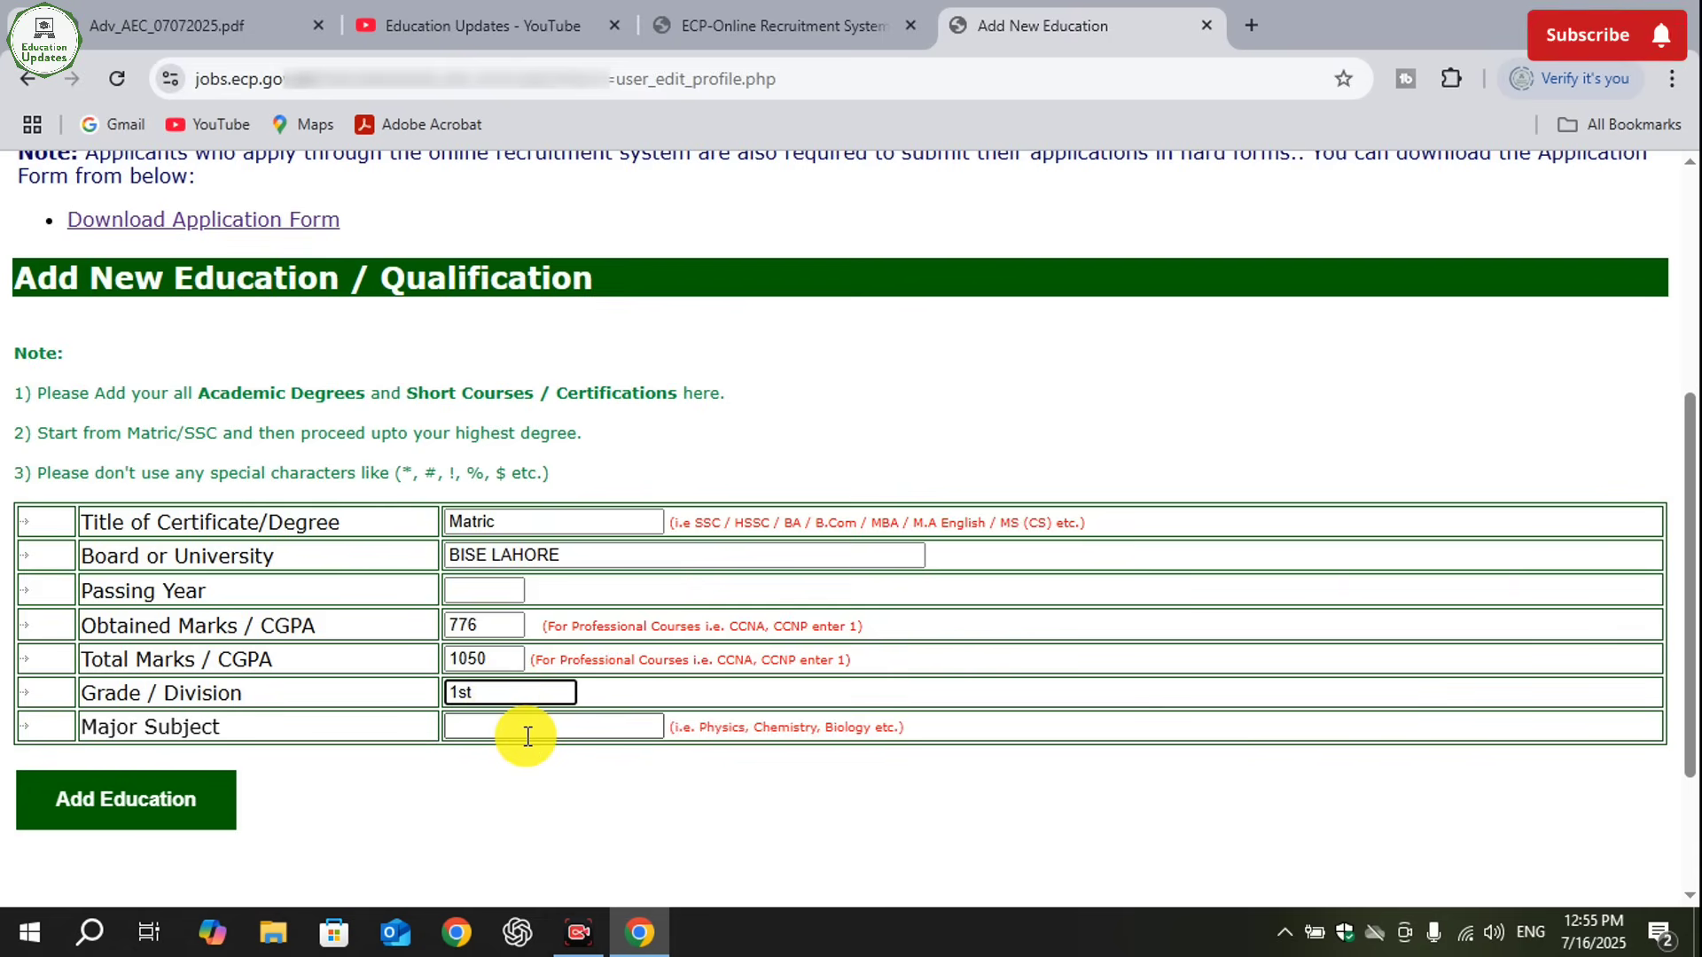
- Enter Physics, Chemistry, Biology, Mathematics as the major subjects and add the Matric entry to the profile
click(523, 726)
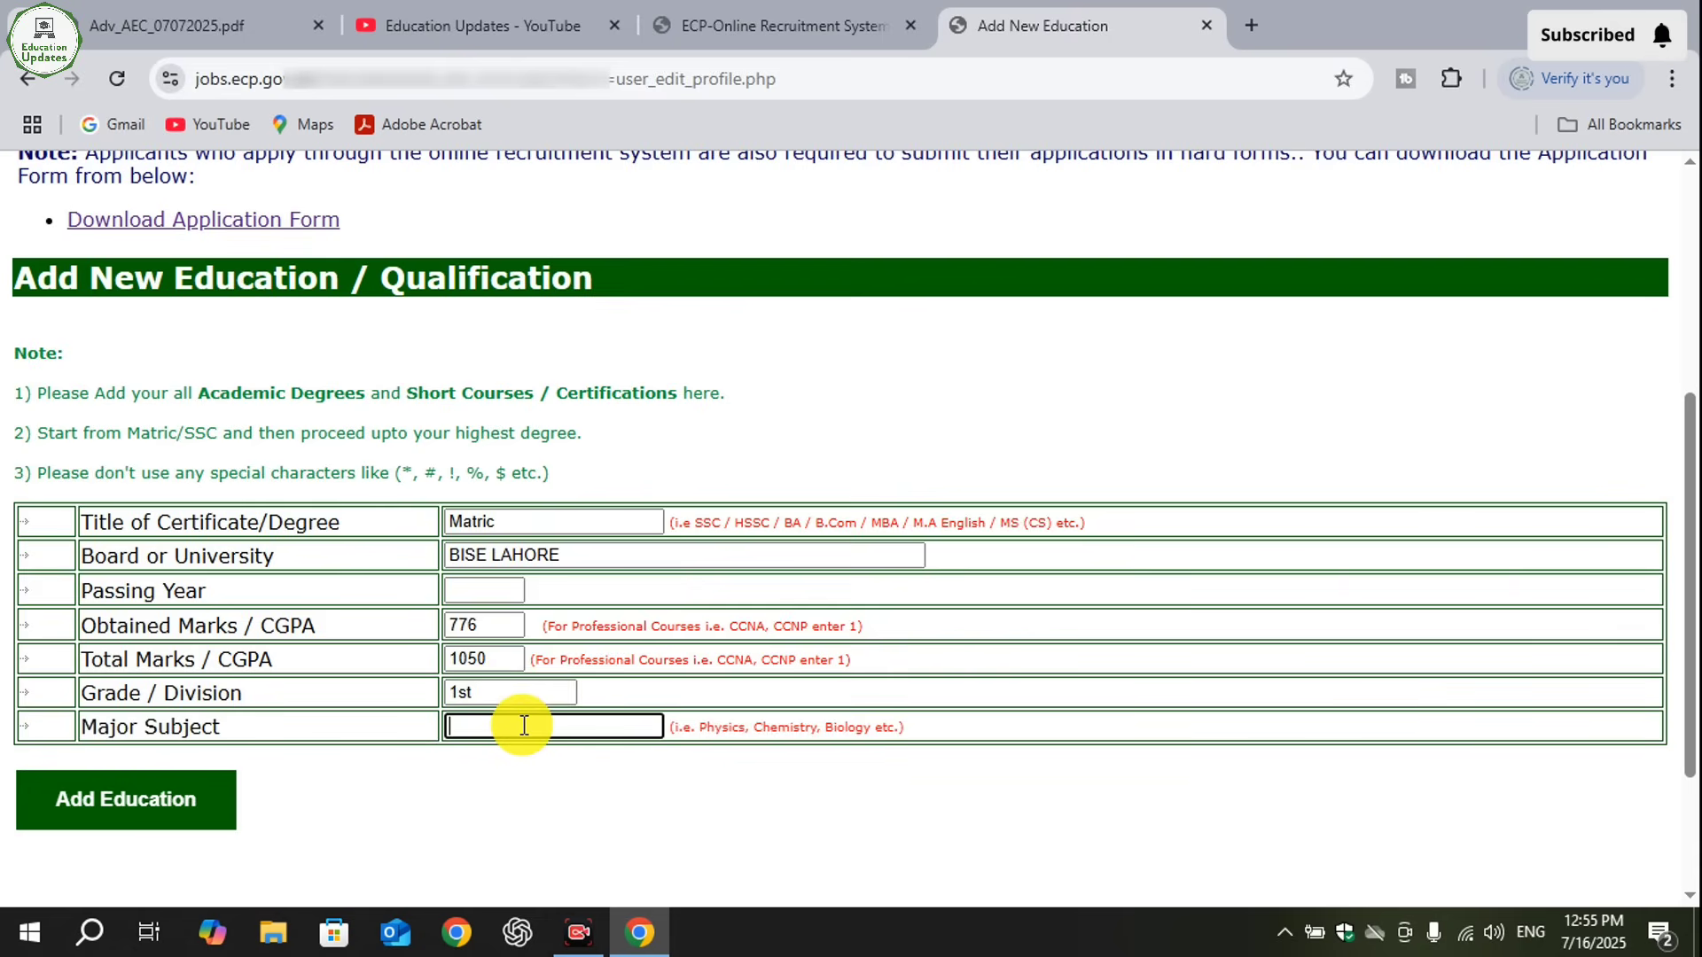
text(P)
text(husi)
key(BackSpace)
key(BackSpace)
key(BackSpace)
text(ysics, C)
key(BackSpace)
key(BackSpace)
key(BackSpace)
text(stry, Bio)
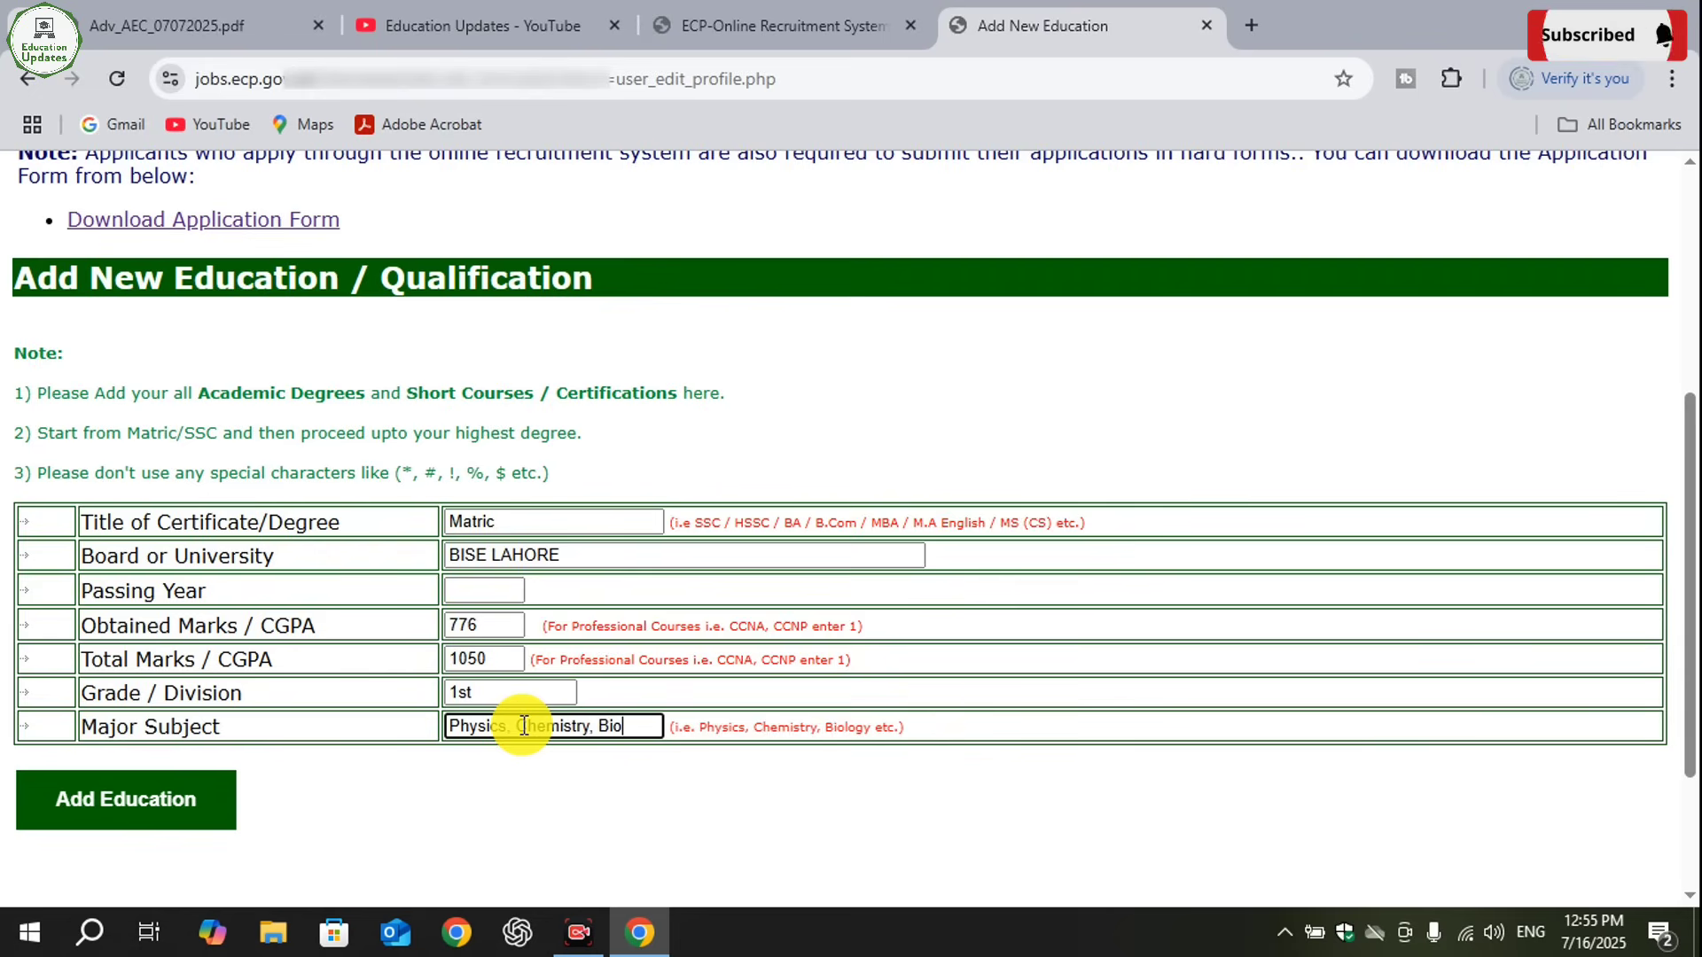
text(logy,)
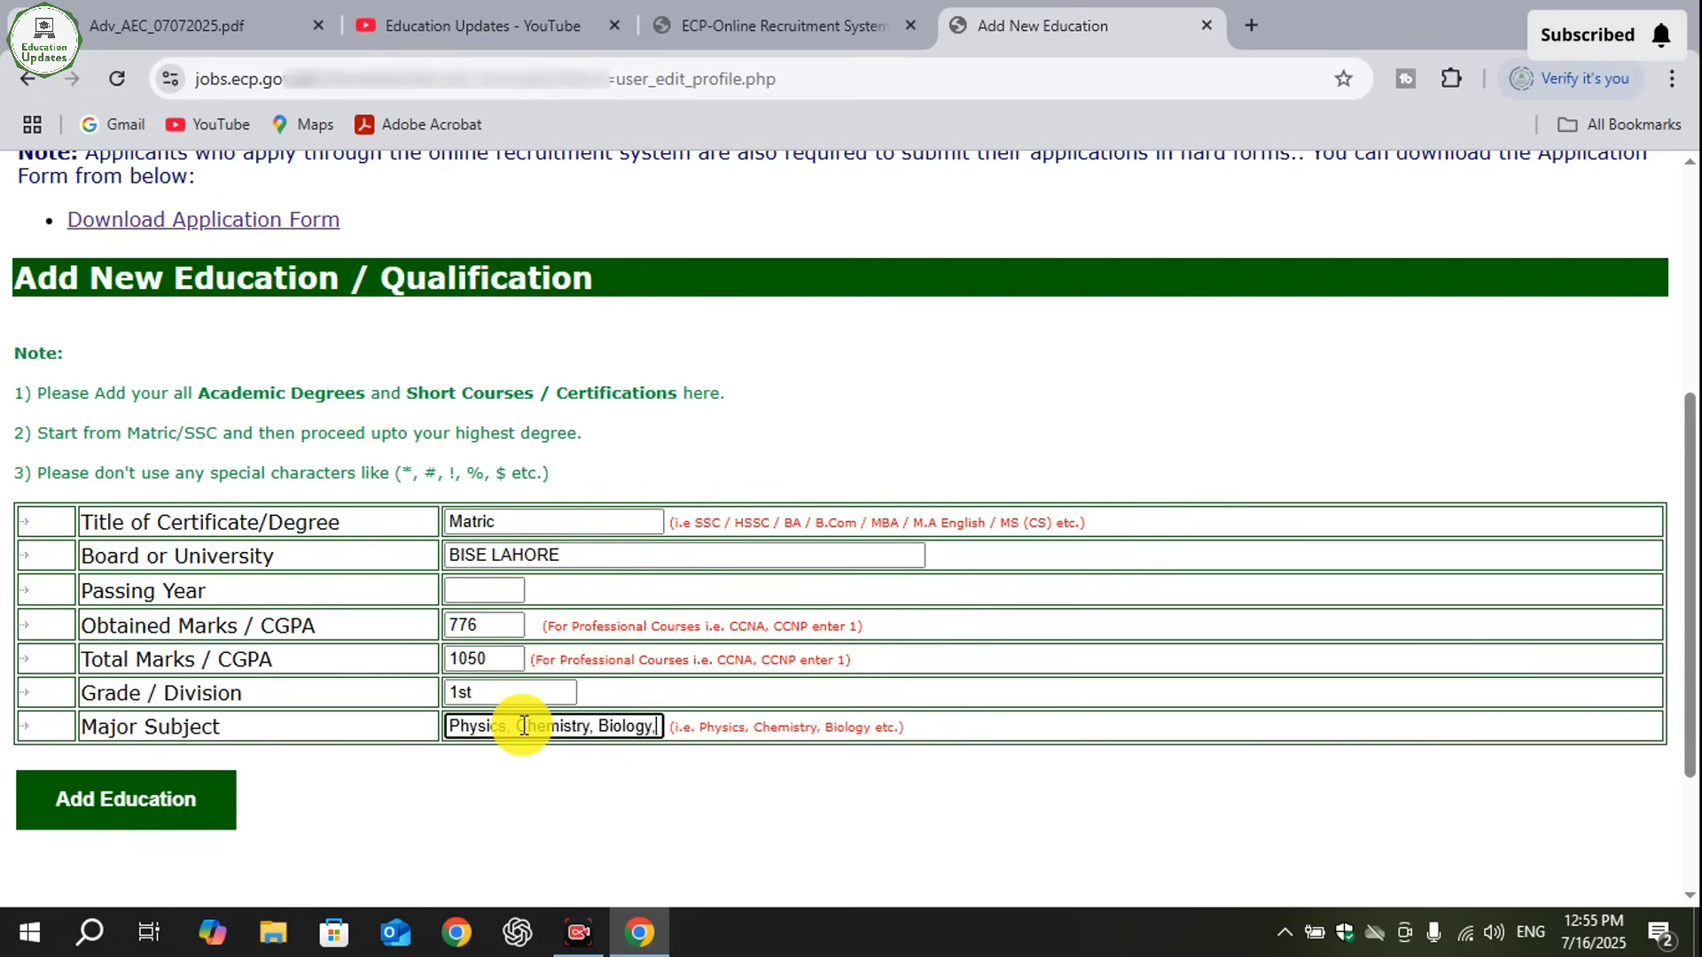
text( Mathe)
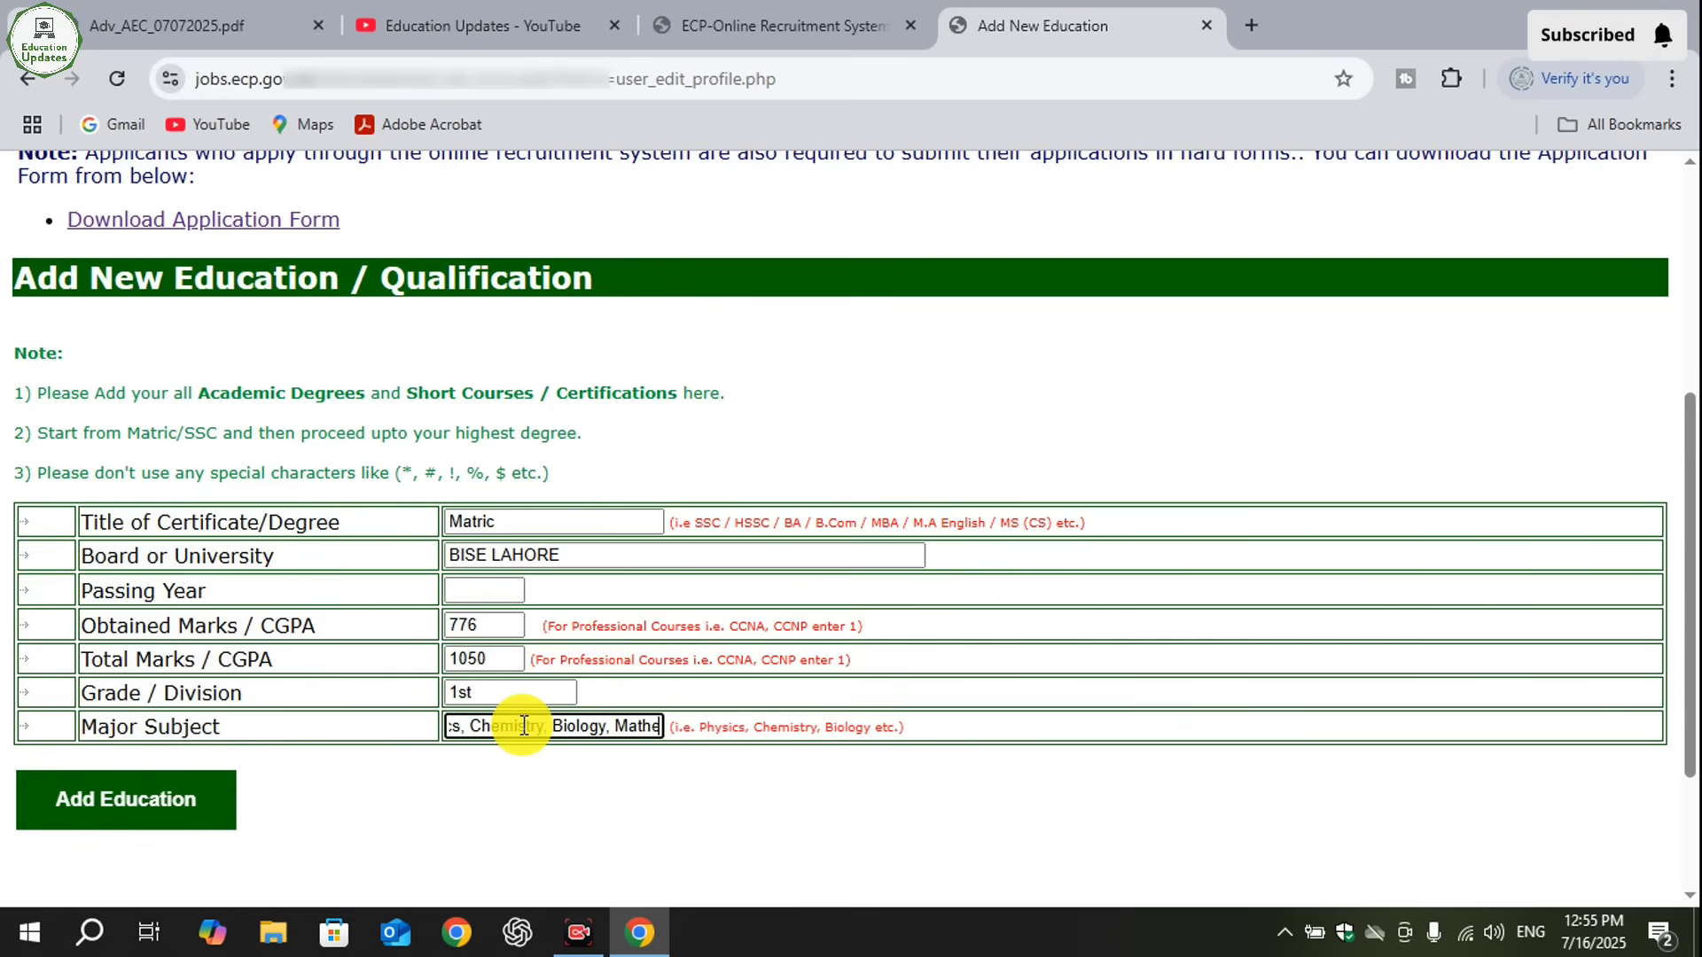
text(matics)
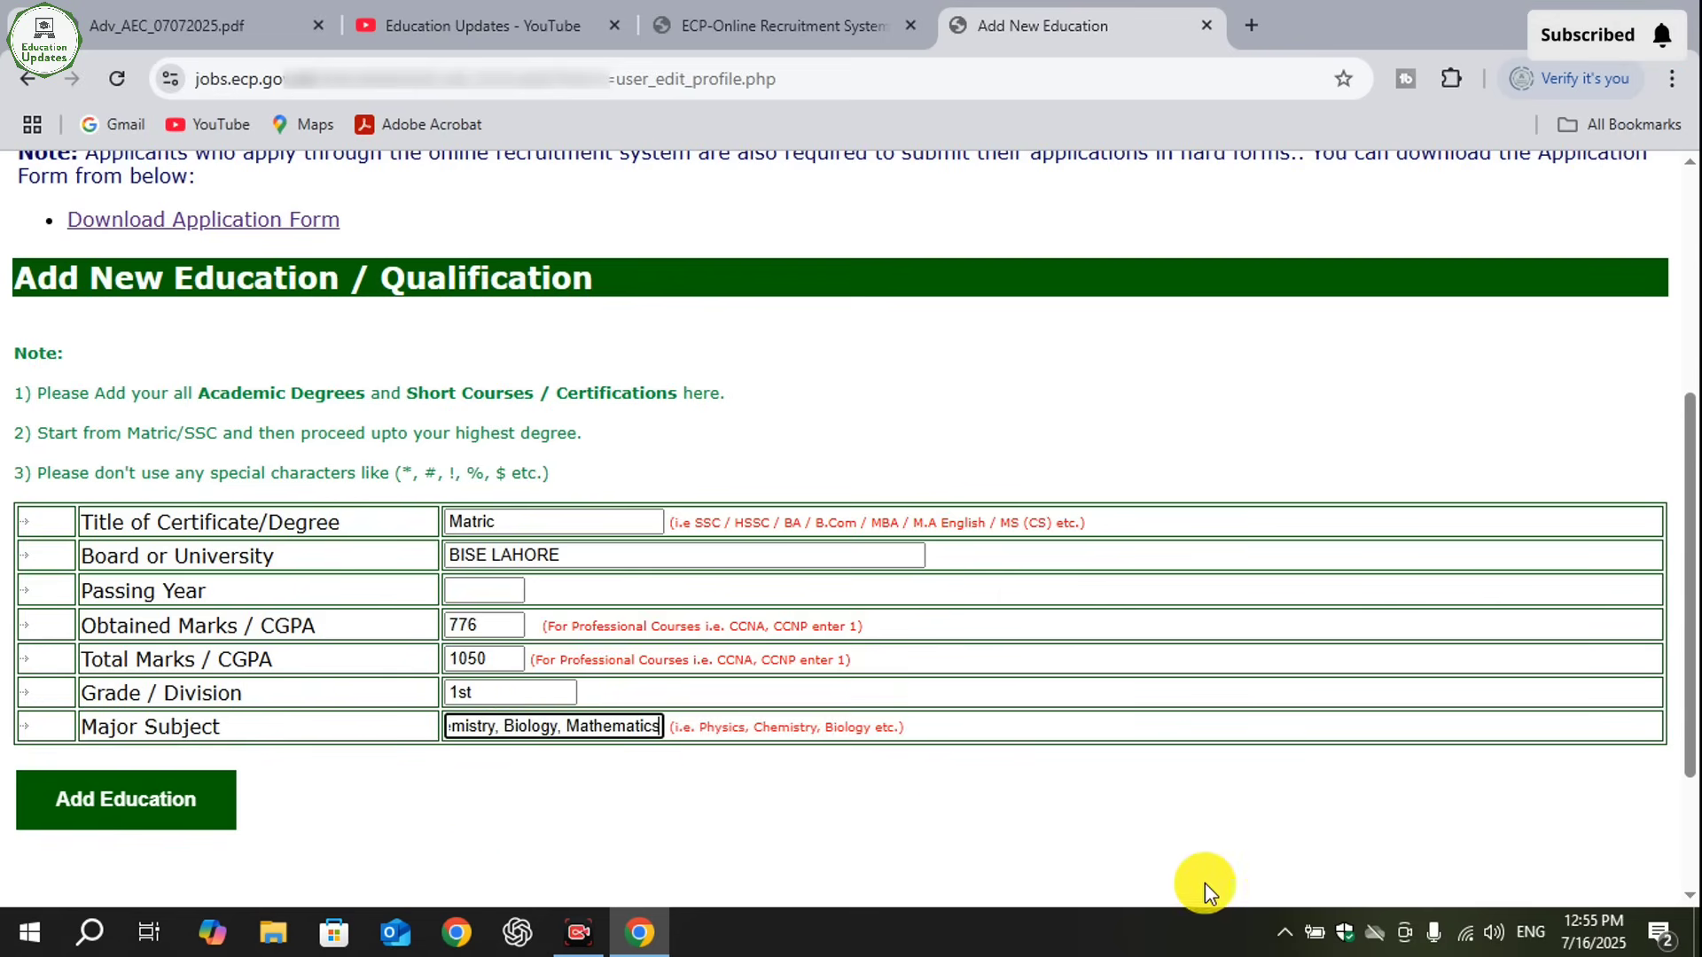
key(Return)
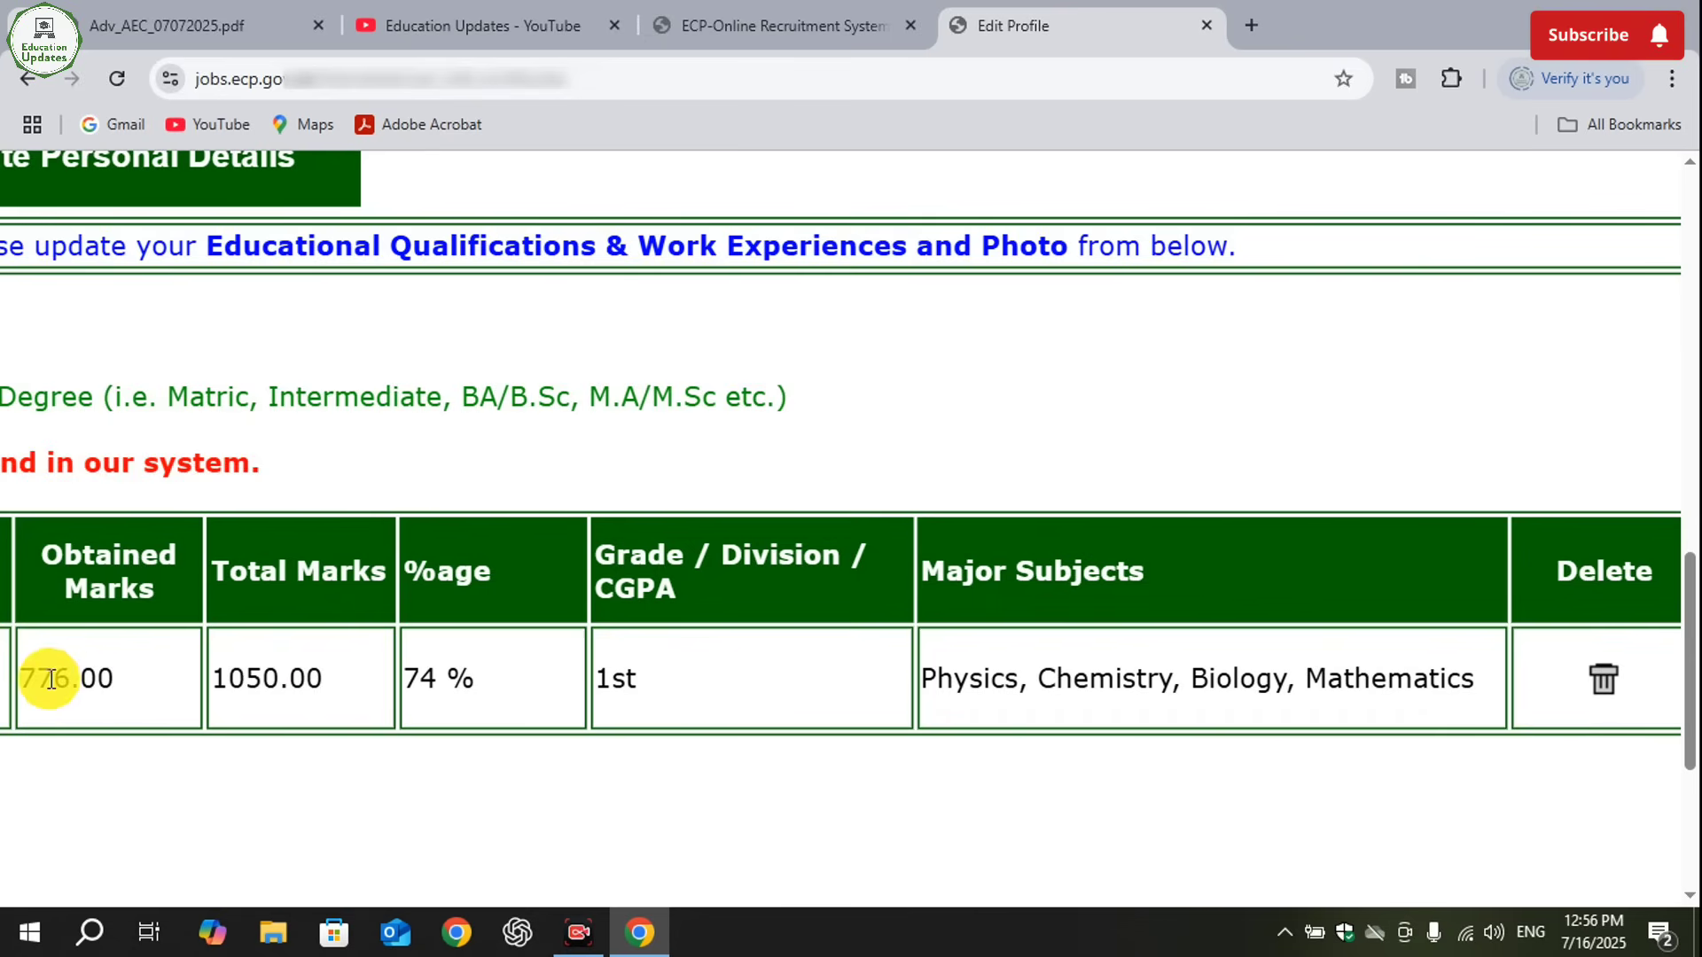
- Start another education entry with the certificate title HSSC and the board BISE LAHORE
drag(49, 675, 1415, 672)
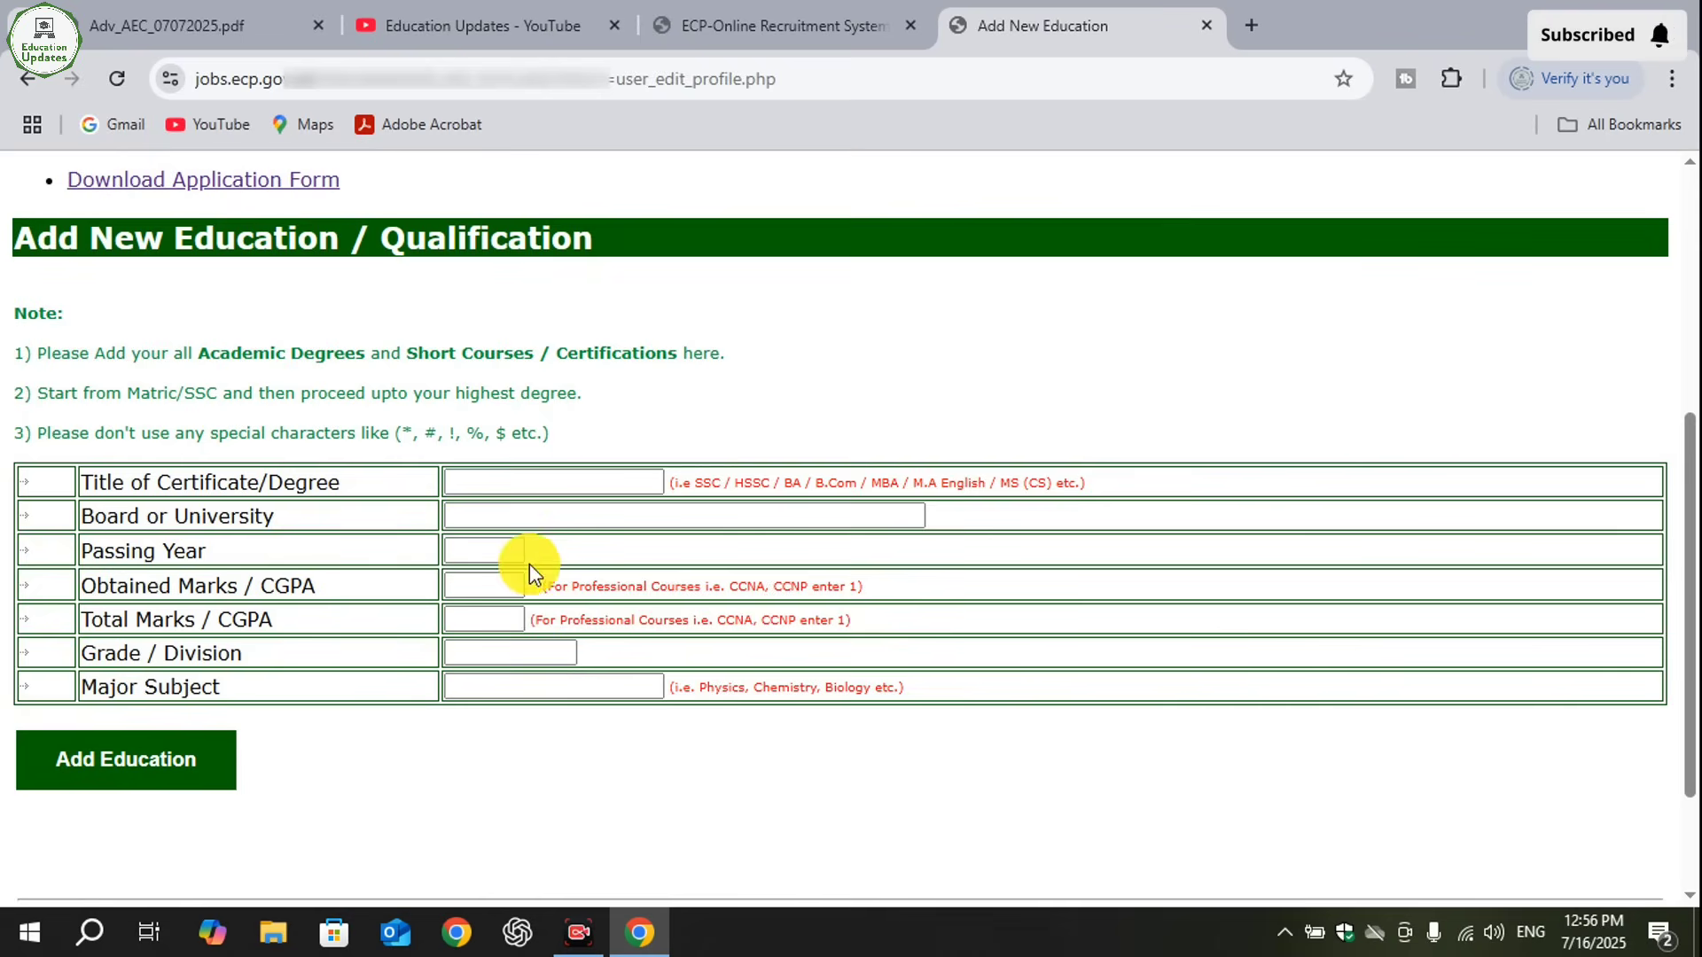
click(598, 479)
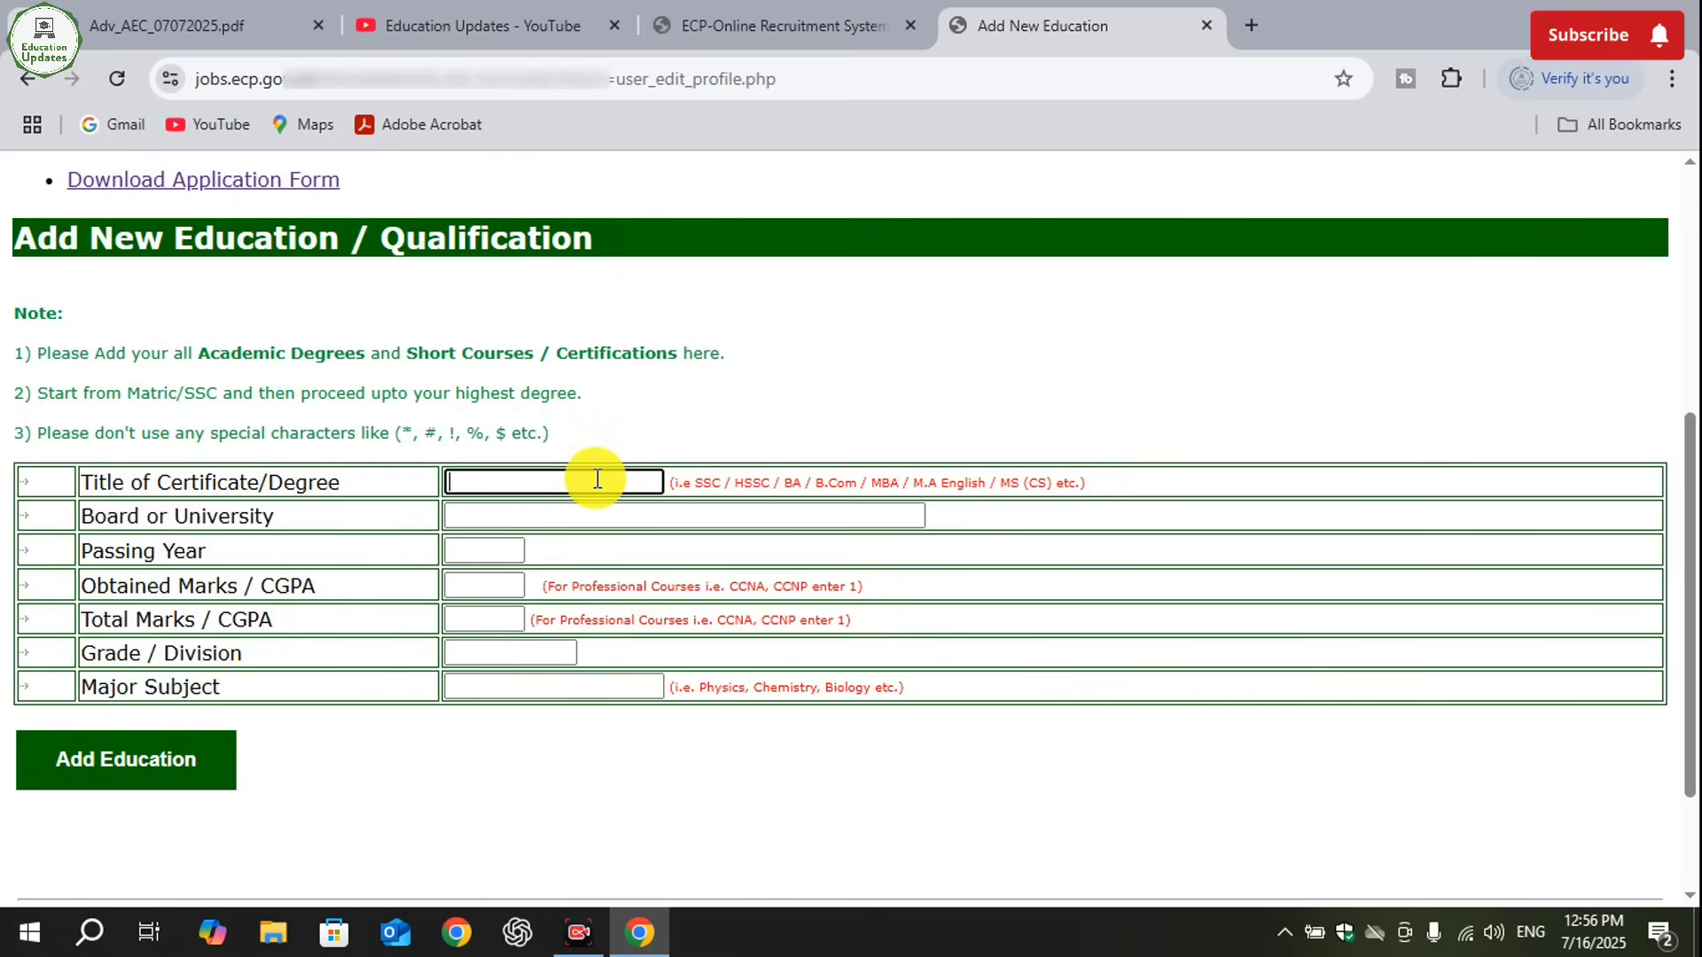
text(HSSC)
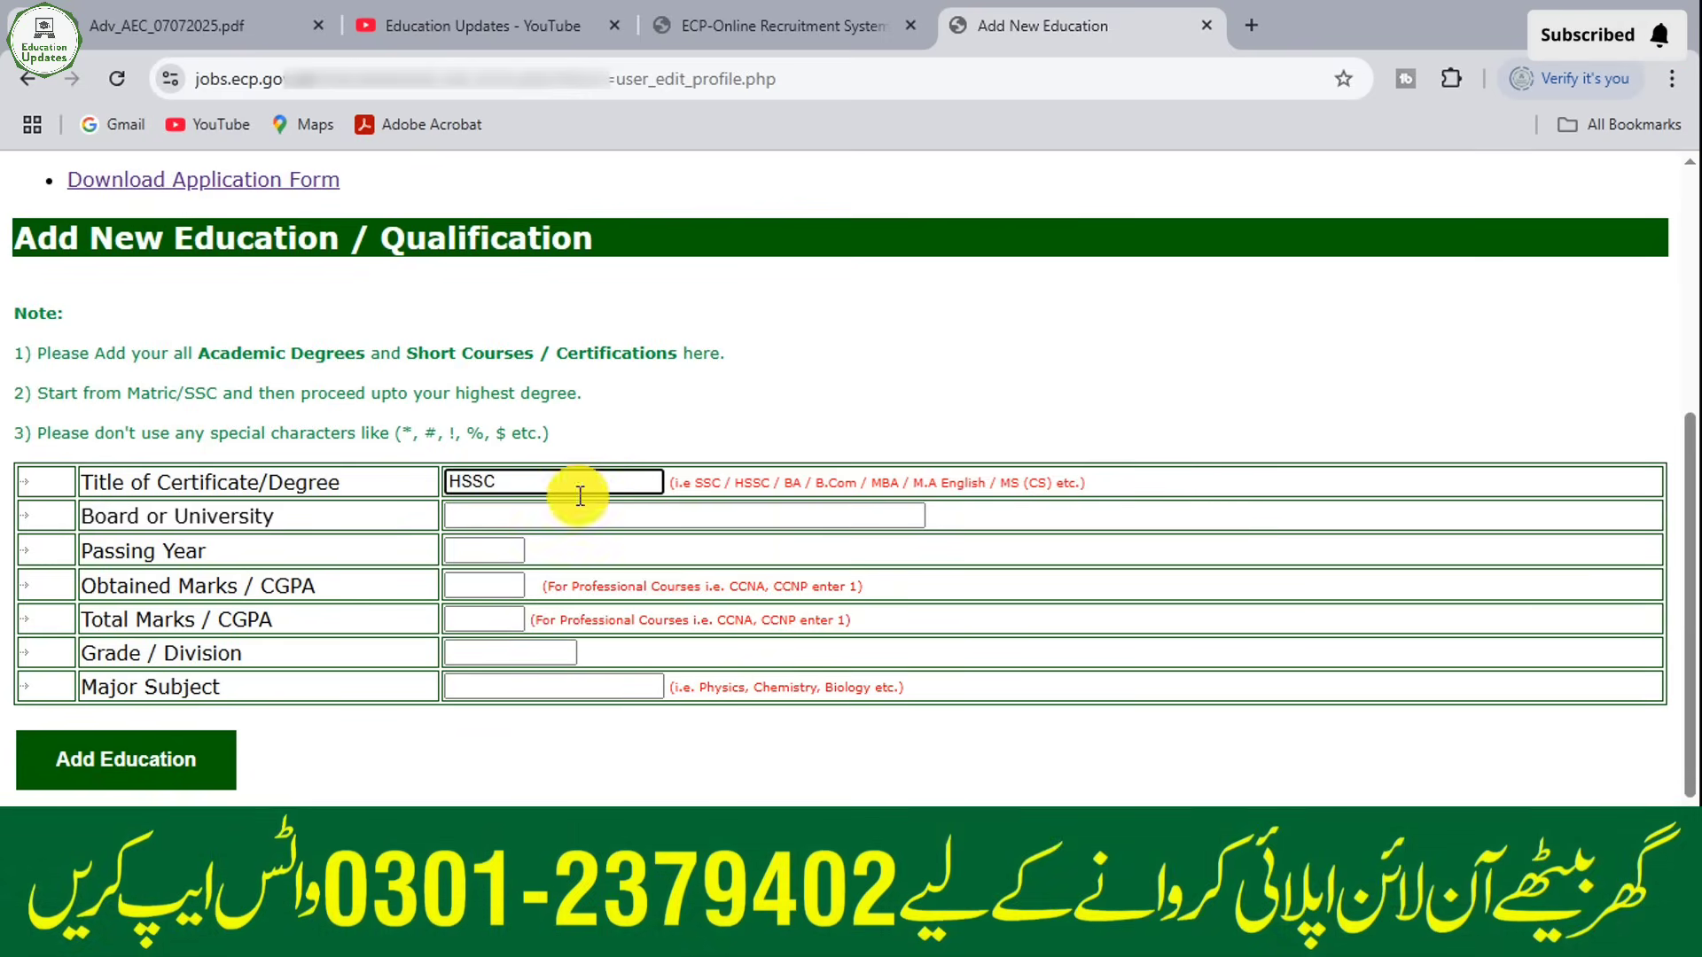
click(548, 514)
text(BISE LAHO)
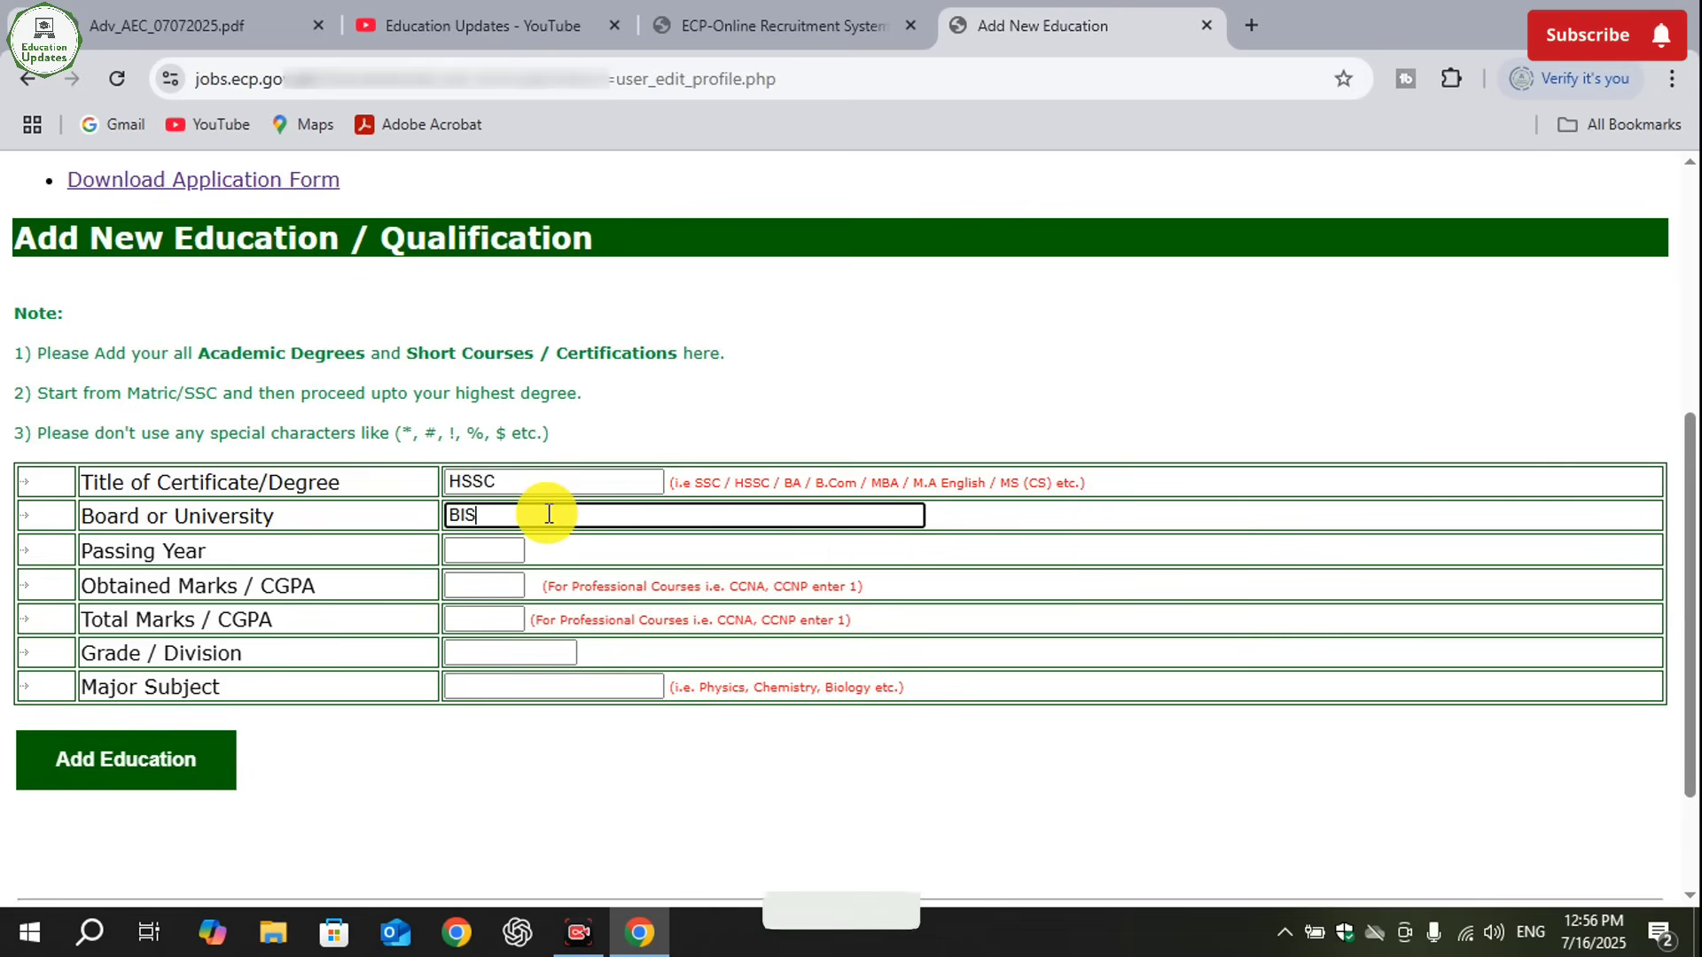
text(R)
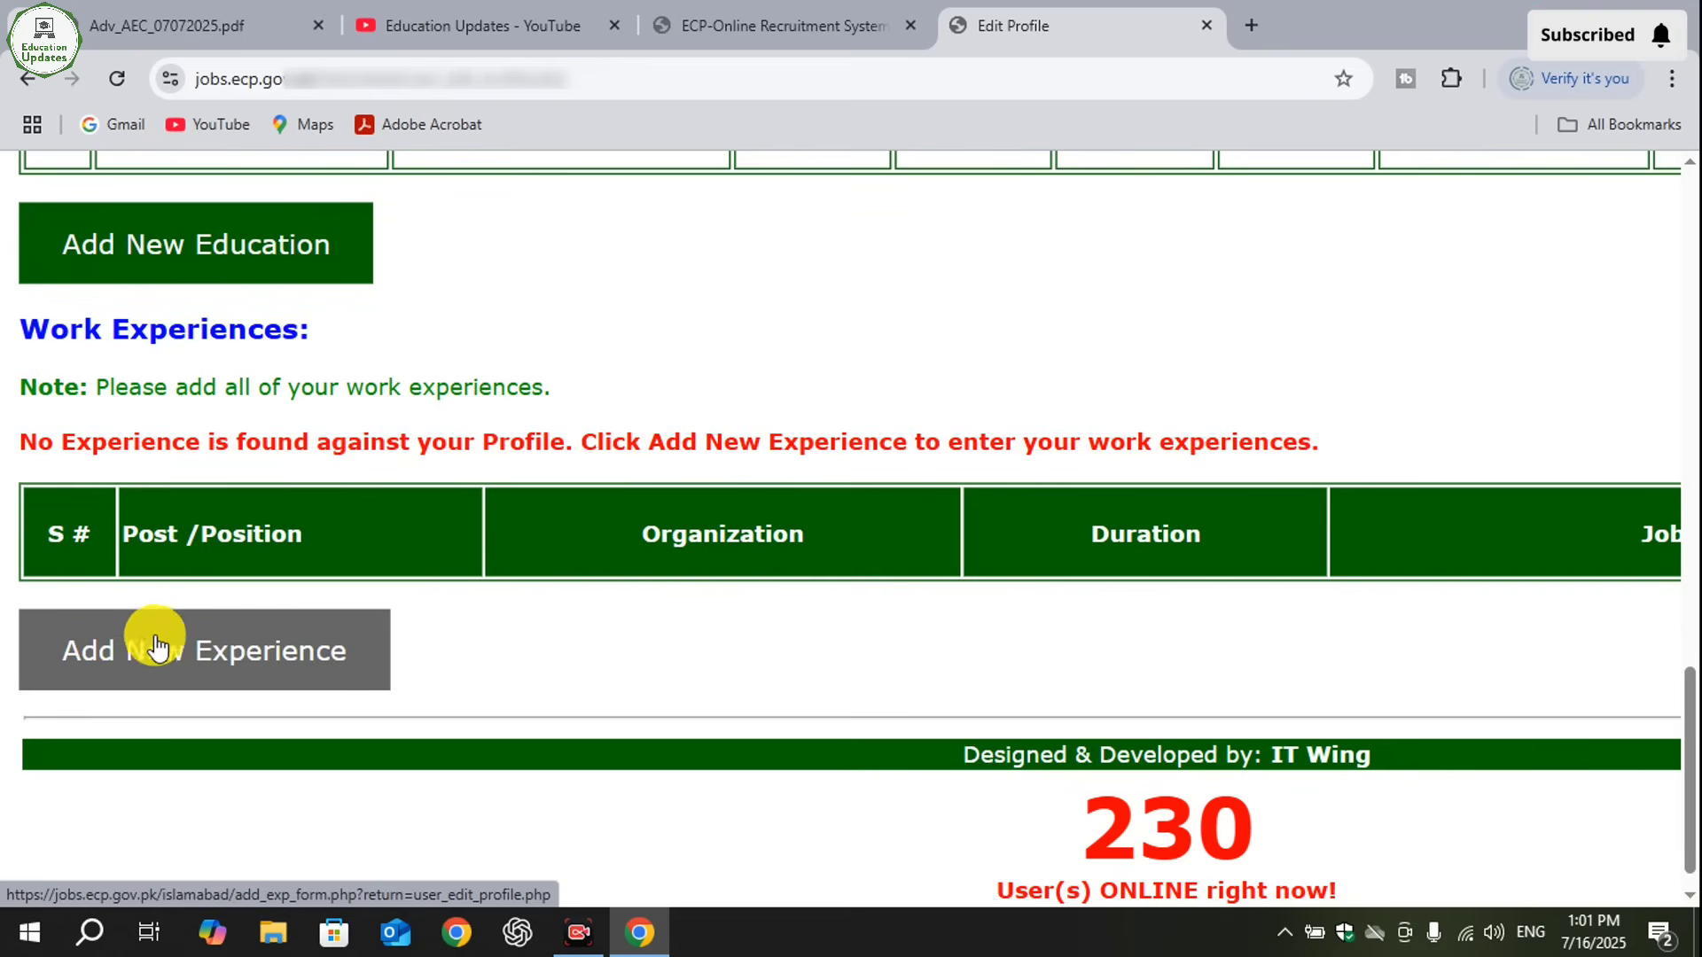
- Start a new work experience entry and set its start date to 15 Sep 2022
click(292, 655)
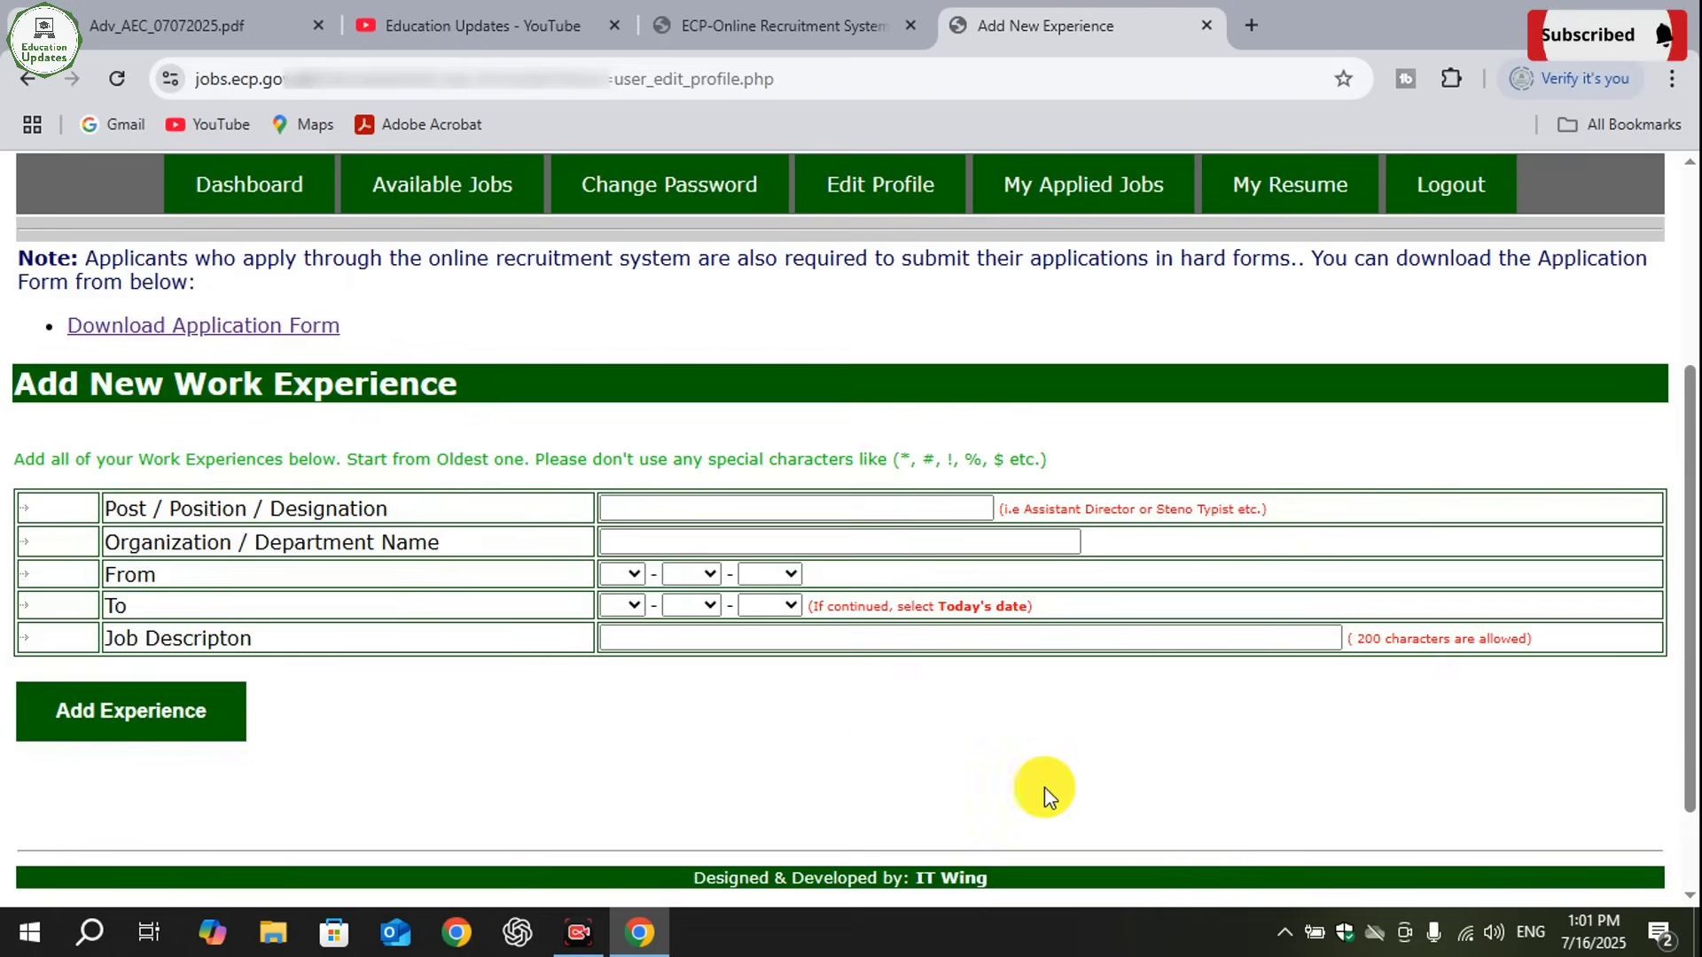
click(843, 509)
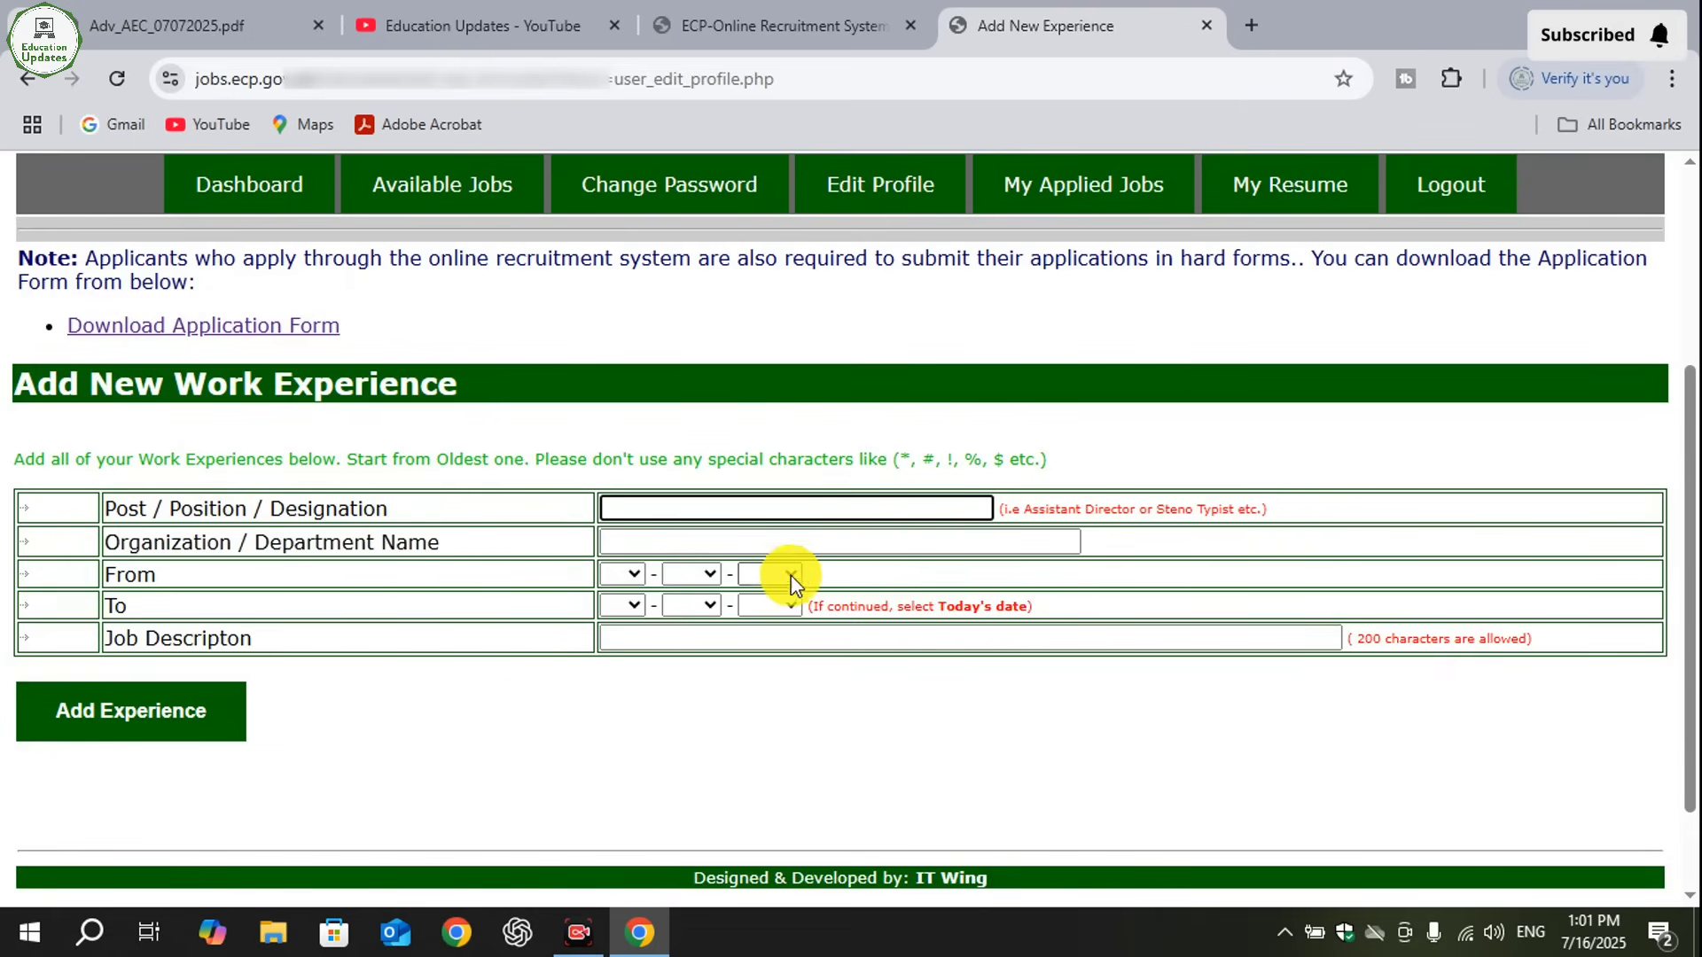
click(784, 541)
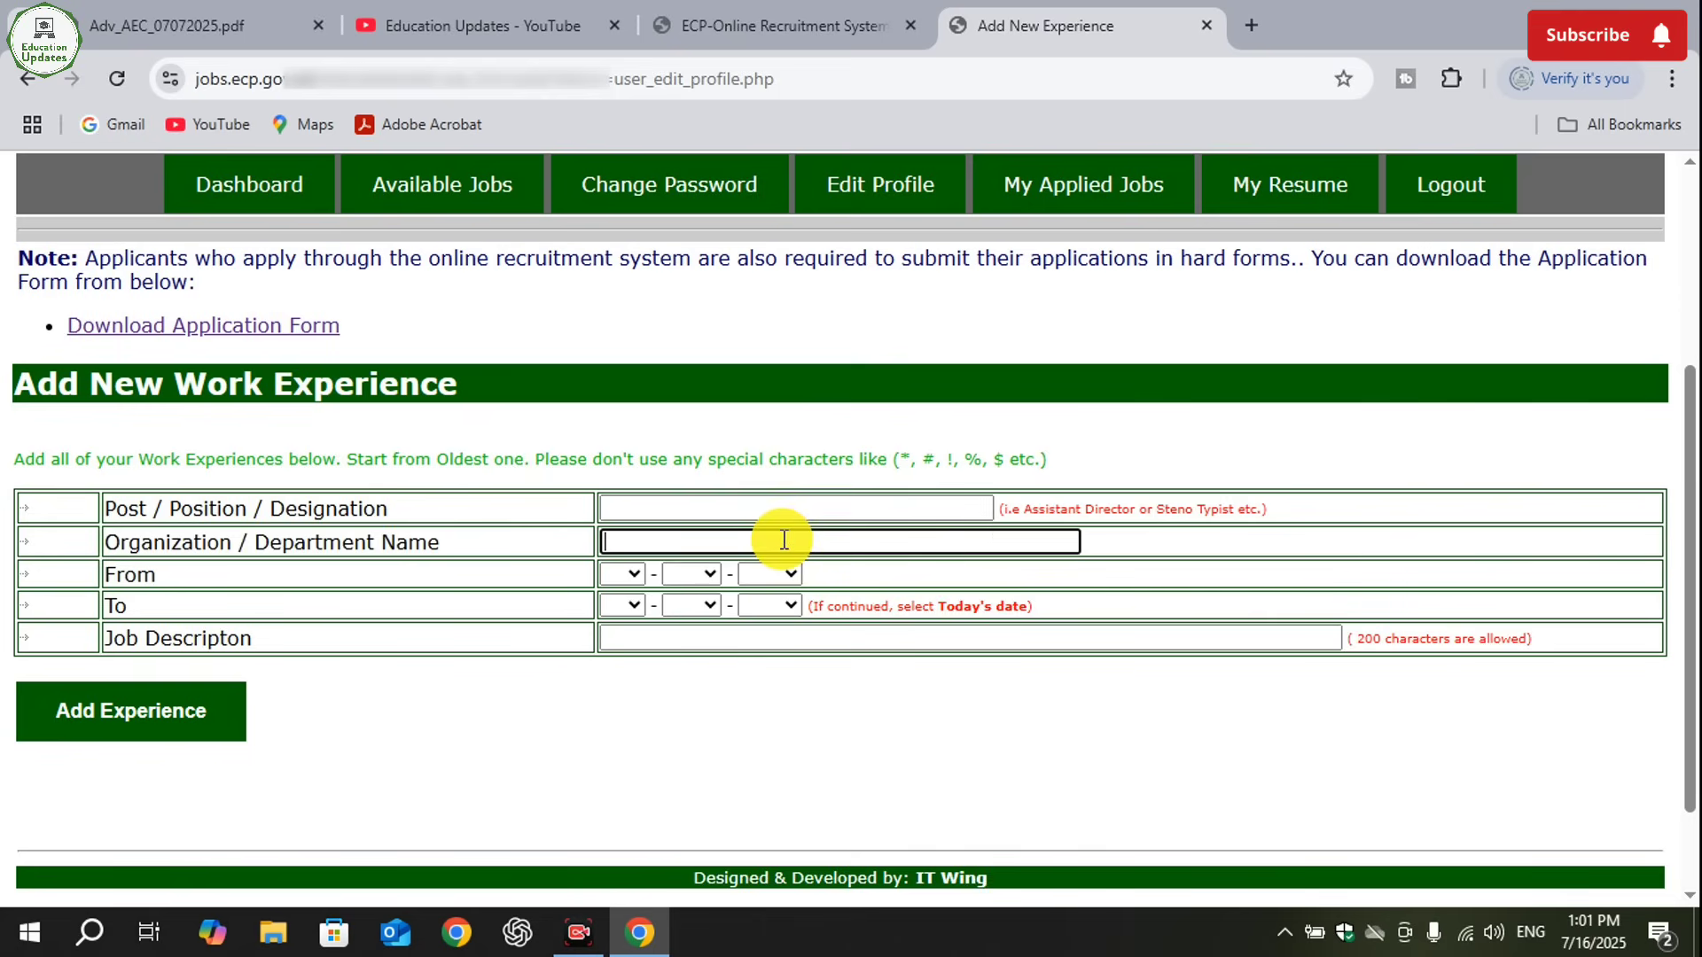
click(625, 574)
click(612, 464)
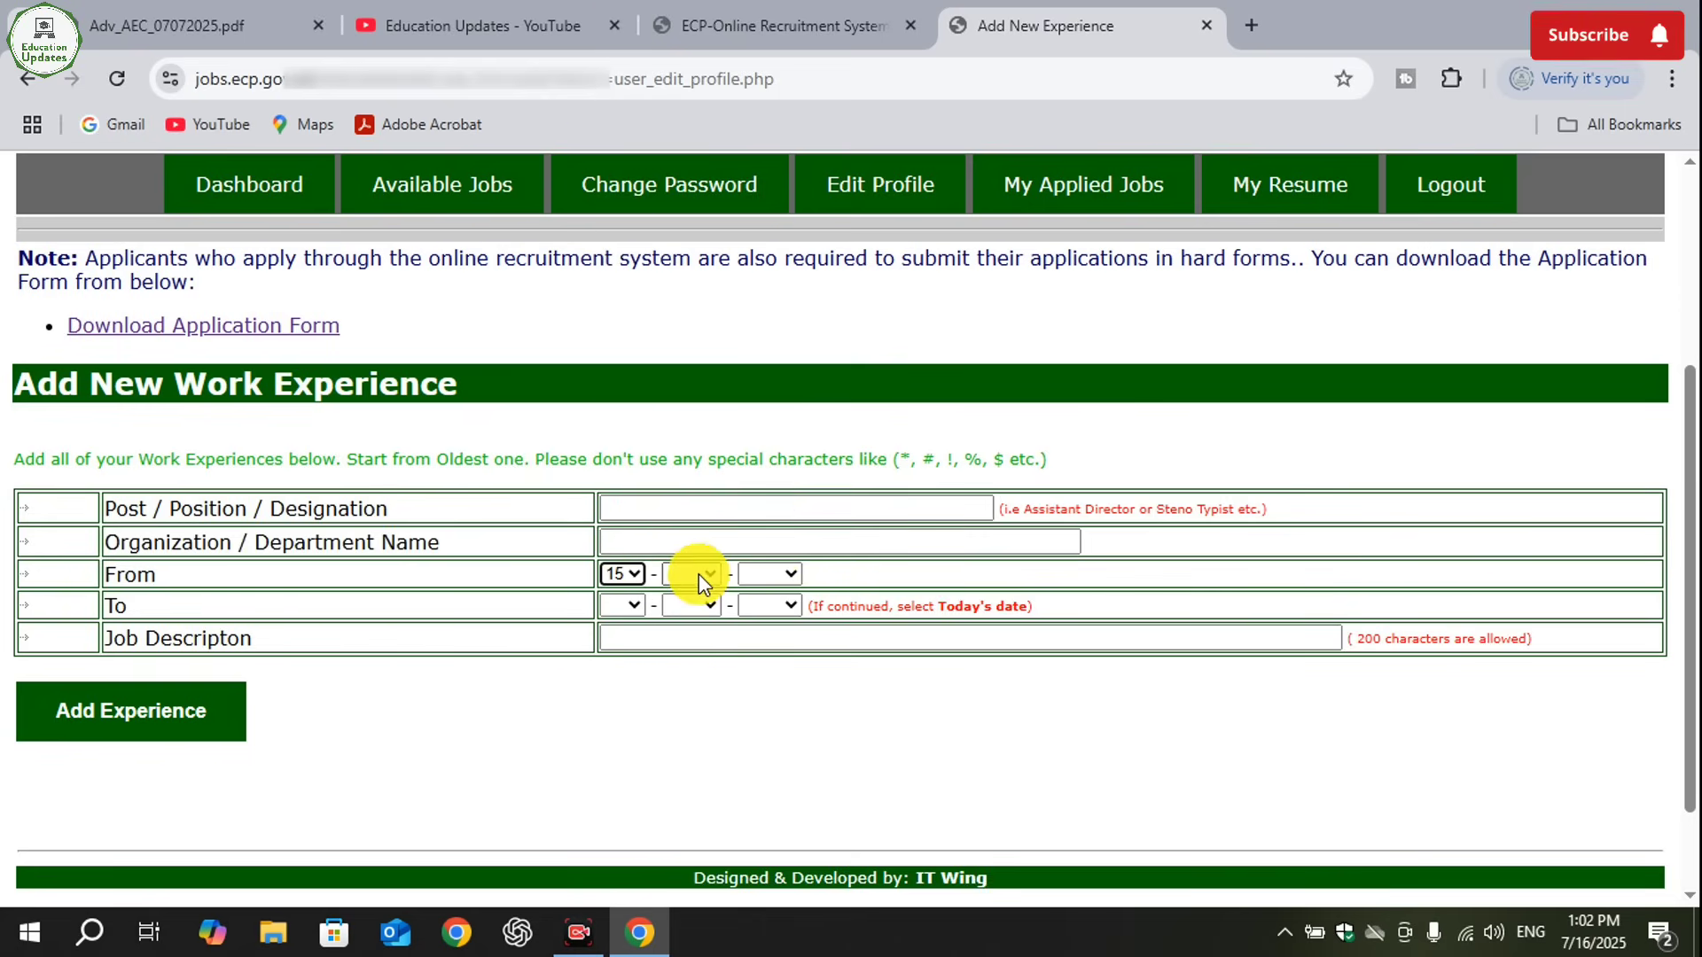
click(692, 573)
click(683, 434)
click(769, 573)
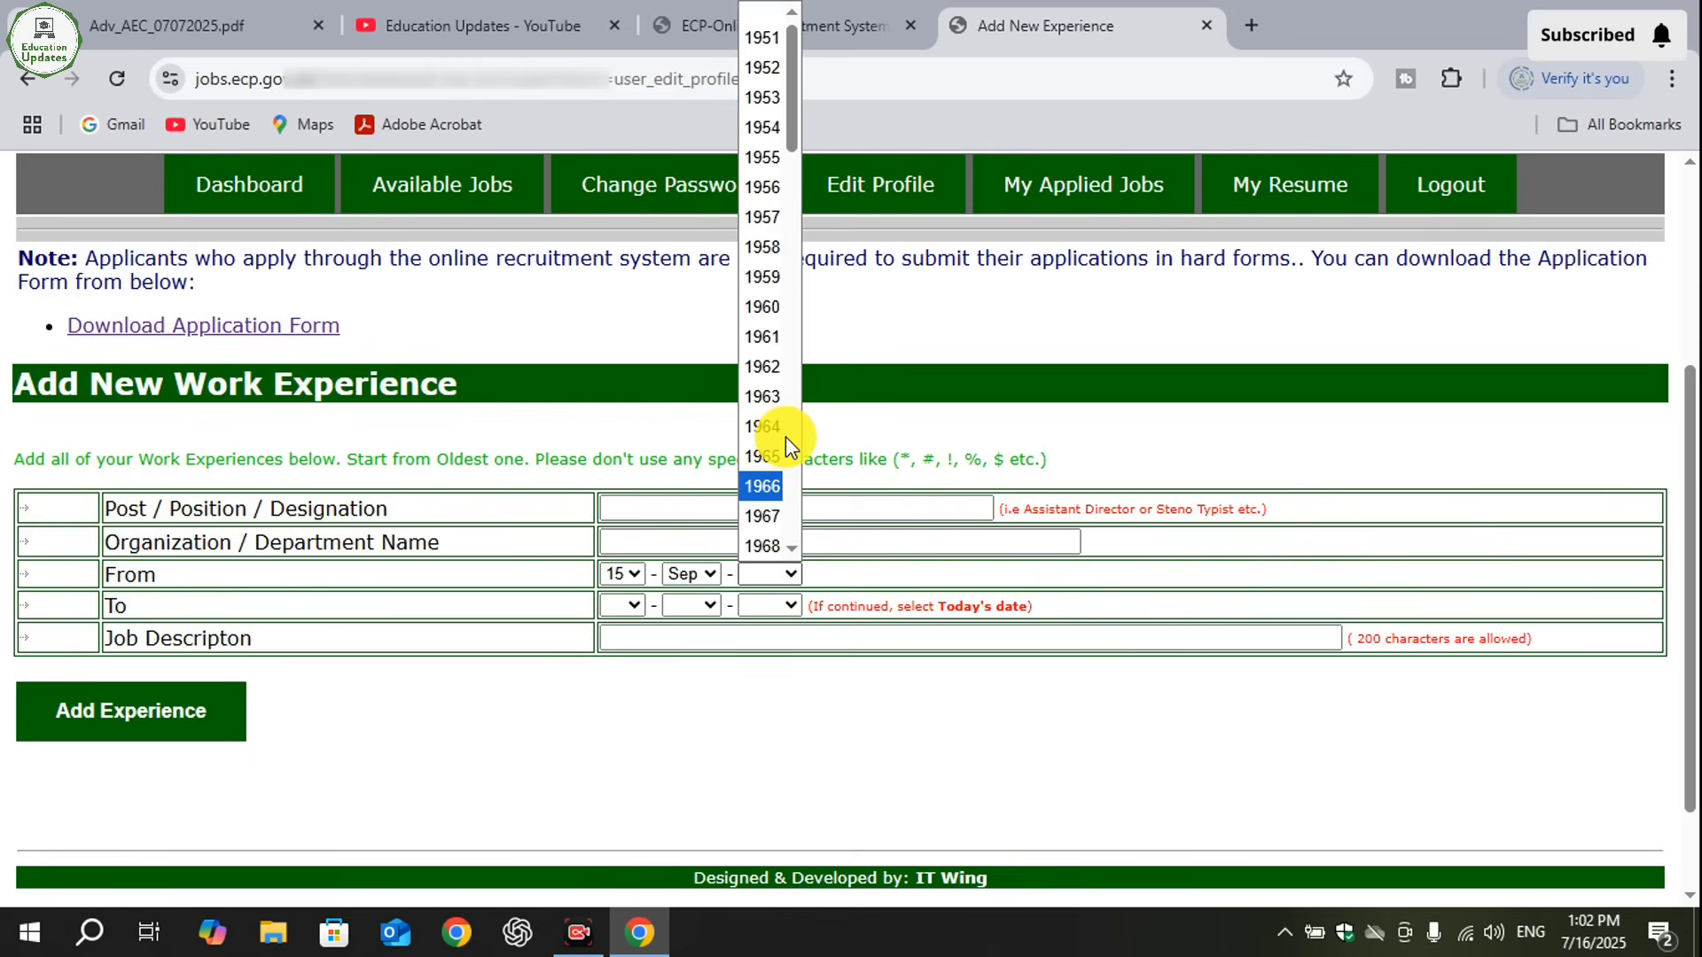
drag(794, 83, 802, 472)
click(760, 457)
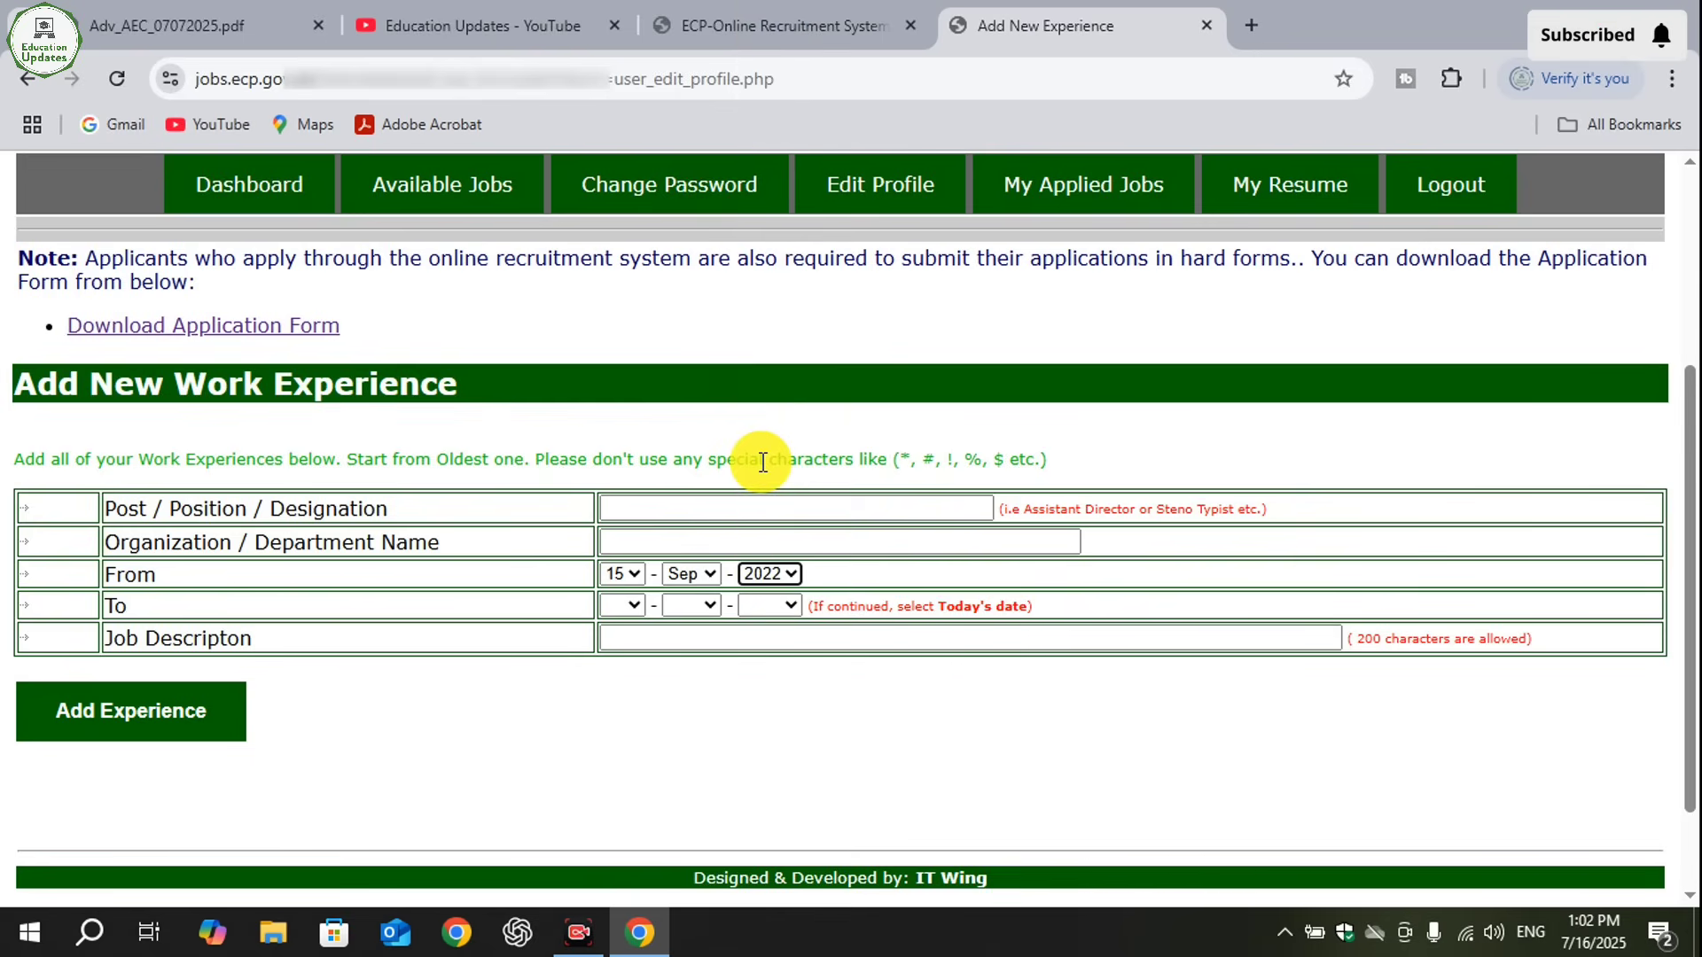
- Set the work experience's end date to 16 Jul 2025
click(631, 607)
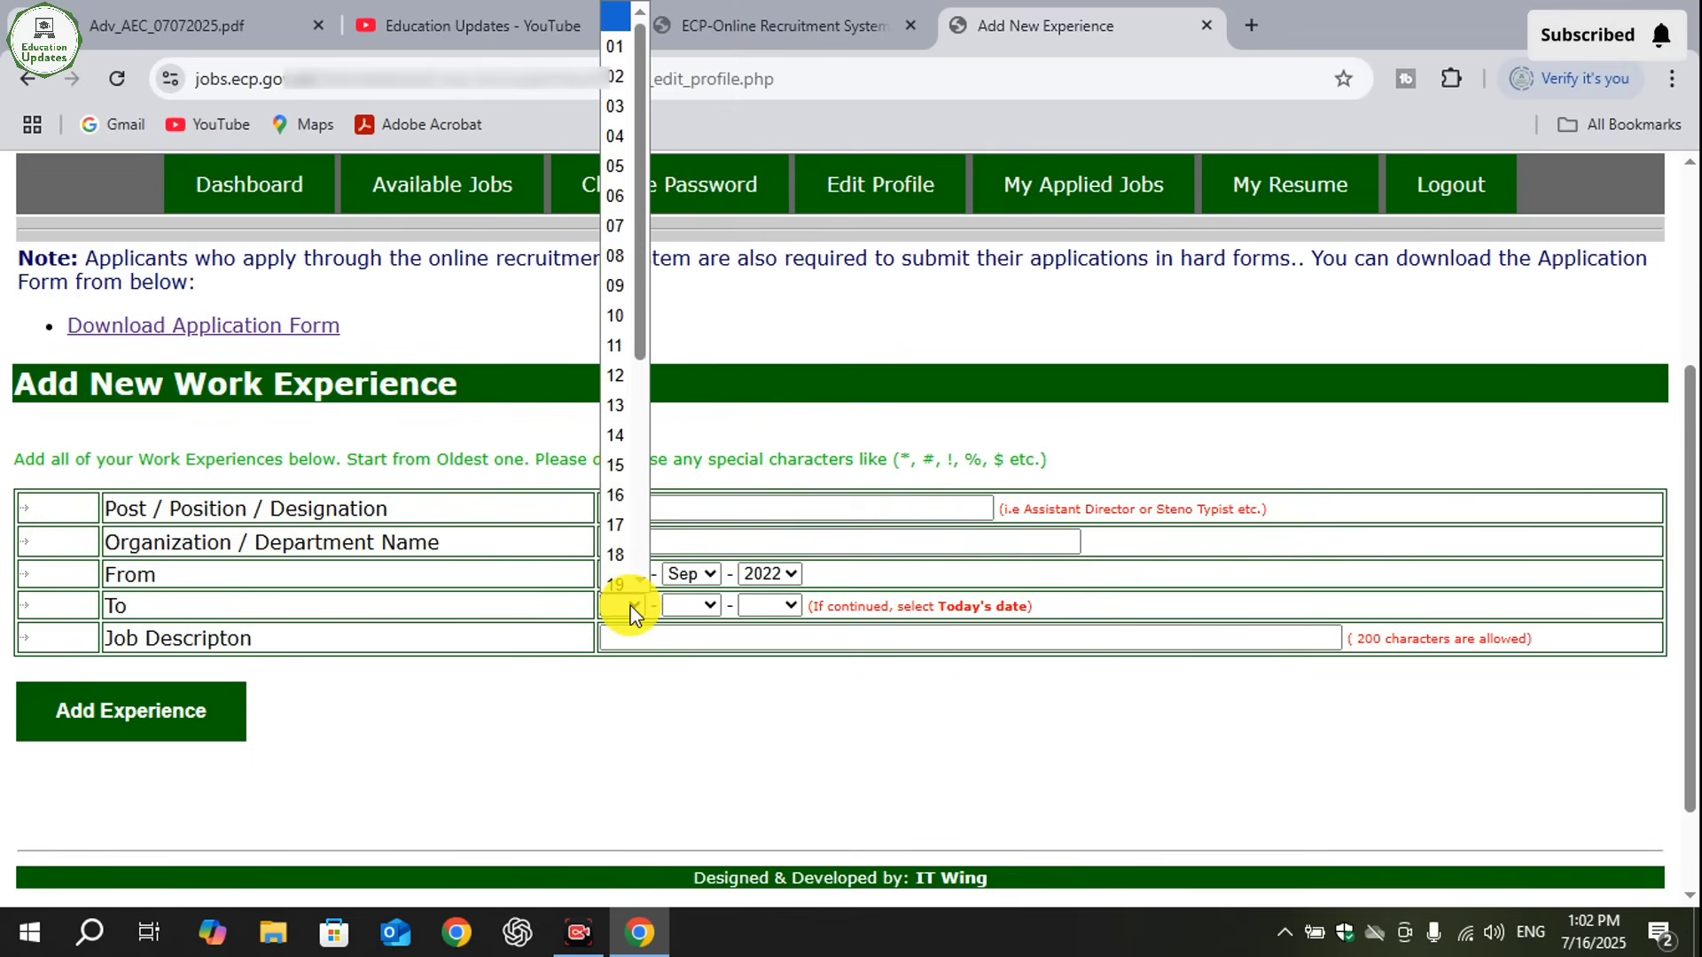
click(619, 289)
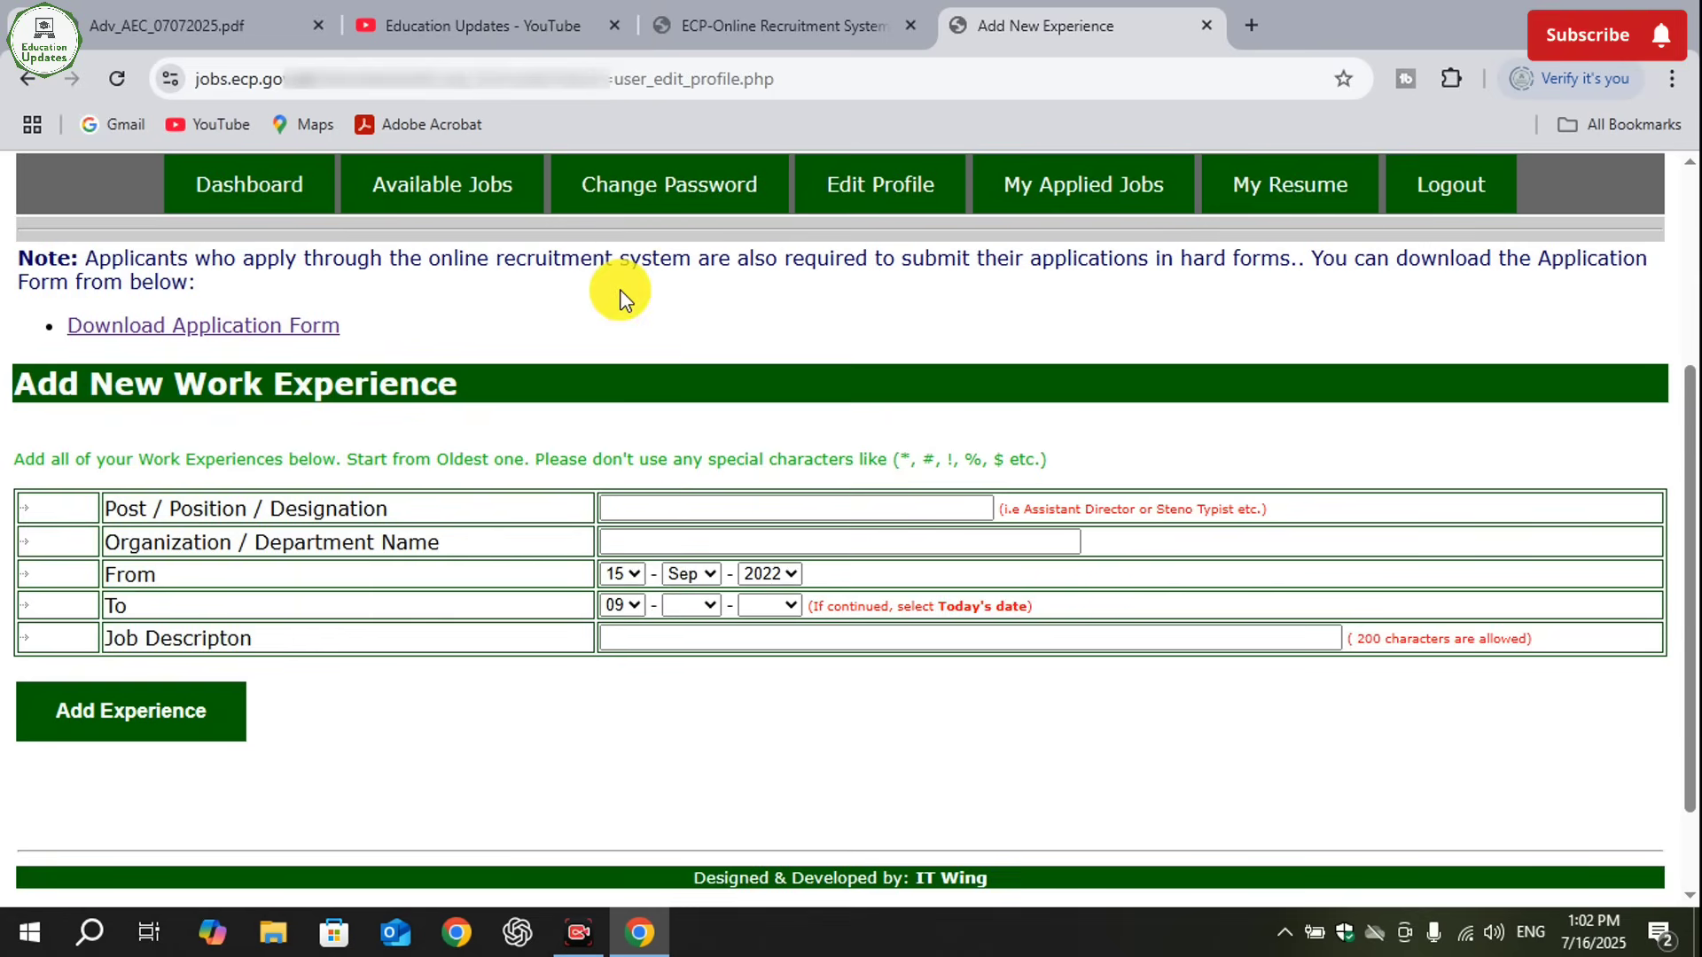
click(704, 604)
click(687, 567)
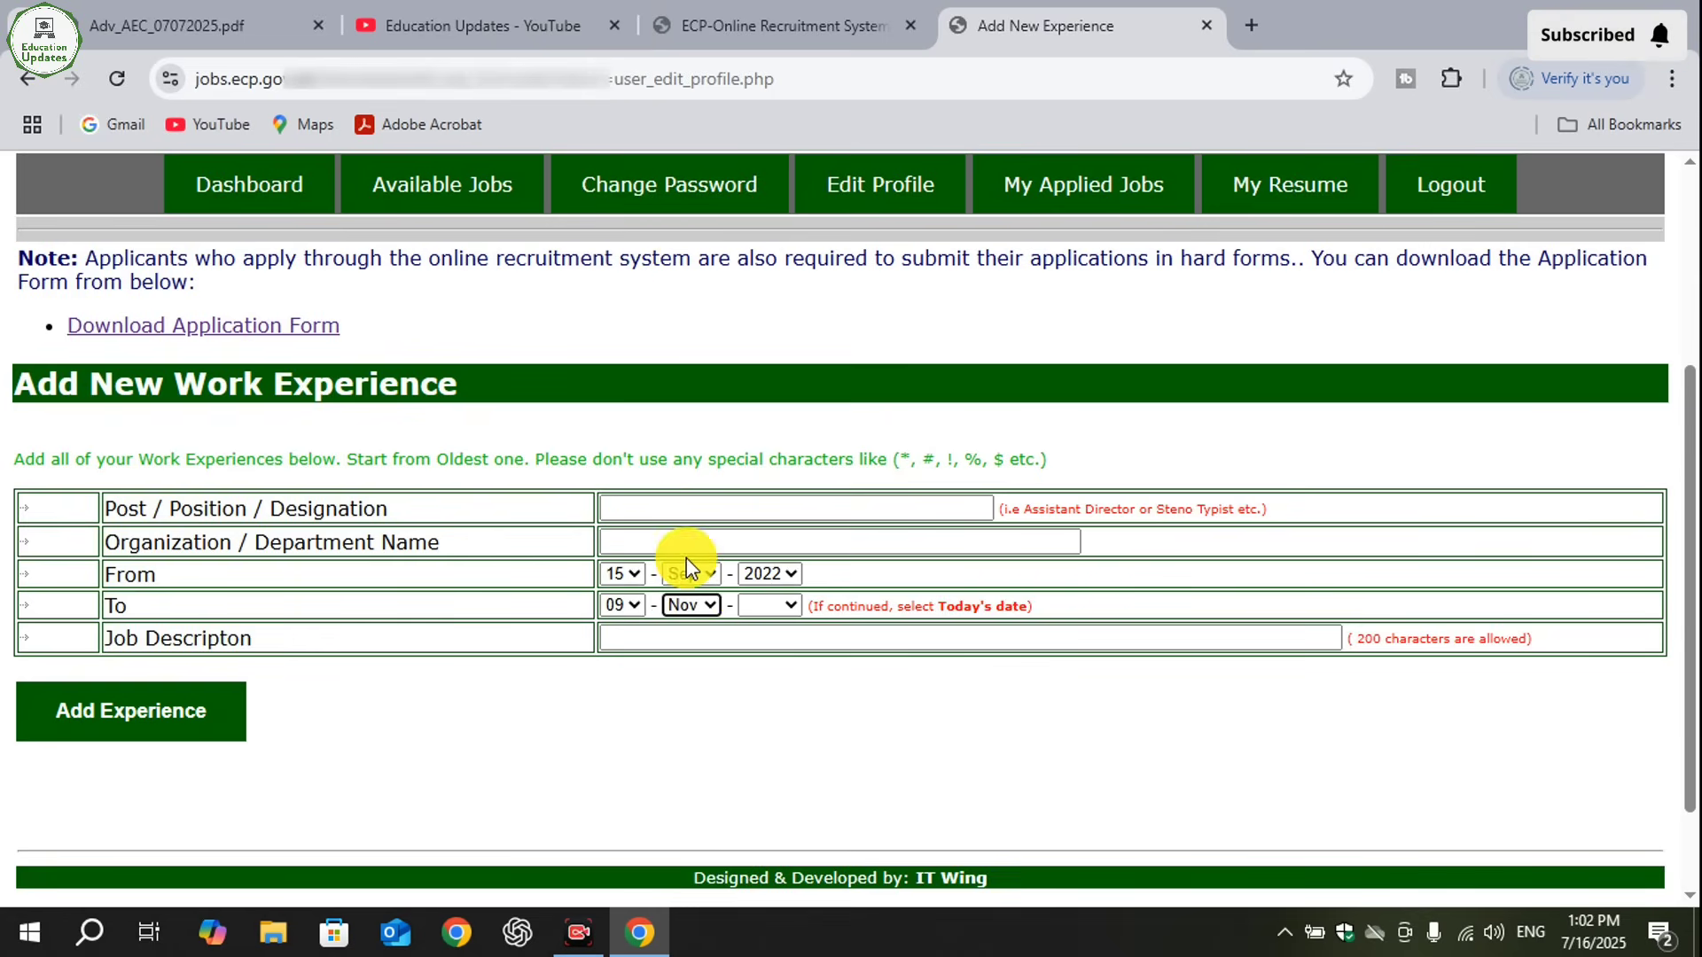
click(769, 605)
click(708, 606)
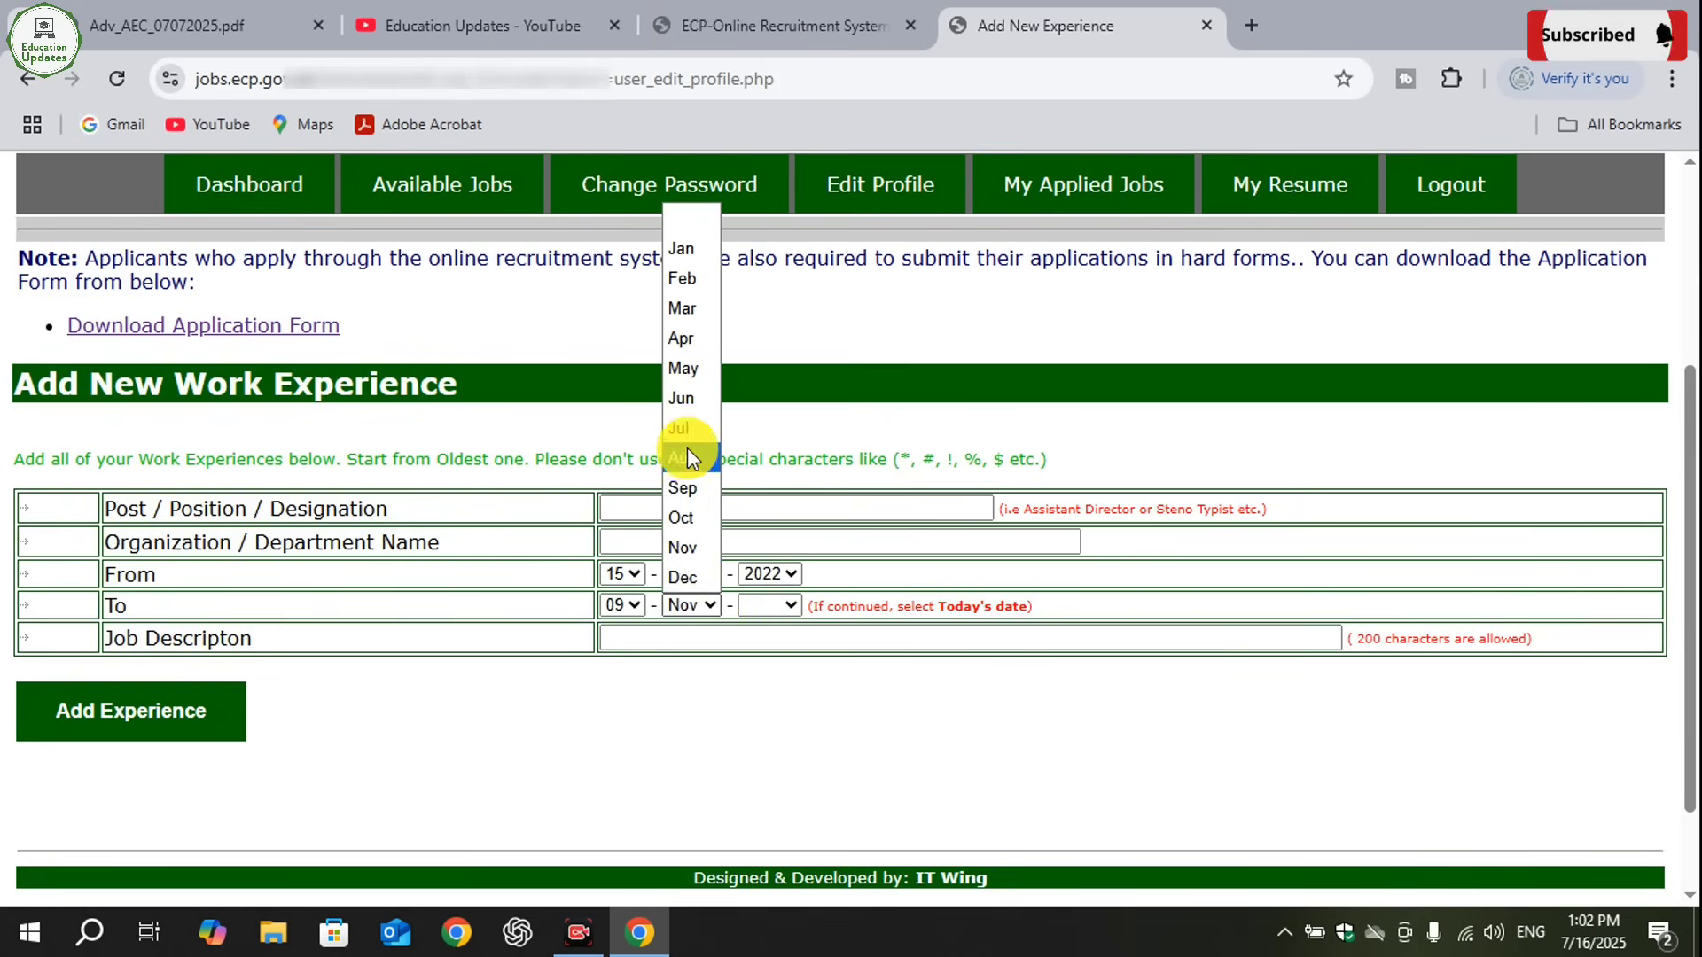
click(688, 423)
click(784, 606)
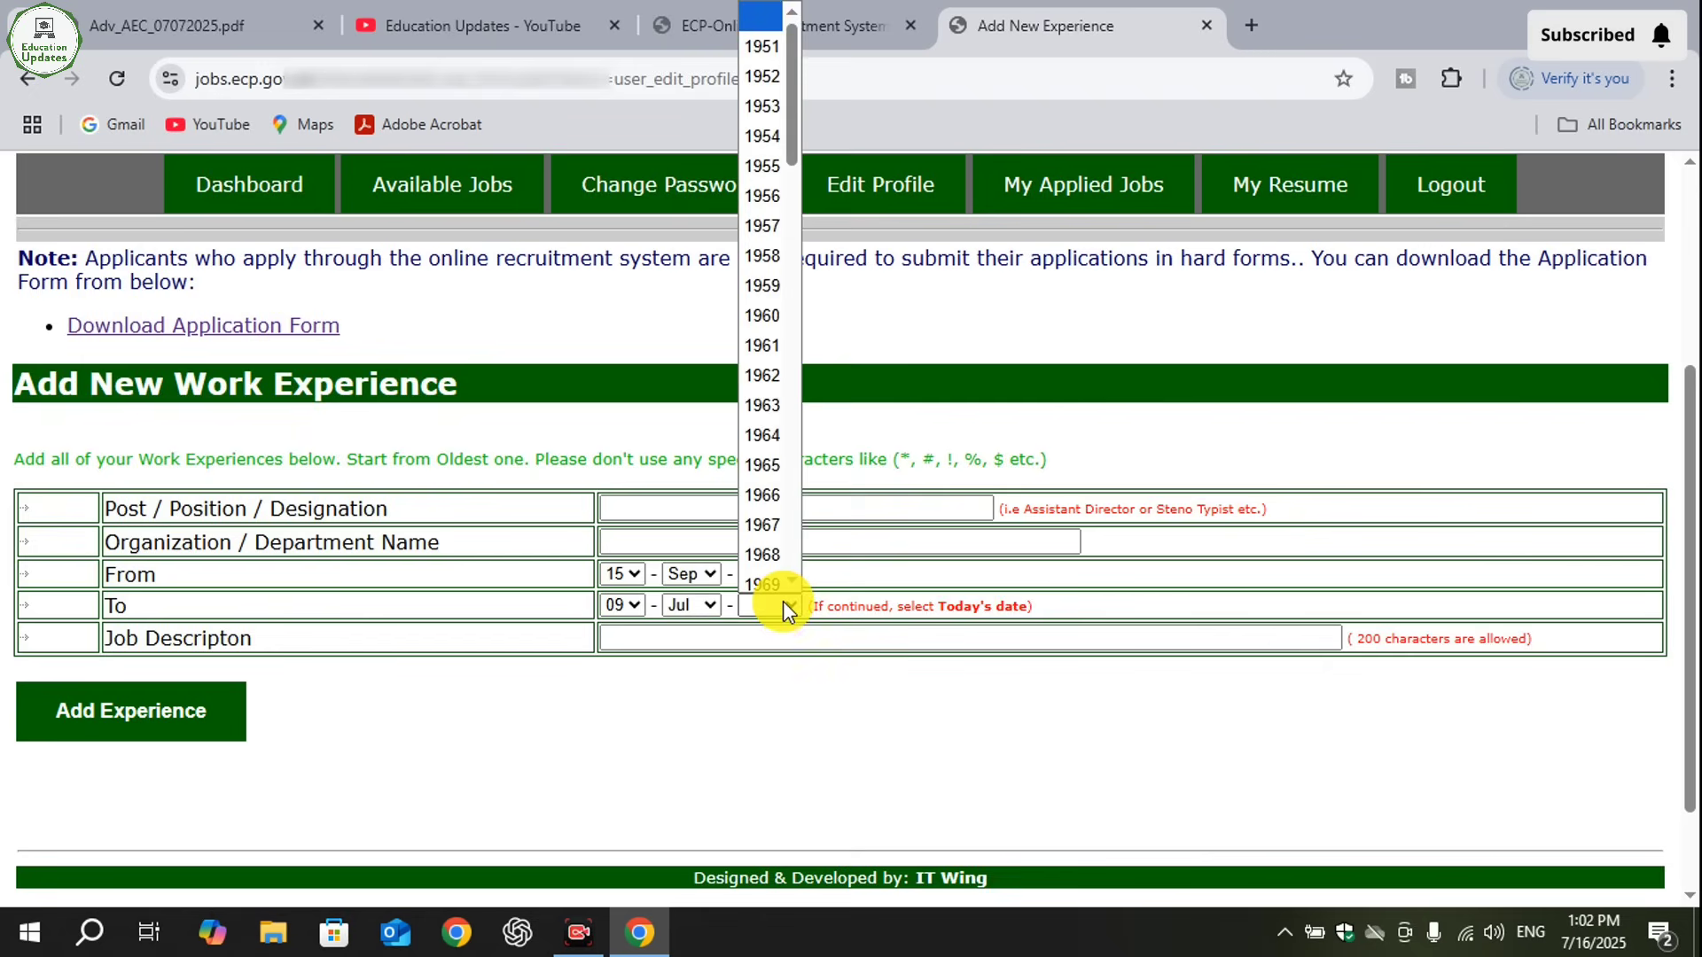
click(620, 604)
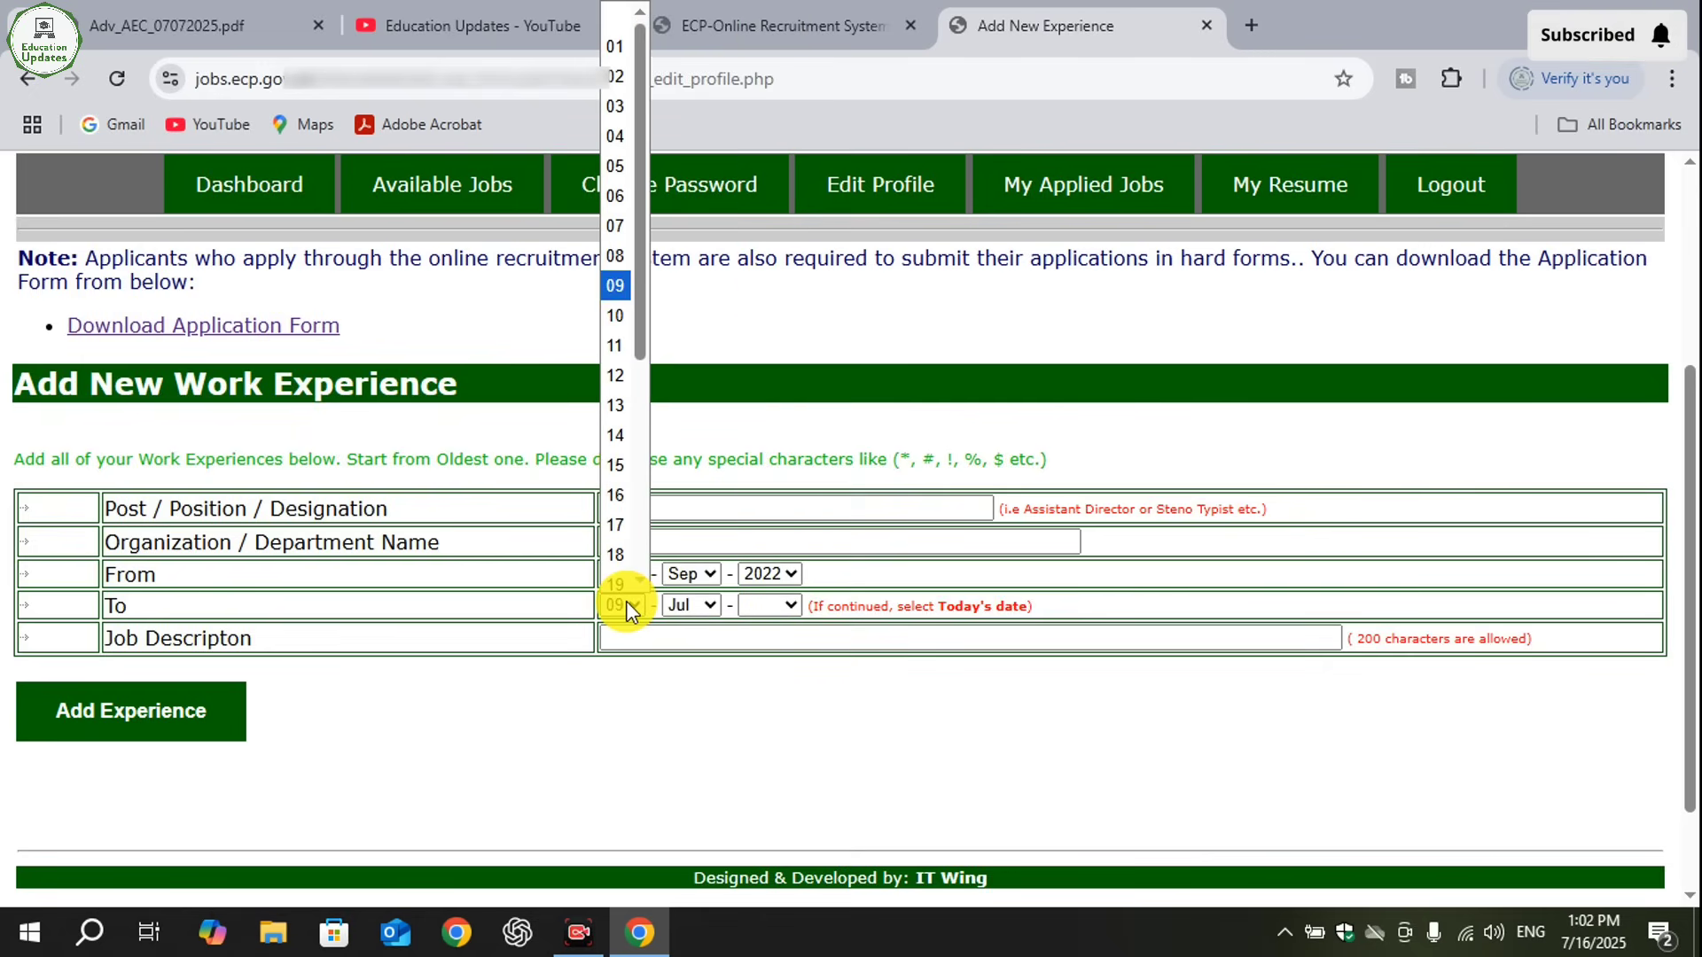
click(618, 495)
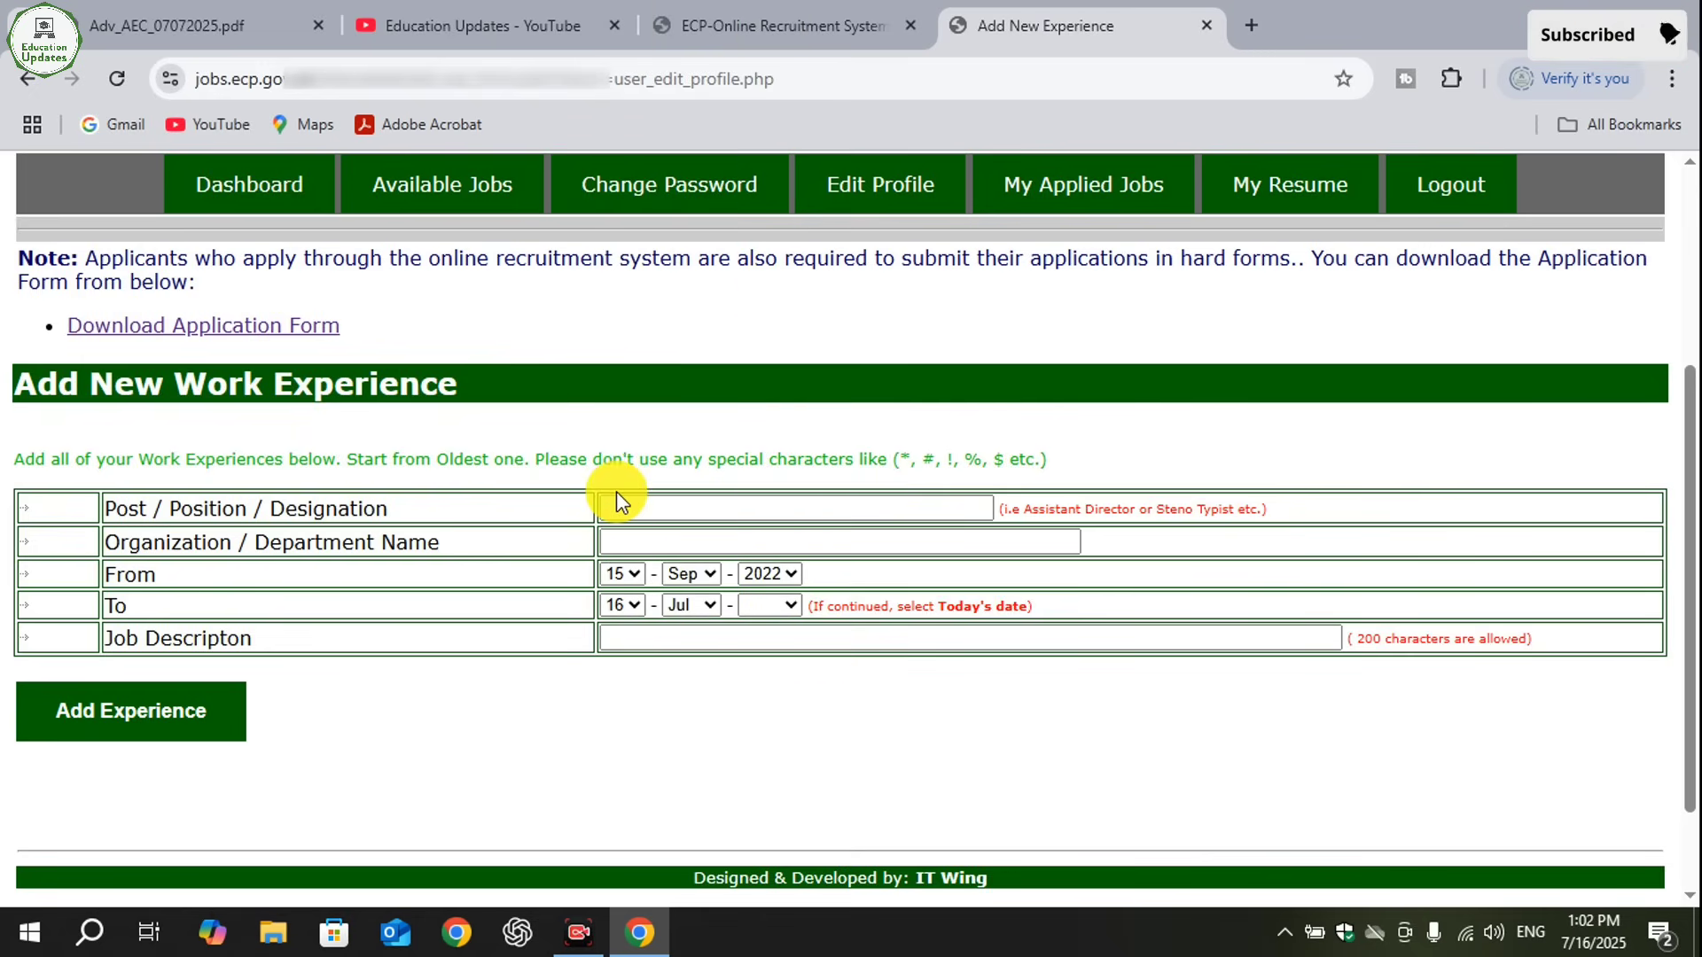
click(768, 607)
drag(788, 121, 811, 534)
click(761, 580)
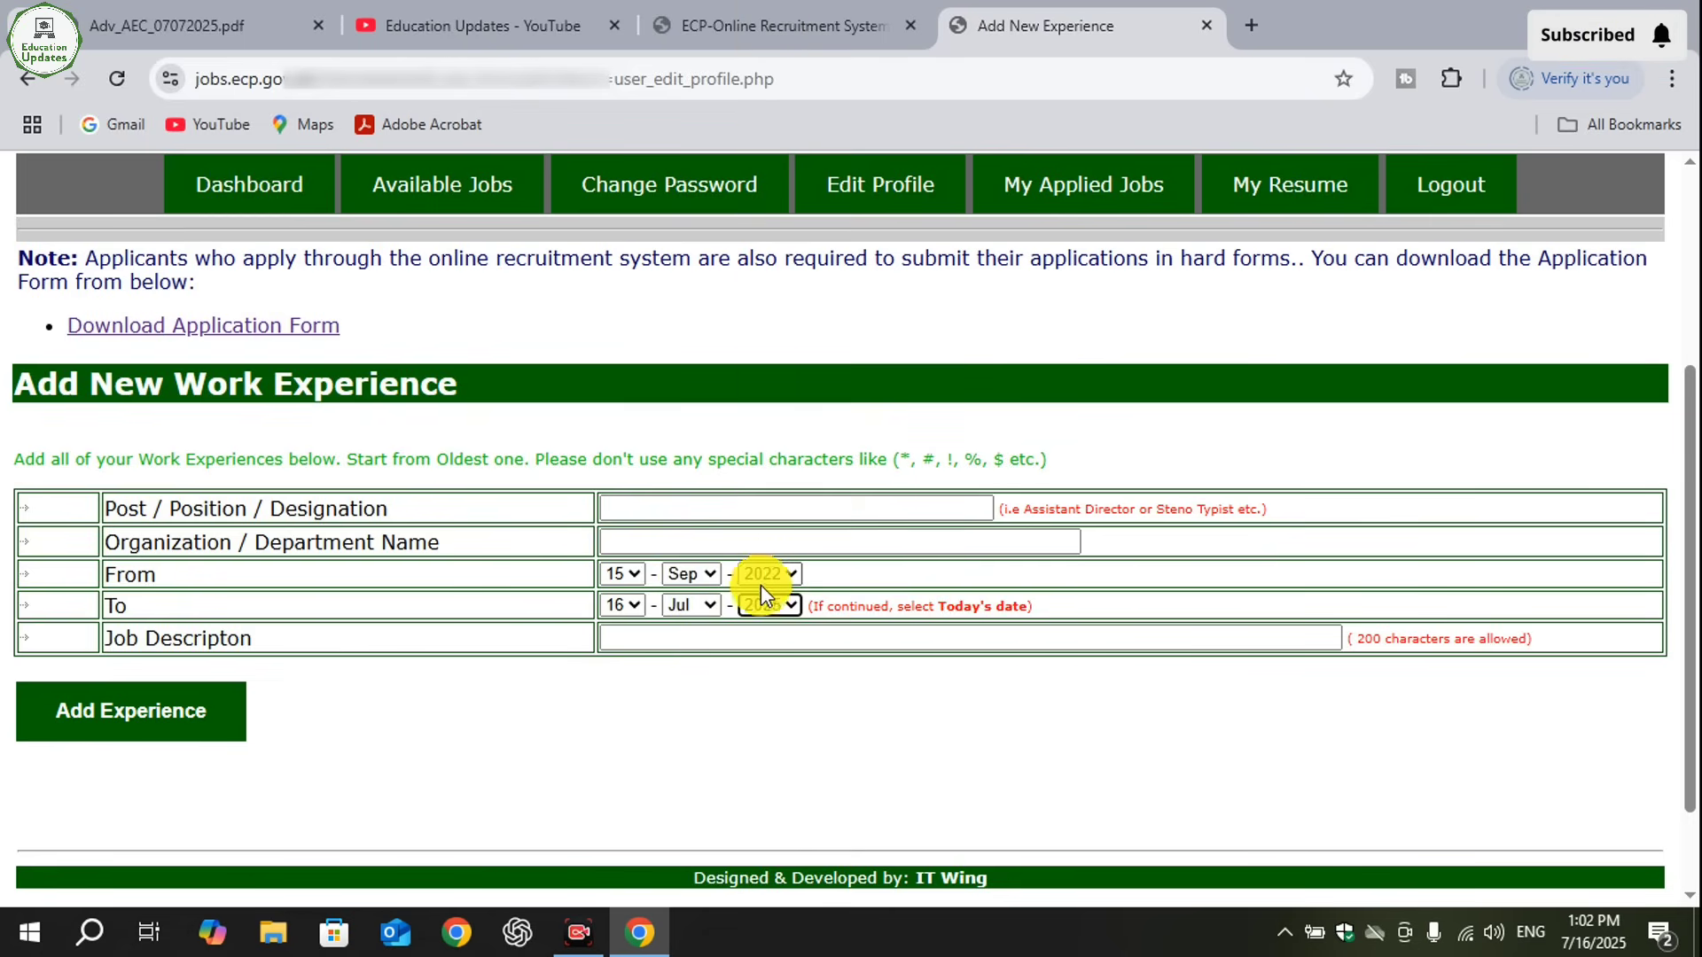
- Enter abc as the post, asd as the organization and csjahb as the job description, and add the experience to the profile
click(750, 635)
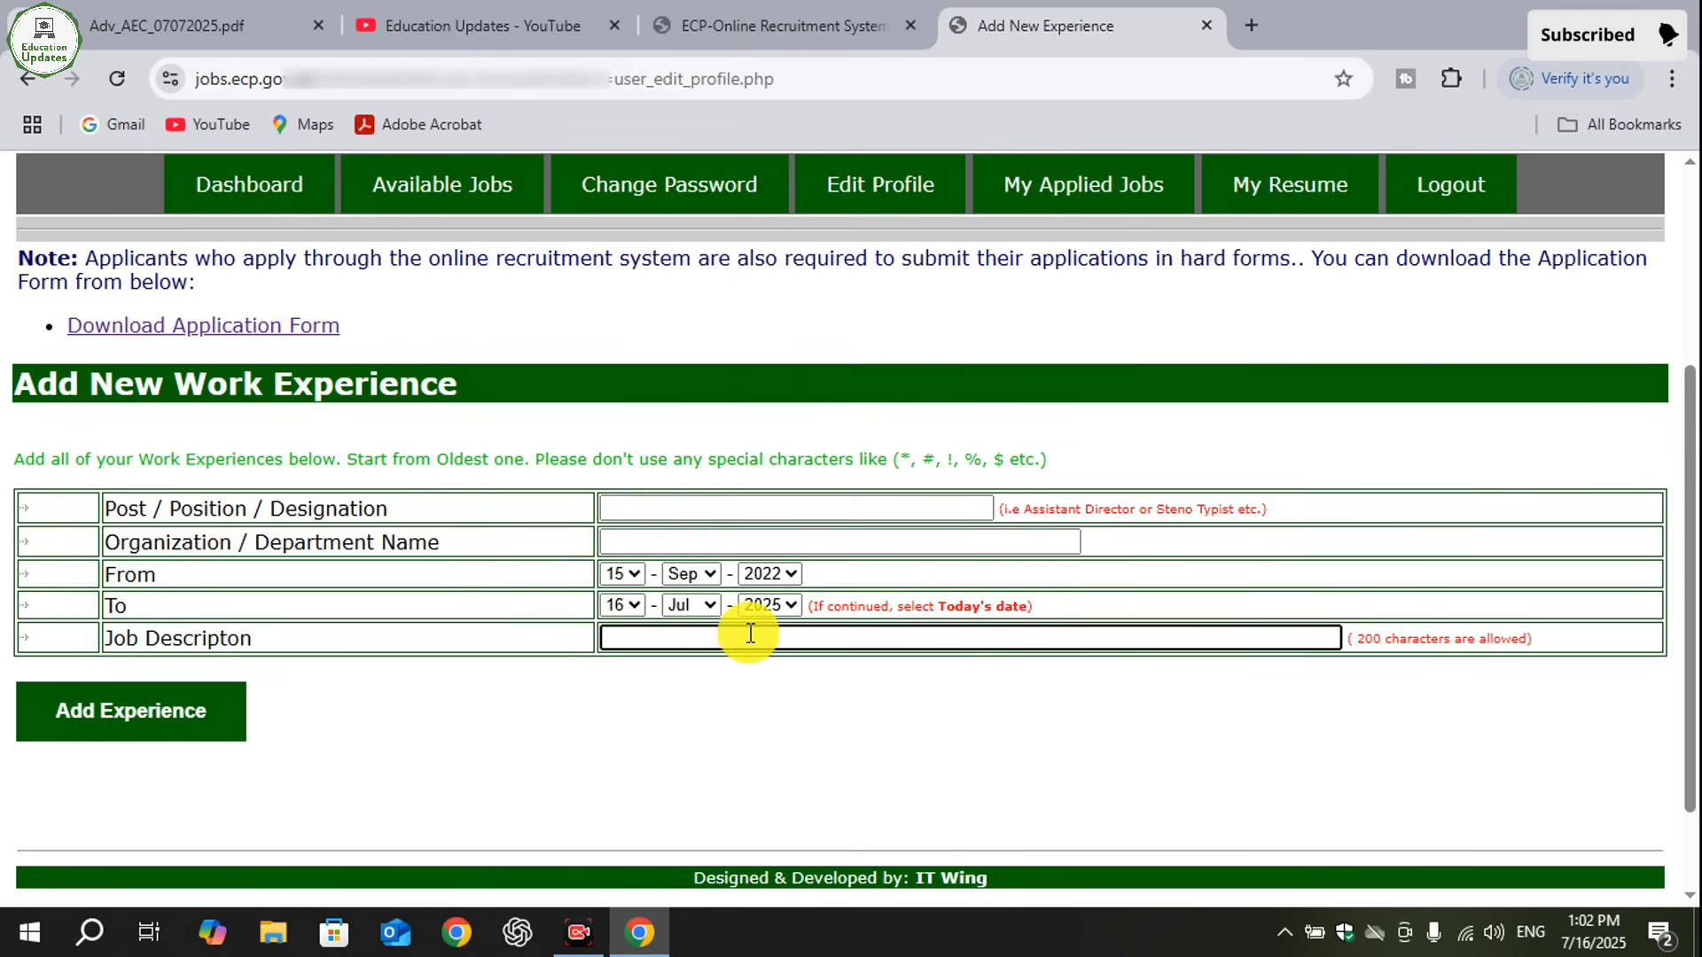
text(csjahb)
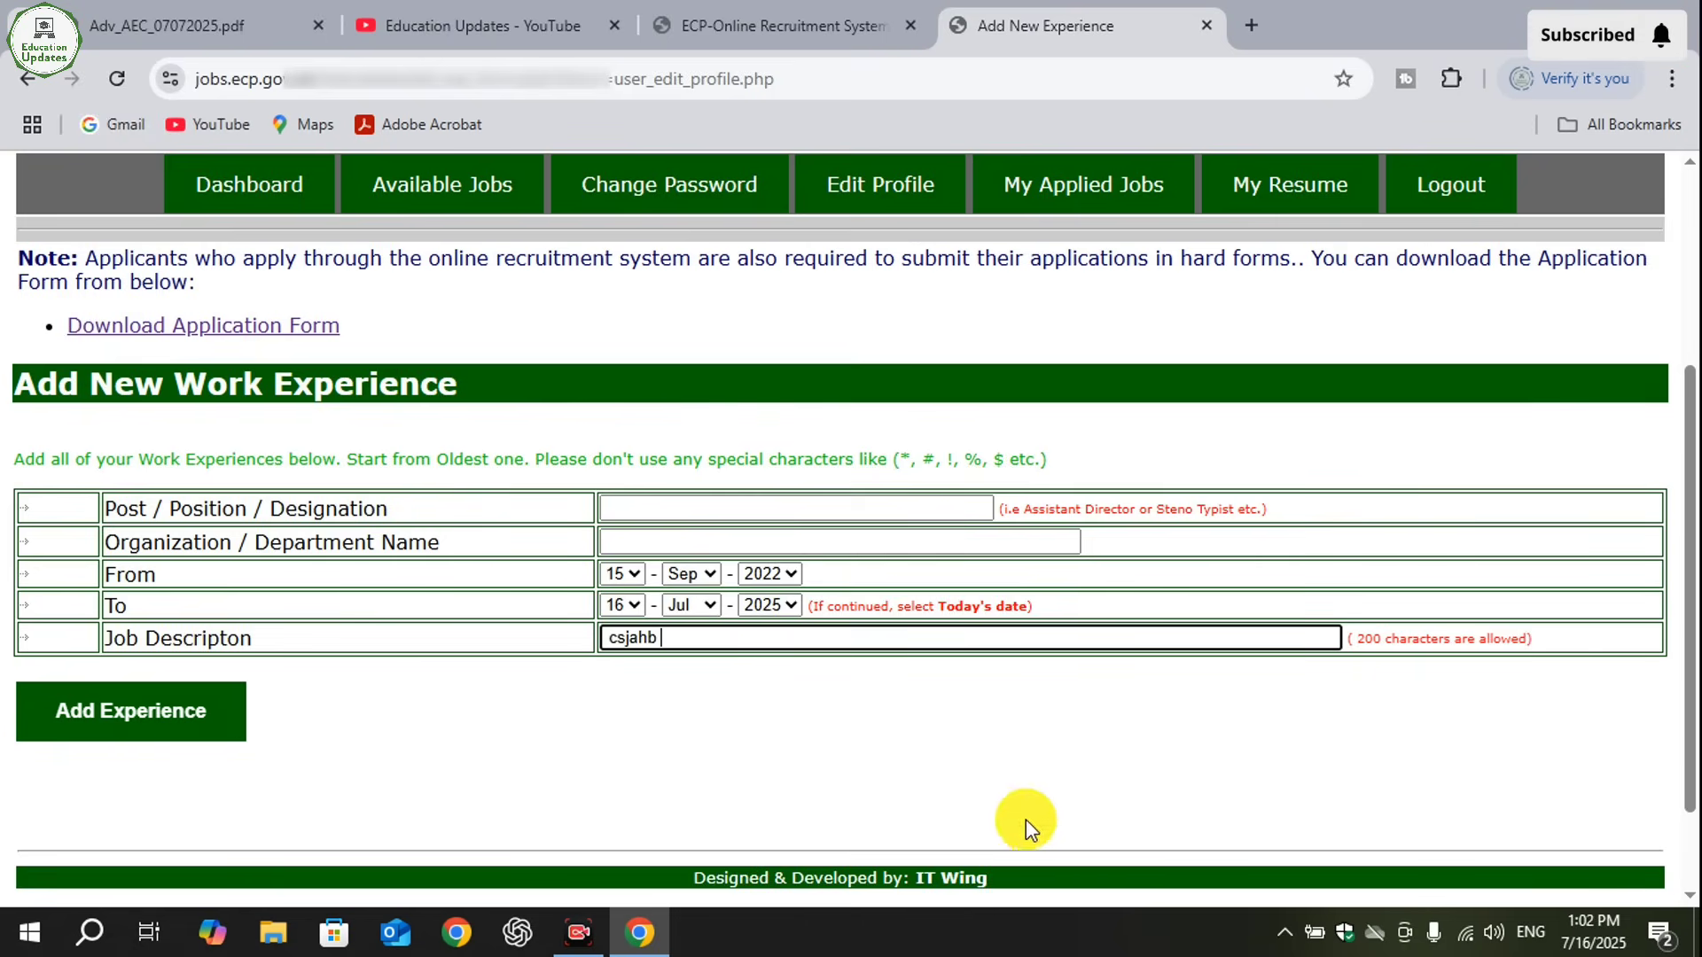
key(Return)
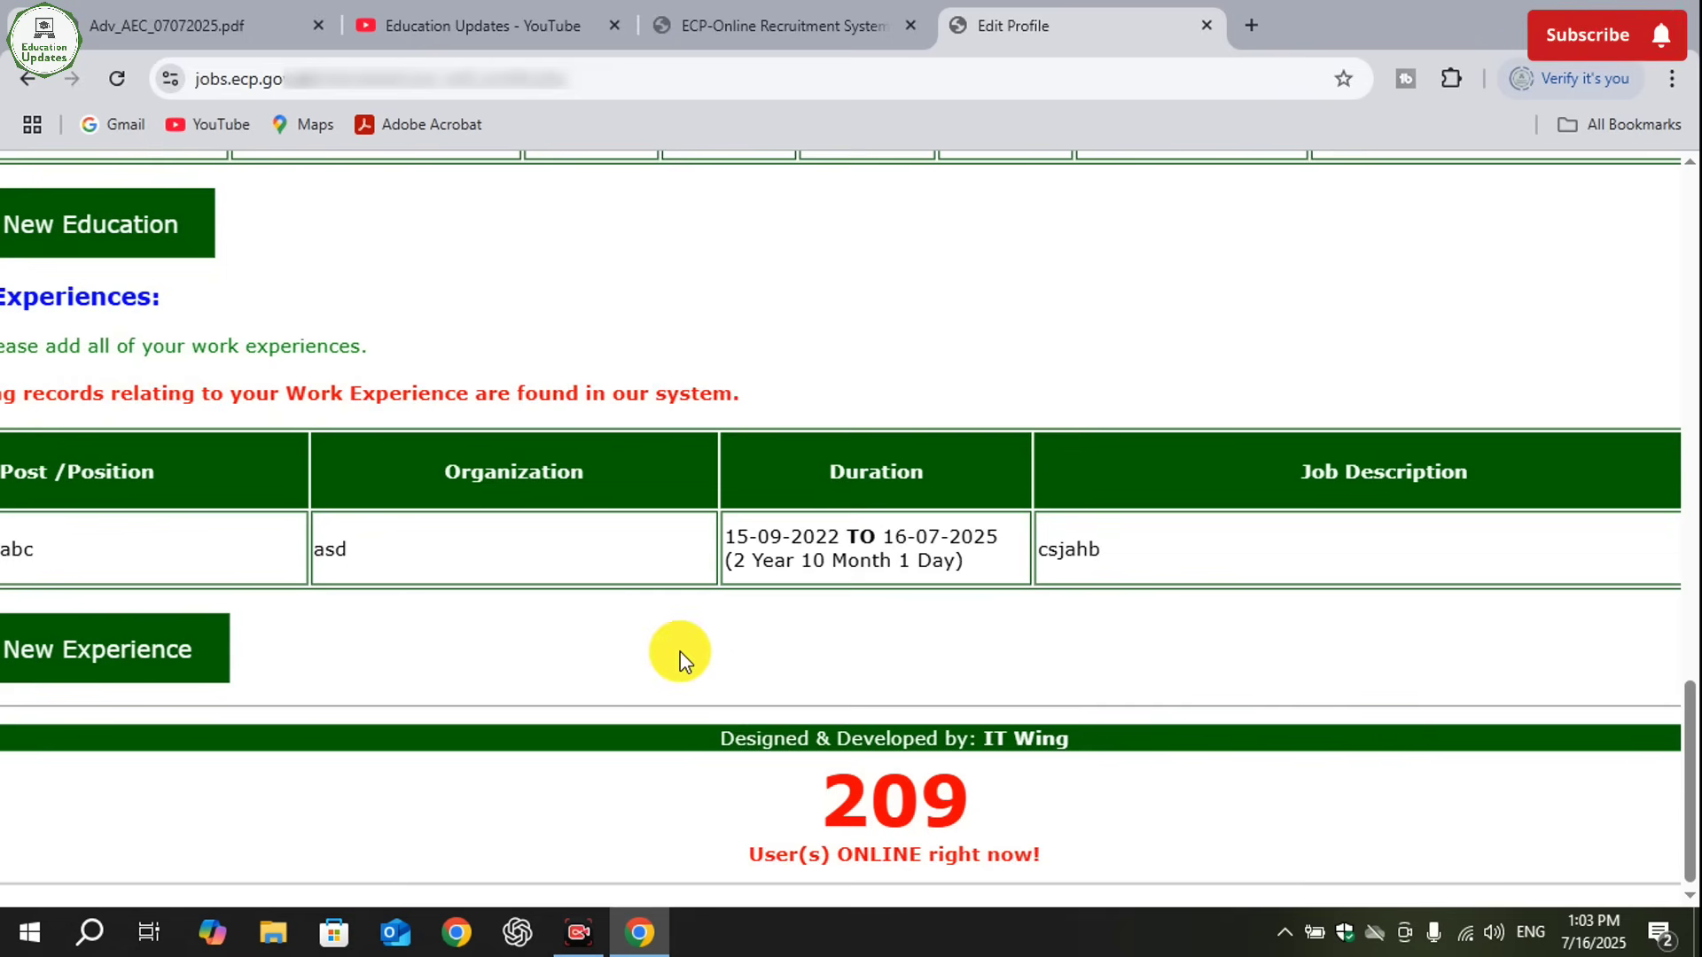
- Review the saved work experience record and the page options at the head of the profile
scroll(679, 652, left, 1)
scroll(679, 651, right, 3)
scroll(679, 652, left, 1)
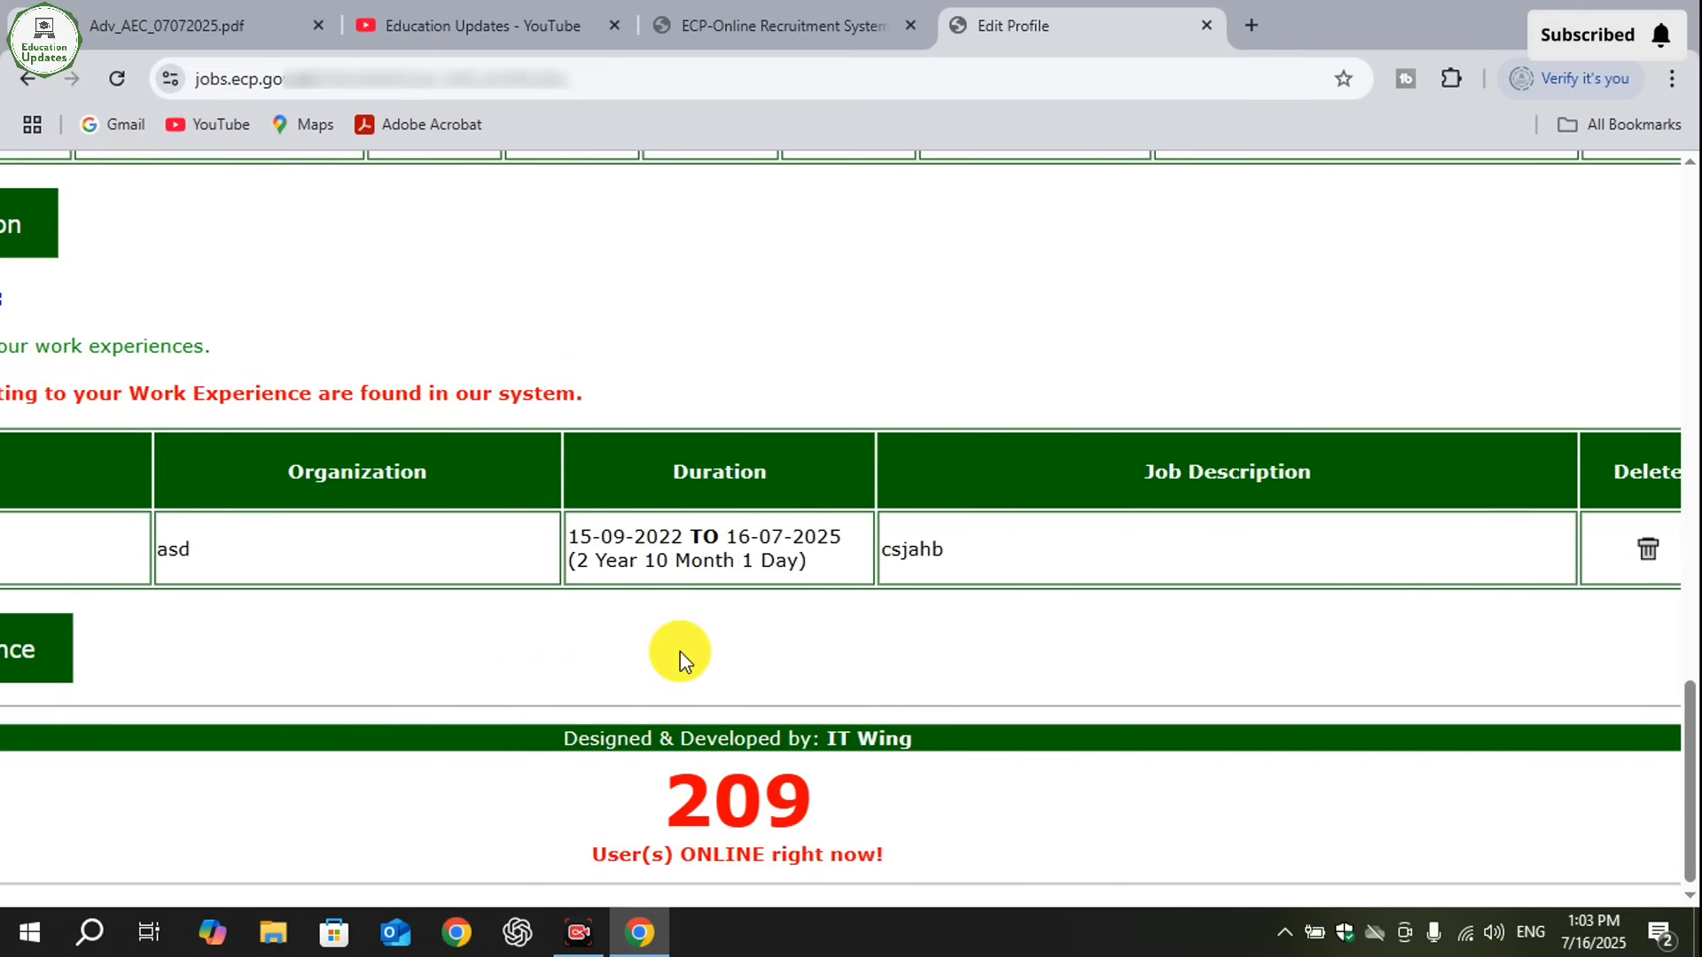
scroll(679, 652, left, 1)
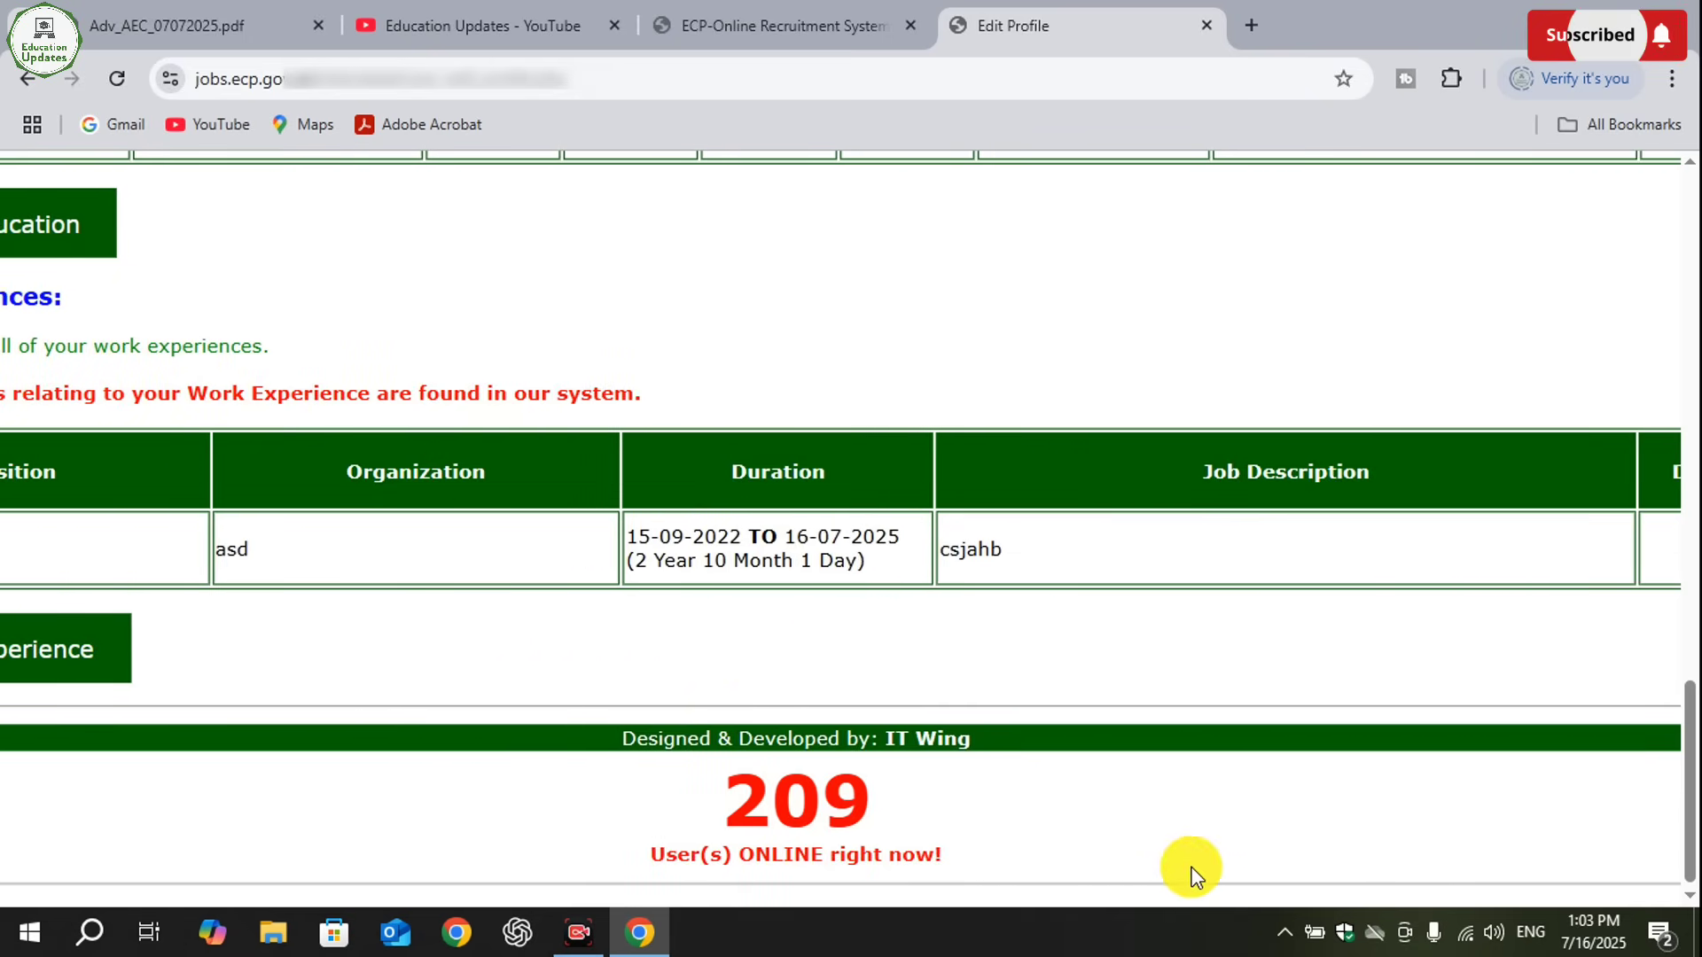
scroll(1187, 867, up, 10)
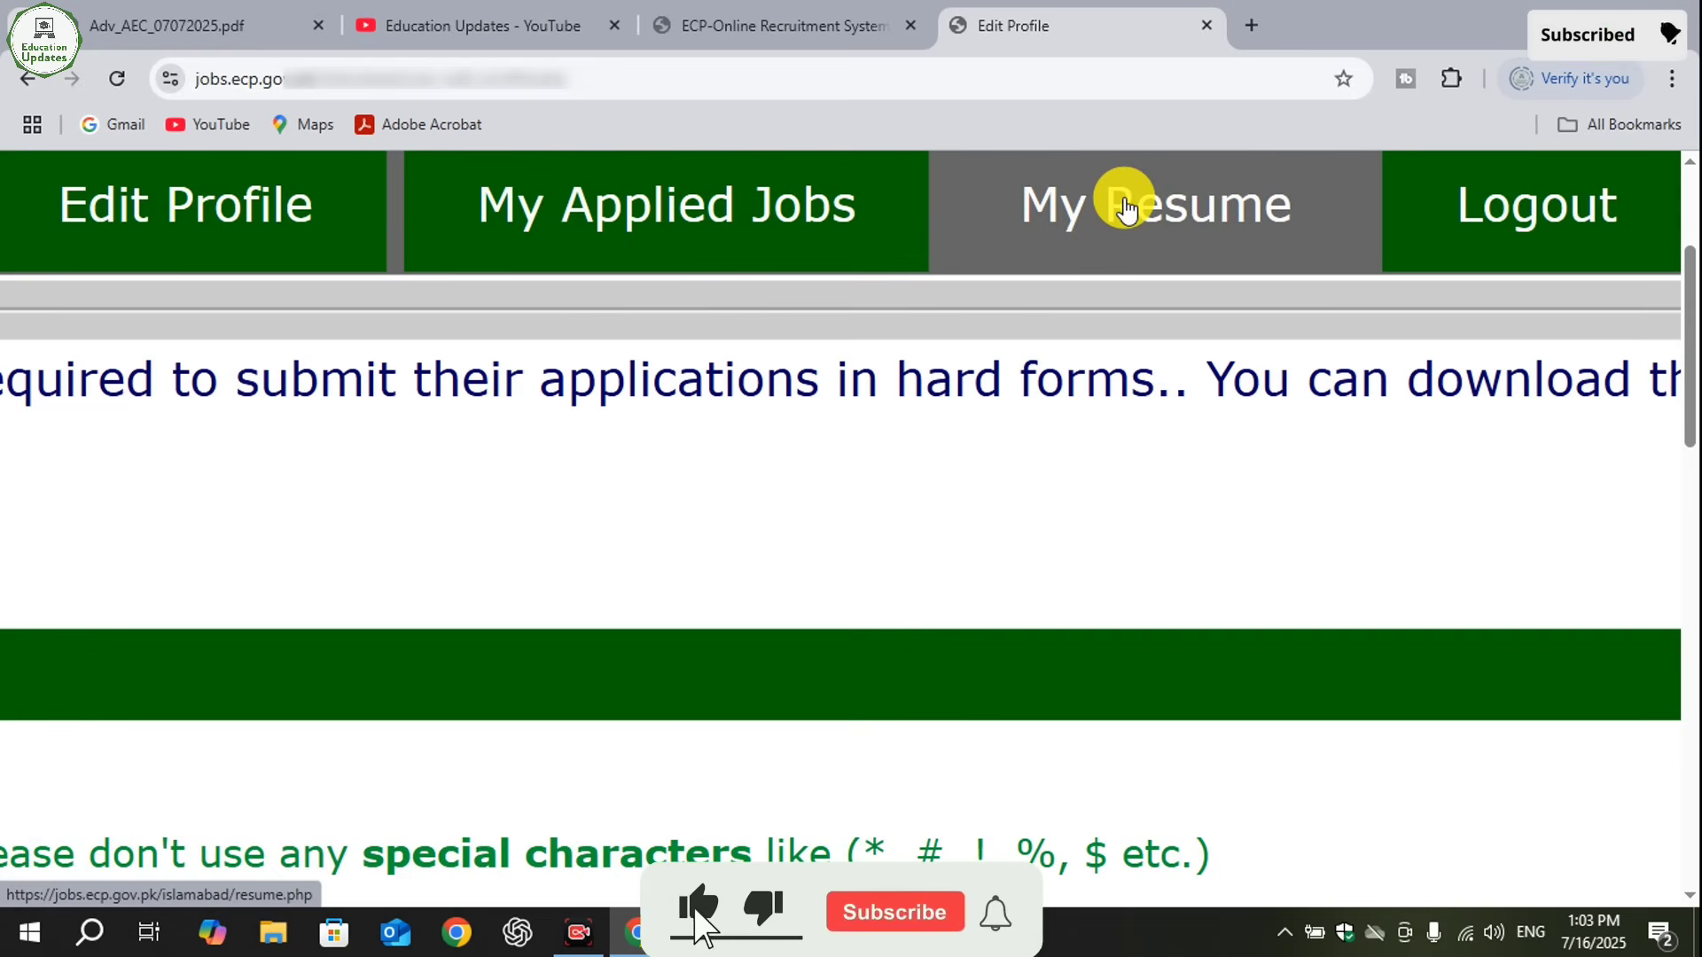
scroll(1135, 851, left, 10)
scroll(1134, 851, up, 2)
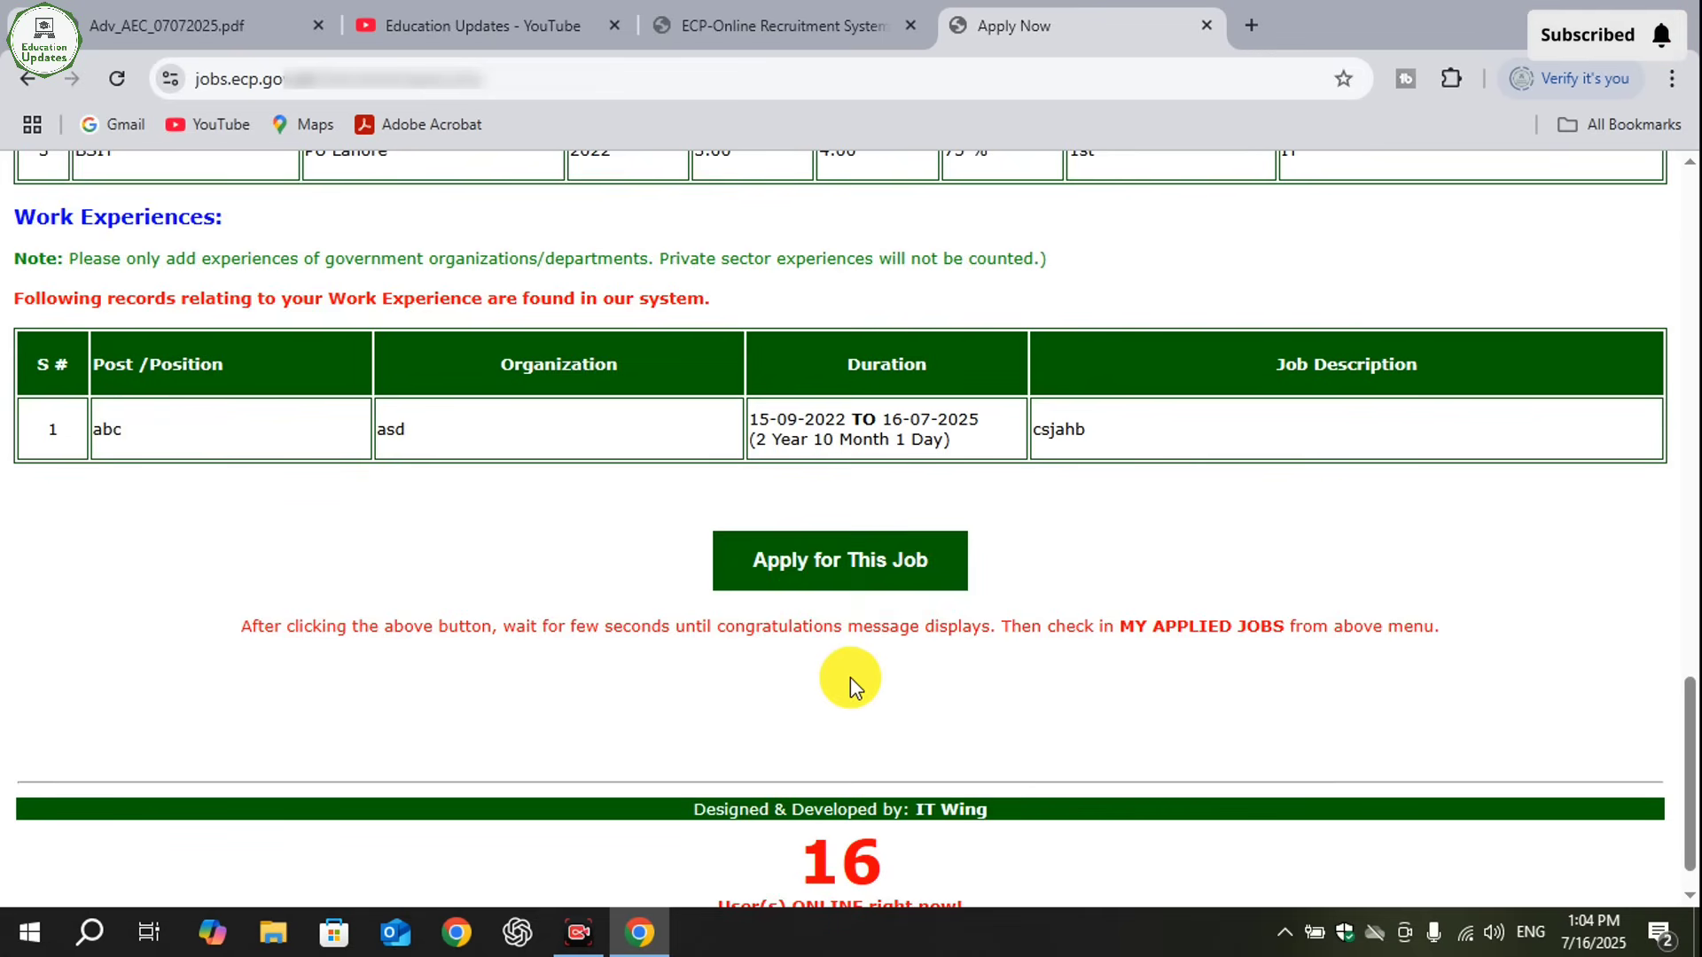
- Submit the application for the job beneath the reviewed work experience record
scroll(849, 679, up, 5)
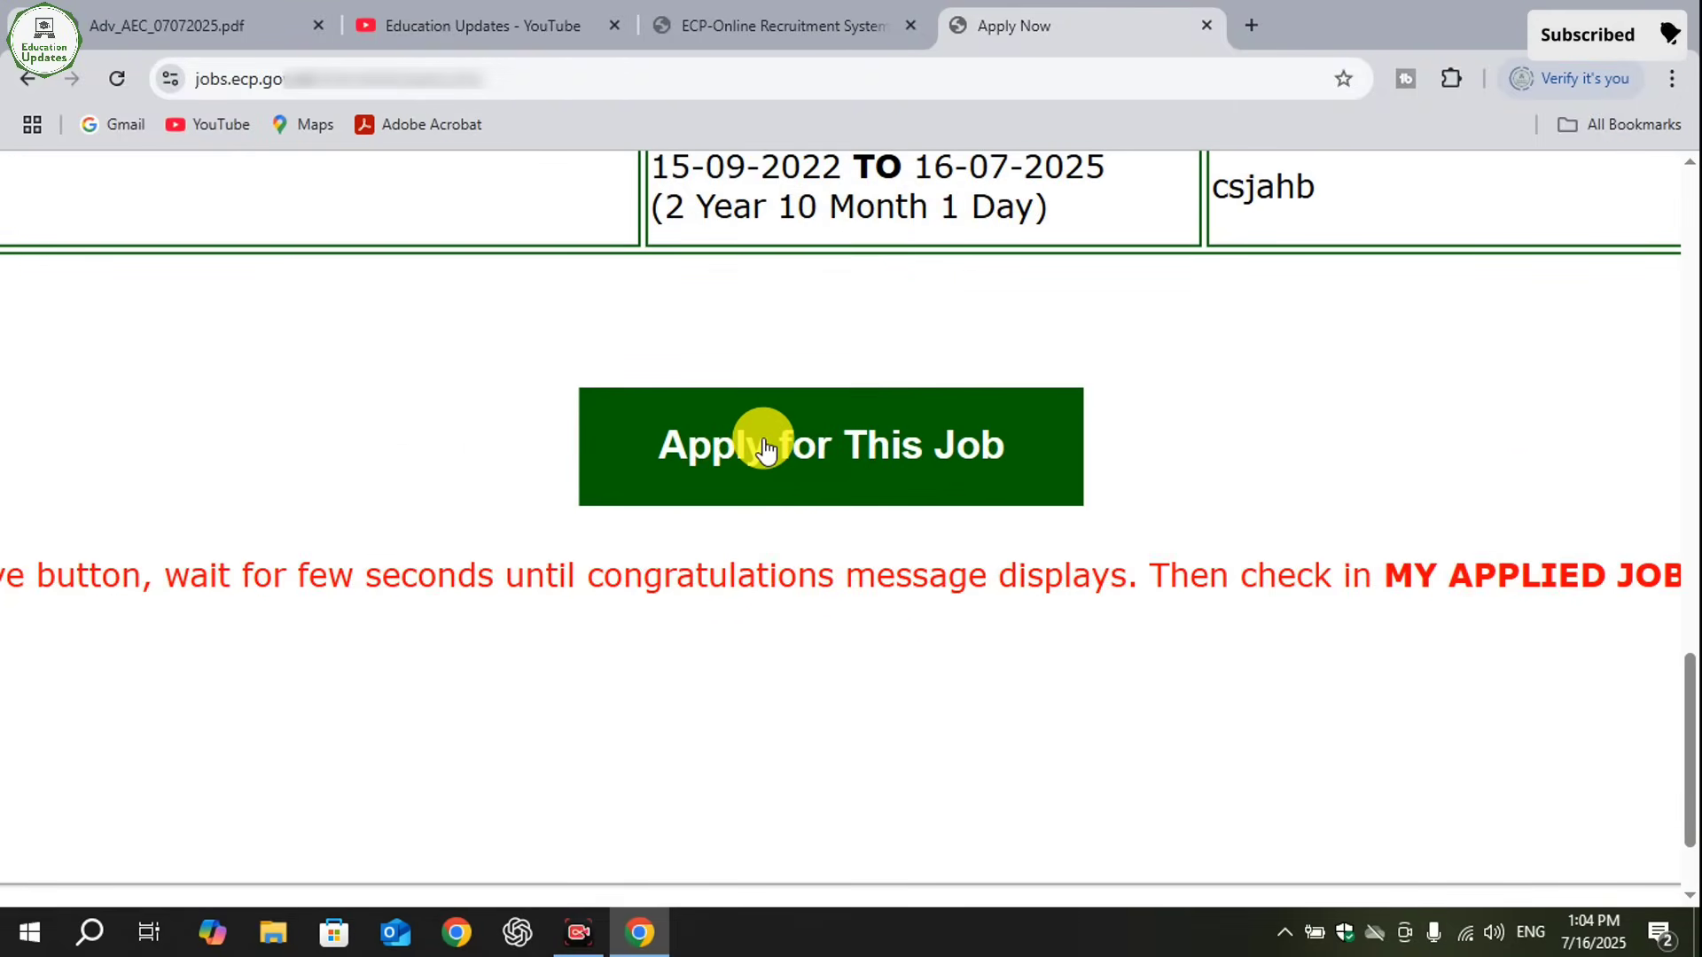
scroll(836, 493, down, 5)
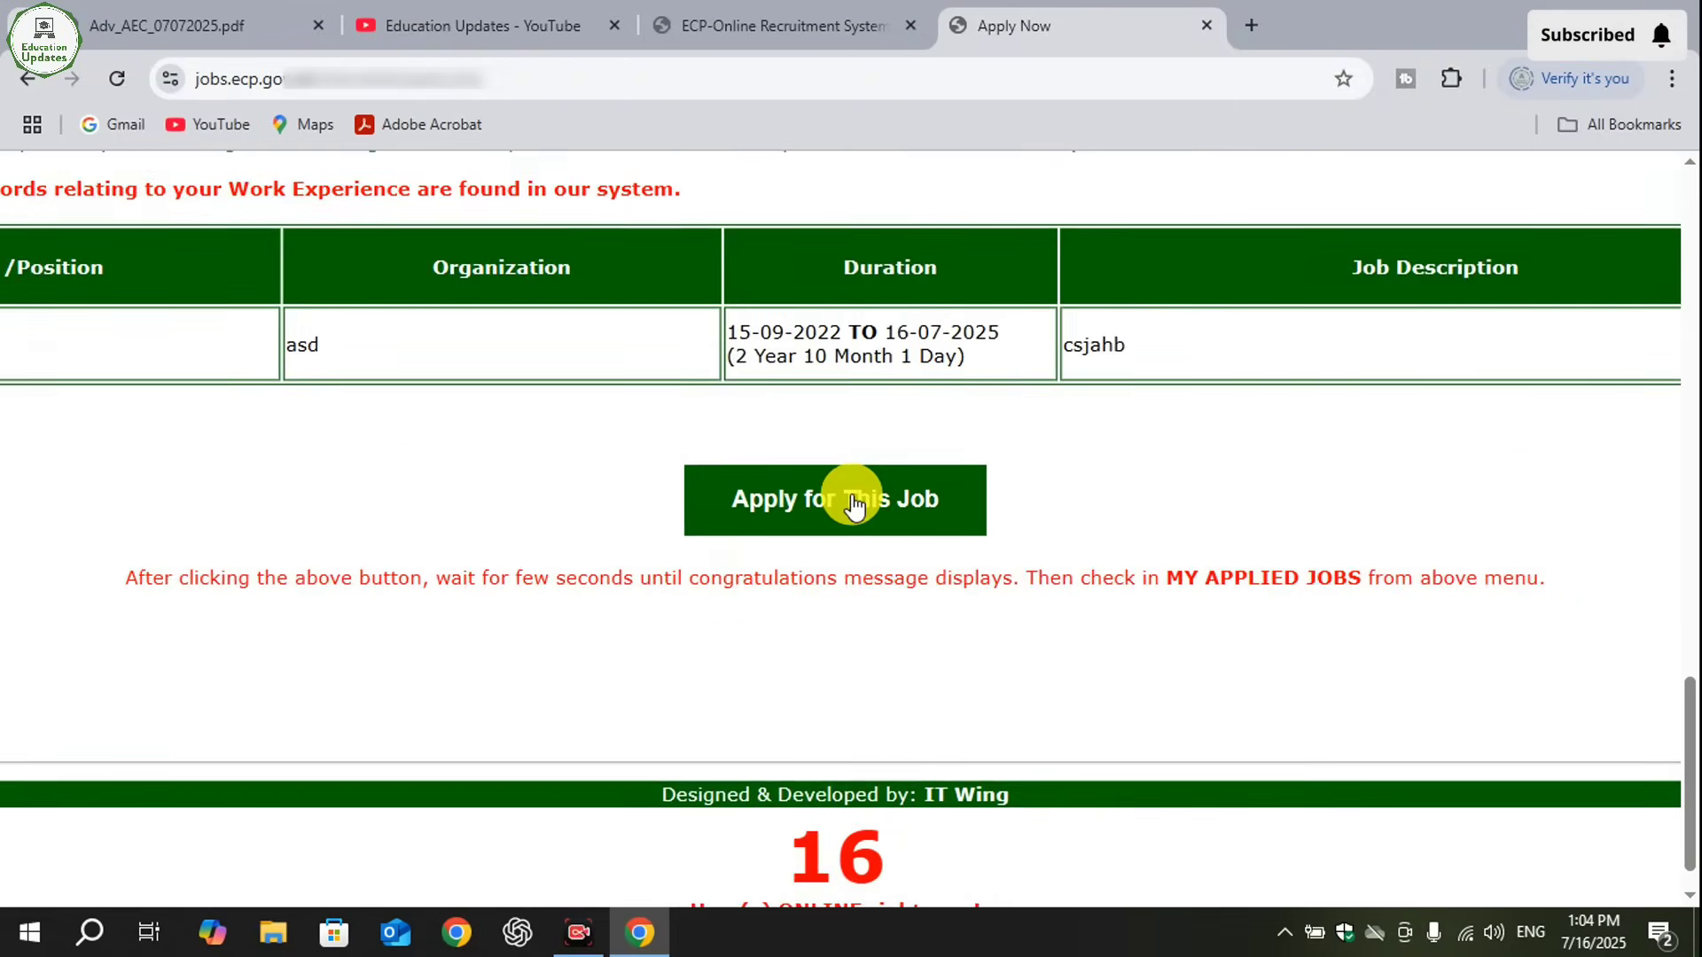
click(871, 516)
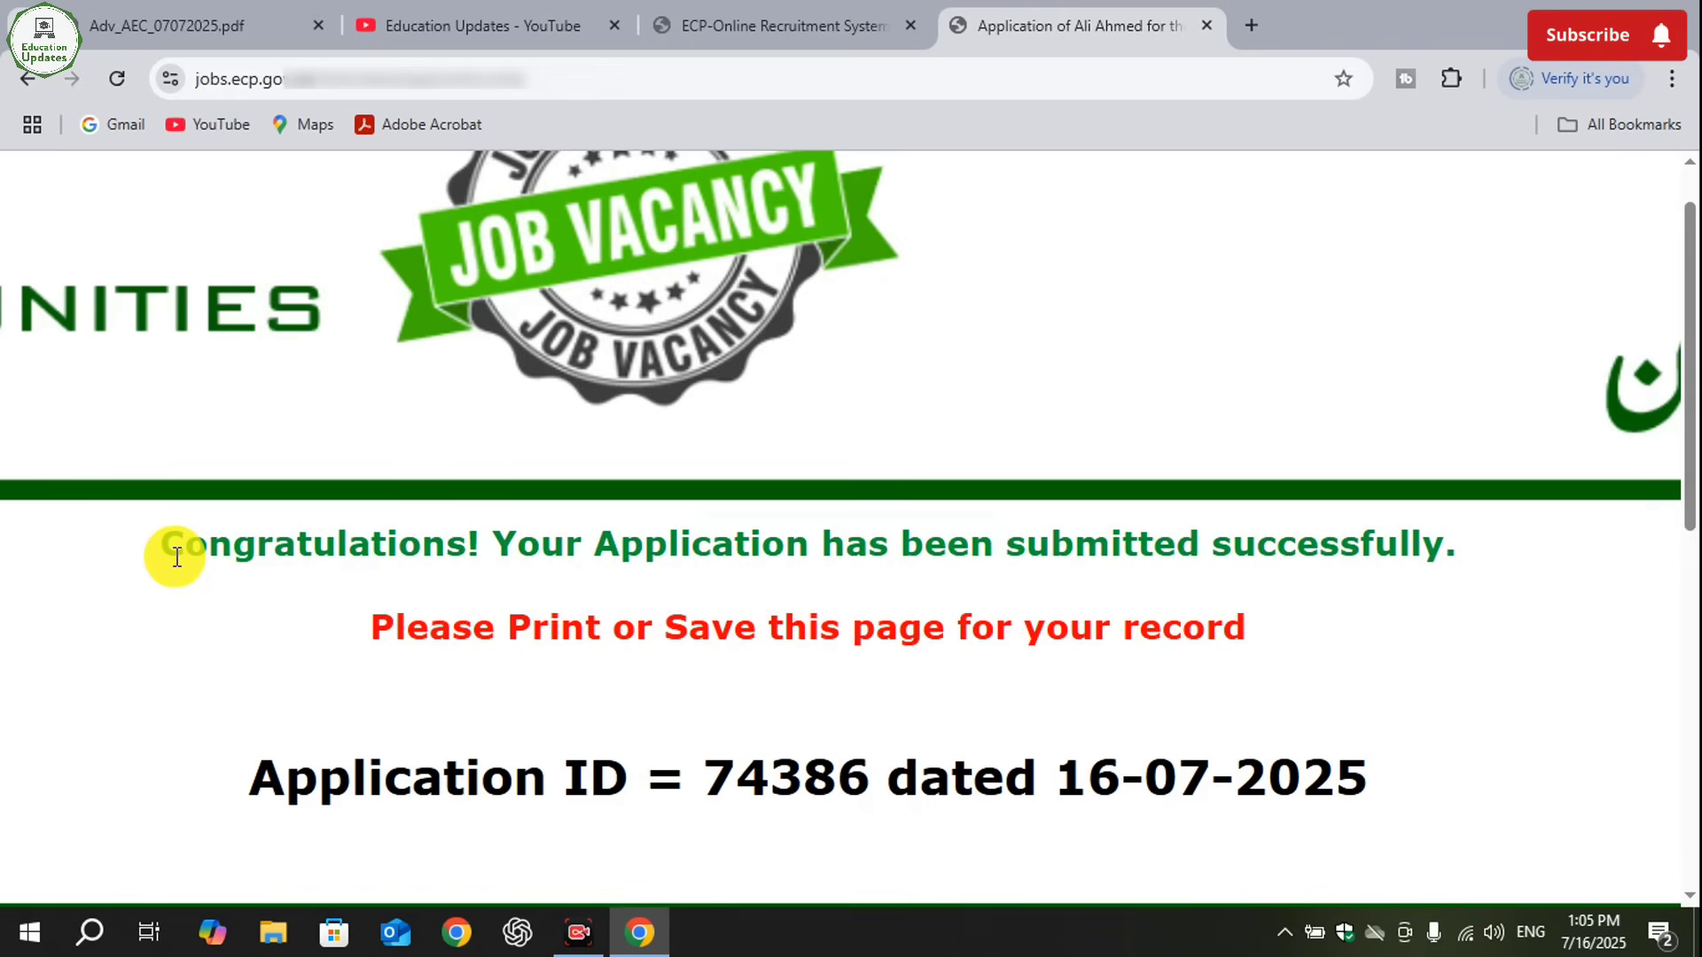
- Highlight the submission message and the application ID on the confirmation page
drag(188, 544, 1002, 542)
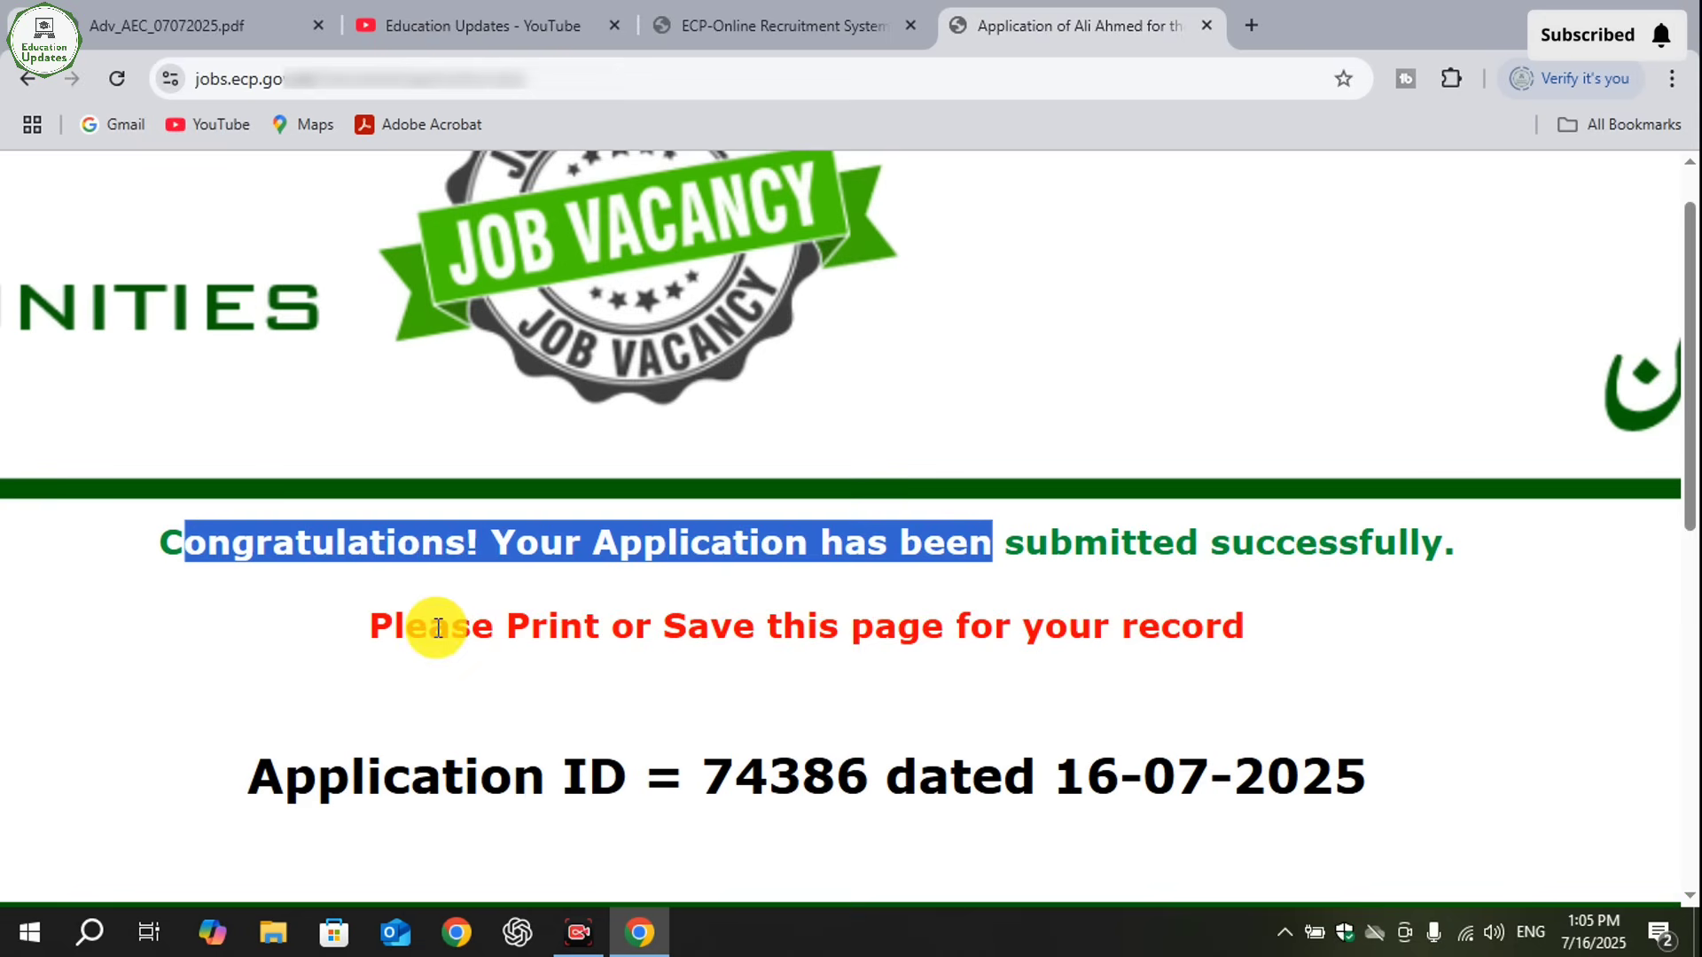
drag(260, 767, 846, 761)
drag(703, 784, 860, 794)
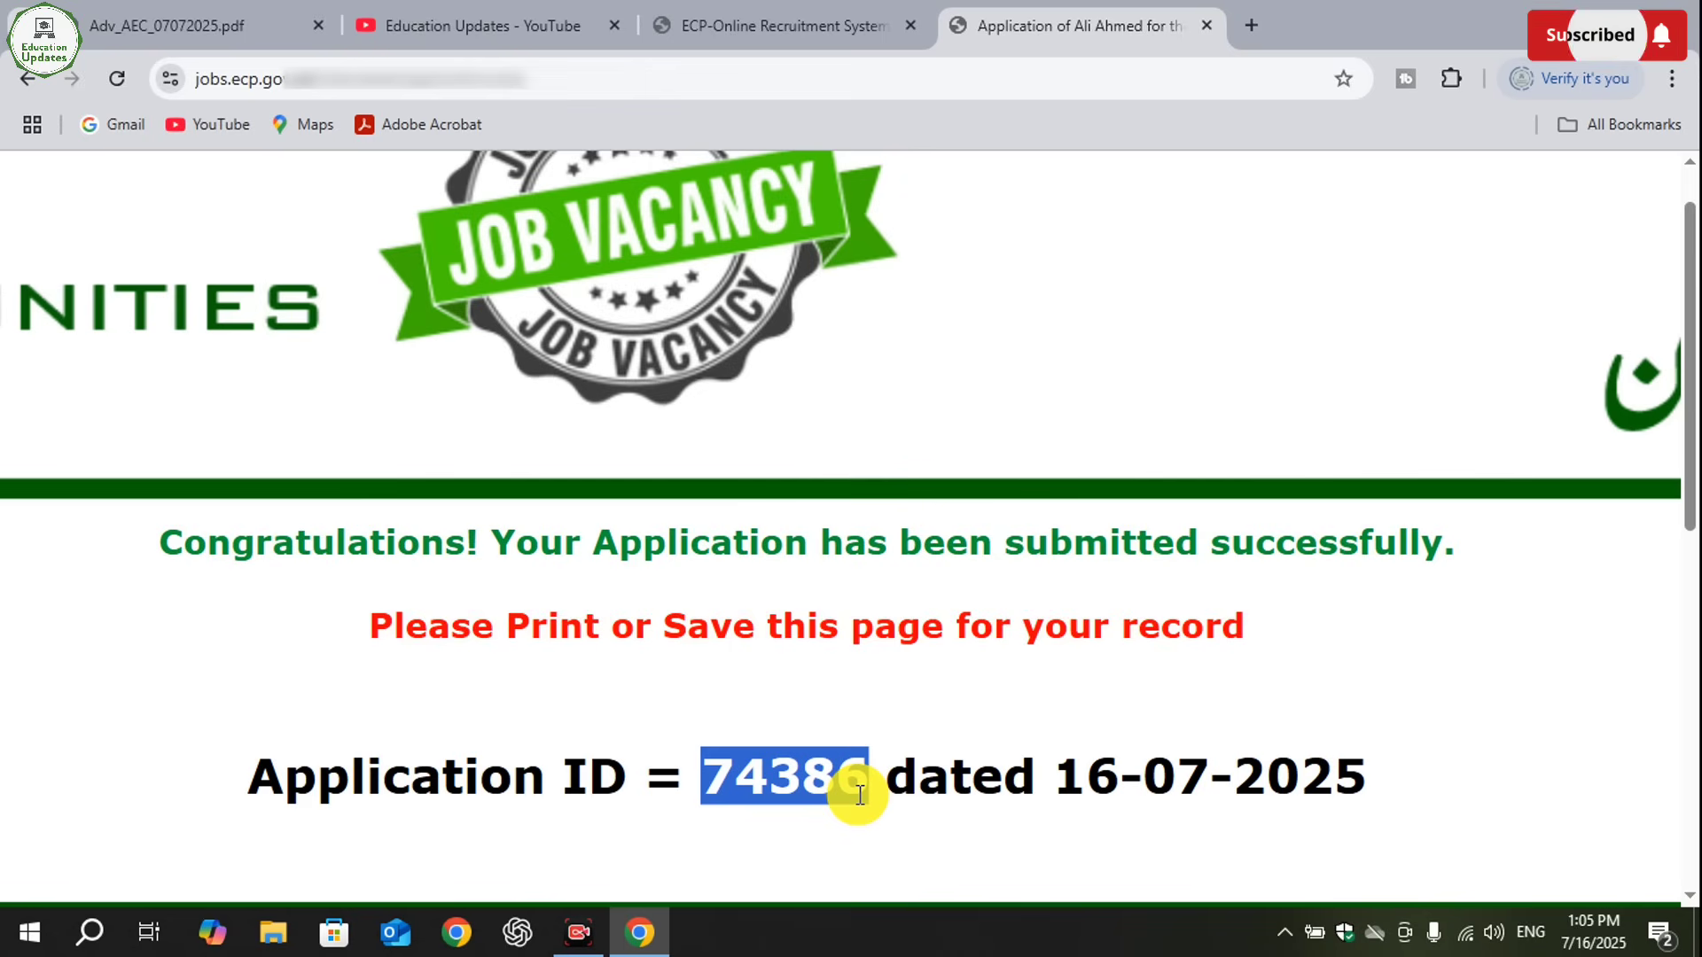
- Switch to the Education Updates YouTube channel page and look through it
click(416, 25)
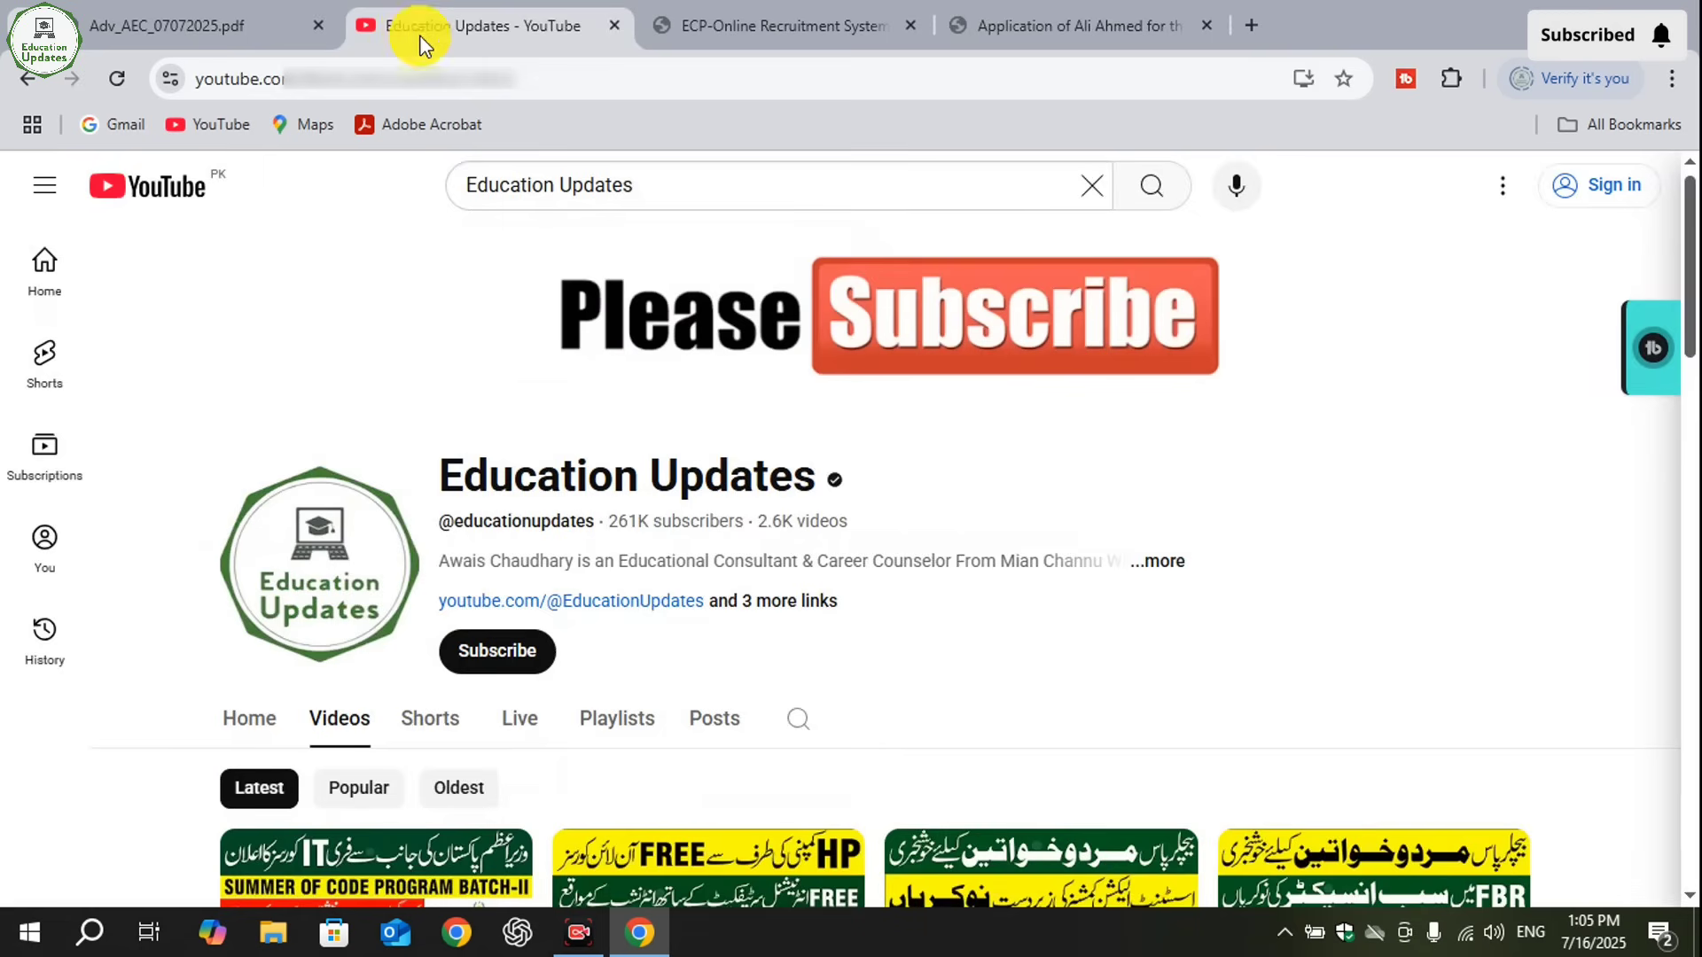
mouse_move(1689, 191)
mouse_down()
mouse_move(1681, 514)
mouse_move(1693, 182)
mouse_up()
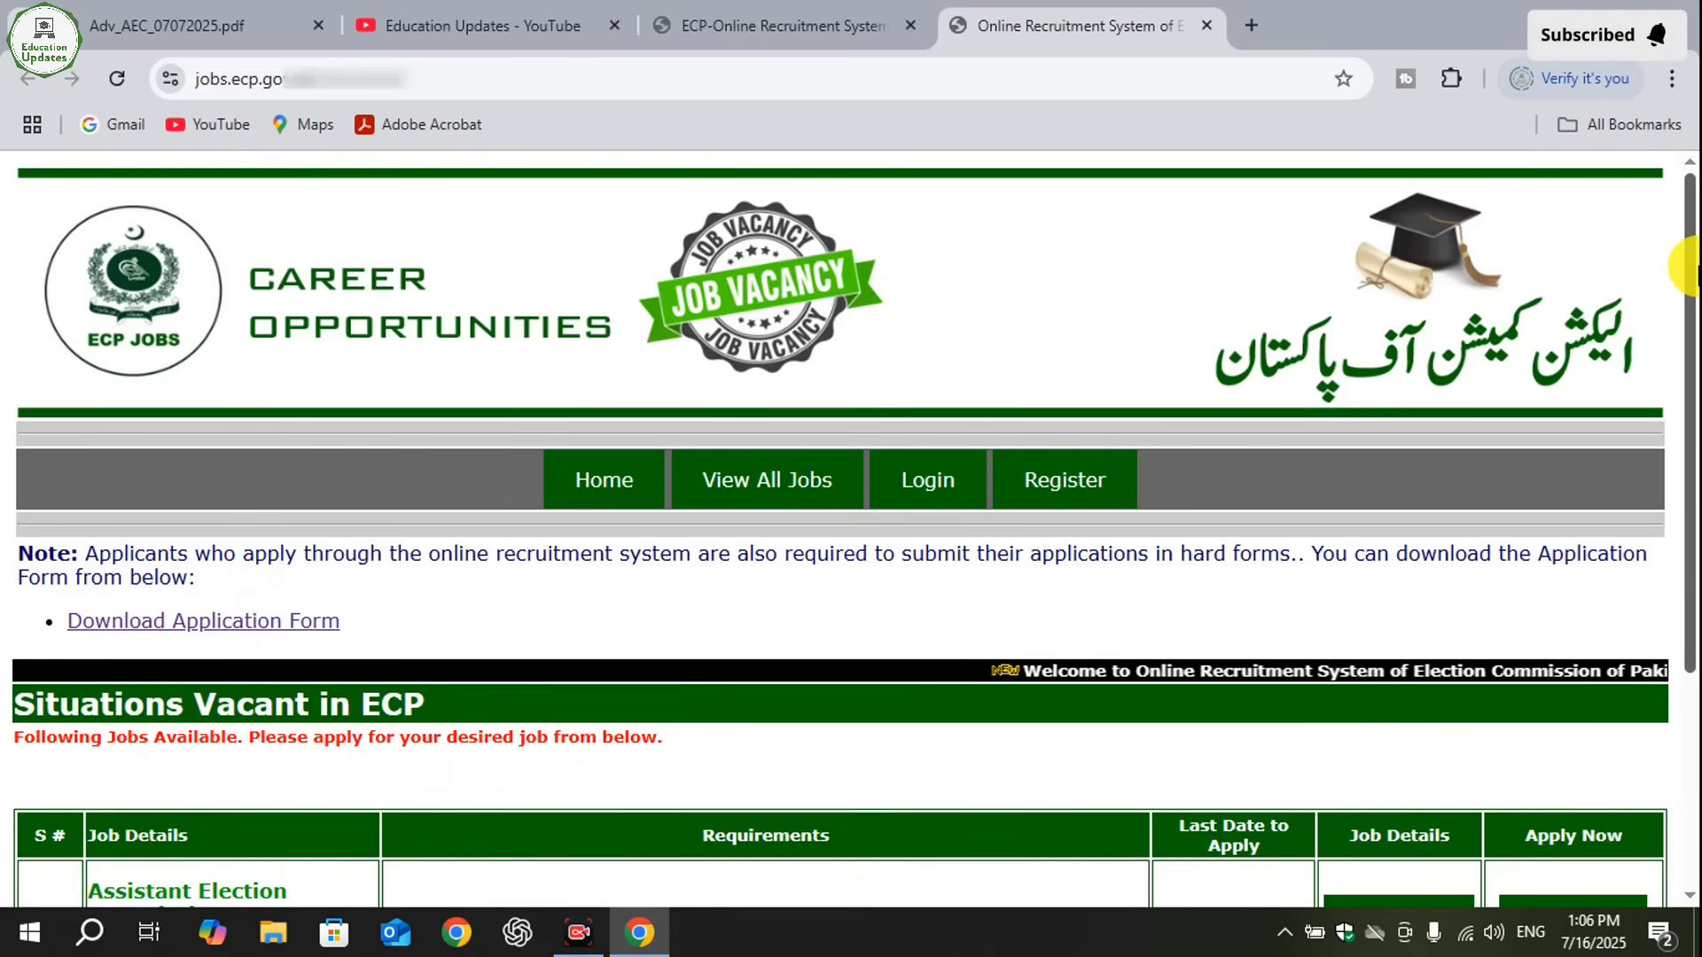
- Open the application form PDF from the ECP recruitment home page and enlarge it to 150%
drag(1694, 273, 1694, 359)
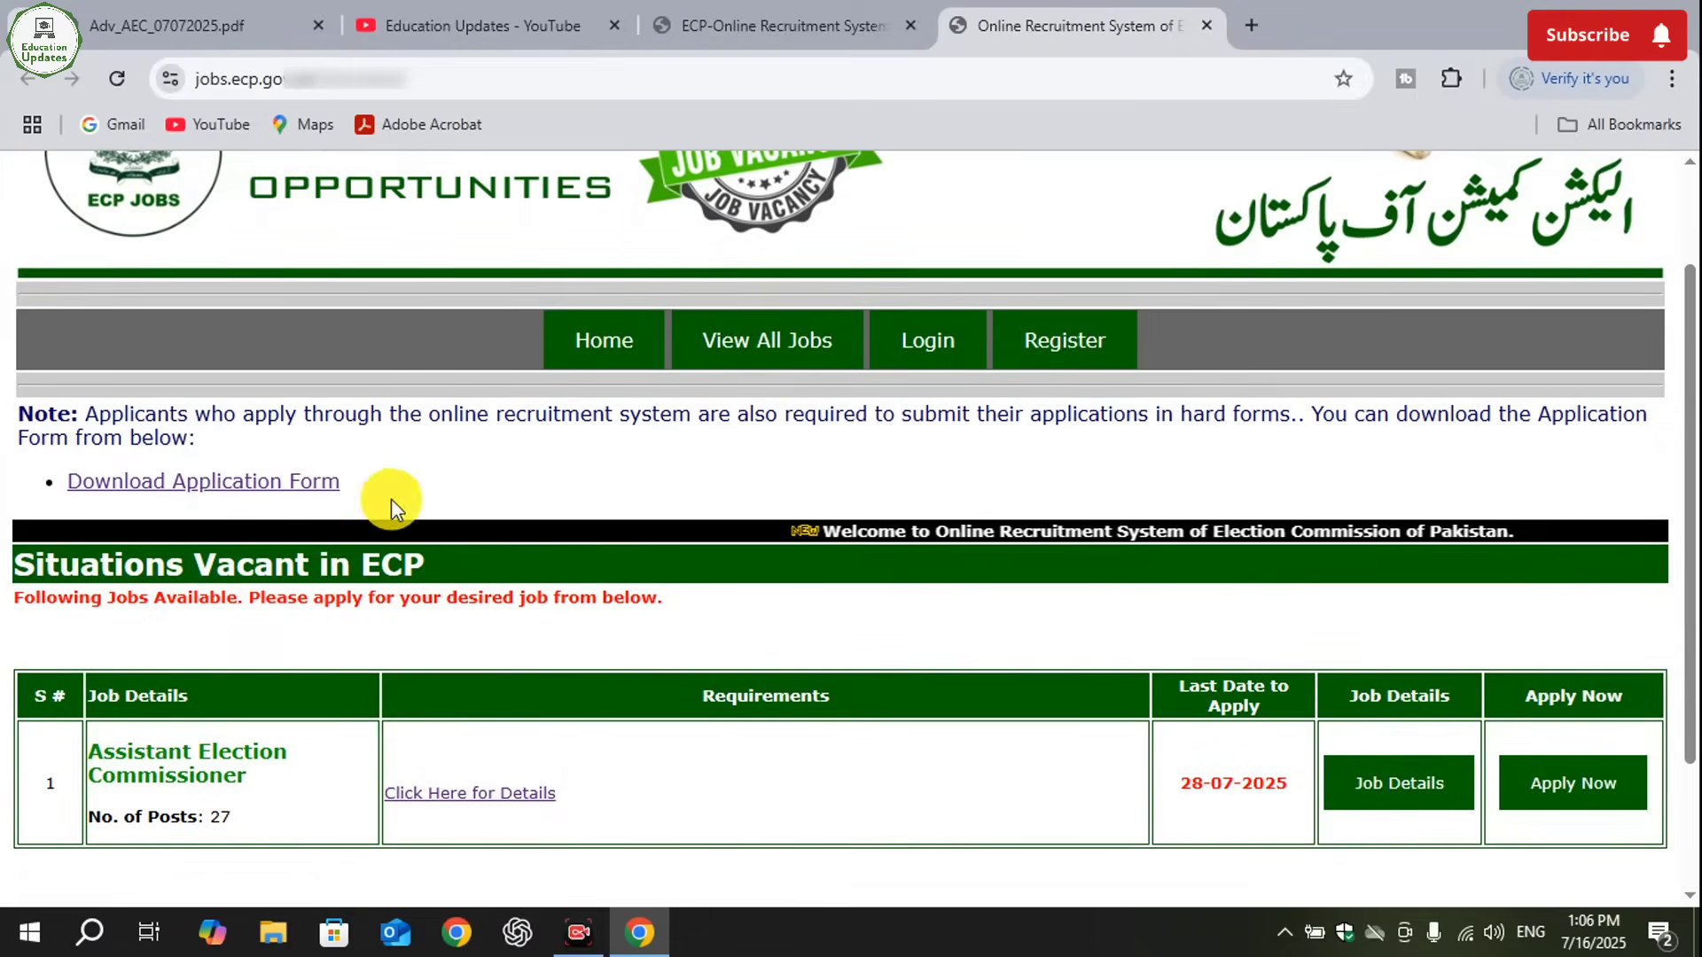
scroll(36, 454, up, 3)
scroll(36, 454, up, 3)
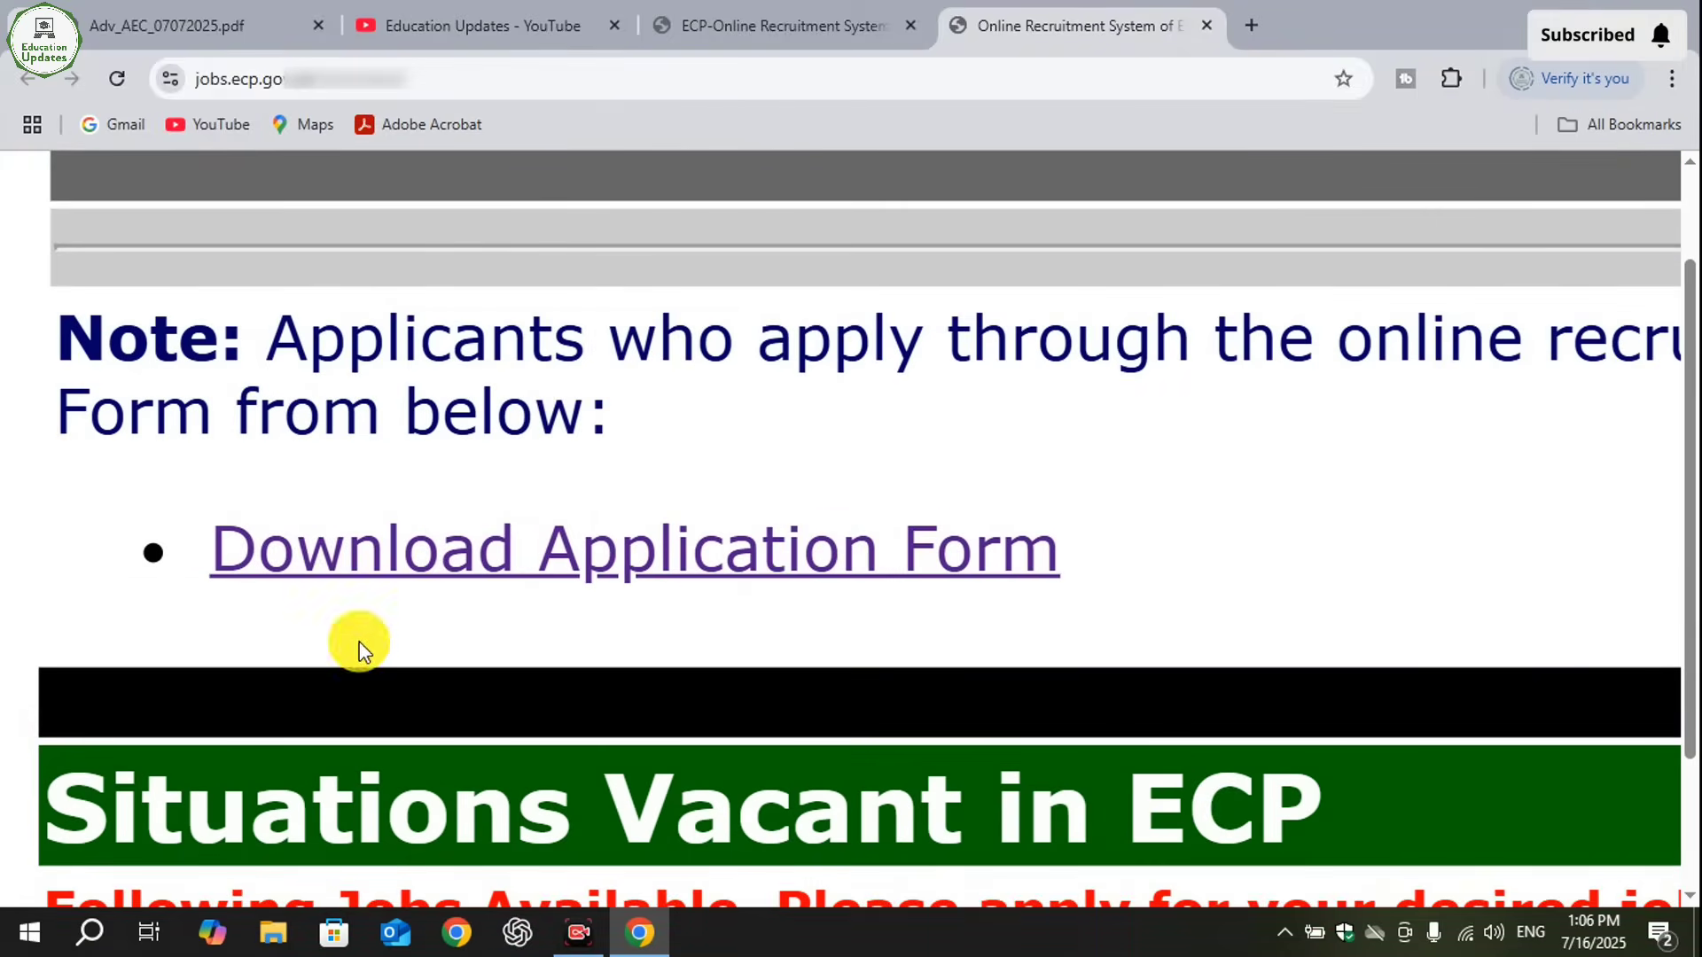
click(654, 545)
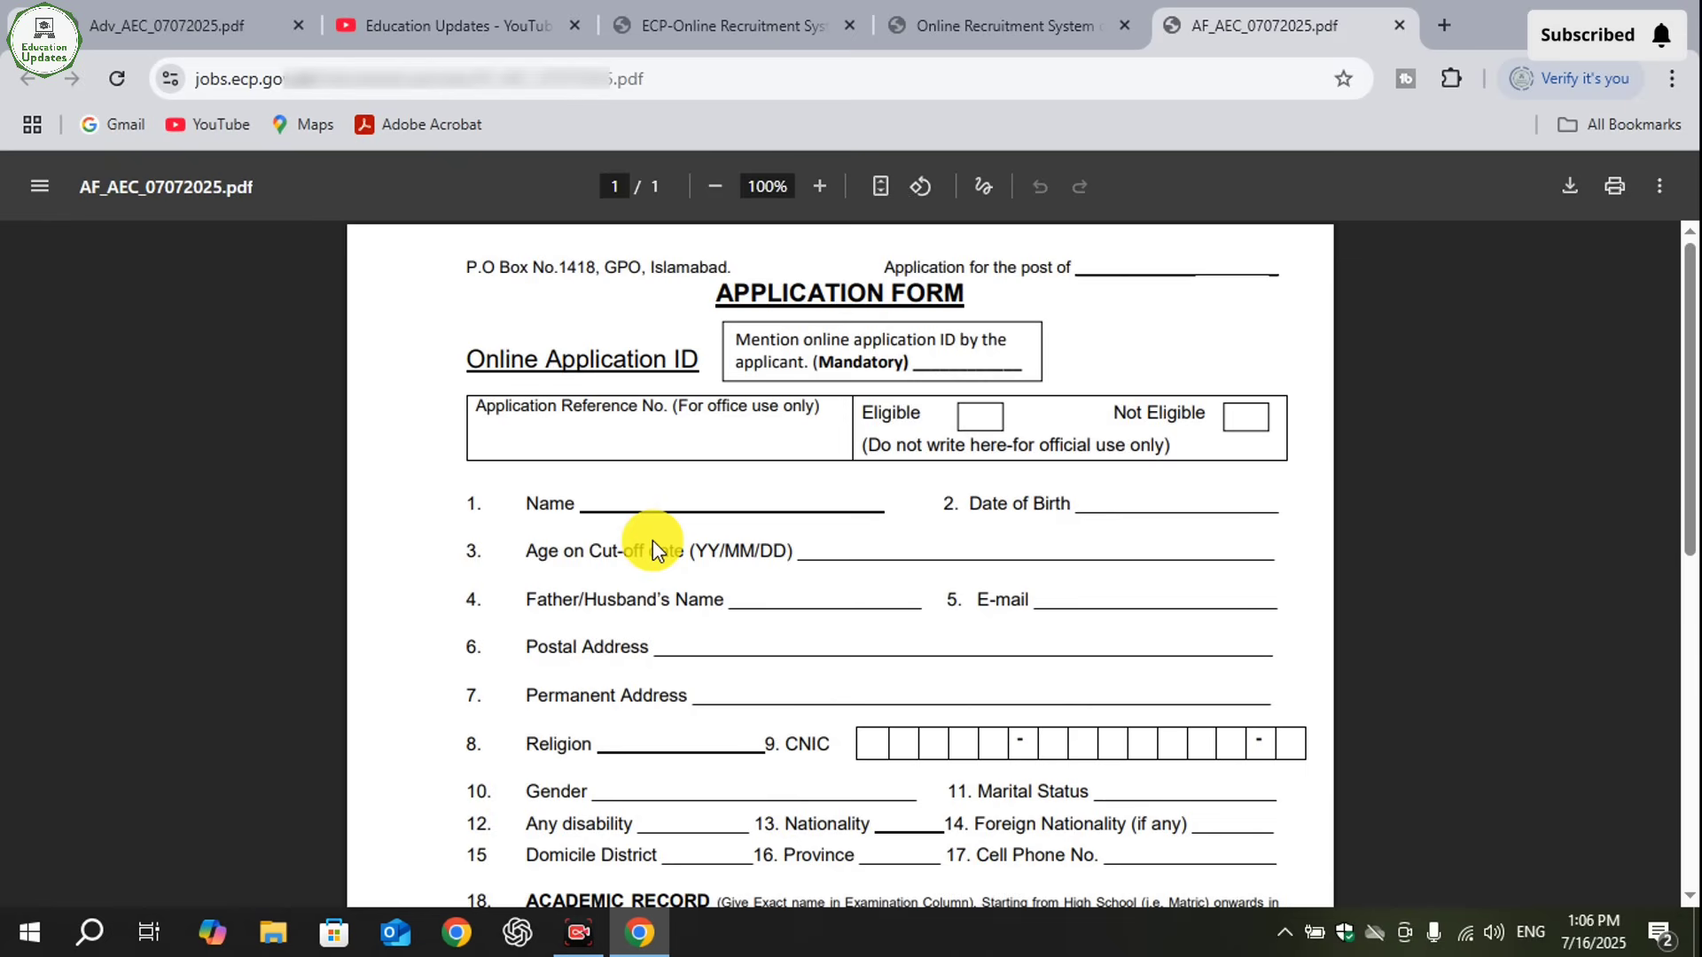
click(821, 186)
click(822, 186)
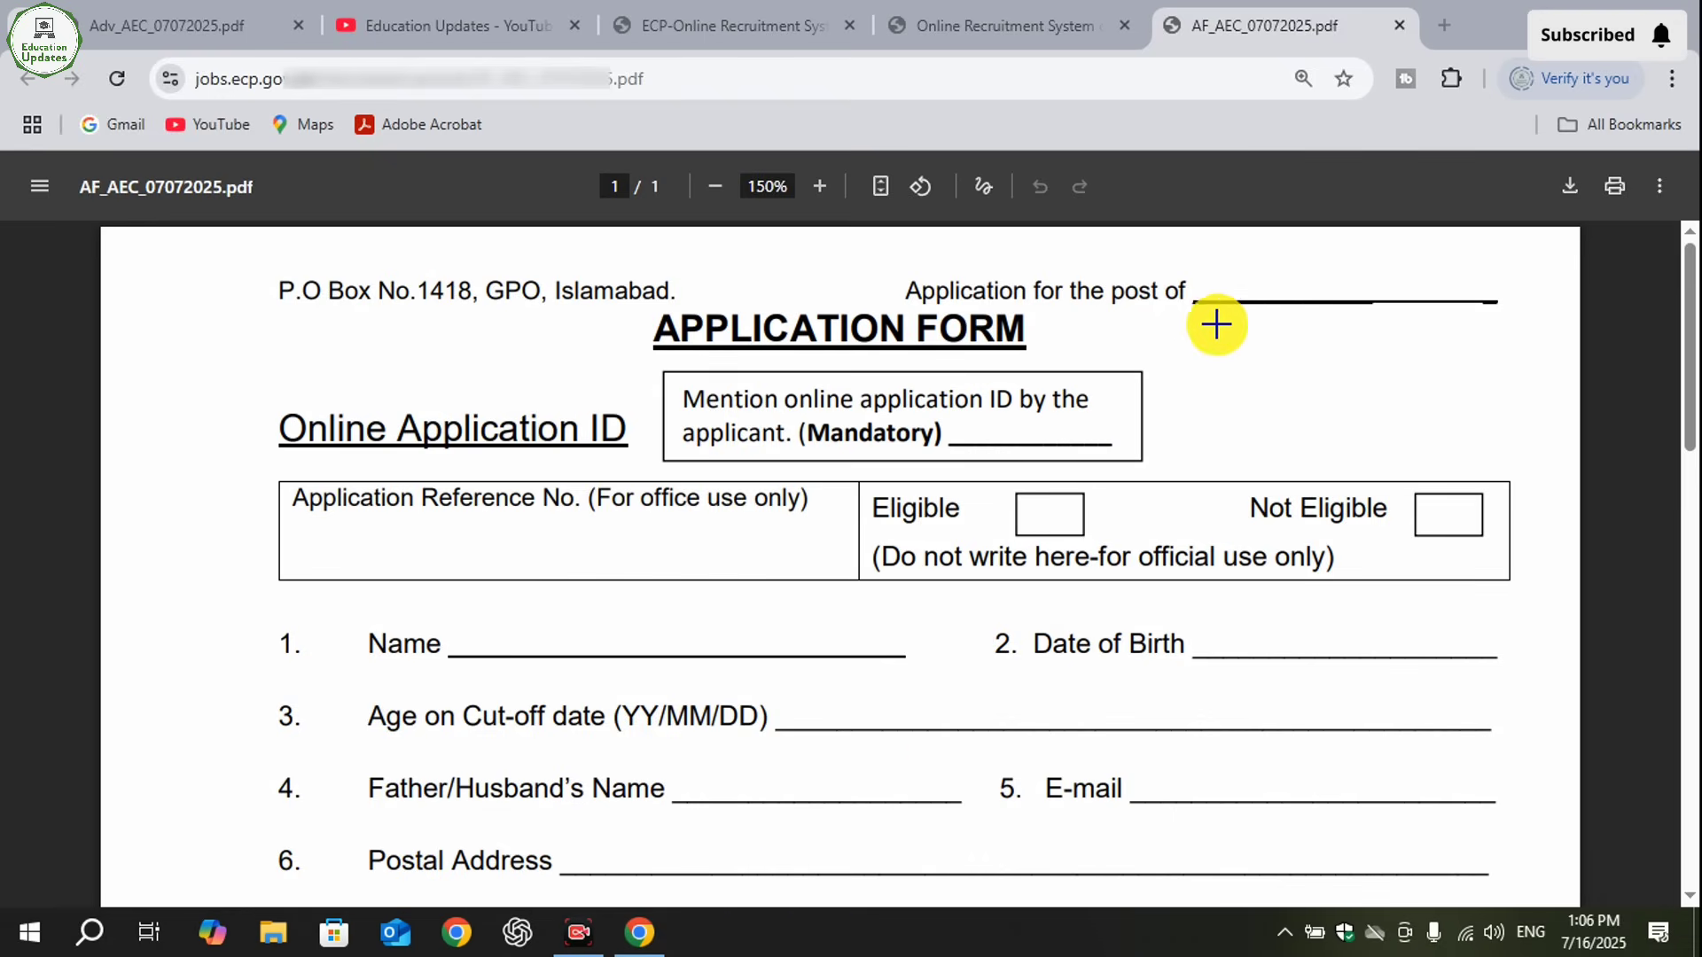
- Examine the printed form's blanks for the post applied for and the mandatory online application ID
drag(1197, 263, 1541, 316)
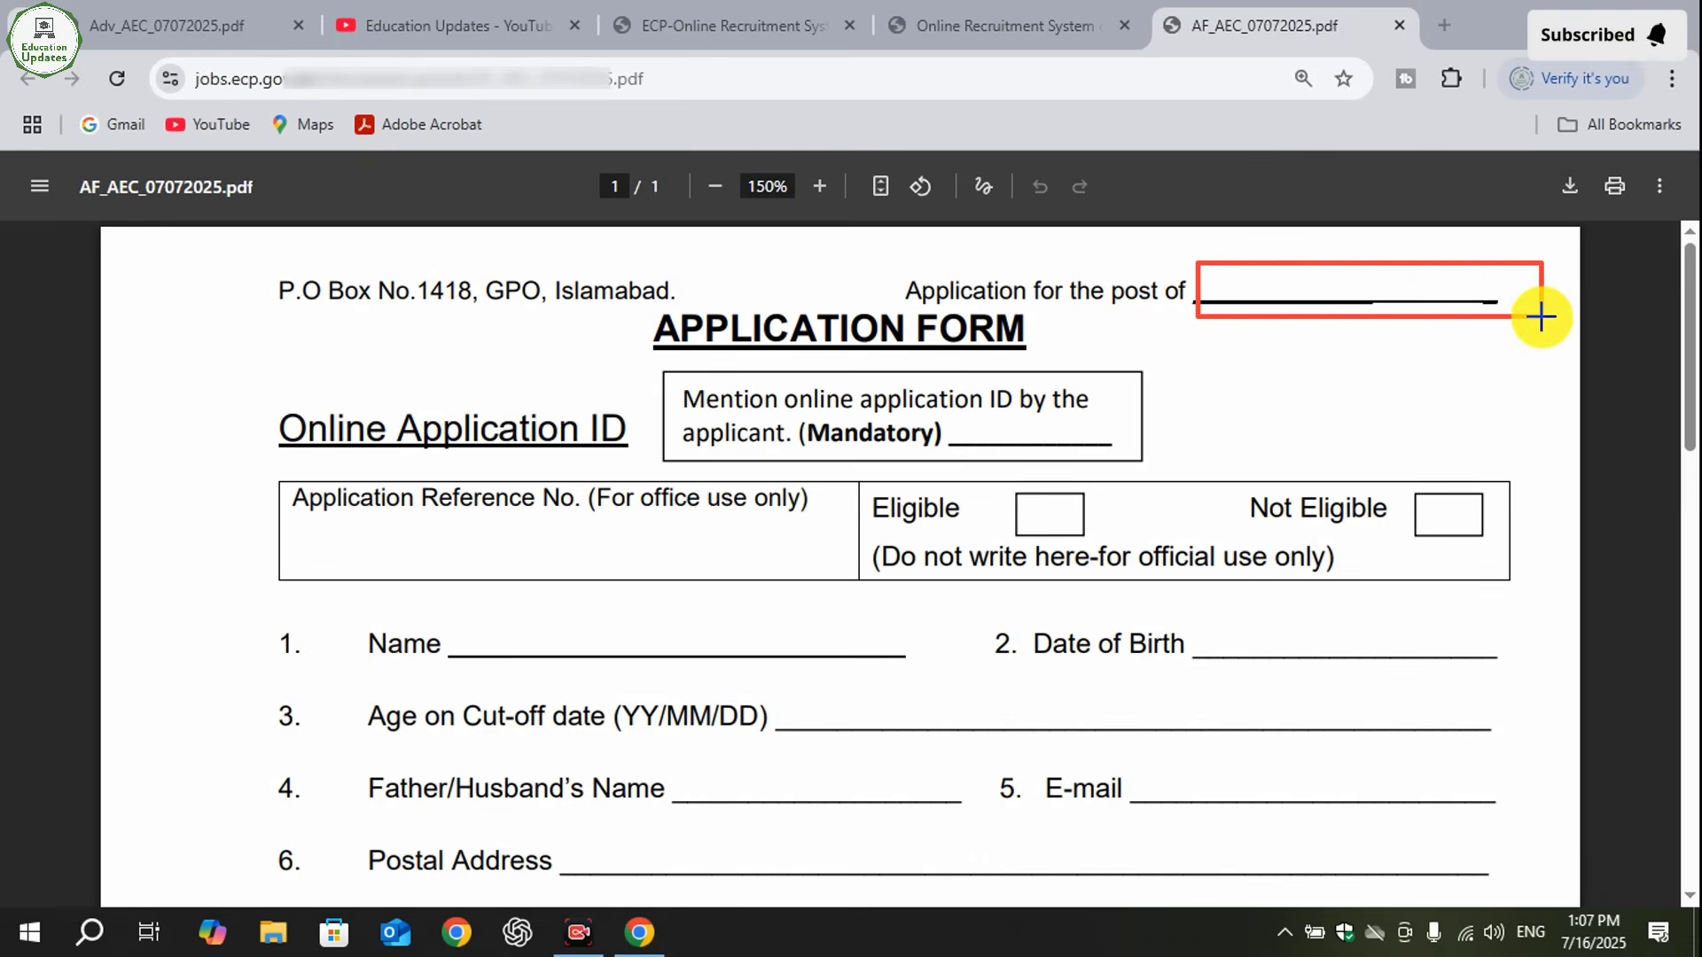
click(1121, 884)
drag(249, 383, 640, 469)
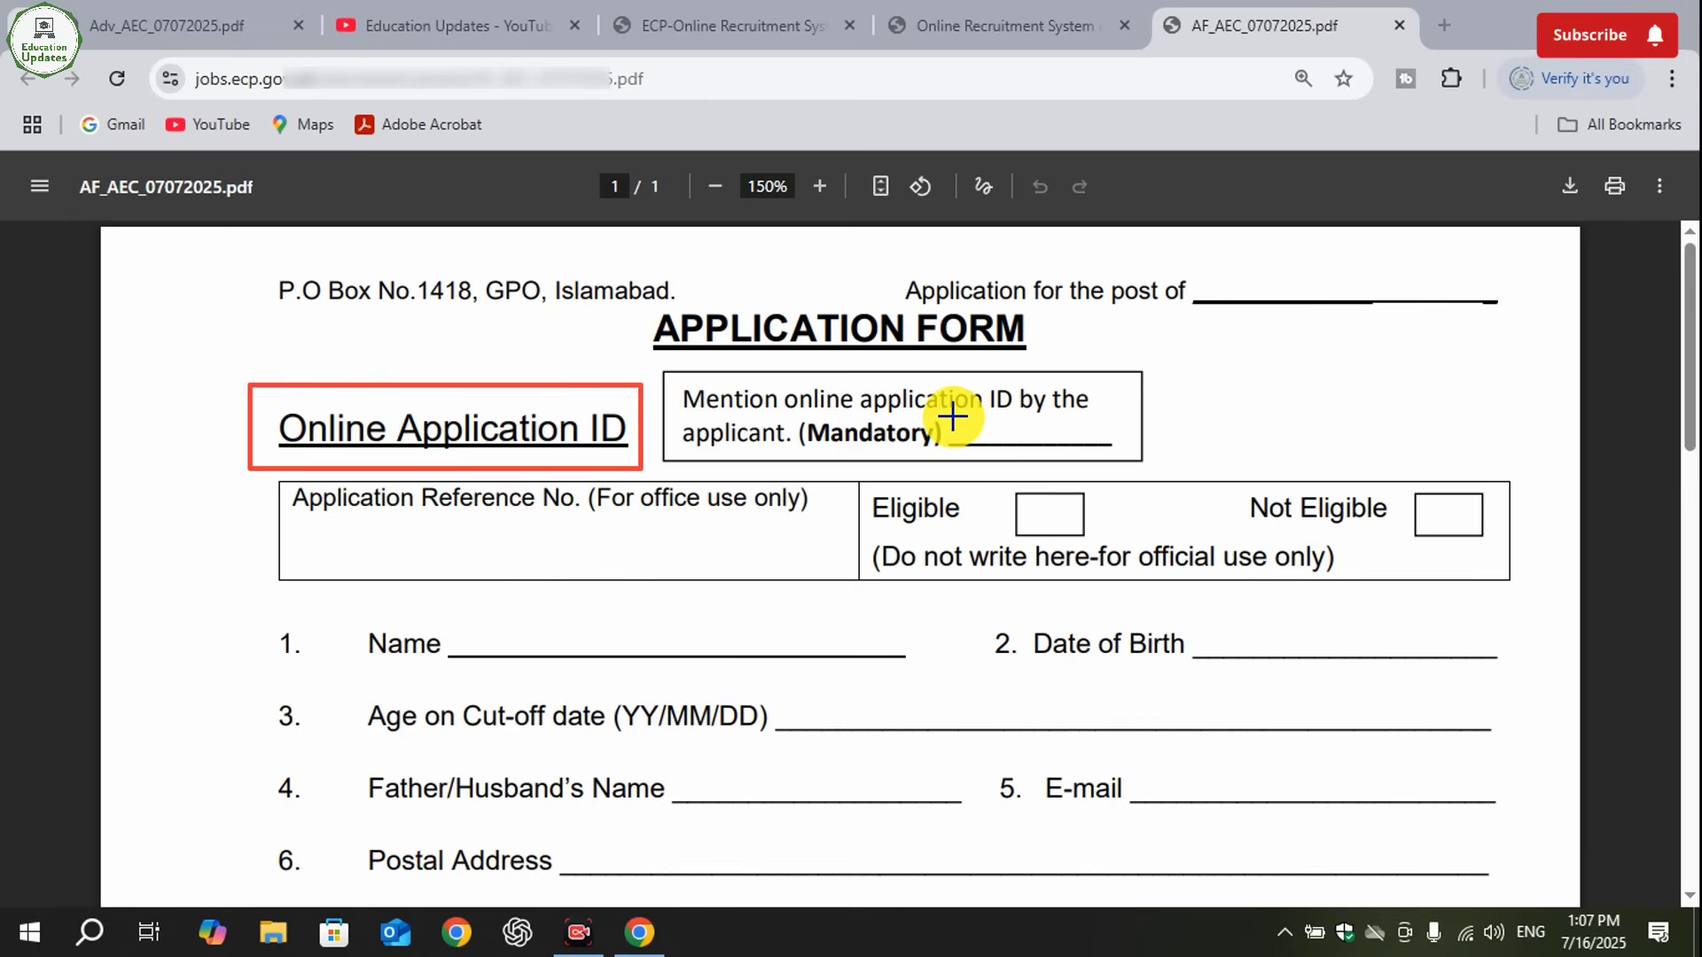
drag(953, 416, 1116, 453)
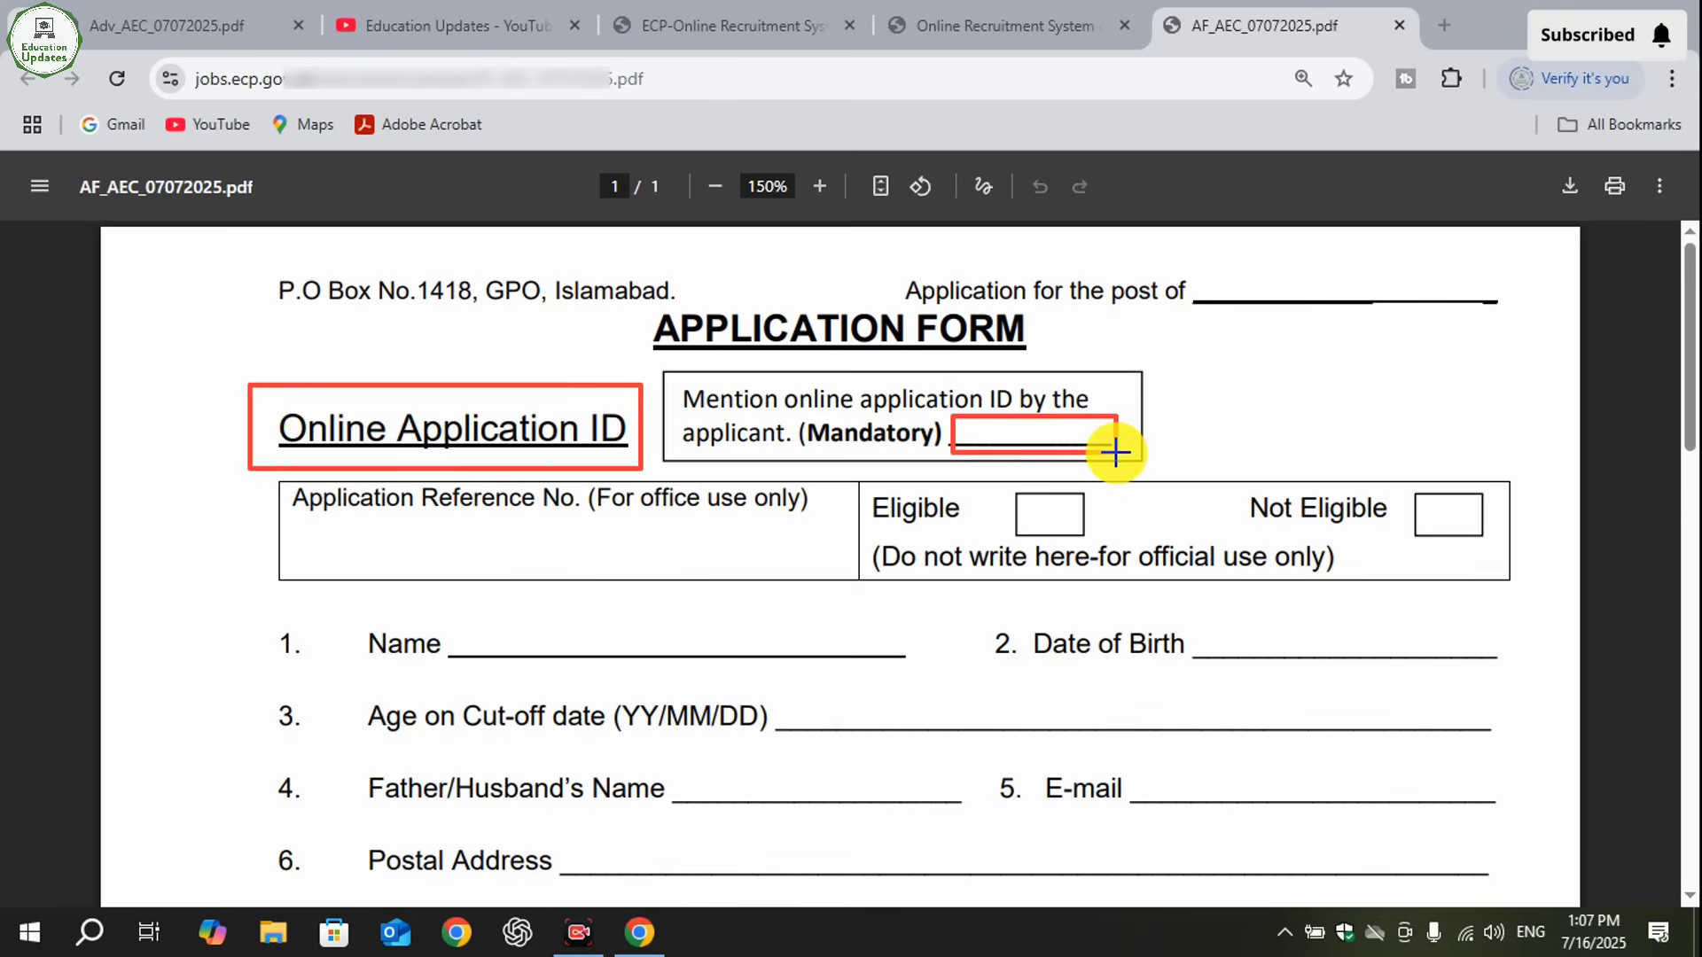
click(1139, 869)
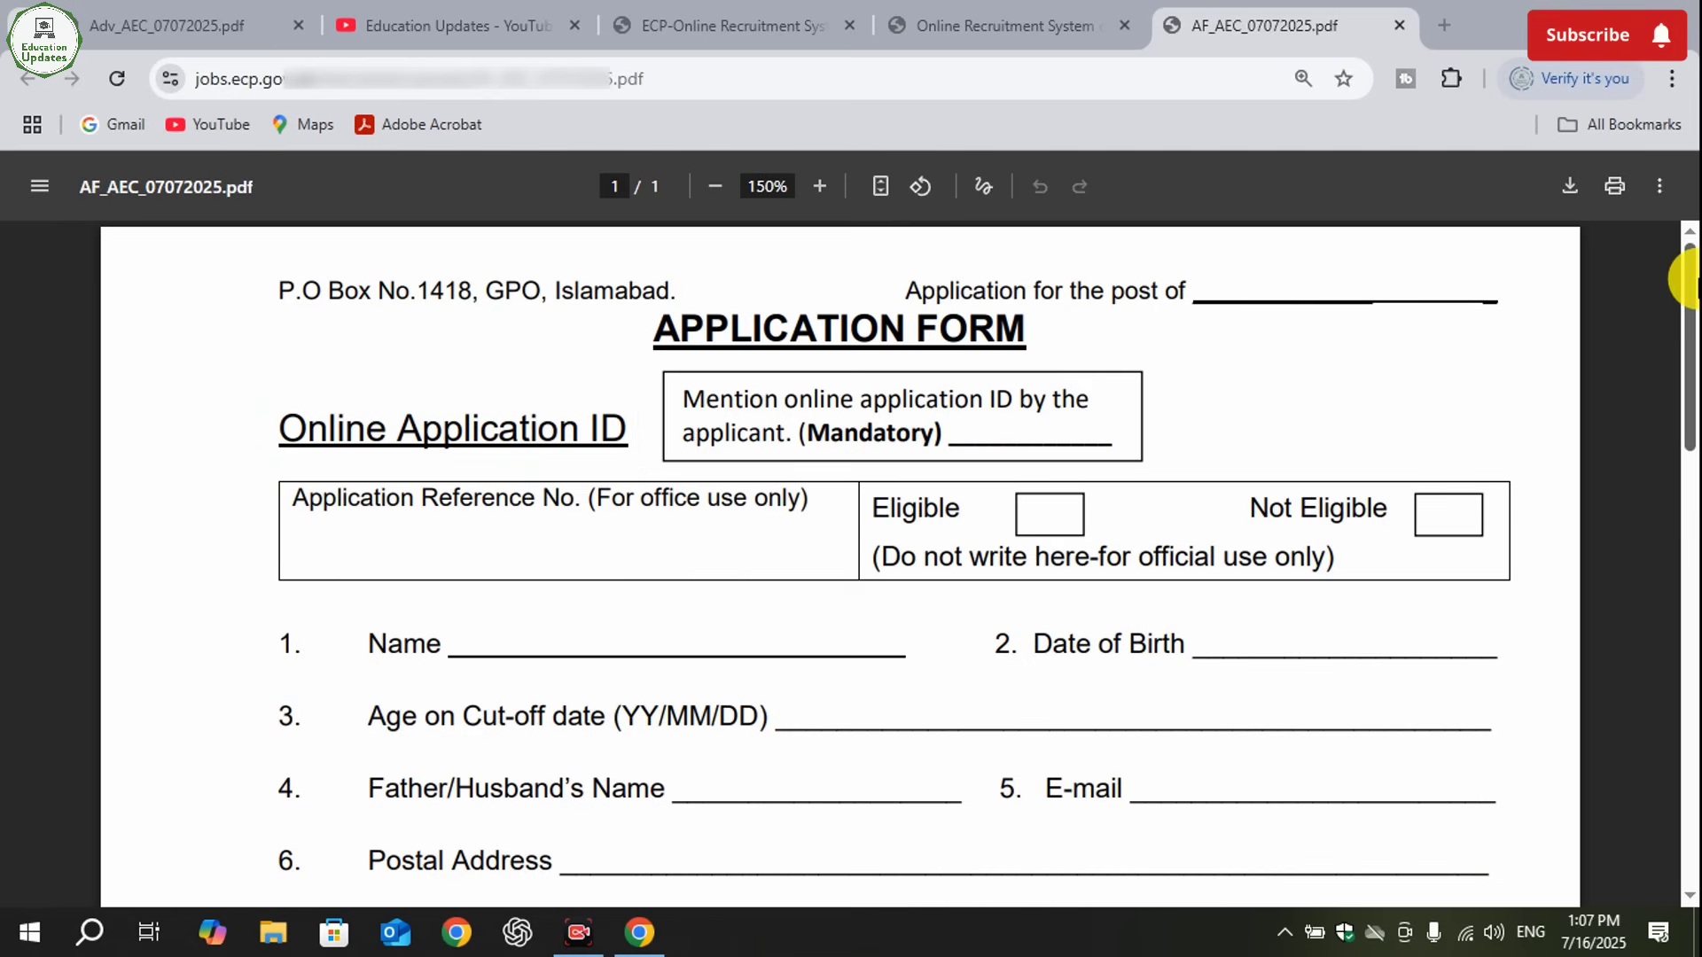
- Switch to the advertisement PDF and box the CV and attested educational copies requirements in instruction 3
drag(1689, 282, 1676, 821)
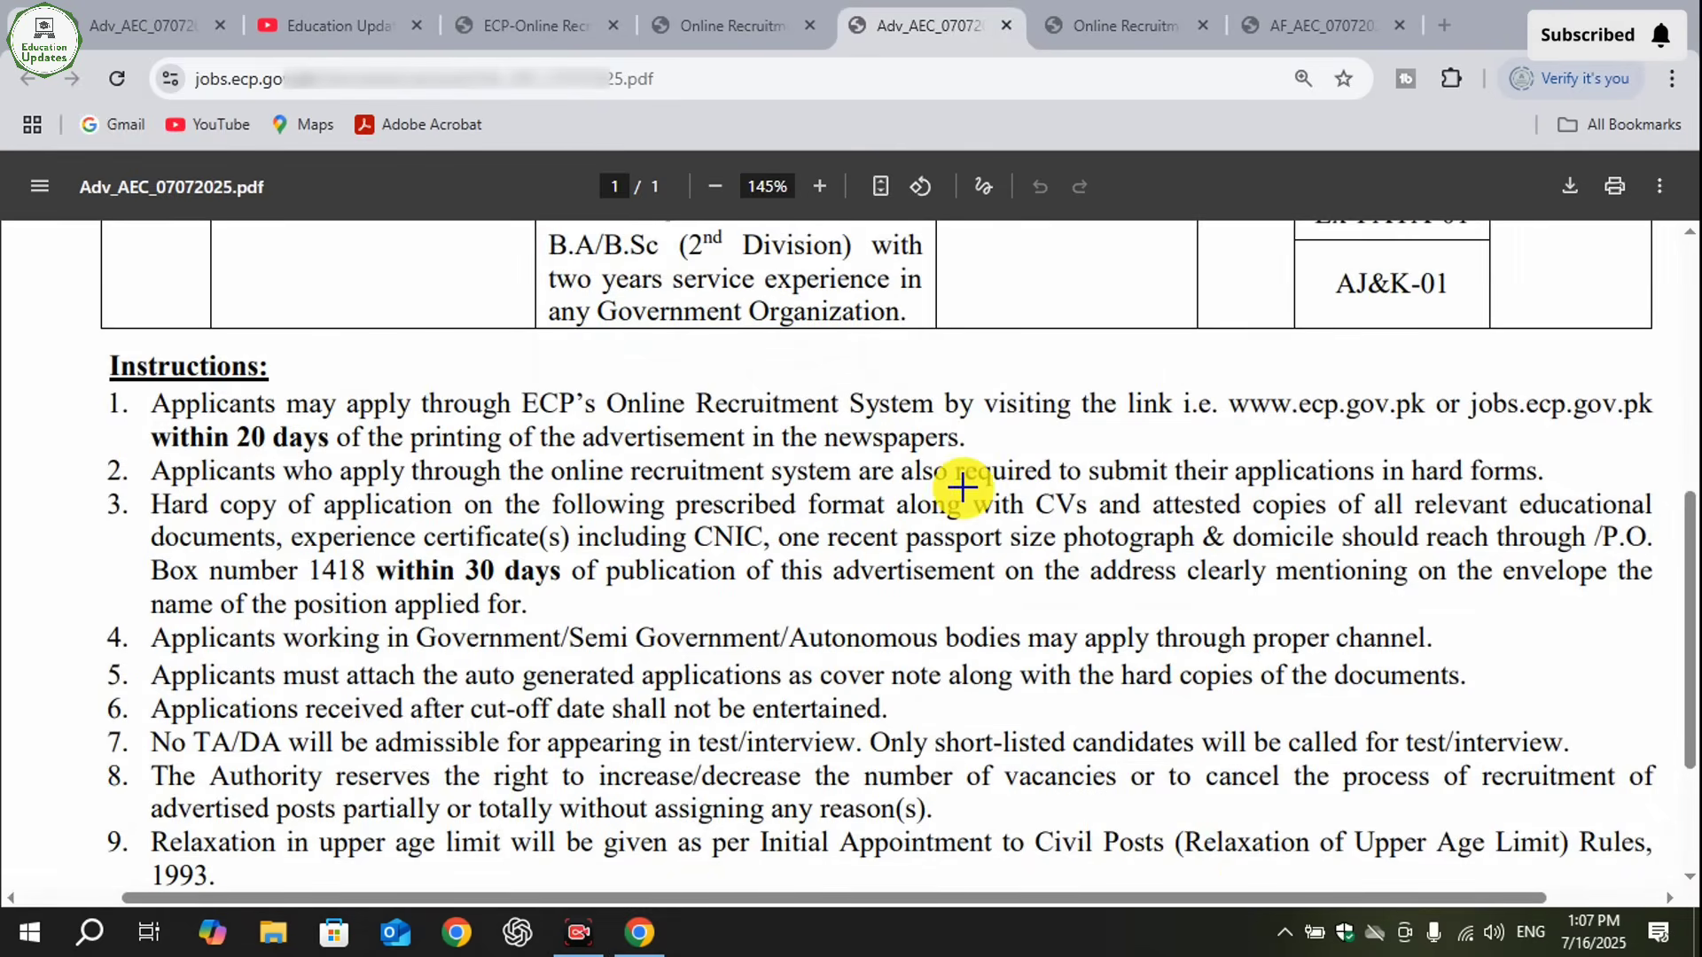
drag(804, 476, 1098, 519)
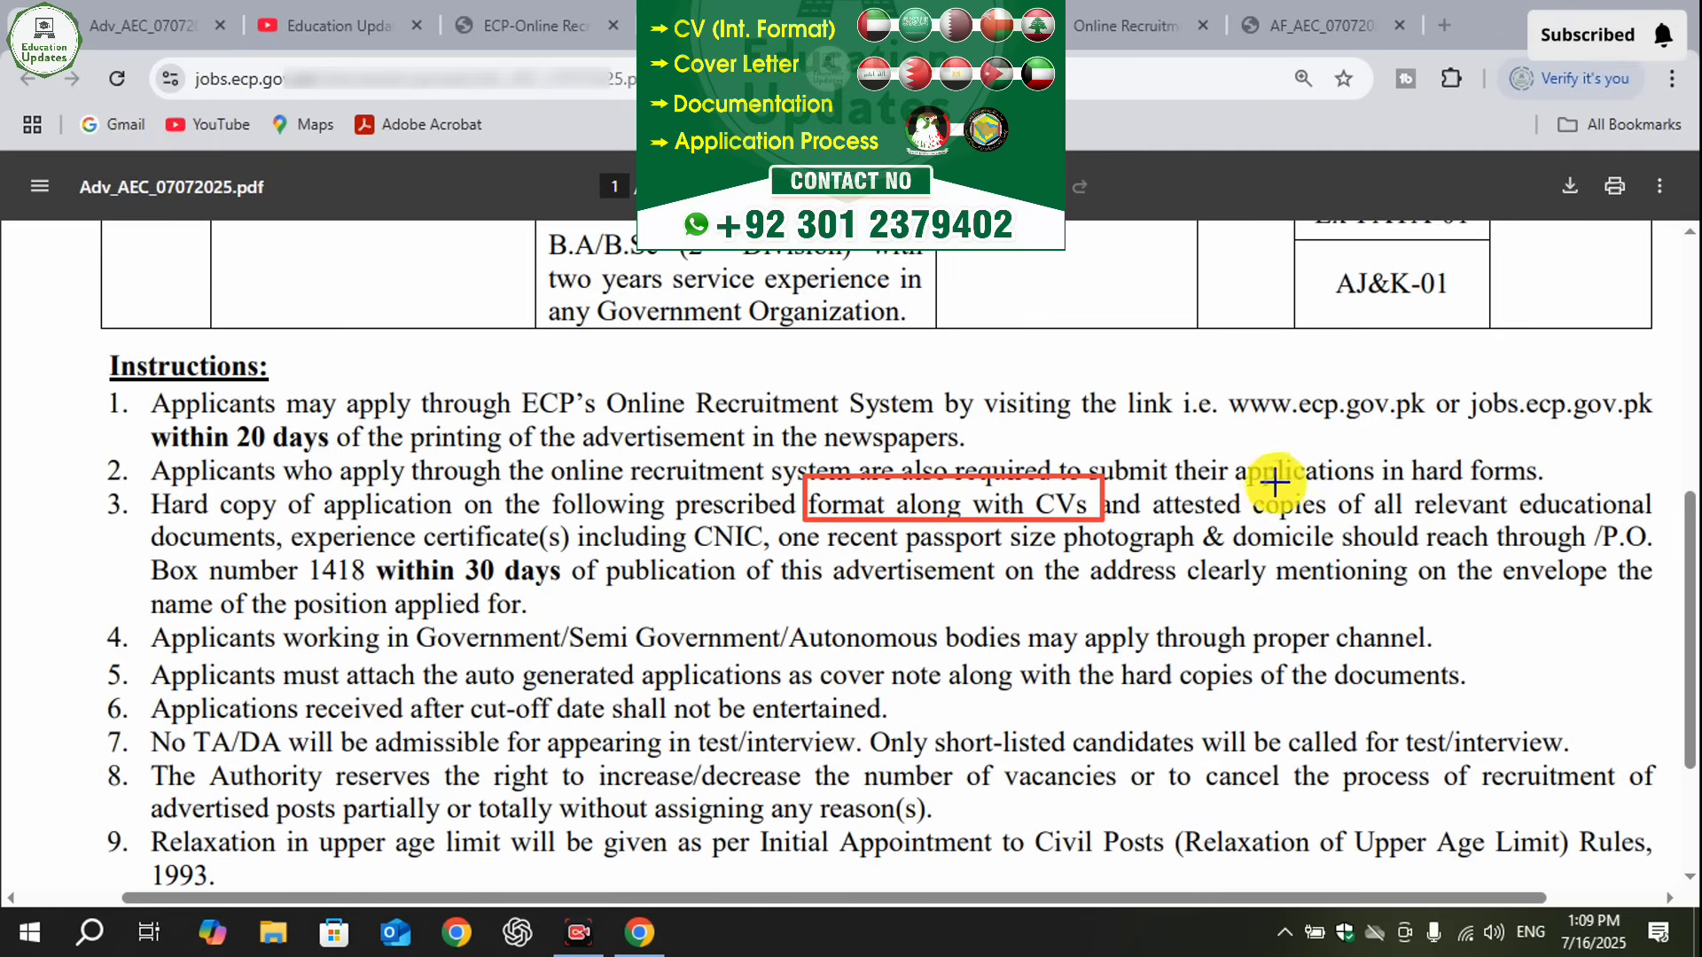
drag(1150, 483, 1656, 524)
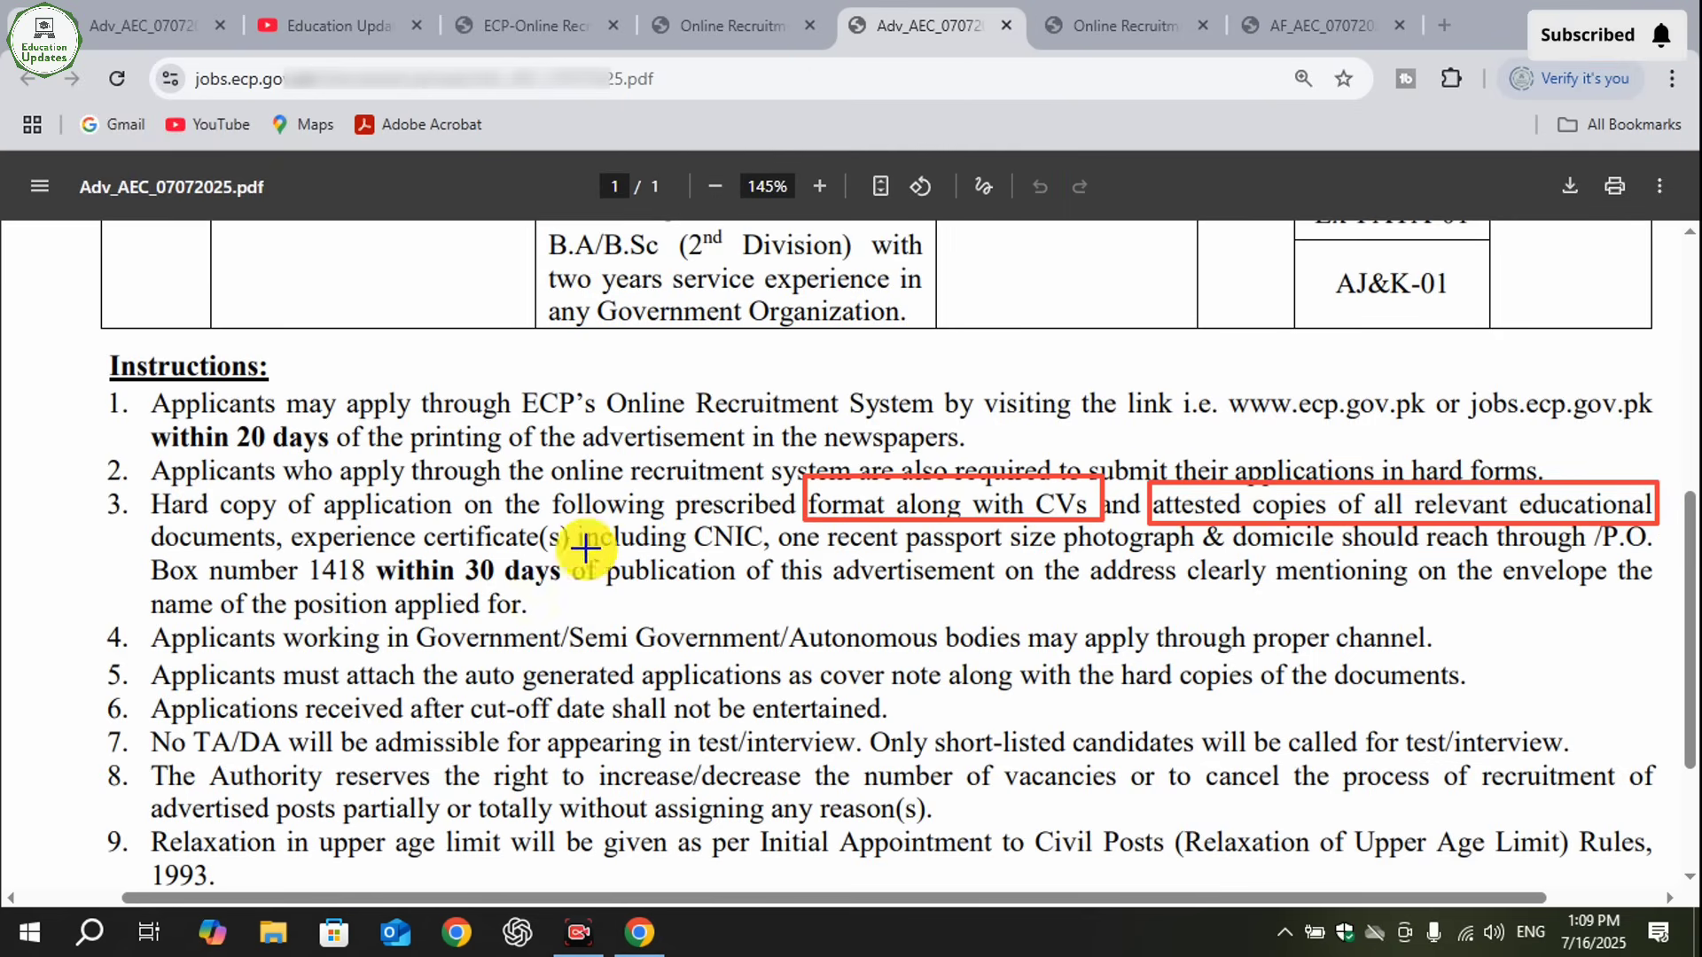
- Box the P.O. Box destination in instruction 3, clear the markings, and select the Deputy Director (Estt-II) mailing address below the instructions
mouse_move(278, 516)
mouse_down()
mouse_move(577, 557)
mouse_move(760, 541)
mouse_move(795, 553)
mouse_move(776, 556)
mouse_move(1142, 565)
mouse_move(1605, 546)
mouse_move(1595, 561)
mouse_move(1621, 537)
mouse_move(1664, 538)
mouse_up()
click(1122, 884)
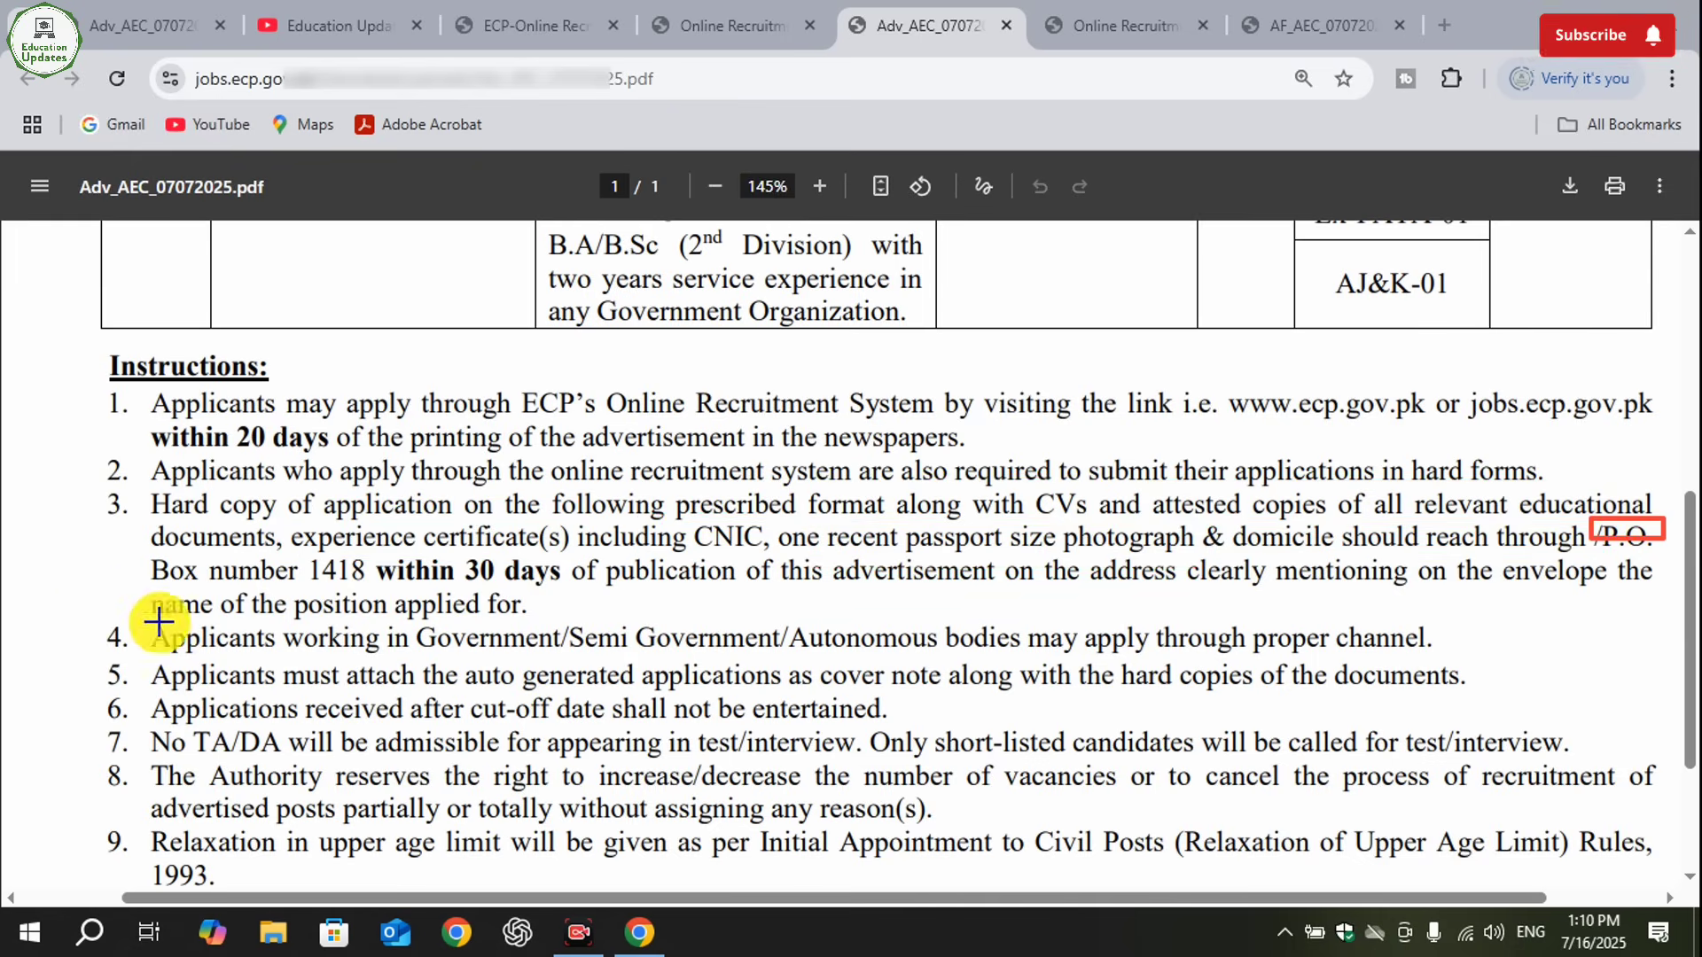
drag(120, 540, 374, 595)
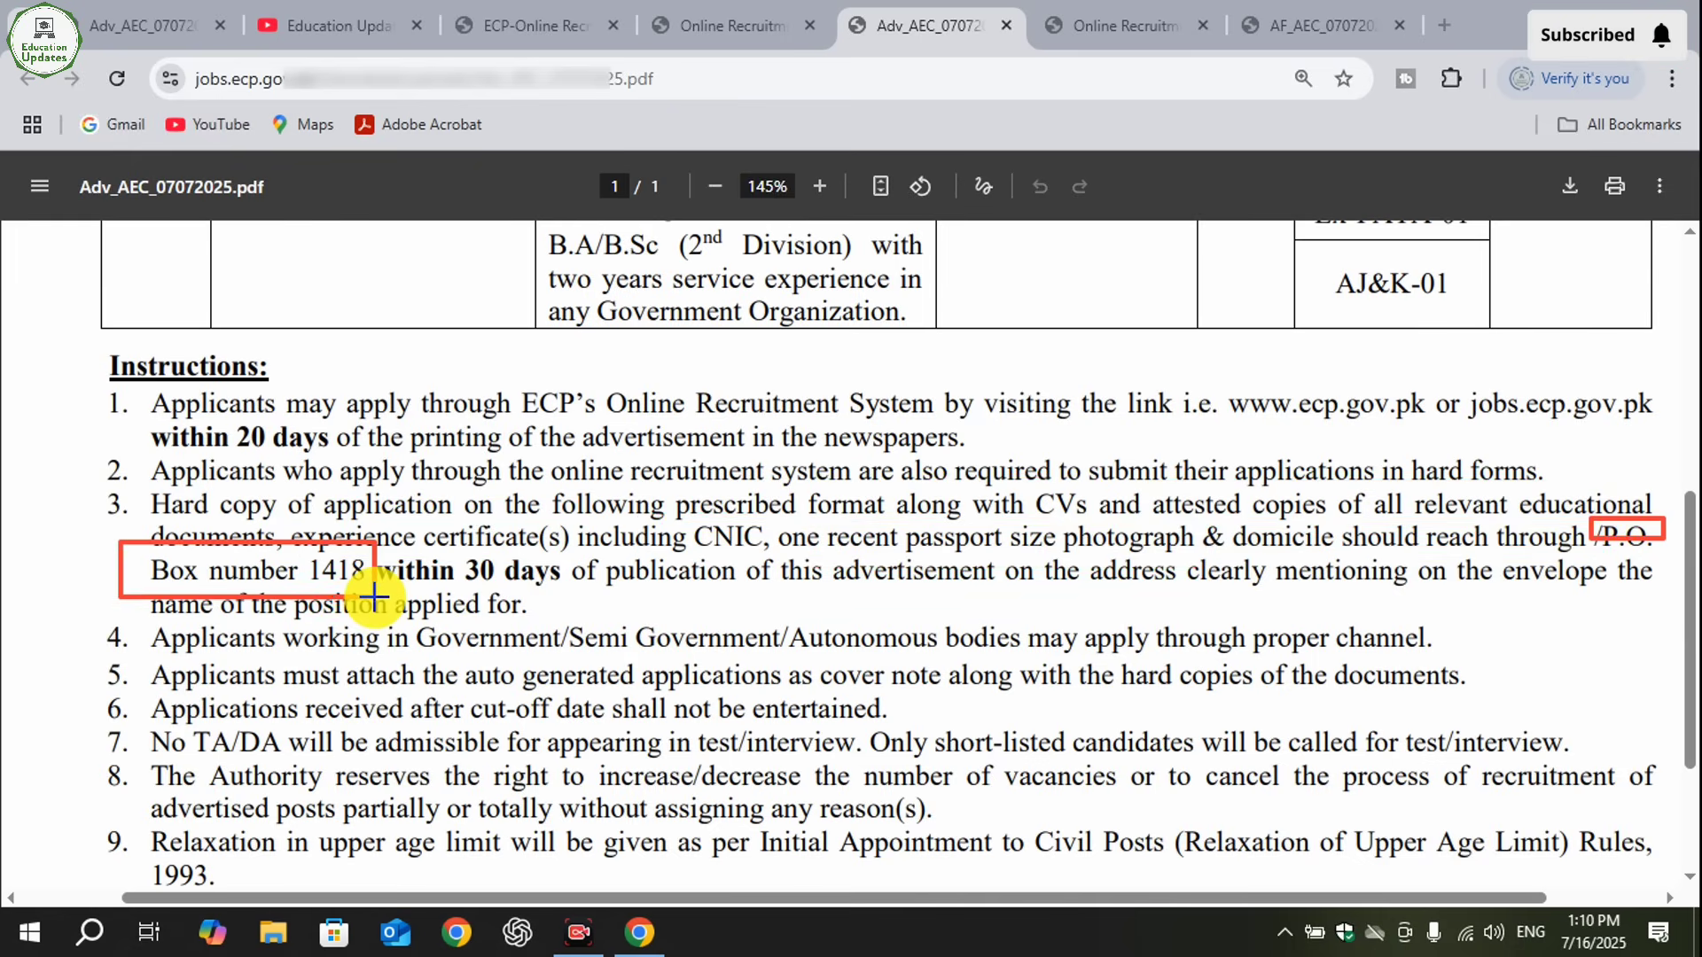
click(1122, 882)
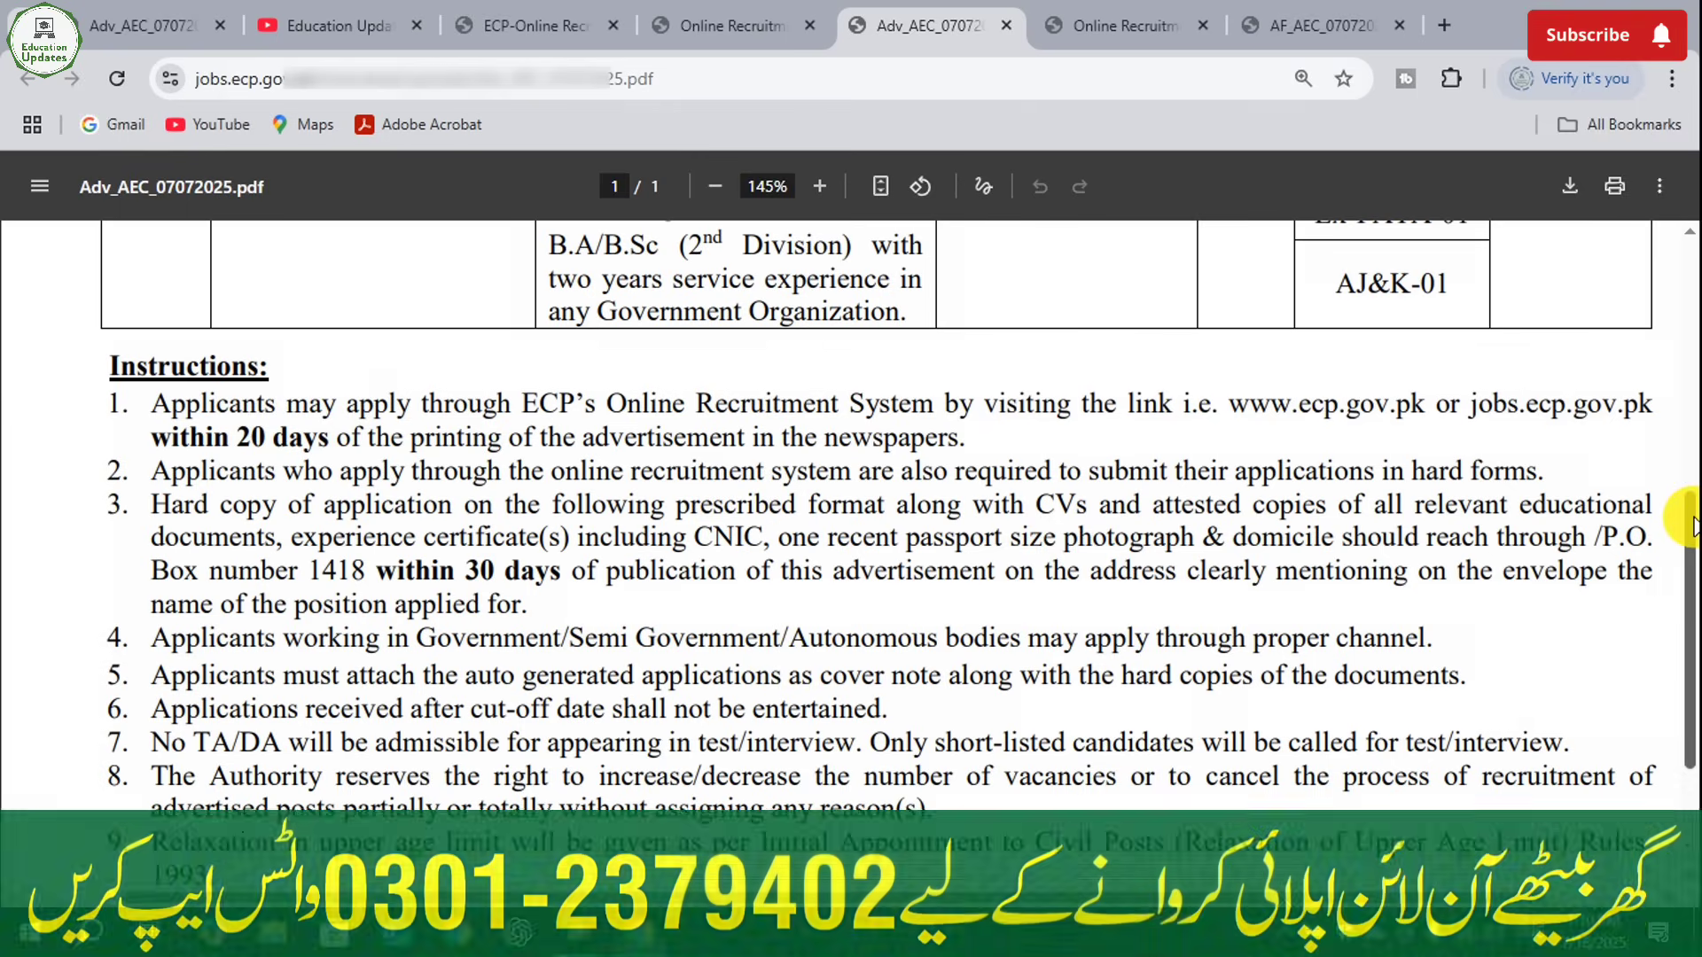
drag(1693, 527, 1686, 643)
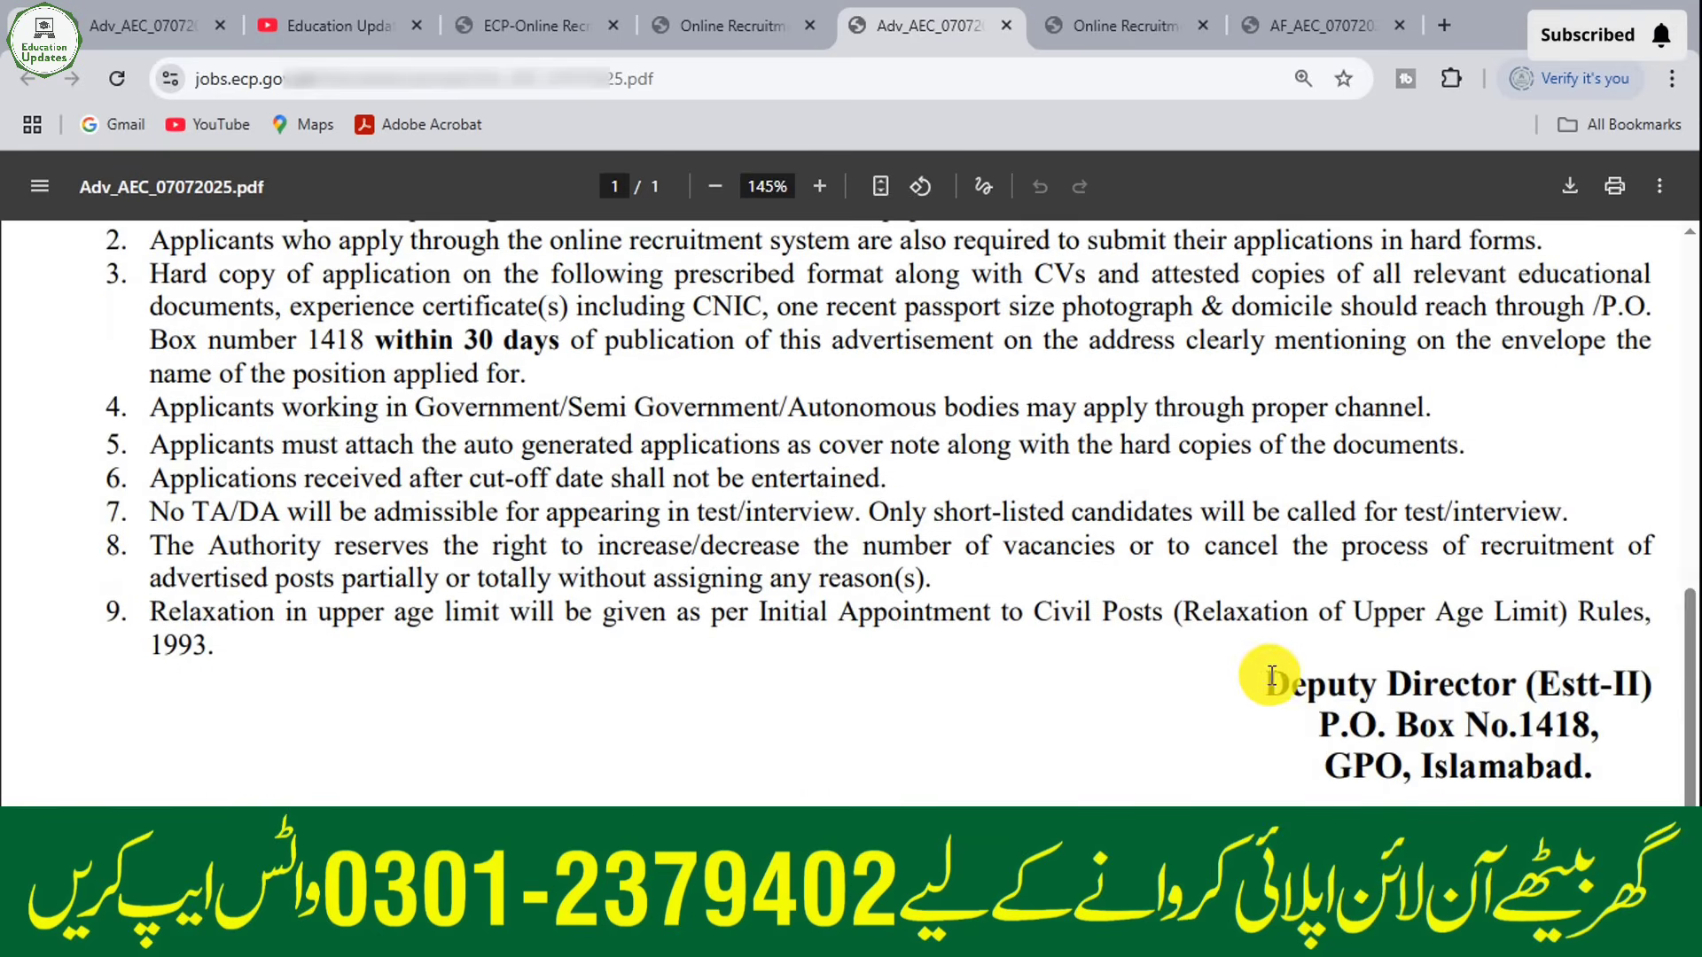
mouse_move(1265, 684)
mouse_down()
mouse_move(1429, 702)
mouse_move(1589, 770)
mouse_up()
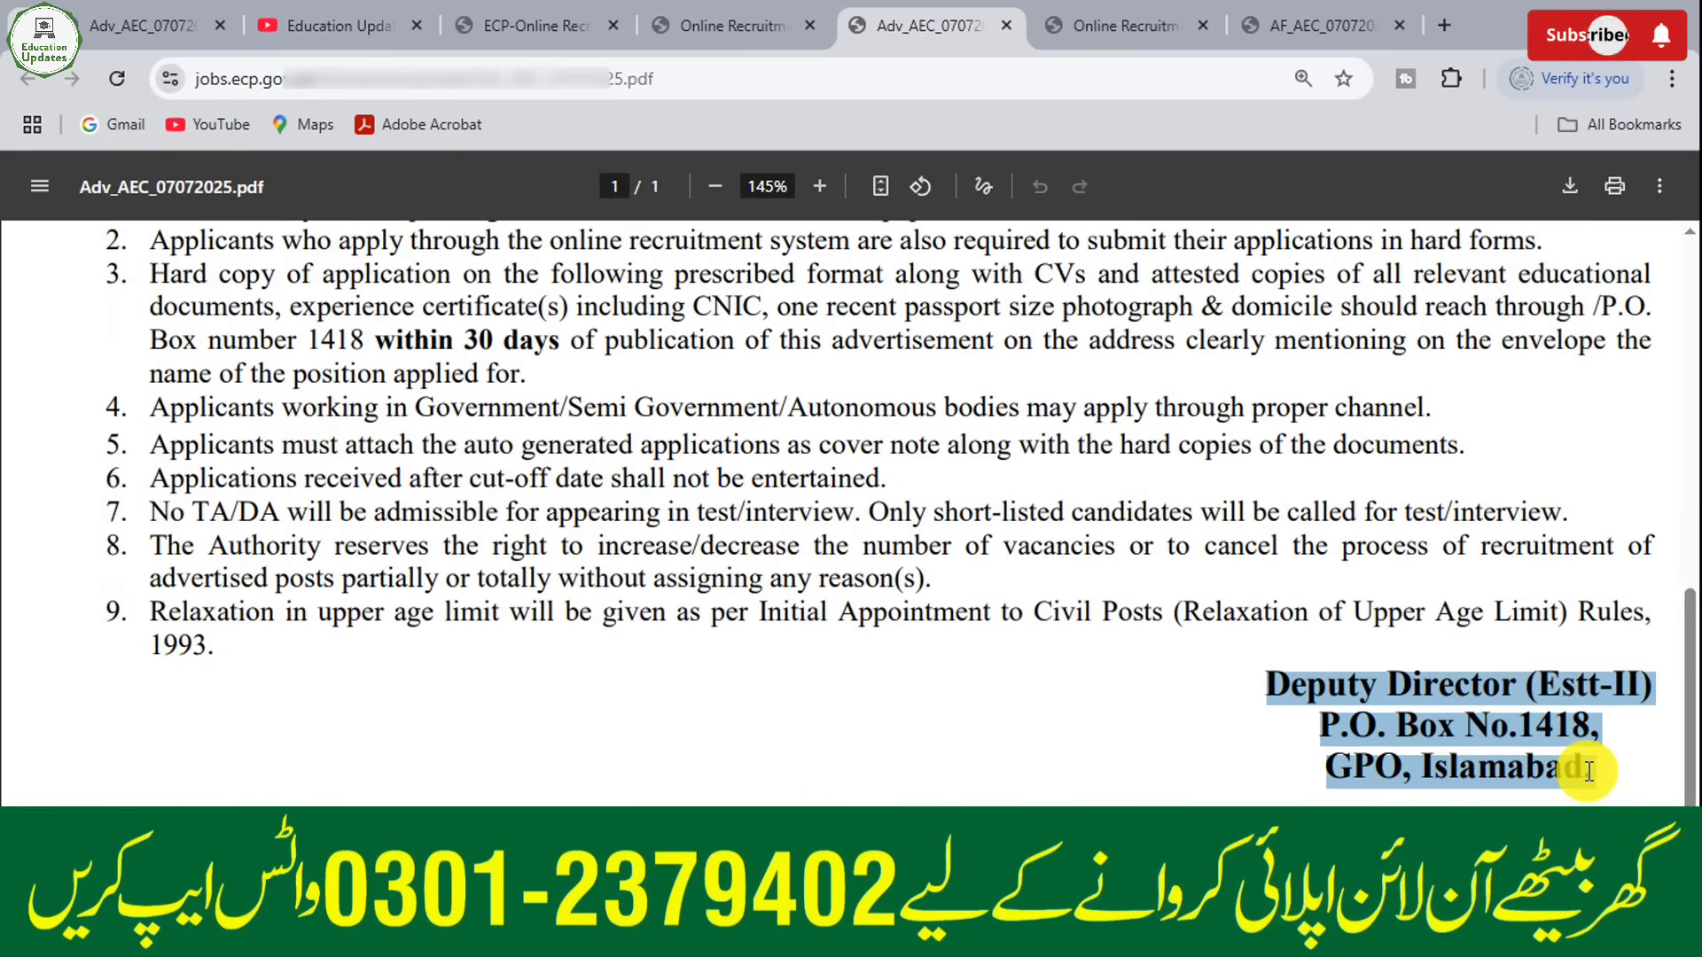